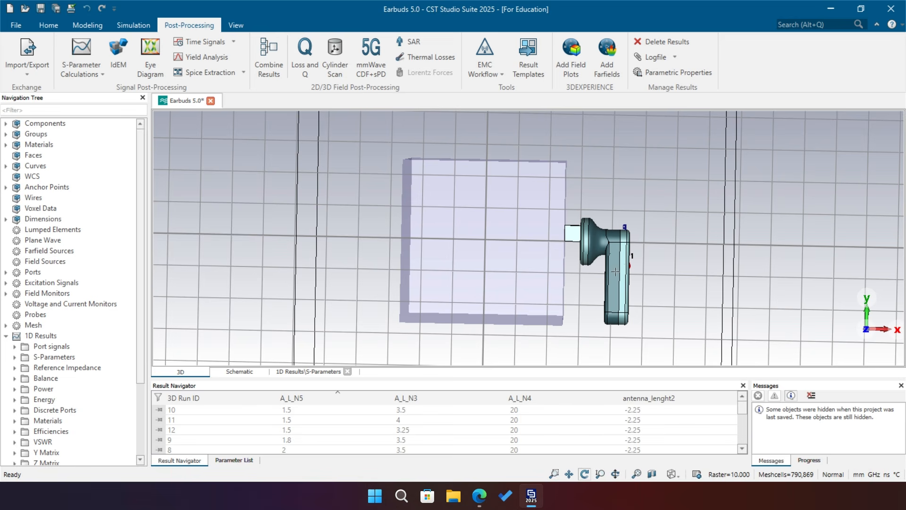
# - Inspect the finished earbud model, its antenna and the 2.44 GHz farfield directivity pattern from several angles
pyautogui.moveTo(591, 321)
pyautogui.mouseDown()
pyautogui.moveTo(589, 337)
pyautogui.moveTo(594, 330)
pyautogui.mouseUp()
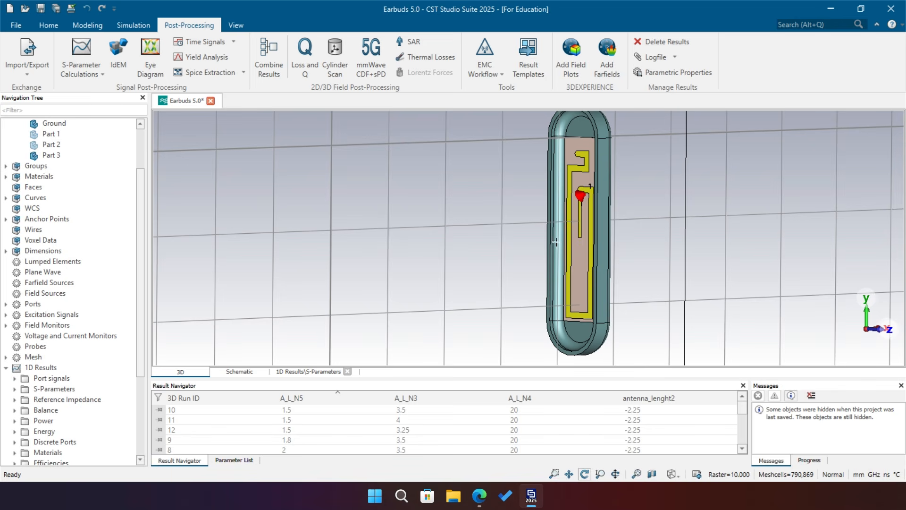
pyautogui.moveTo(551, 238); pyautogui.dragTo(564, 276)
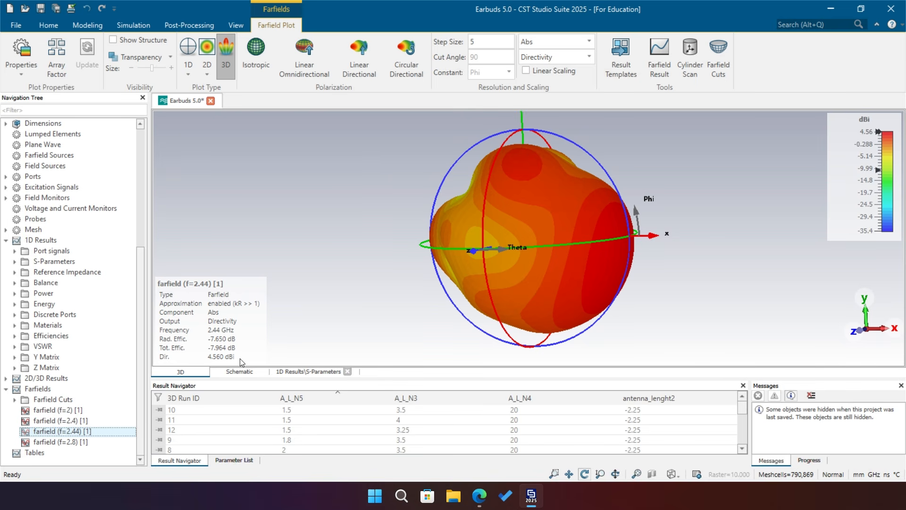
pyautogui.moveTo(669, 255); pyautogui.dragTo(744, 241)
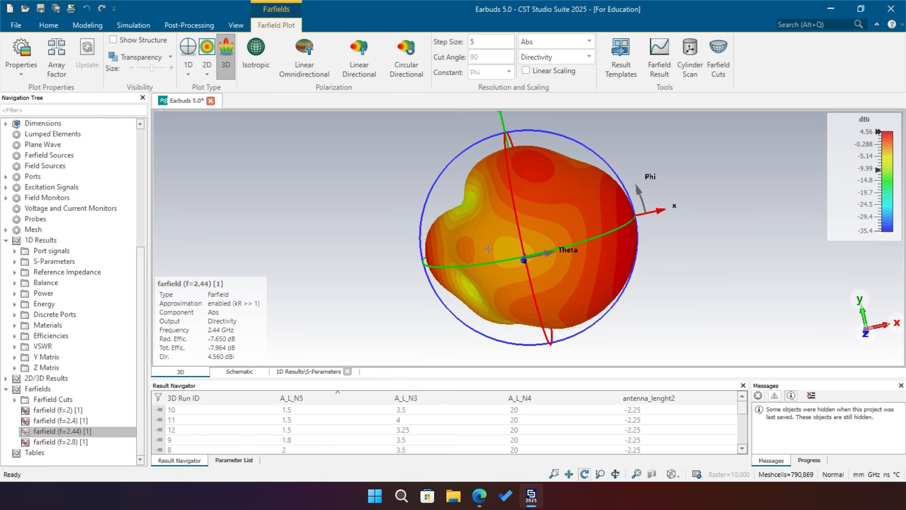
pyautogui.moveTo(488, 249)
pyautogui.mouseDown()
pyautogui.moveTo(606, 264)
pyautogui.moveTo(661, 258)
pyautogui.moveTo(694, 238)
pyautogui.moveTo(685, 265)
pyautogui.moveTo(670, 267)
pyautogui.moveTo(675, 246)
pyautogui.moveTo(720, 251)
pyautogui.moveTo(721, 259)
pyautogui.moveTo(702, 248)
pyautogui.moveTo(759, 259)
pyautogui.moveTo(770, 278)
pyautogui.mouseUp()
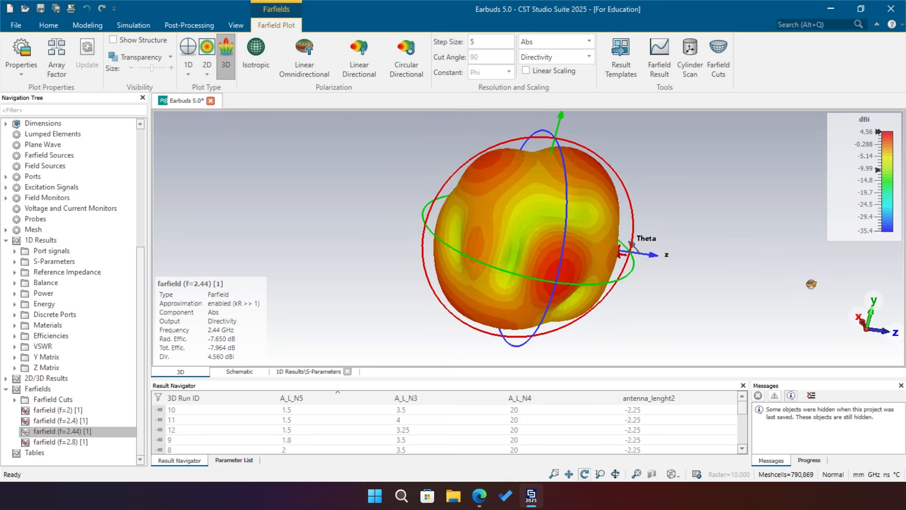
# - Display the 2.44 GHz farfield plot as Gain, followed by Realized Gain
pyautogui.click(590, 56)
pyautogui.click(579, 78)
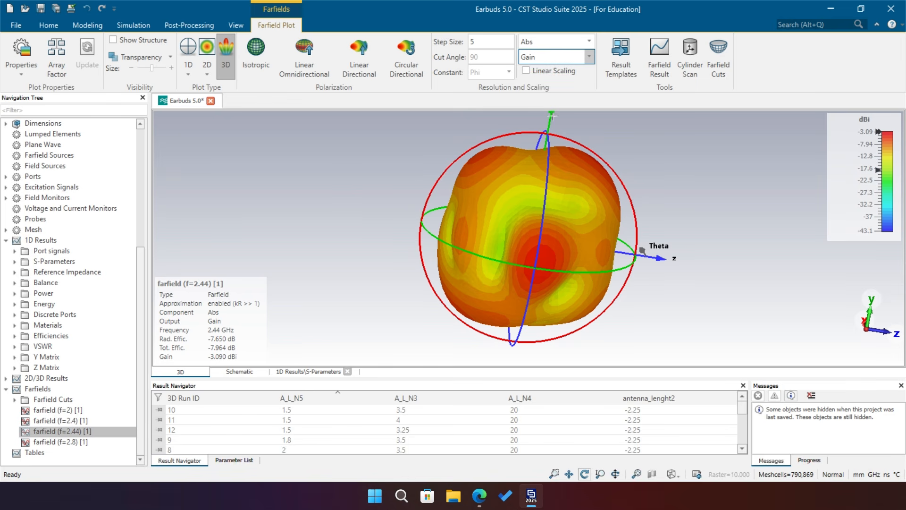
pyautogui.click(592, 56)
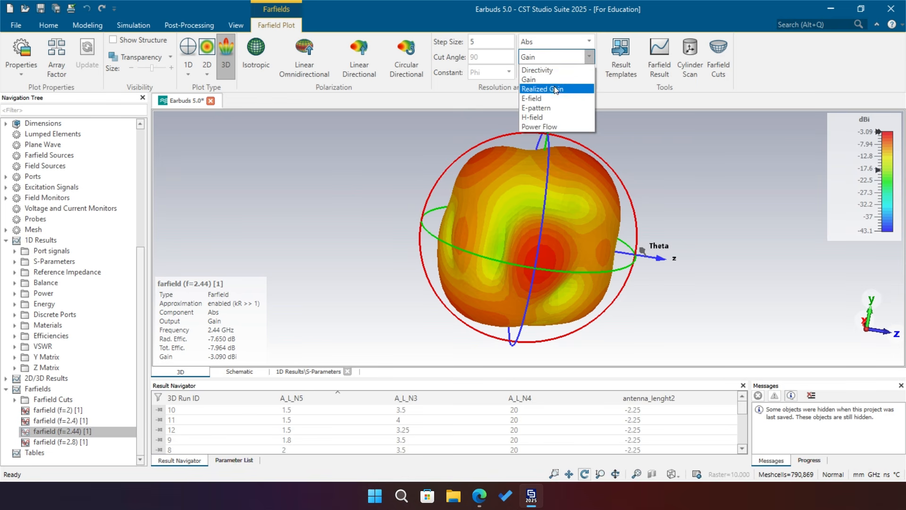
pyautogui.click(553, 88)
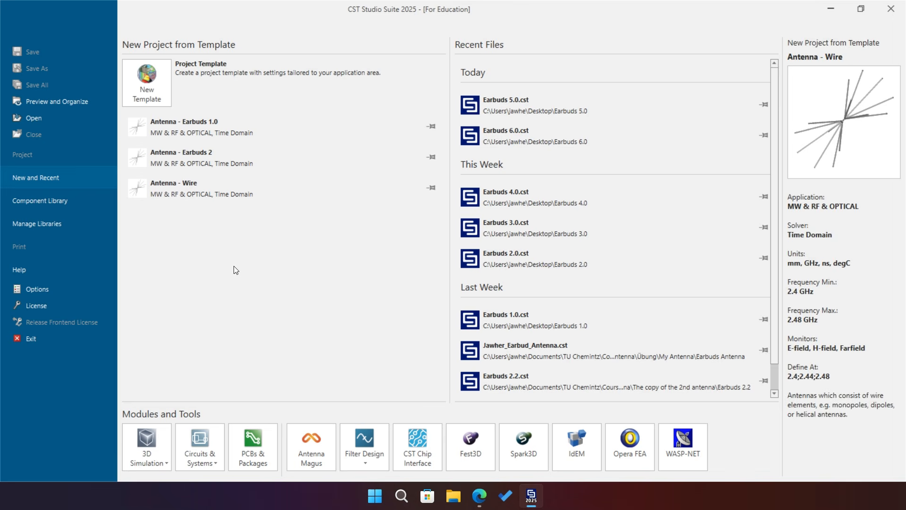
# - Start a new project template for Microwaves & RF/Optical antennas with the Wire workflow
pyautogui.click(160, 75)
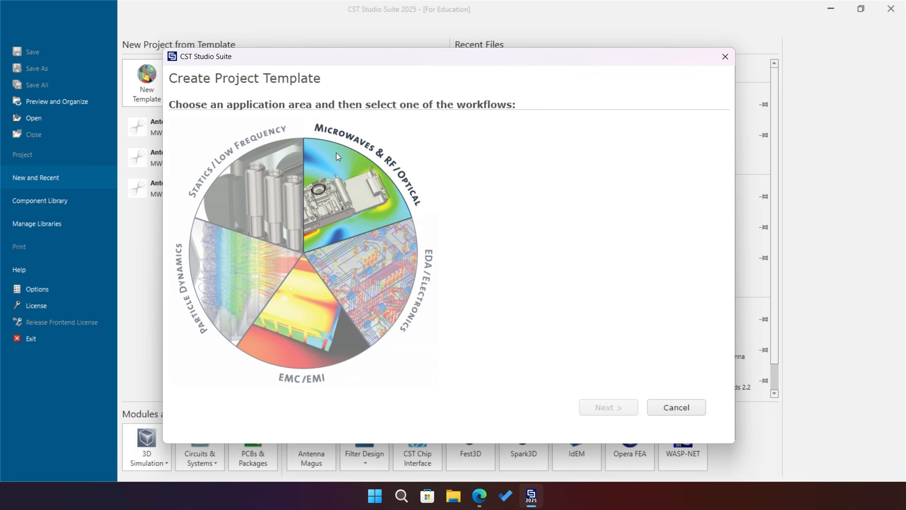
pyautogui.click(337, 153)
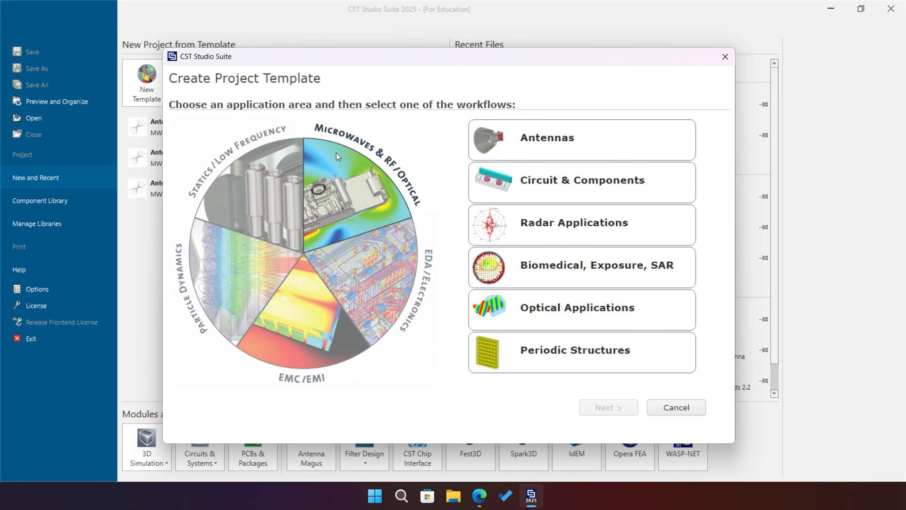
pyautogui.click(615, 143)
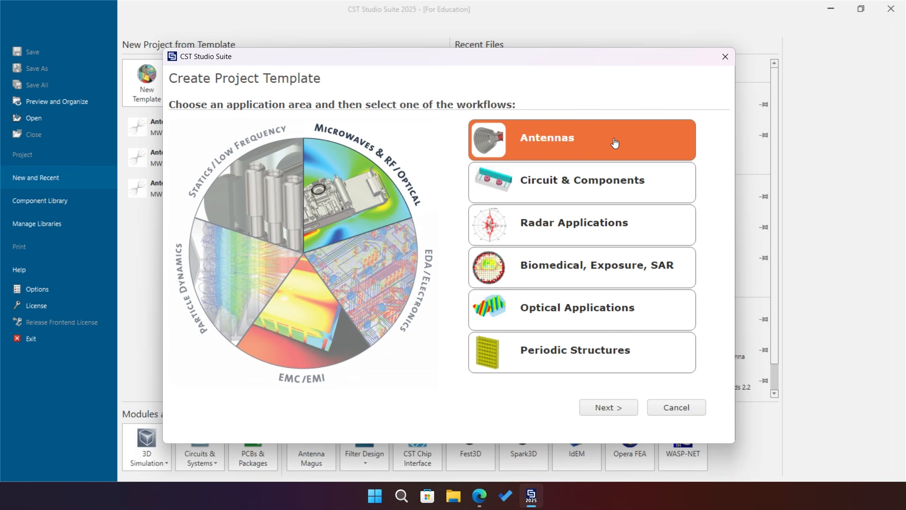
pyautogui.click(620, 411)
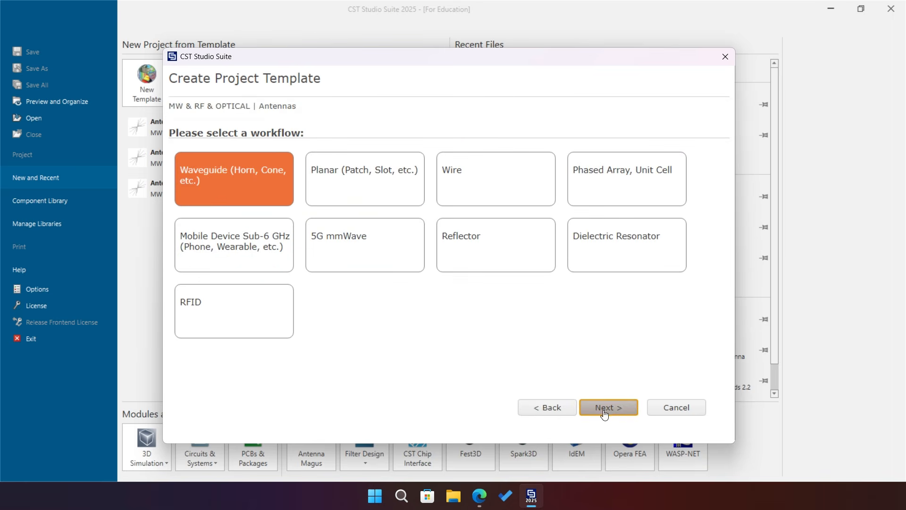
pyautogui.click(516, 174)
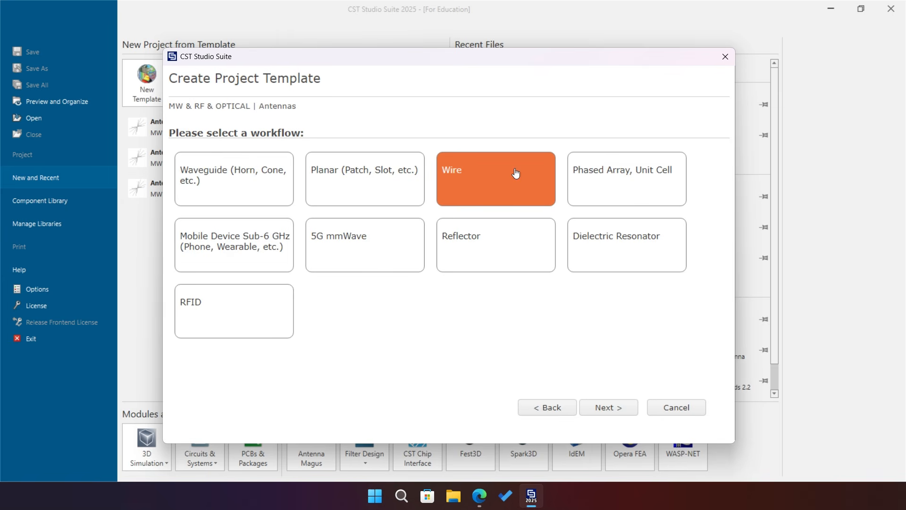
pyautogui.click(611, 409)
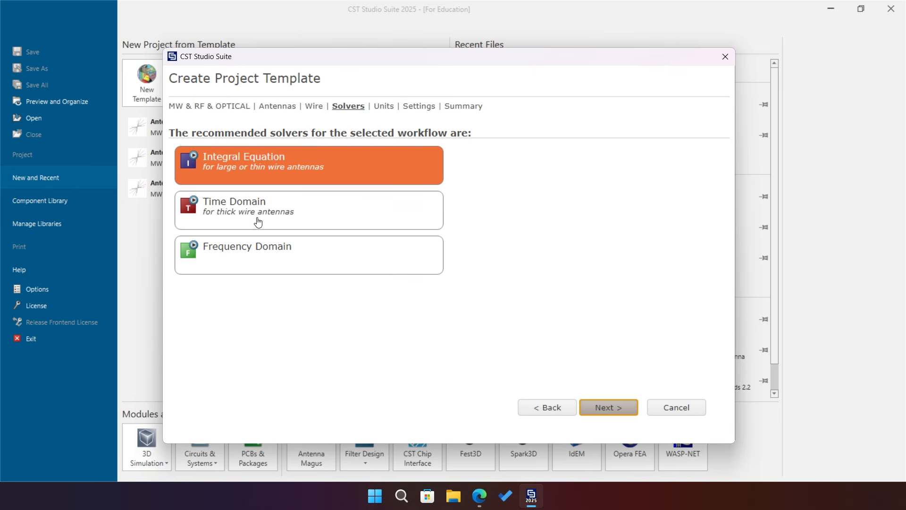
# - Choose the Time Domain solver for the template and accept mm, GHz, ns and °C as units
pyautogui.click(285, 211)
pyautogui.click(609, 409)
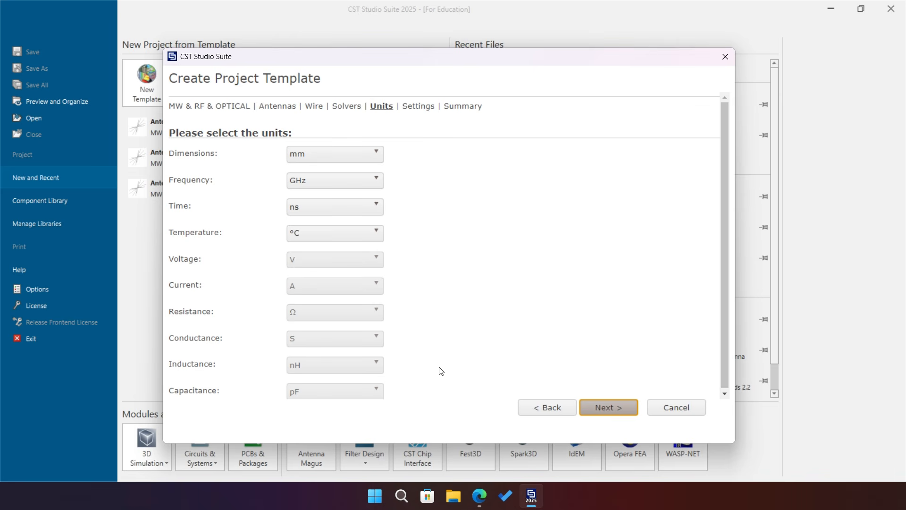
pyautogui.click(620, 407)
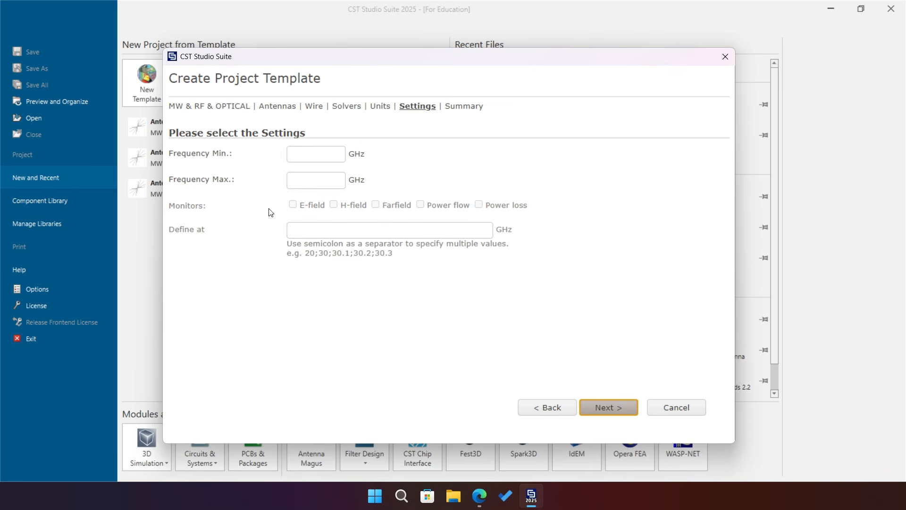
# - Set the template's frequency range from 2.4 GHz to 2.48 GHz
pyautogui.click(308, 157)
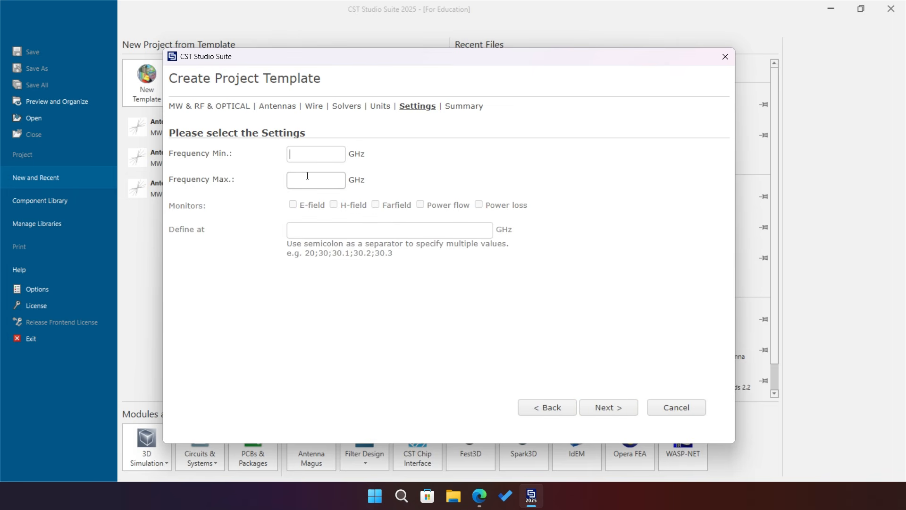
pyautogui.click(307, 160)
pyautogui.write('2.4')
pyautogui.click(303, 179)
pyautogui.write('2.48')
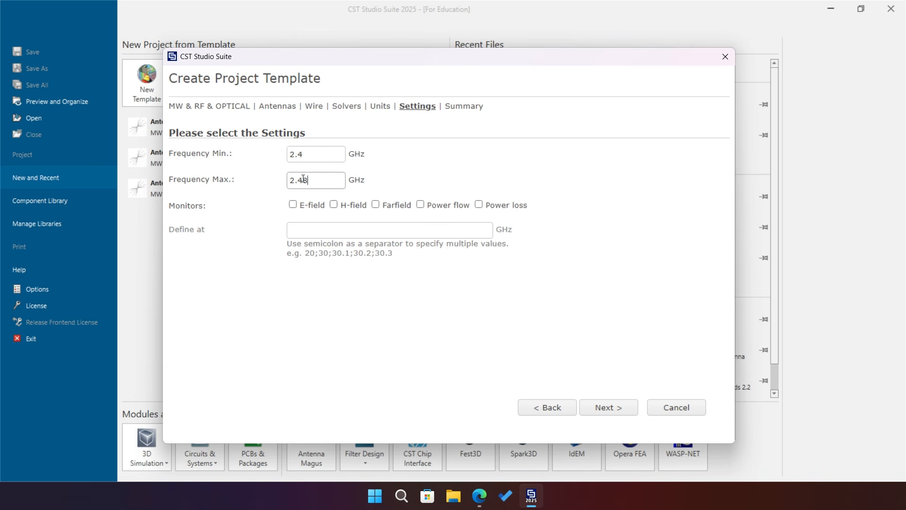
# - Enable E-field, H-field and Farfield monitors at 2.4, 2.44 and 2.48 GHz and continue to the template summary
pyautogui.click(293, 205)
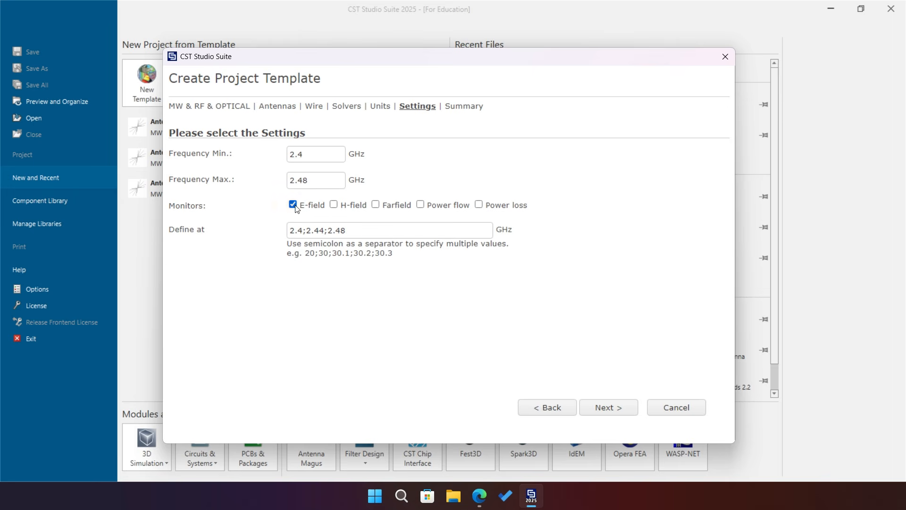
pyautogui.click(334, 205)
pyautogui.click(376, 205)
pyautogui.click(600, 406)
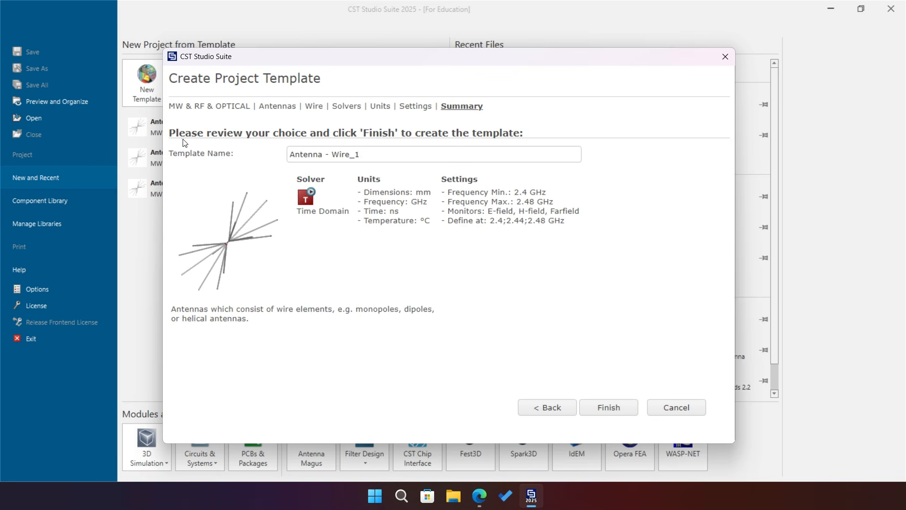
# - Name the template "Antenna - Earbud" and finish it to create the new project
pyautogui.doubleClick(344, 159)
pyautogui.write('Ear')
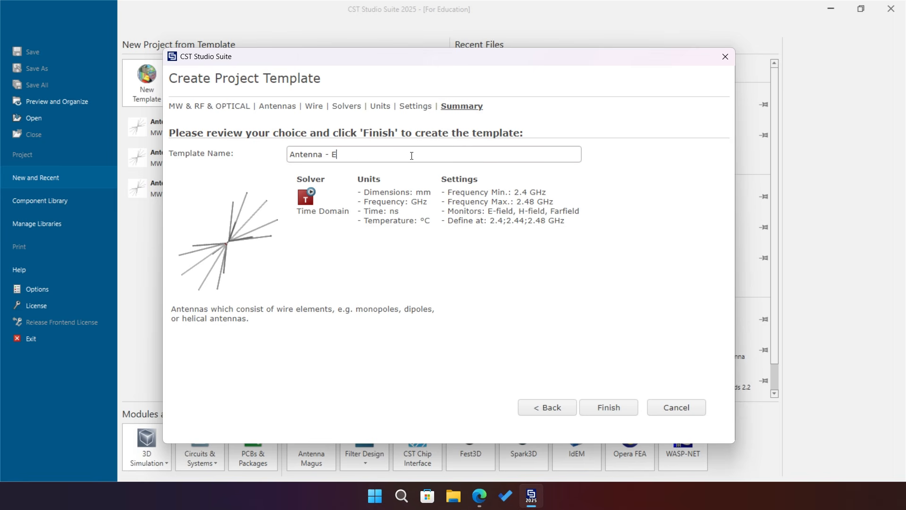
pyautogui.write('bud')
pyautogui.click(610, 408)
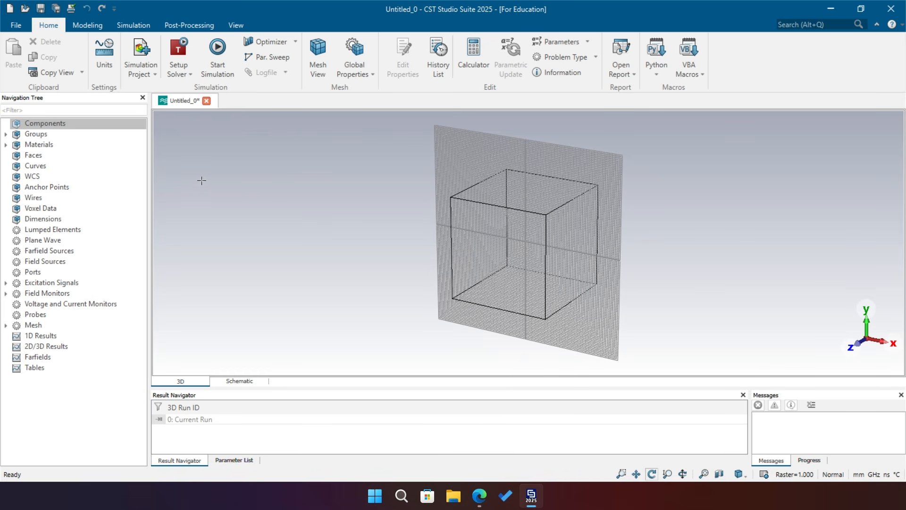
# - Draw a brick with a base about 23 by 26 mm around the origin, skipping the freehand height
pyautogui.click(78, 29)
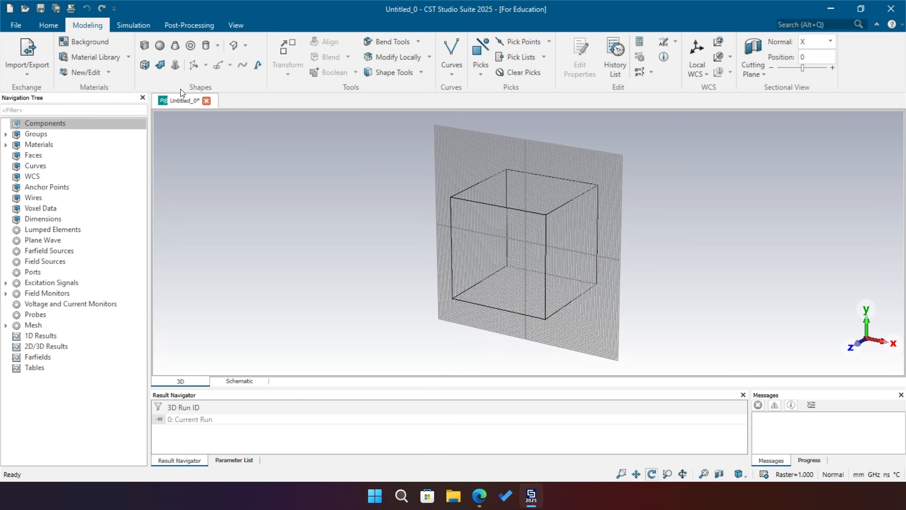
pyautogui.click(142, 46)
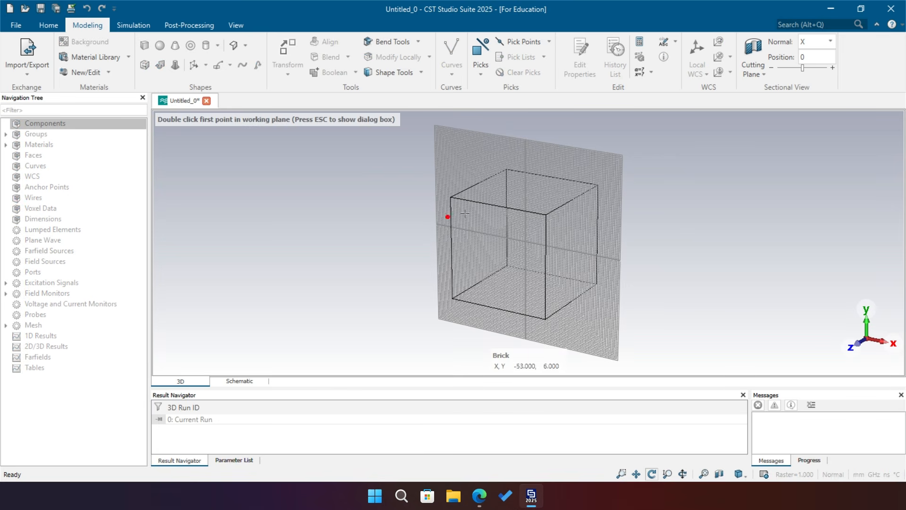
pyautogui.moveTo(506, 218); pyautogui.dragTo(547, 217)
pyautogui.doubleClick(510, 216)
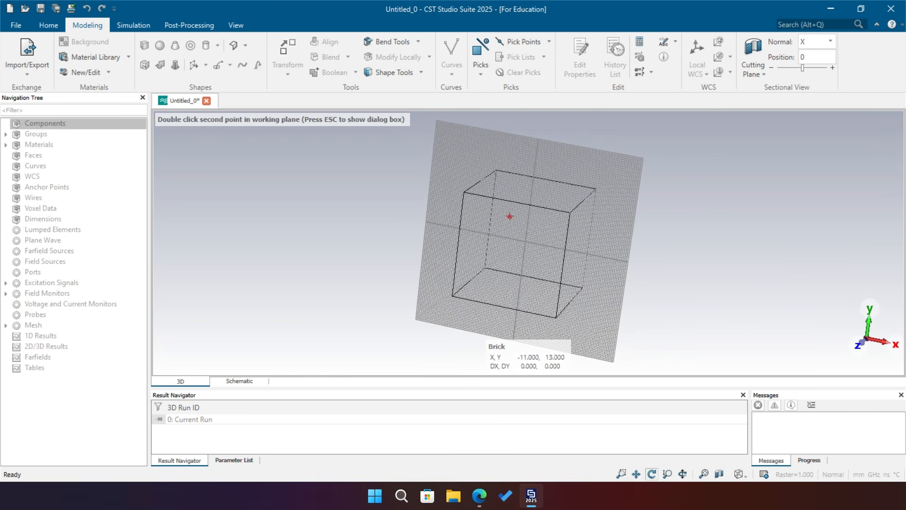
pyautogui.doubleClick(535, 273)
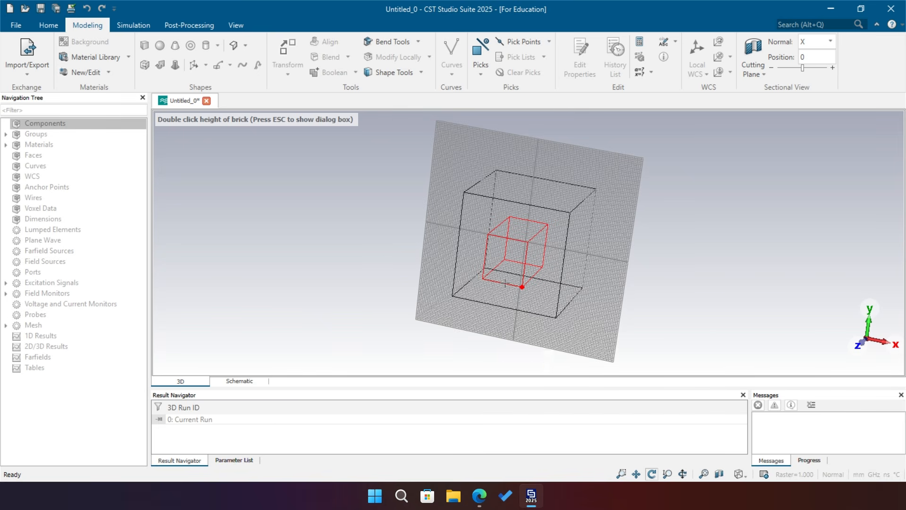
pyautogui.press('Escape')
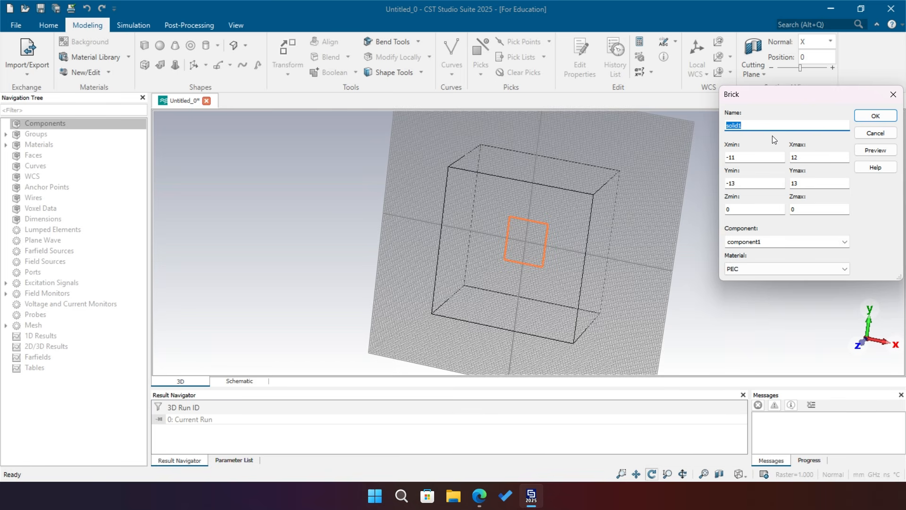
# - Name the brick Head and set its Xmin to -head_width/2
pyautogui.write('Head')
pyautogui.click(730, 157)
pyautogui.doubleClick(730, 157)
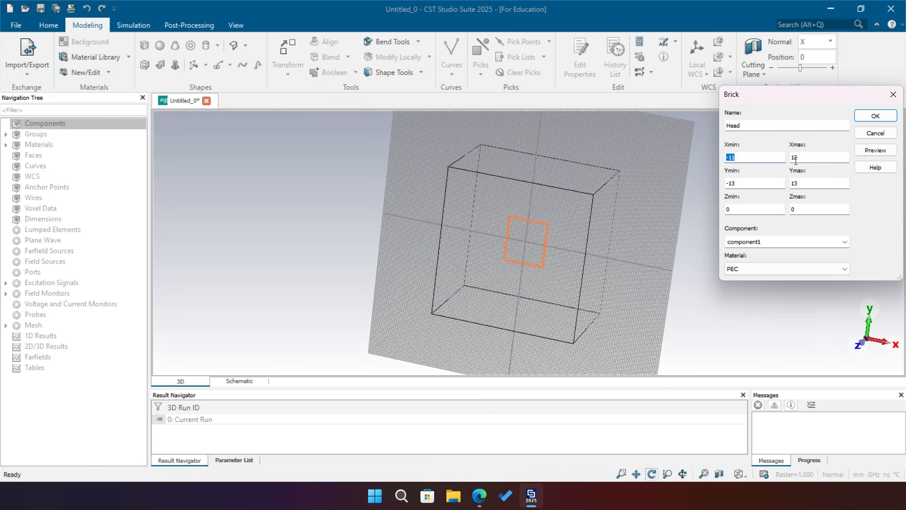
pyautogui.write('head')
pyautogui.write('_width')
pyautogui.write('/2')
pyautogui.write('-')
pyautogui.press('Tab')
# - Set the Head brick's Xmax to head_width/2, reusing the Xmin expression without its minus sign
pyautogui.doubleClick(734, 159)
pyautogui.hotkey('ctrl', 'c')
pyautogui.press('Tab')
pyautogui.hotkey('ctrl', 'v')
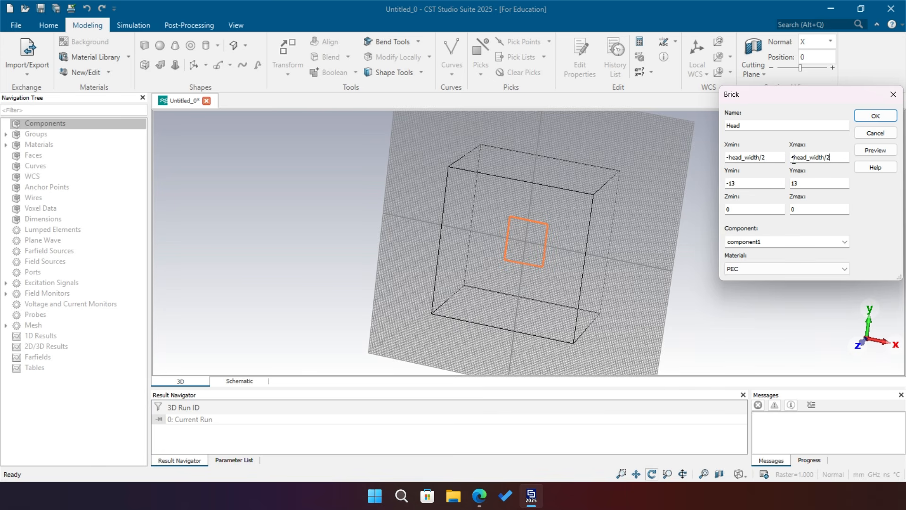
pyautogui.click(792, 159)
pyautogui.press('Delete')
# - Set the Head brick's Ymin to -head_height/2 and its Ymax to head_height/2
pyautogui.moveTo(744, 181); pyautogui.dragTo(719, 180)
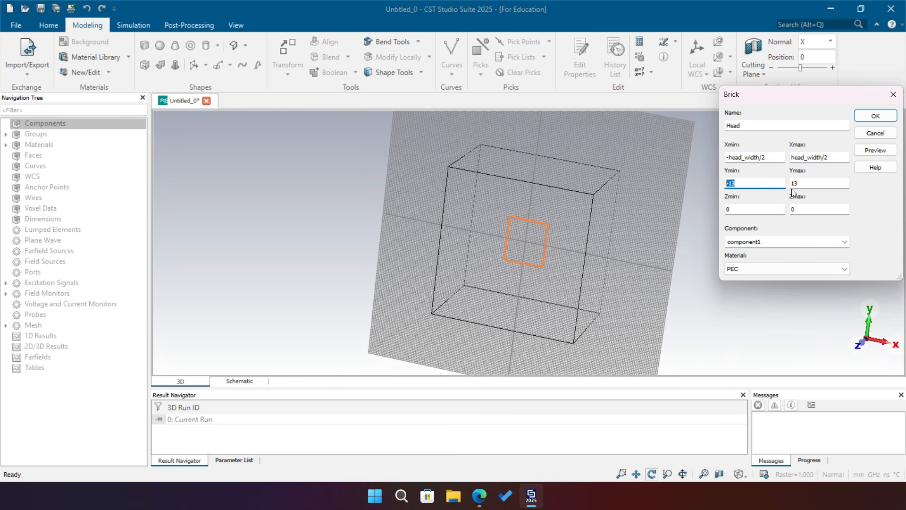
pyautogui.moveTo(792, 101); pyautogui.dragTo(748, 125)
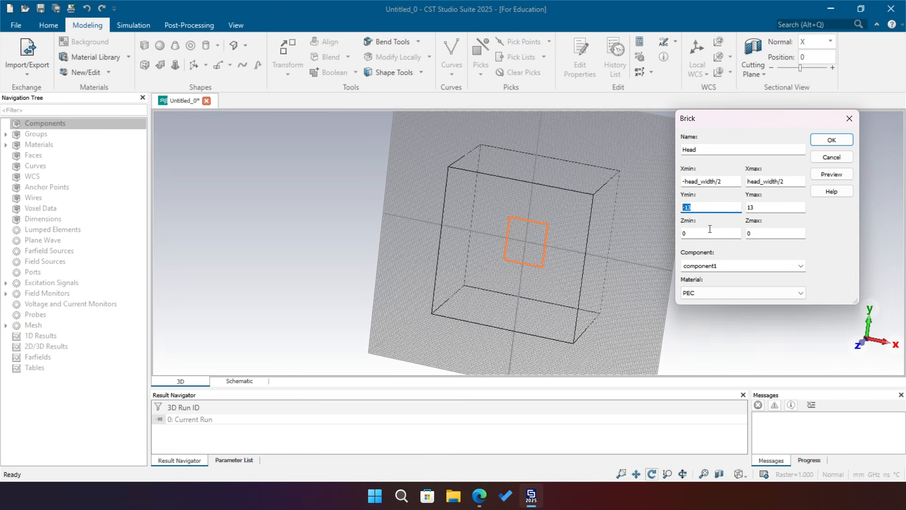
pyautogui.write('-head_height/2')
pyautogui.press('Tab')
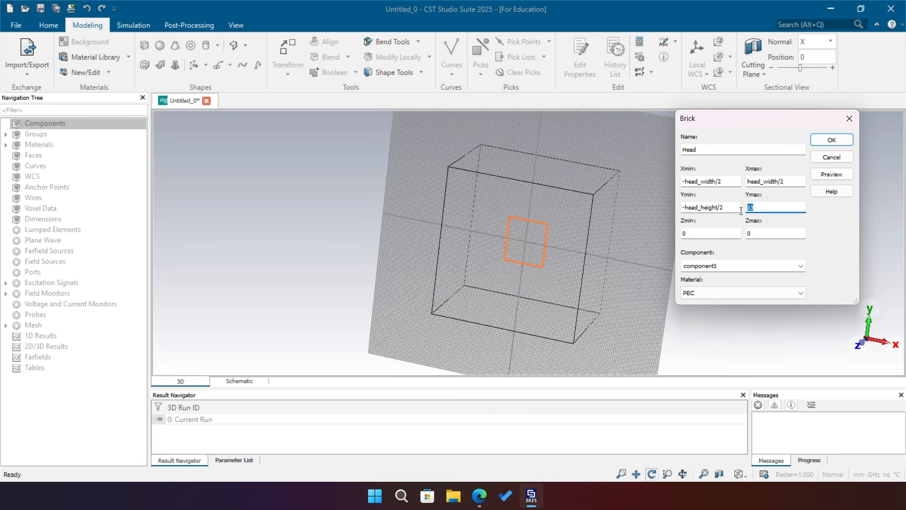
pyautogui.write('head_height/2')
pyautogui.press('Tab')
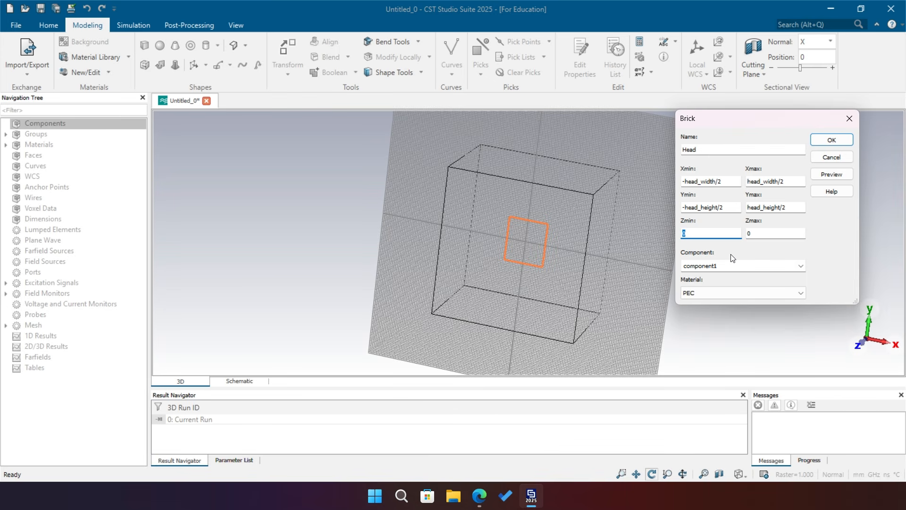
# - Set the Head brick's Zmin to -head_depth/2 and its Zmax to head_depth/2
pyautogui.write('head_depth/2')
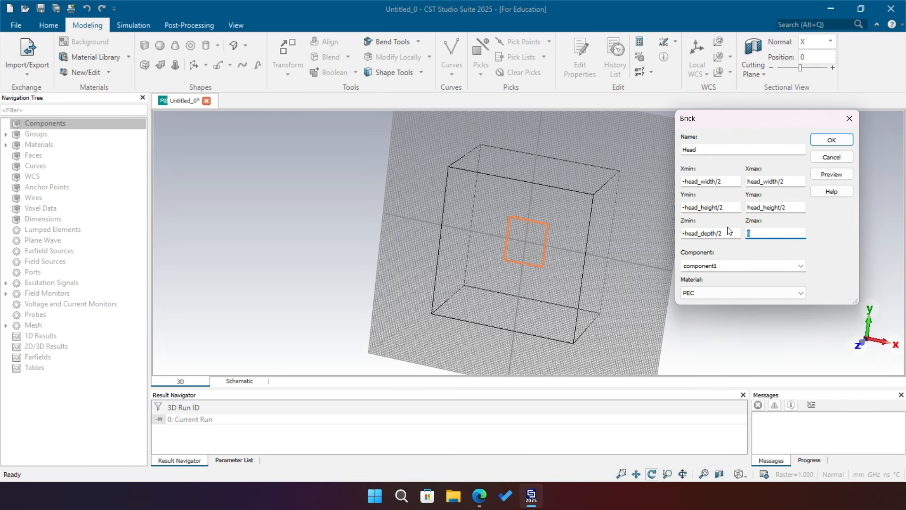
pyautogui.write('-head_depth/2')
pyautogui.click(752, 232)
pyautogui.press('BackSpace')
# - Preview the Head brick and define its missing parameters: head_width 50, head_height 50 and head_depth 150
pyautogui.click(831, 179)
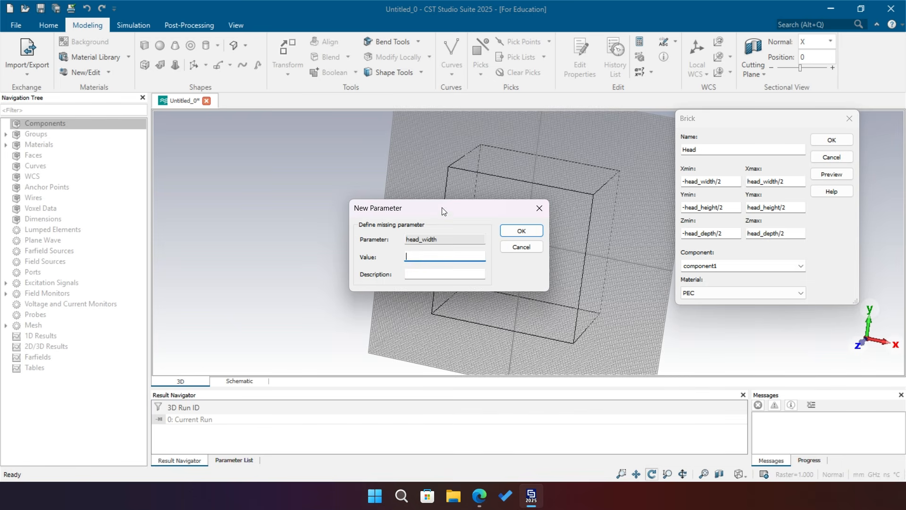
pyautogui.moveTo(445, 210); pyautogui.dragTo(327, 155)
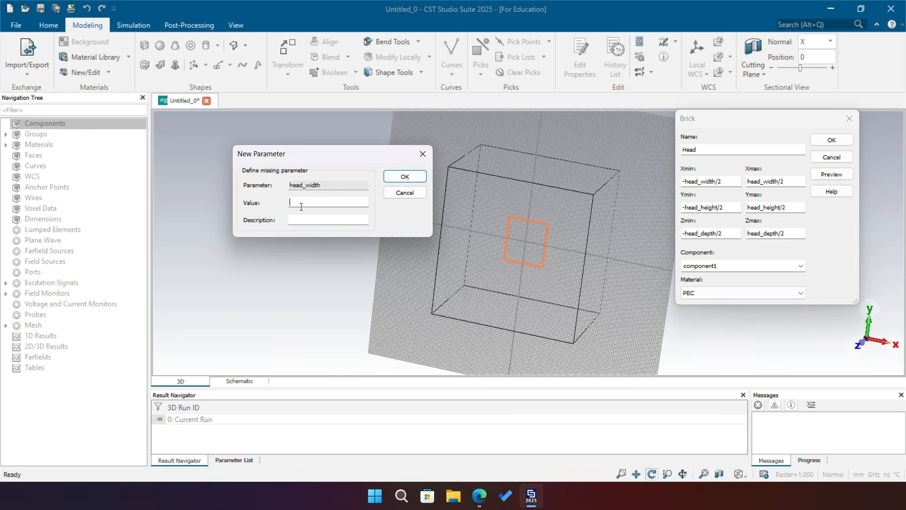
pyautogui.write('50')
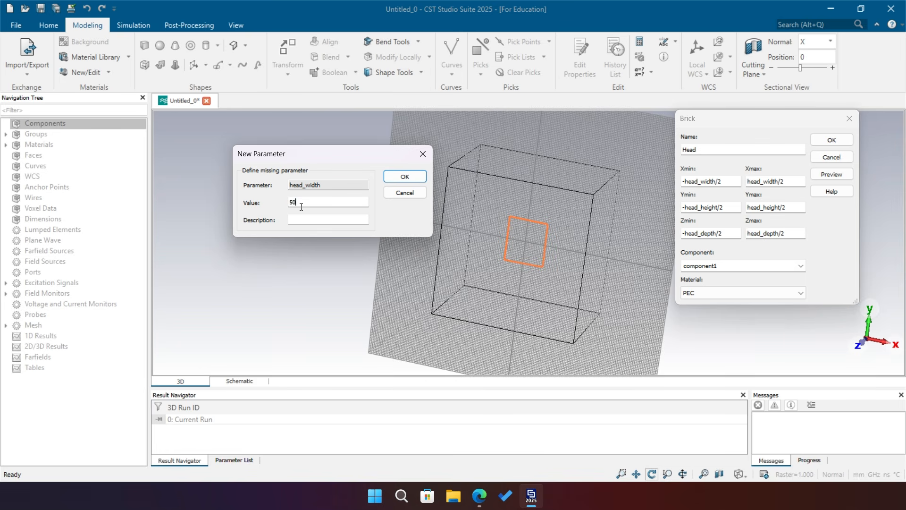
pyautogui.click(403, 176)
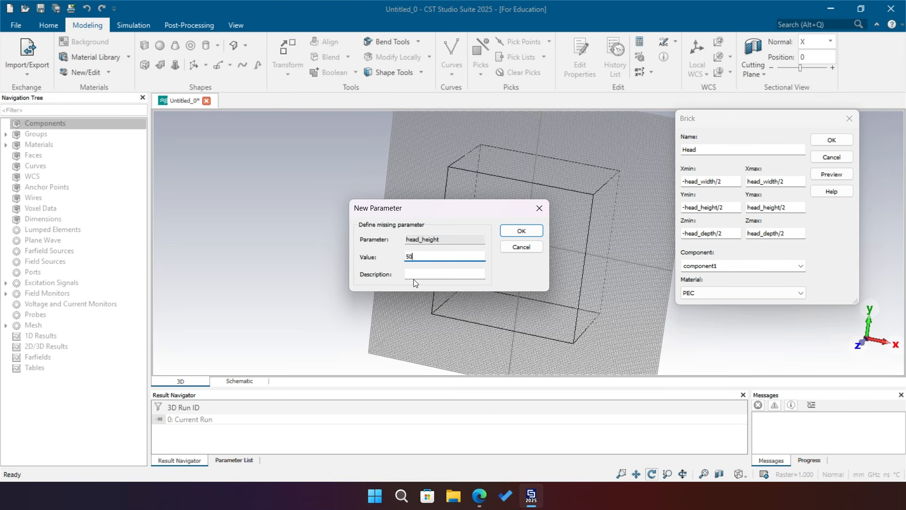
pyautogui.press('Return')
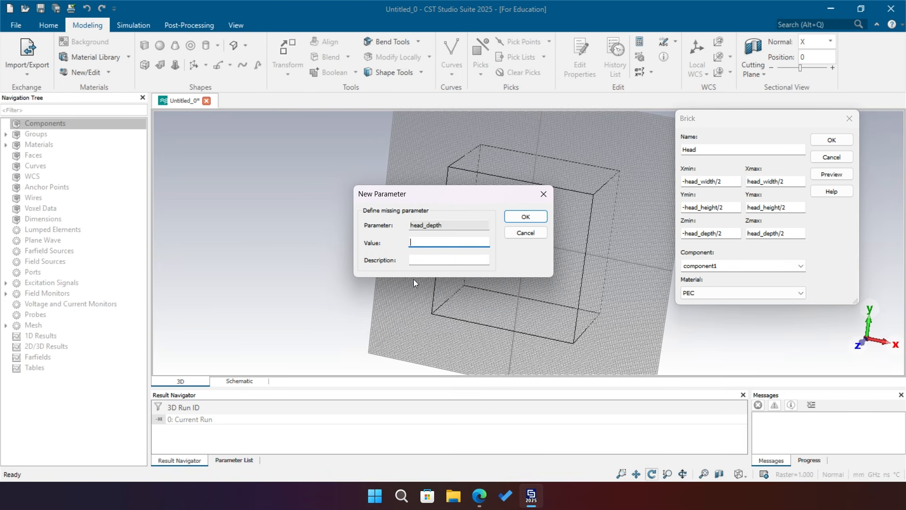
pyautogui.write('150')
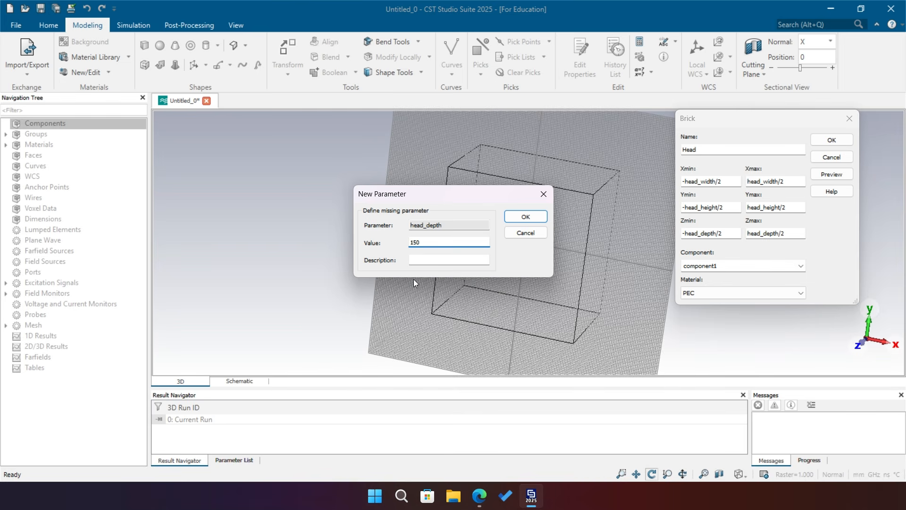
pyautogui.click(511, 219)
# - Inspect the previewed Head brick and create it with the entered dimensions
pyautogui.moveTo(510, 219)
pyautogui.mouseDown()
pyautogui.moveTo(317, 227)
pyautogui.moveTo(384, 334)
pyautogui.moveTo(487, 193)
pyautogui.moveTo(433, 375)
pyautogui.moveTo(543, 330)
pyautogui.moveTo(653, 236)
pyautogui.moveTo(669, 368)
pyautogui.moveTo(656, 389)
pyautogui.mouseUp()
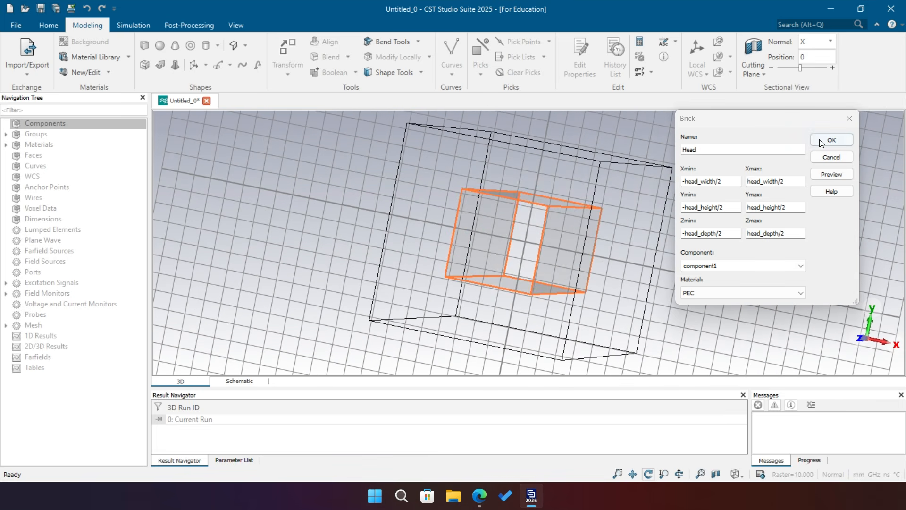
pyautogui.click(831, 140)
pyautogui.moveTo(397, 215); pyautogui.dragTo(300, 206)
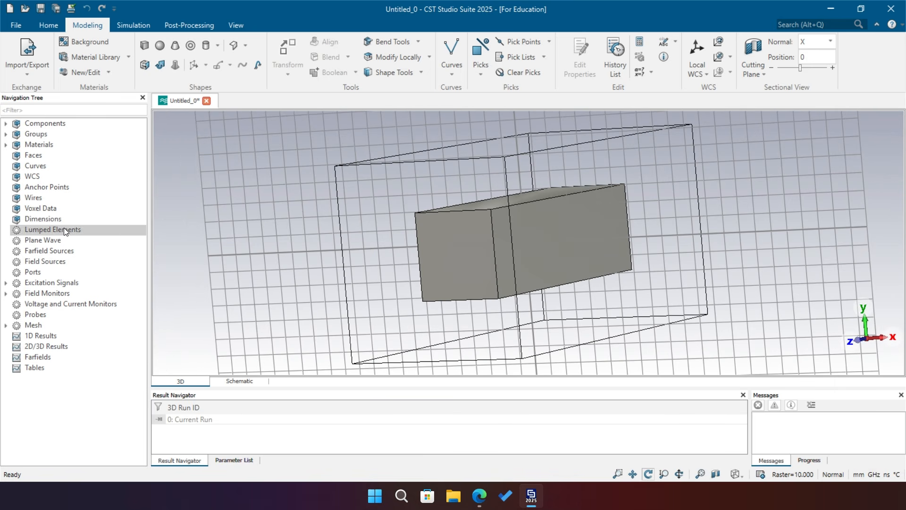
# - Start assigning a new material to the Head solid in component1 and open the material library for it
pyautogui.click(11, 124)
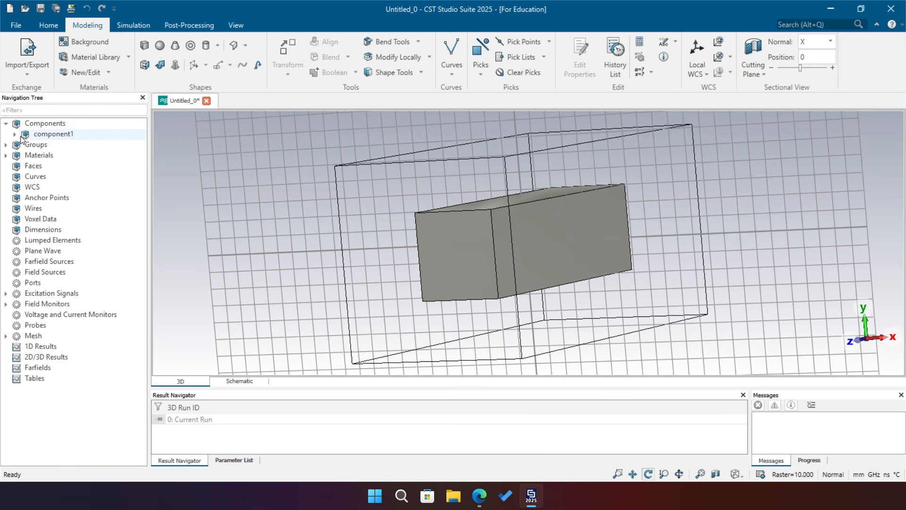
pyautogui.click(14, 134)
pyautogui.click(50, 145)
pyautogui.rightClick(57, 147)
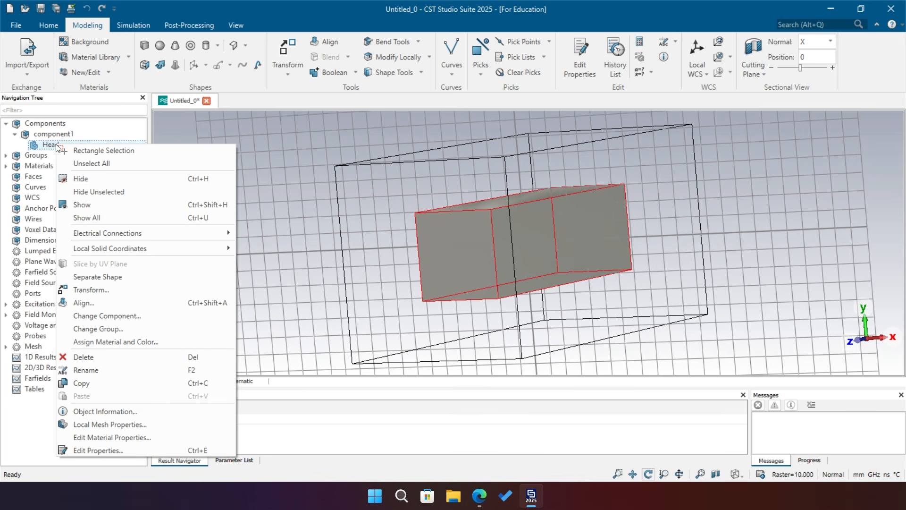
pyautogui.click(99, 348)
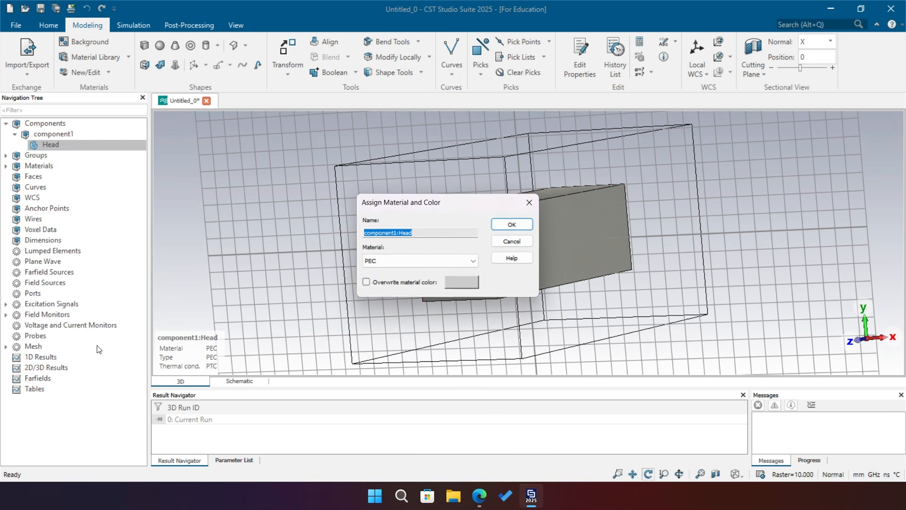
pyautogui.click(424, 266)
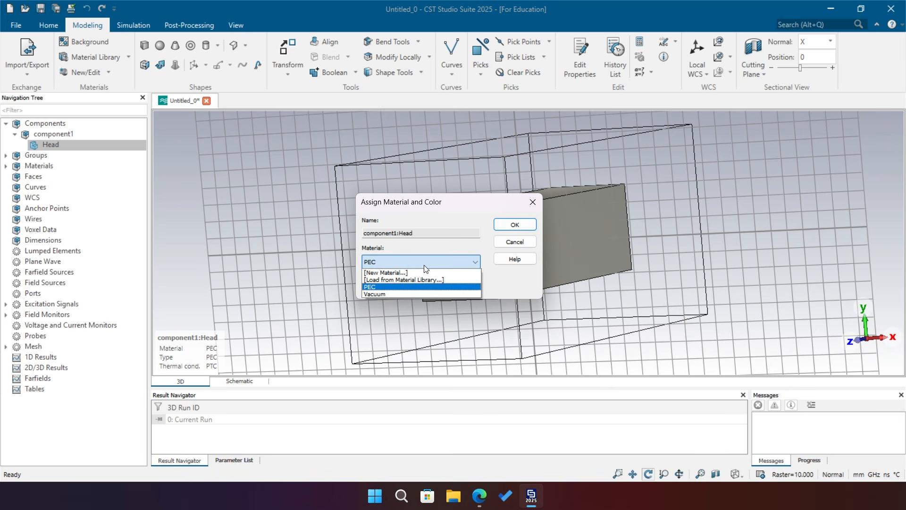
pyautogui.click(407, 281)
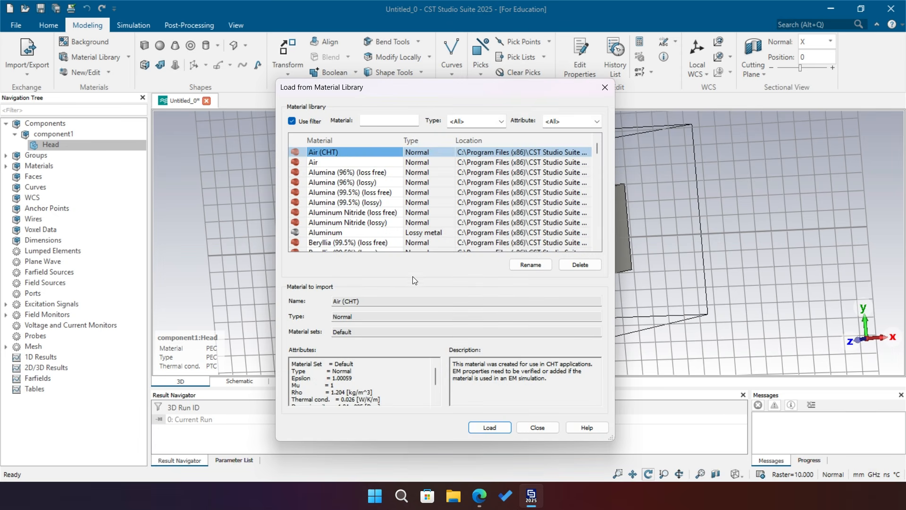
# - Load Water (distilled) from the material library and assign it to the Head solid
pyautogui.click(360, 214)
pyautogui.press('w')
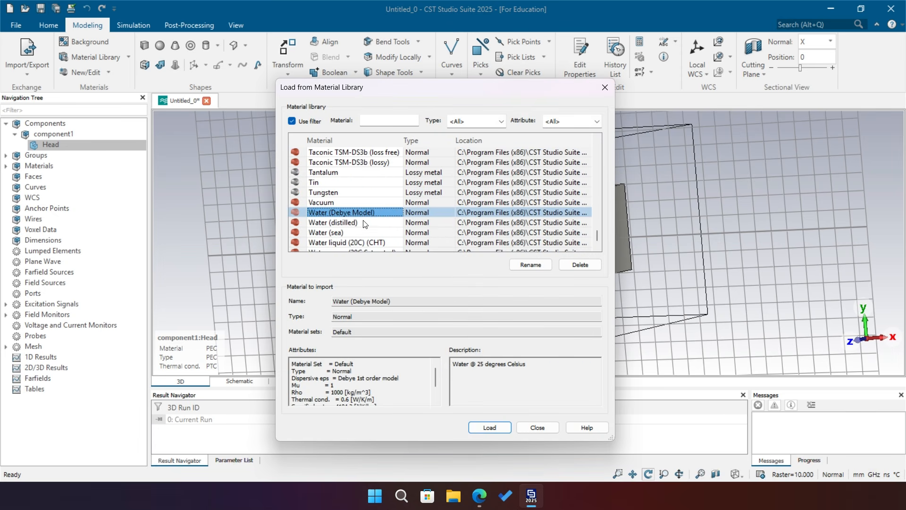
pyautogui.click(344, 224)
pyautogui.click(345, 225)
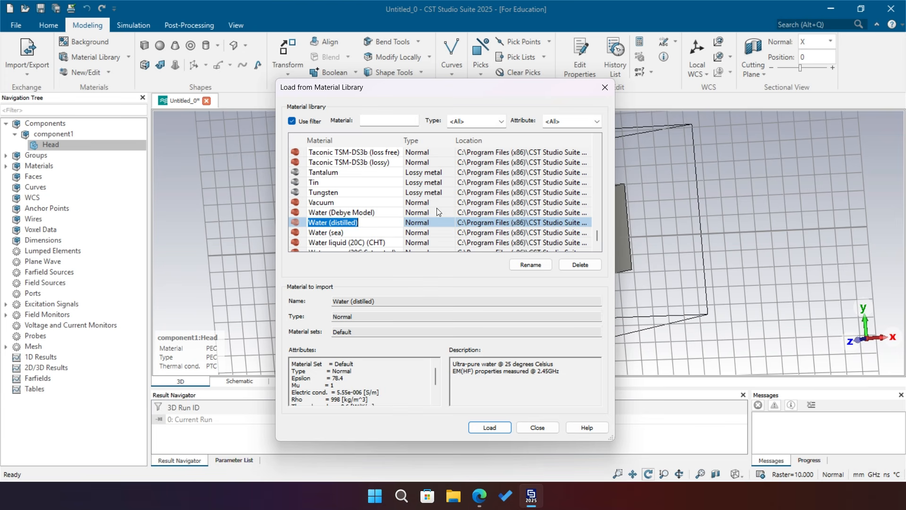
pyautogui.click(397, 224)
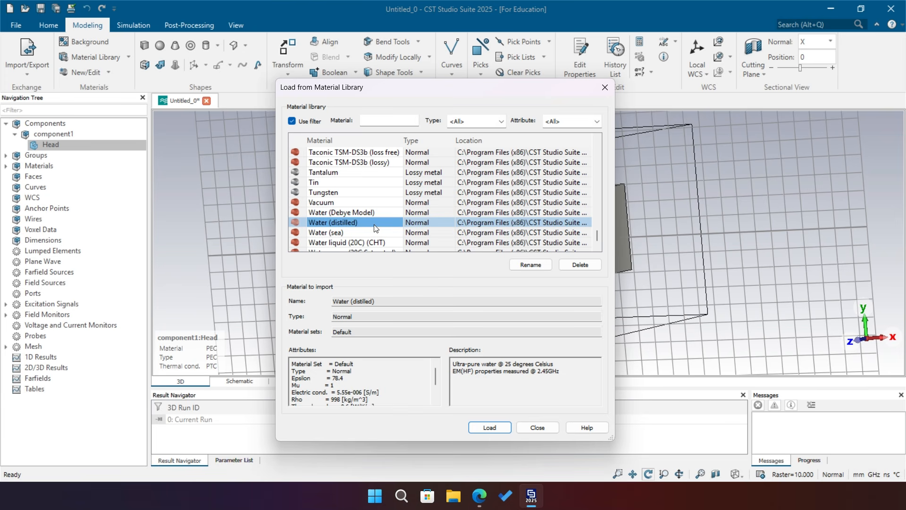
pyautogui.click(490, 427)
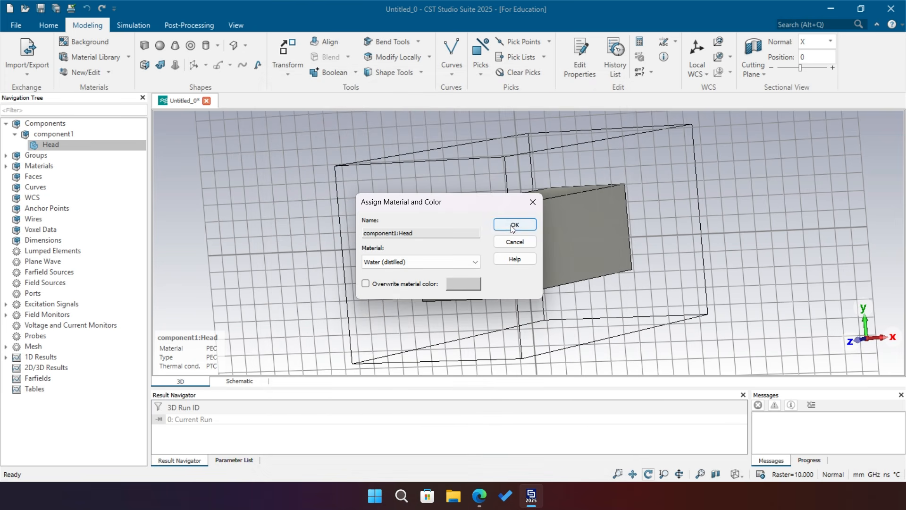
pyautogui.press('Return')
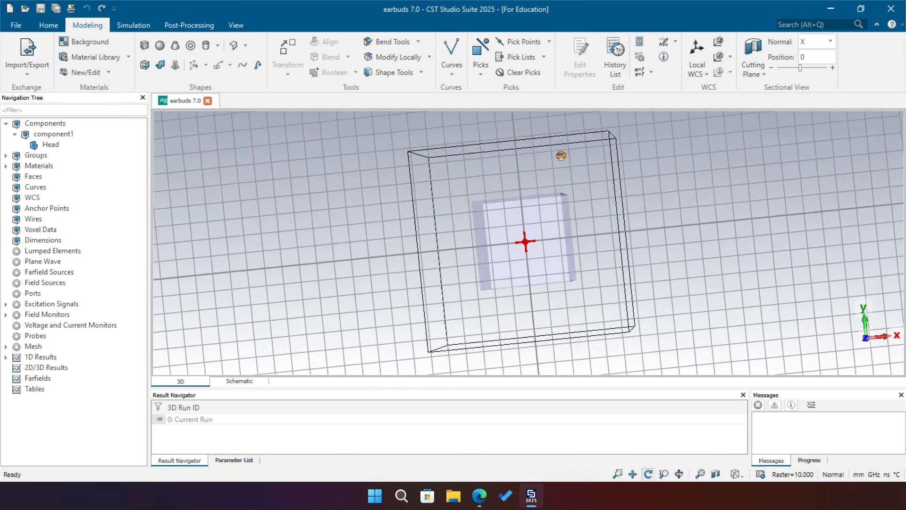
# - Start a second brick defined by numeric coordinates and name it gap
pyautogui.moveTo(560, 152); pyautogui.dragTo(396, 184)
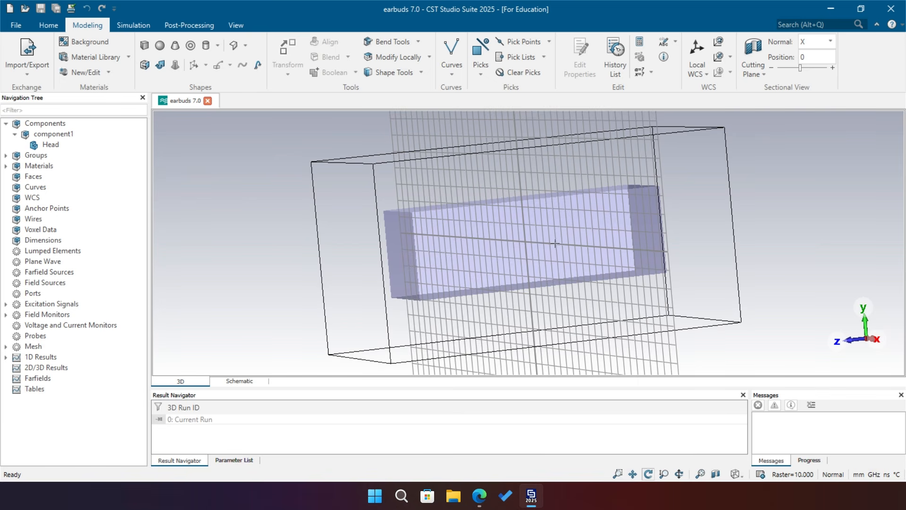
pyautogui.moveTo(425, 185); pyautogui.dragTo(473, 186)
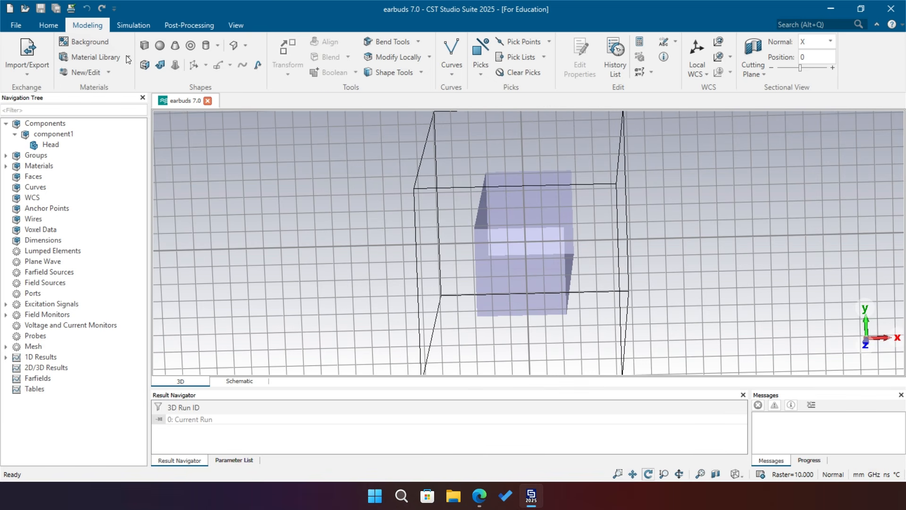
pyautogui.click(147, 44)
pyautogui.press('Escape')
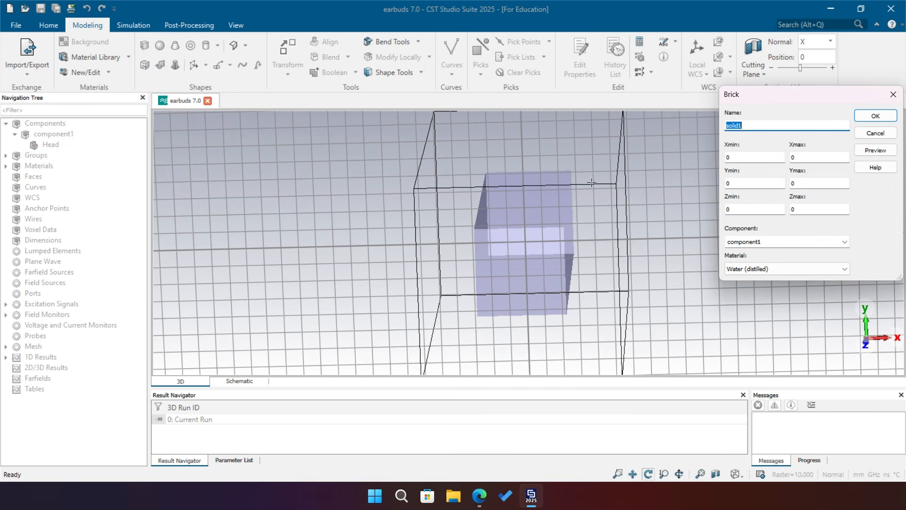
pyautogui.write('gap')
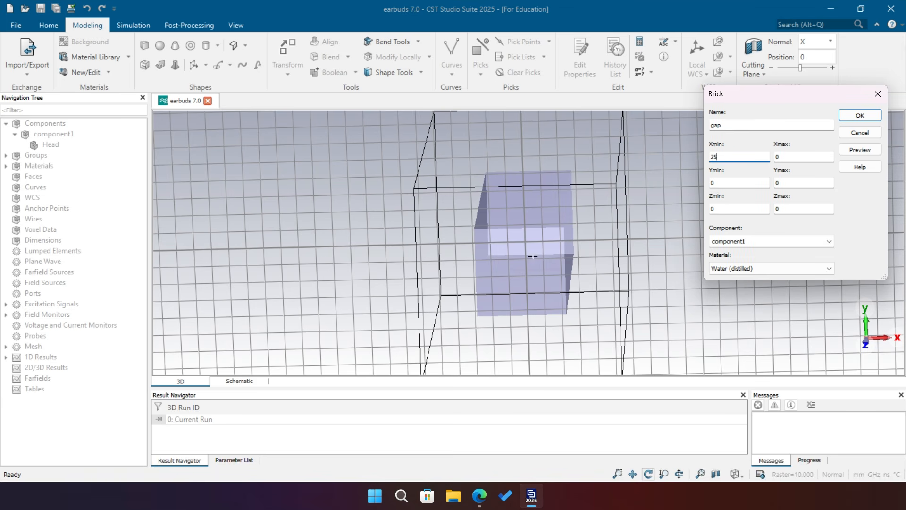
# - Set the gap brick's Xmin to 25 and its Xmax to 25+gap_width
pyautogui.click(727, 156)
pyautogui.write('25')
pyautogui.press('Tab')
pyautogui.write('25+gap-width')
pyautogui.press('Left')
pyautogui.press('Left')
pyautogui.press('Left')
pyautogui.press('Left')
pyautogui.press('Left')
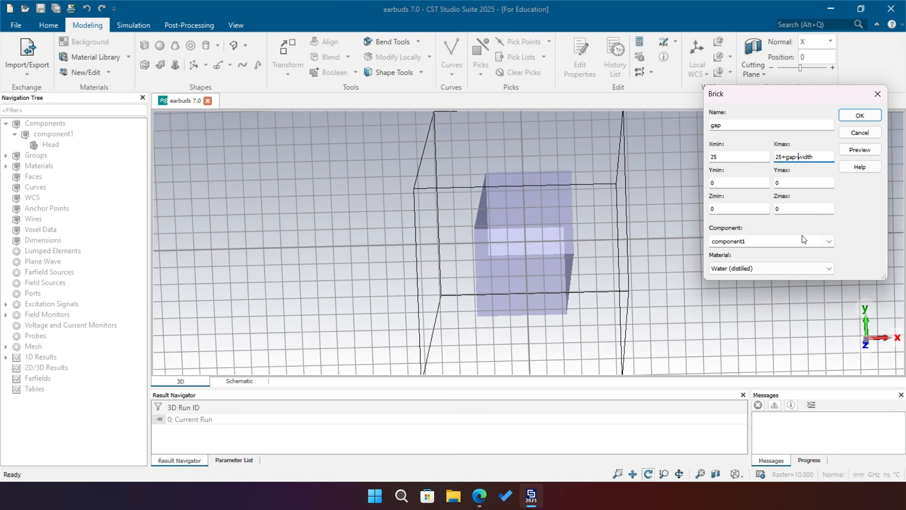
pyautogui.press('BackSpace')
pyautogui.write('_')
# - Set the gap brick's Ymin to -gap_height/2 and its Ymax to gap_height/2
pyautogui.moveTo(609, 267); pyautogui.dragTo(635, 254)
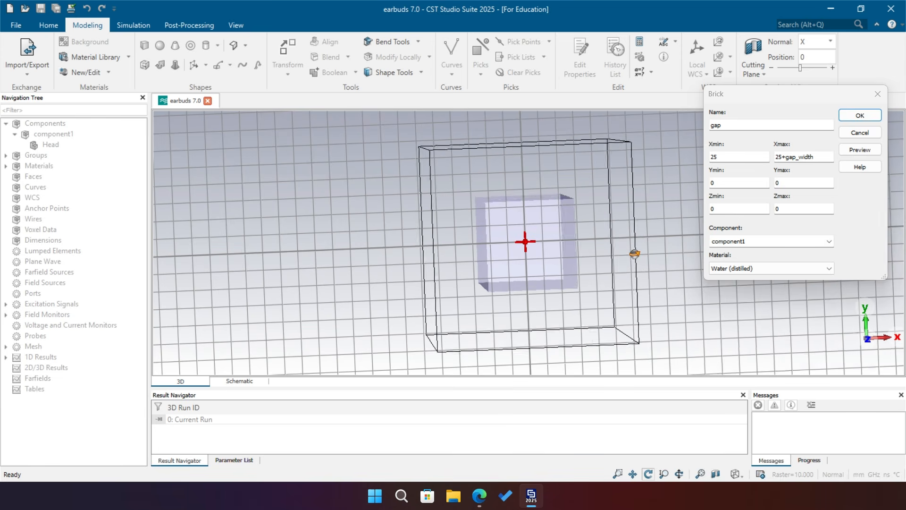
pyautogui.moveTo(722, 183); pyautogui.dragTo(693, 180)
pyautogui.write('gapheight')
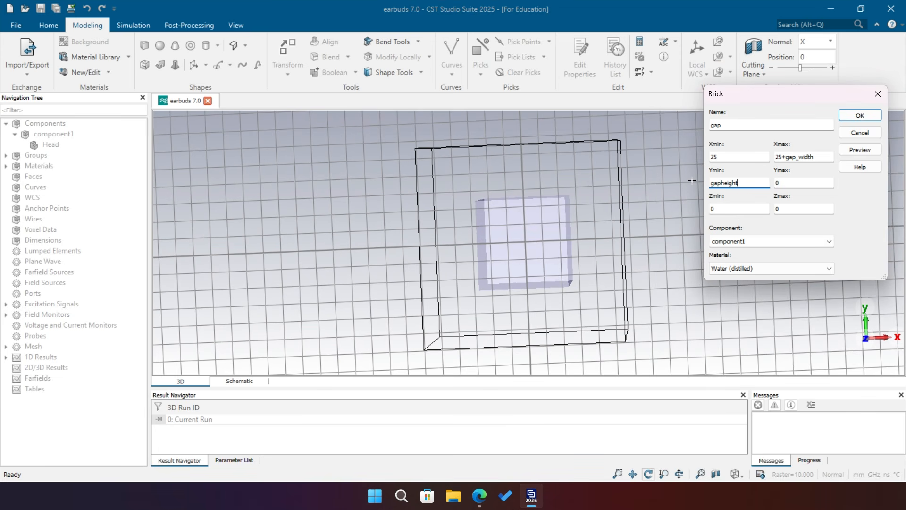
pyautogui.write('_')
pyautogui.click(711, 183)
pyautogui.write('-')
pyautogui.hotkey('ctrl', 'a')
pyautogui.hotkey('ctrl', 'c')
pyautogui.click(788, 182)
pyautogui.hotkey('ctrl', 'a')
pyautogui.hotkey('ctrl', 'v')
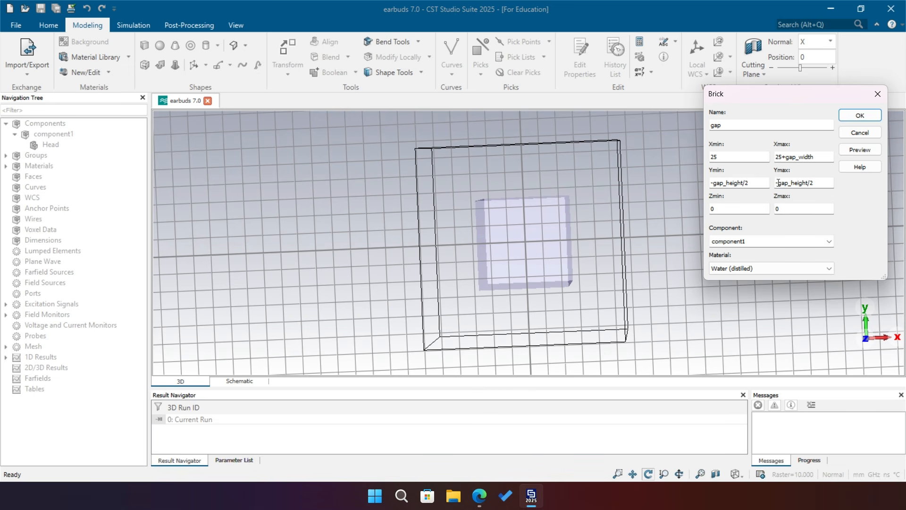
pyautogui.click(778, 183)
pyautogui.press('BackSpace')
# - Set the gap brick's Zmin to -gap_depth/2 and its Zmax to gap_depth/2
pyautogui.doubleClick(729, 209)
pyautogui.write('gap_depth/2')
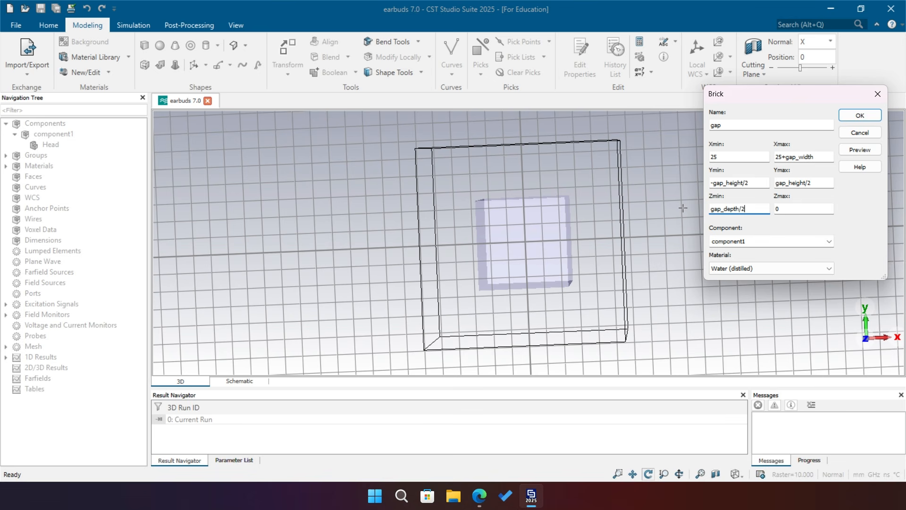
pyautogui.hotkey('ctrl', 'a')
pyautogui.hotkey('ctrl', 'c')
pyautogui.press('Home')
pyautogui.write('-')
pyautogui.click(785, 209)
pyautogui.press('BackSpace')
pyautogui.hotkey('ctrl', 'v')
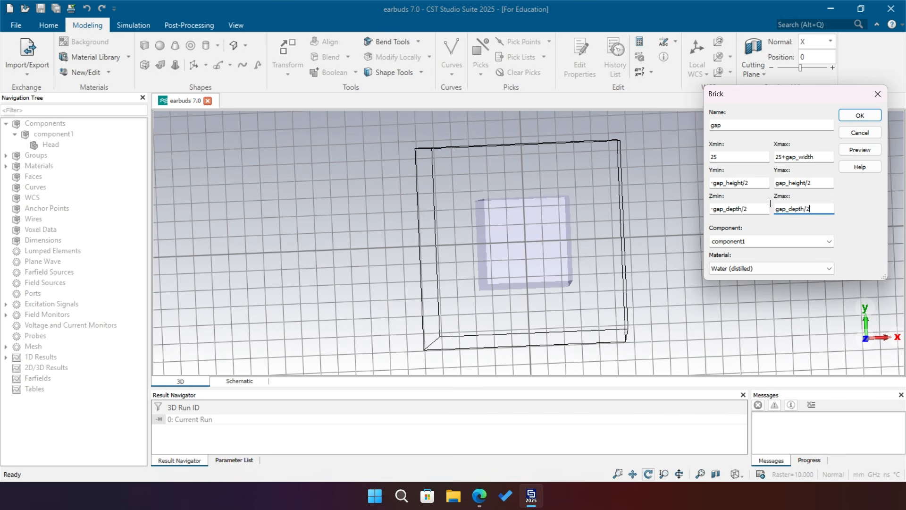
# - Preview the gap brick and define gap_width, gap_height and gap_depth as 5 each
pyautogui.click(860, 150)
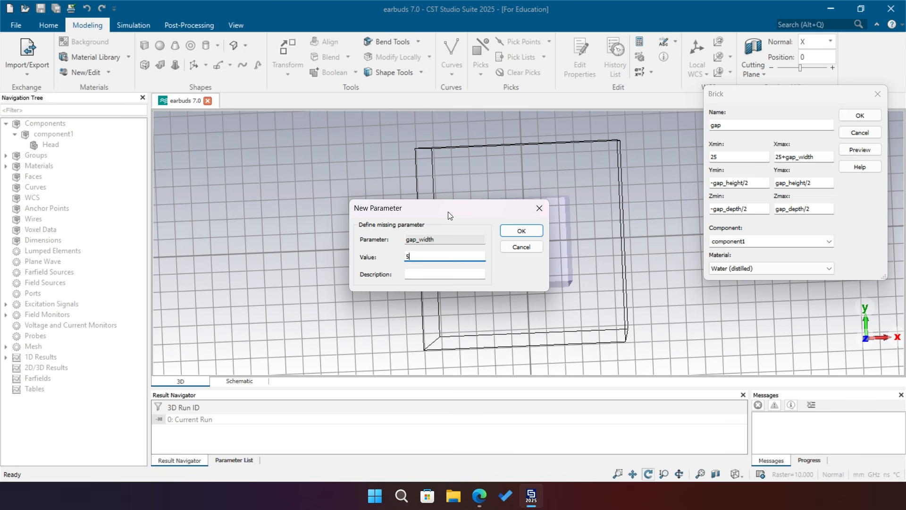
pyautogui.click(520, 232)
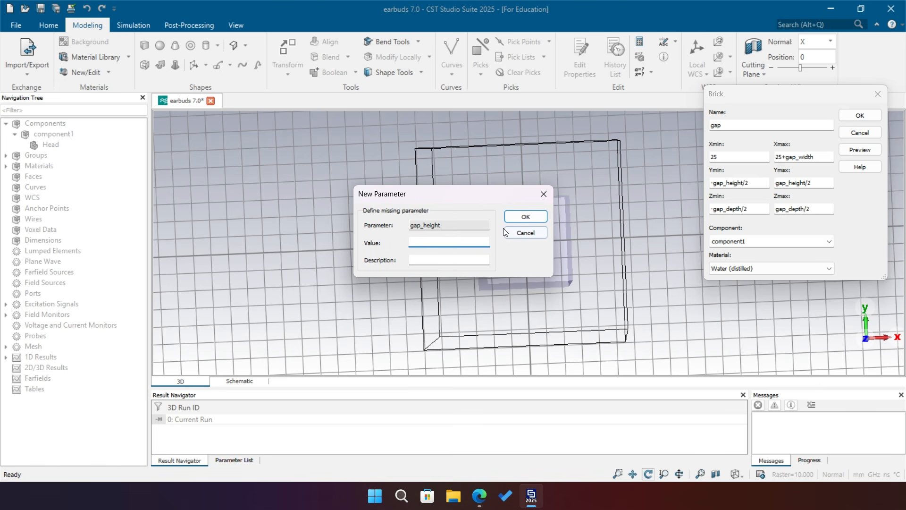
pyautogui.write('5')
pyautogui.press('Return')
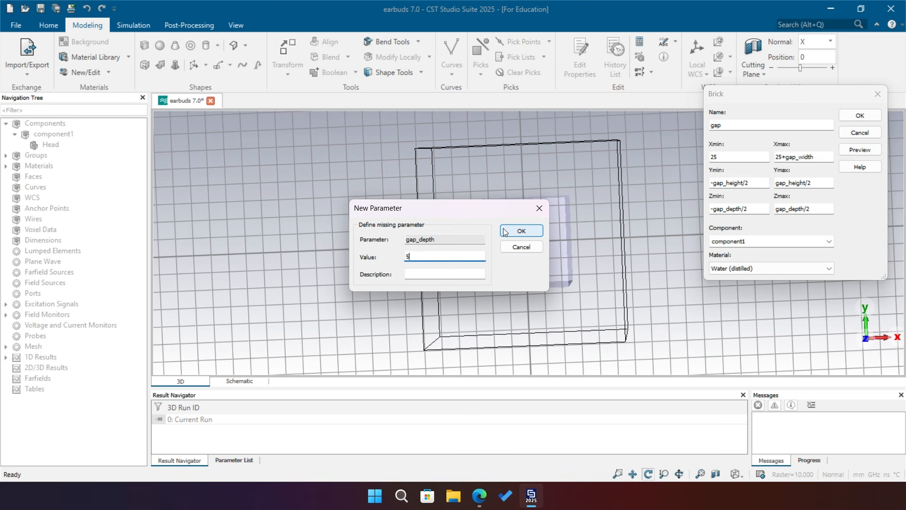
pyautogui.click(504, 230)
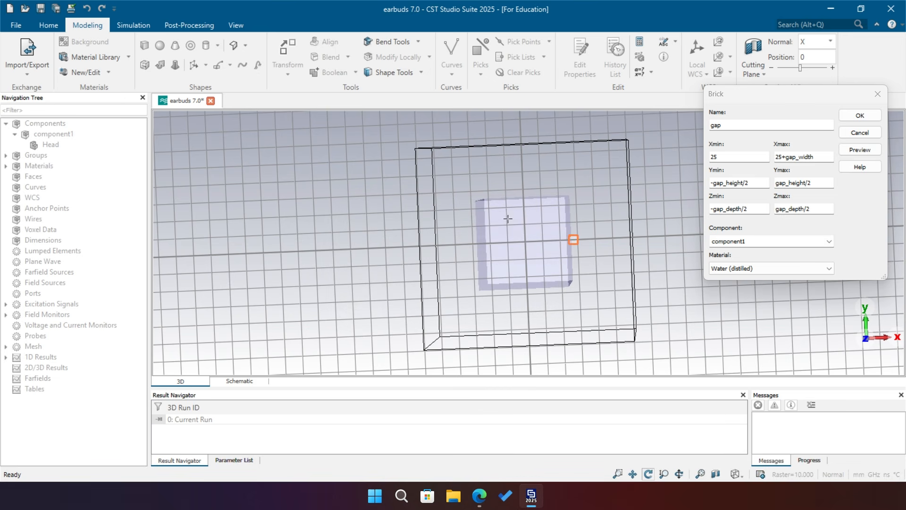
# - Check the previewed gap brick's placement against the Head block and create it
pyautogui.scroll(6, 587, 233)
pyautogui.moveTo(593, 259); pyautogui.dragTo(398, 301)
pyautogui.scroll(-2, 400, 310)
pyautogui.moveTo(455, 288); pyautogui.dragTo(485, 273)
pyautogui.scroll(-4, 484, 273)
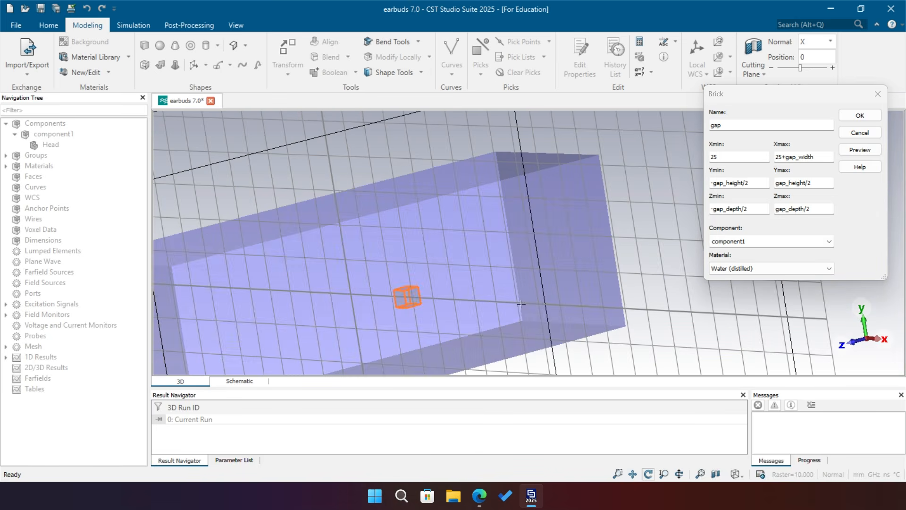
pyautogui.click(860, 115)
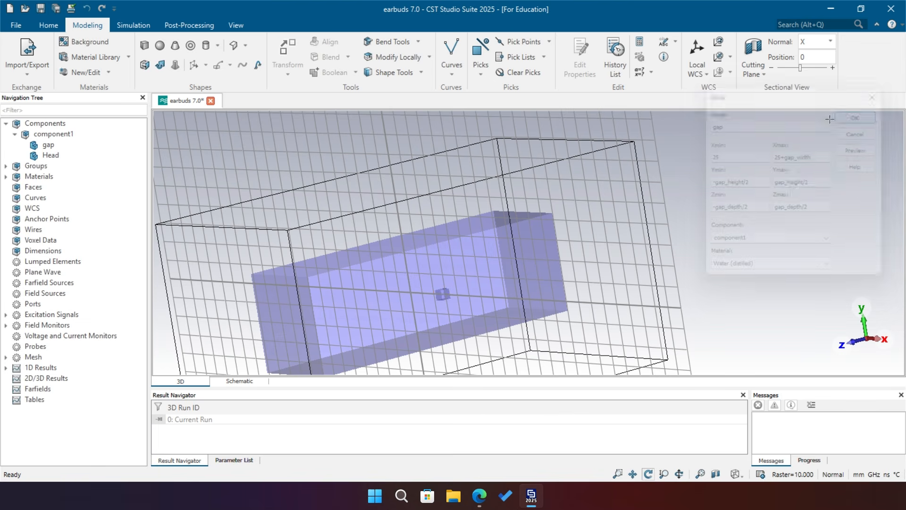
pyautogui.scroll(-3, 497, 220)
pyautogui.press('space')
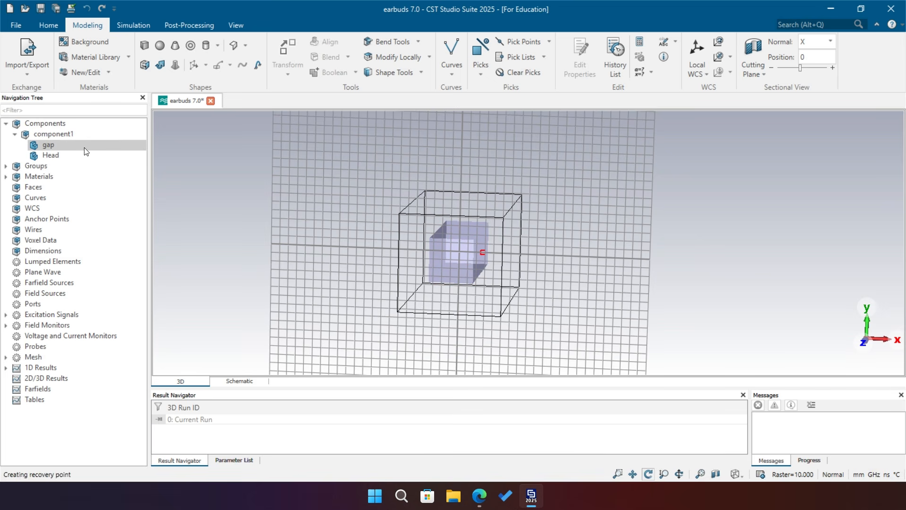
# - Assign the Vacuum material to the gap brick in place of distilled water
pyautogui.moveTo(87, 159)
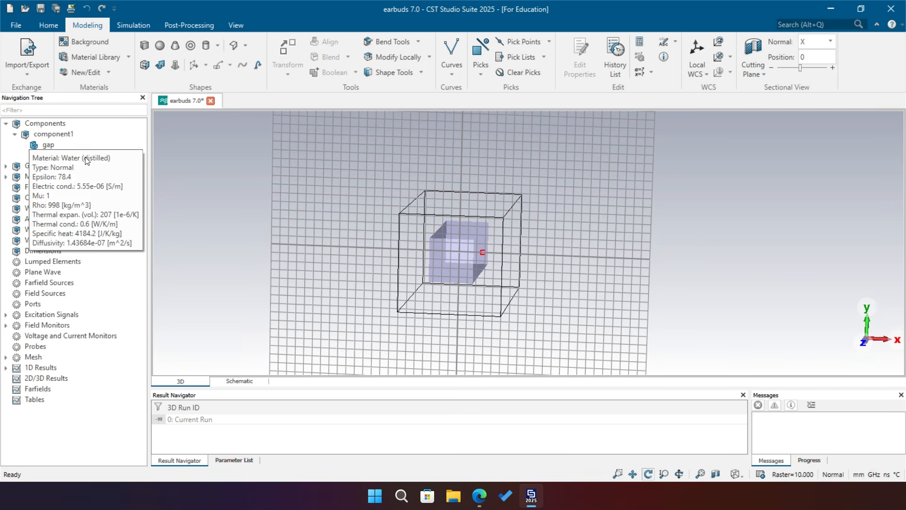
pyautogui.rightClick(50, 145)
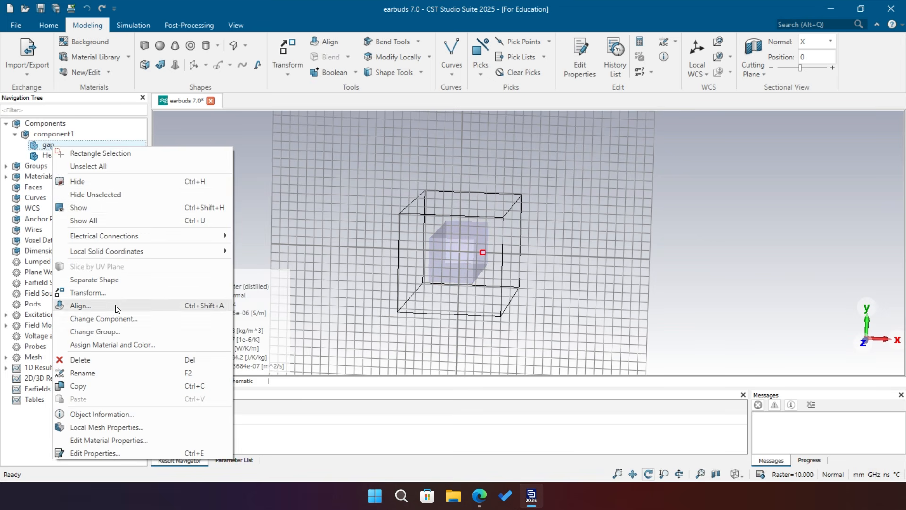
pyautogui.click(97, 345)
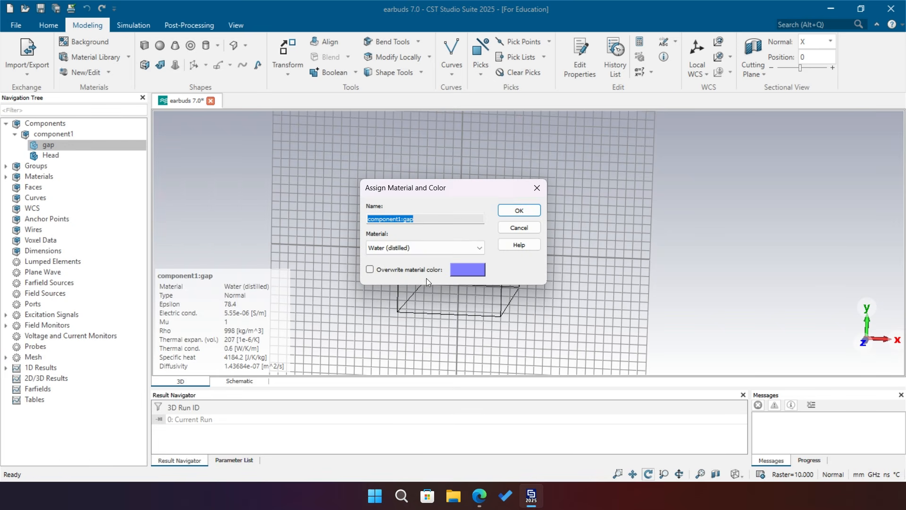
pyautogui.click(457, 246)
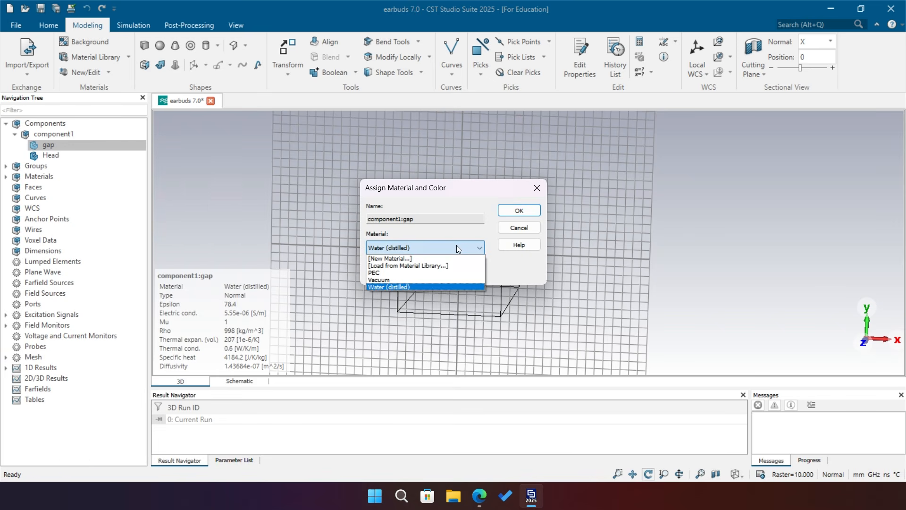
pyautogui.click(383, 280)
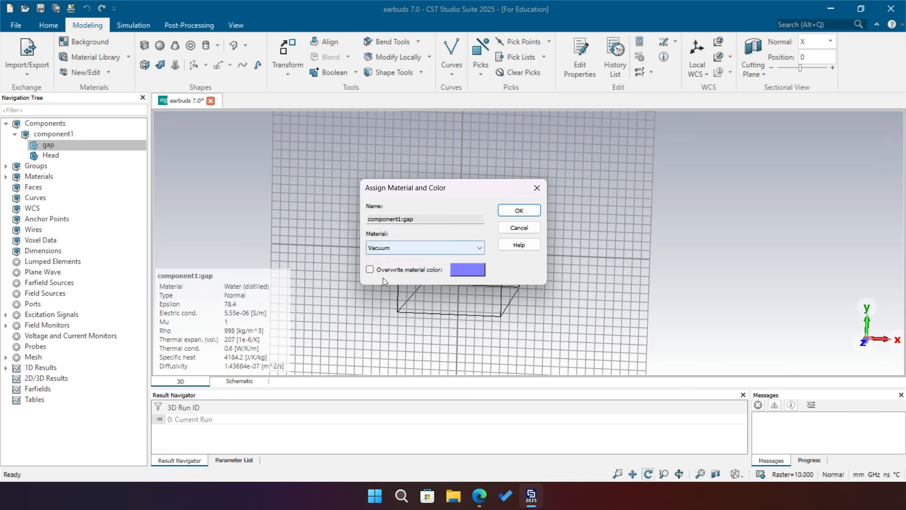
pyautogui.click(508, 213)
# - Import the Battery, Part 1, Part 2 and Part 3 STEP files from the 3D Model Earbuds STEP Files folder
pyautogui.scroll(6, 471, 260)
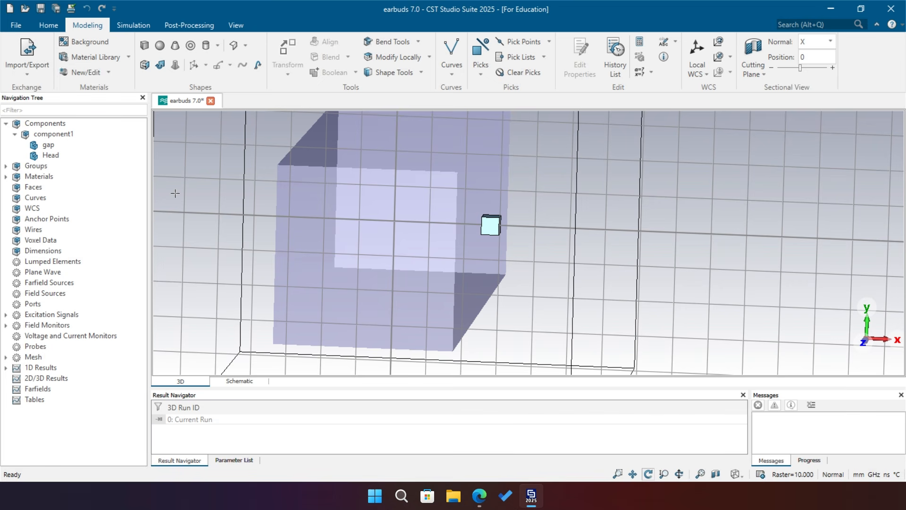
pyautogui.click(22, 53)
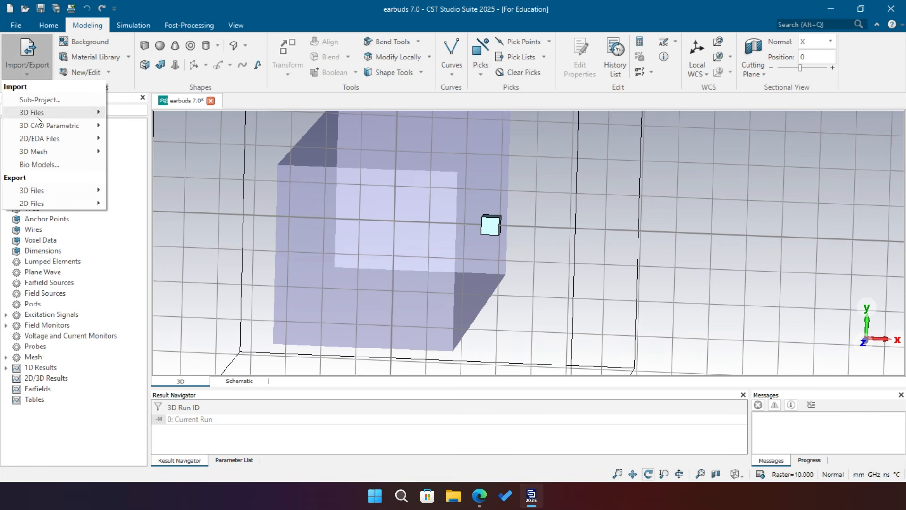
pyautogui.moveTo(89, 113)
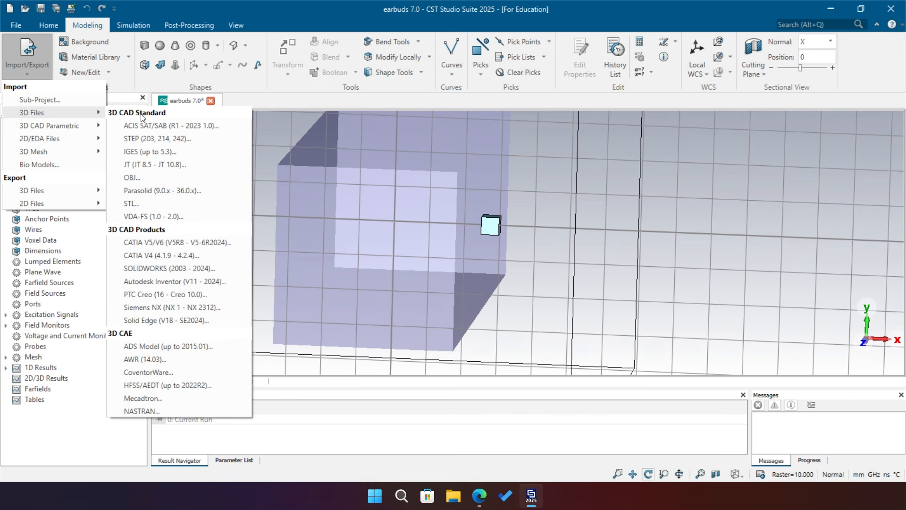
pyautogui.click(143, 139)
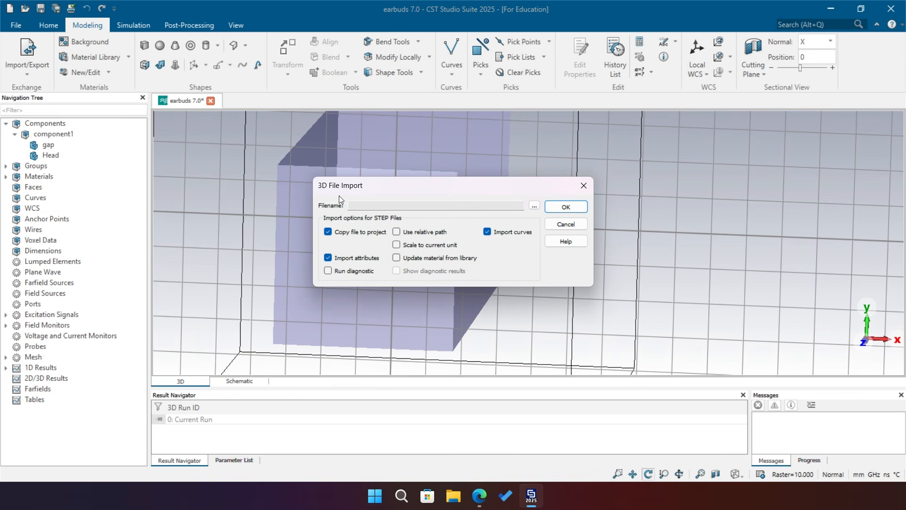
pyautogui.click(535, 207)
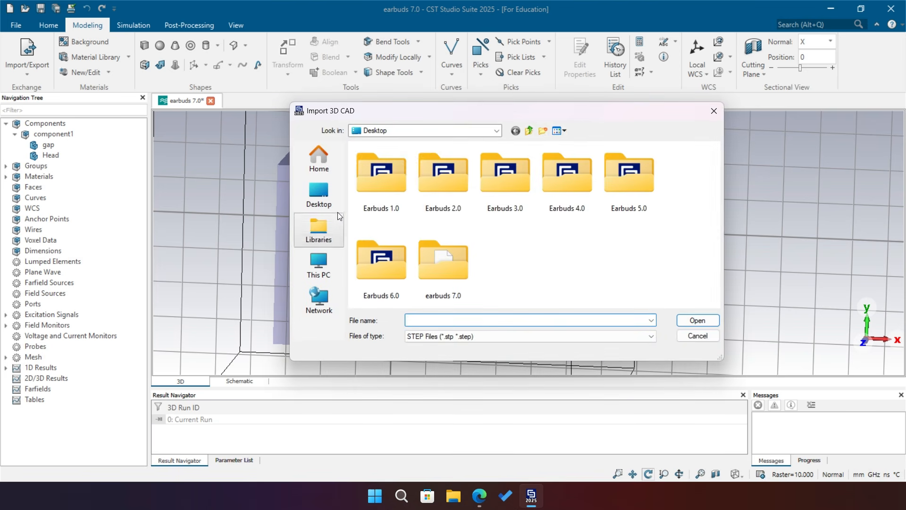
pyautogui.doubleClick(387, 263)
pyautogui.doubleClick(406, 162)
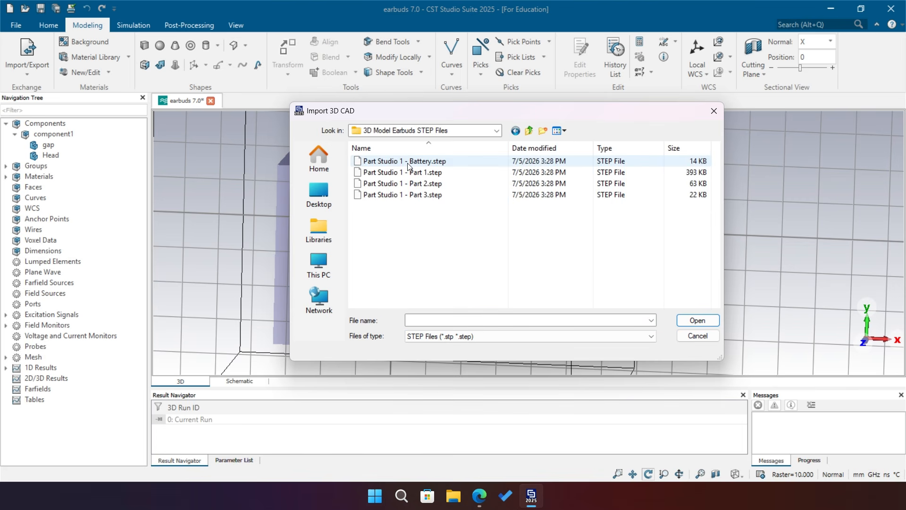
pyautogui.moveTo(388, 215); pyautogui.dragTo(371, 144)
pyautogui.click(696, 320)
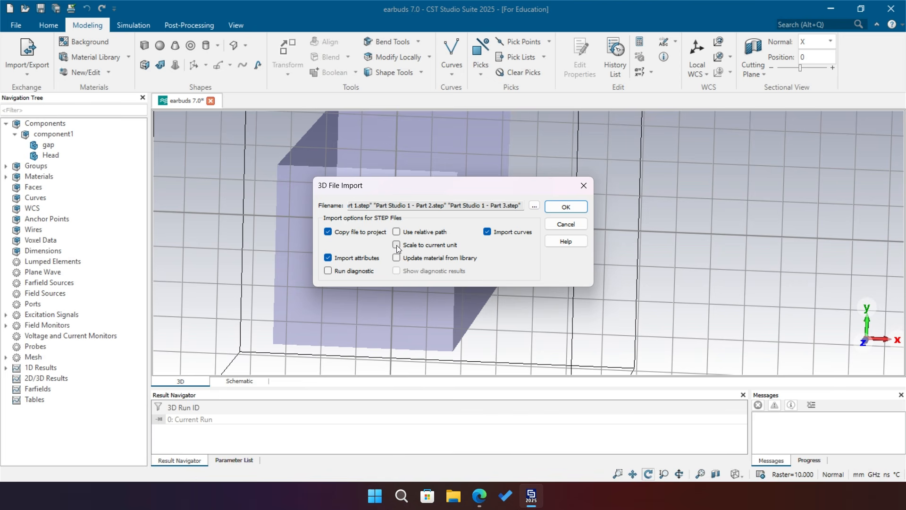
pyautogui.click(567, 208)
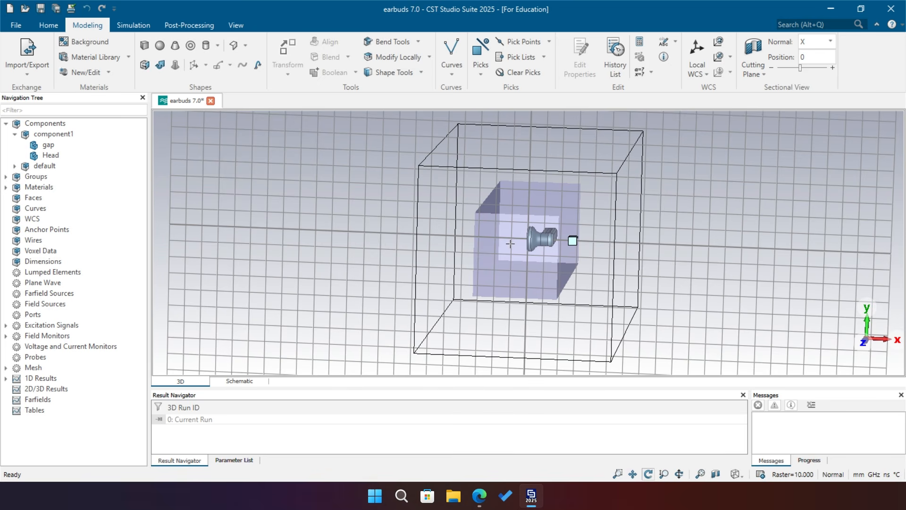
# - Select the imported Battery, Part 1, Part 2 and Part 3 solids together and open their Transform settings
pyautogui.scroll(5, 521, 239)
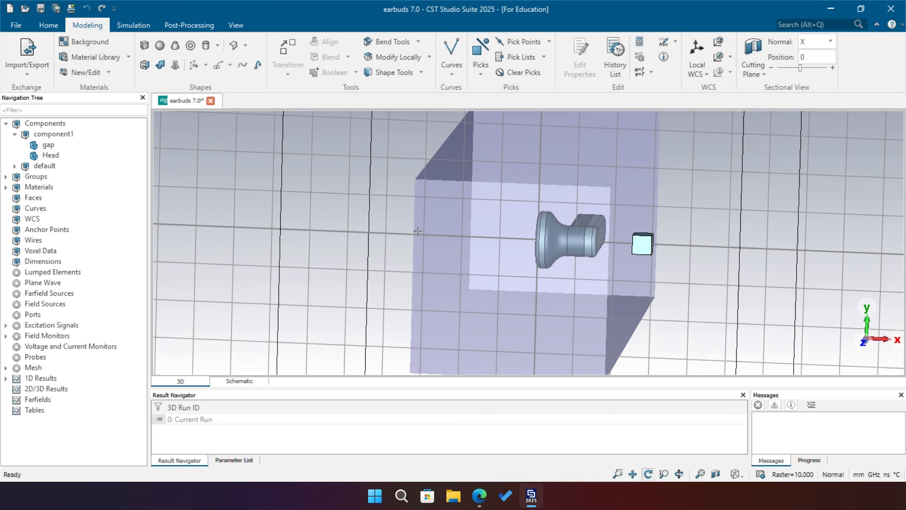
pyautogui.scroll(-3, 302, 230)
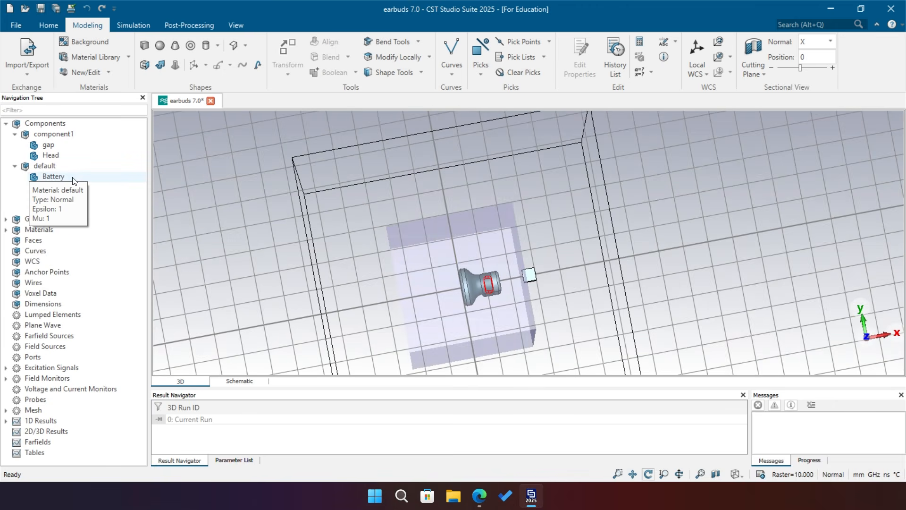
pyautogui.click(73, 178)
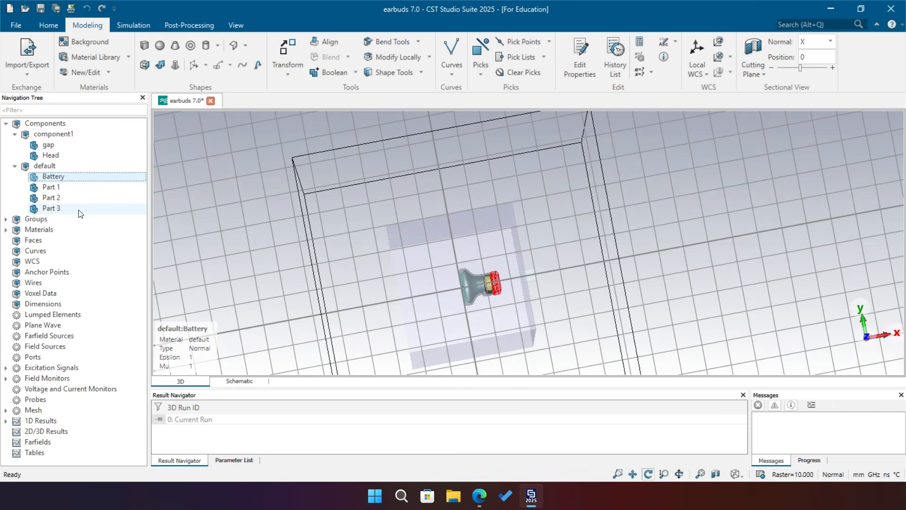
pyautogui.keyDown('shift'); pyautogui.click(51, 208); pyautogui.keyUp('shift')
pyautogui.rightClick(90, 190)
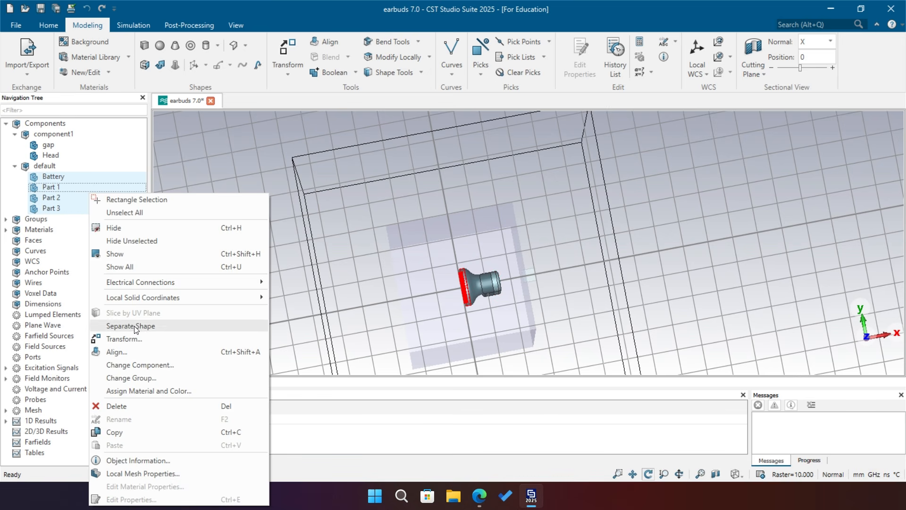
pyautogui.click(126, 338)
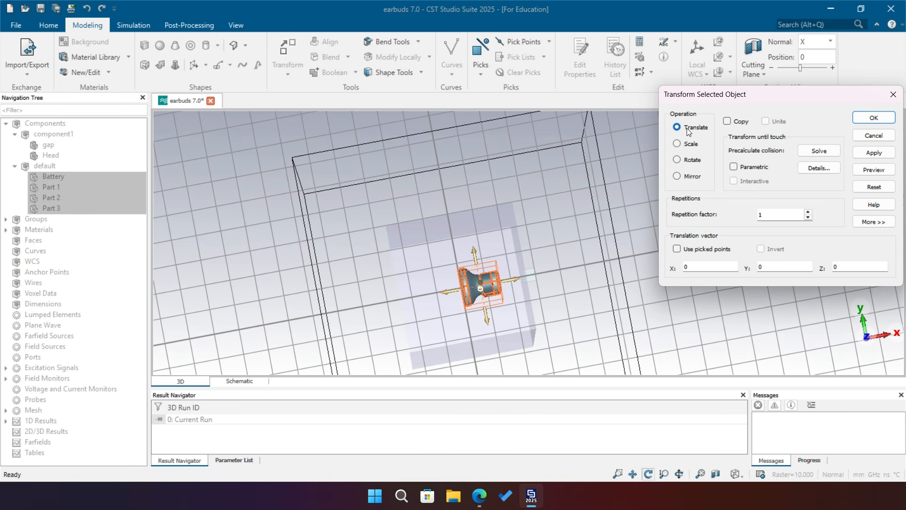
# - Rotate the four selected earbud parts by 270 degrees about X, previewing the rotation before applying it
pyautogui.moveTo(790, 92); pyautogui.dragTo(768, 103)
pyautogui.scroll(-3, 387, 186)
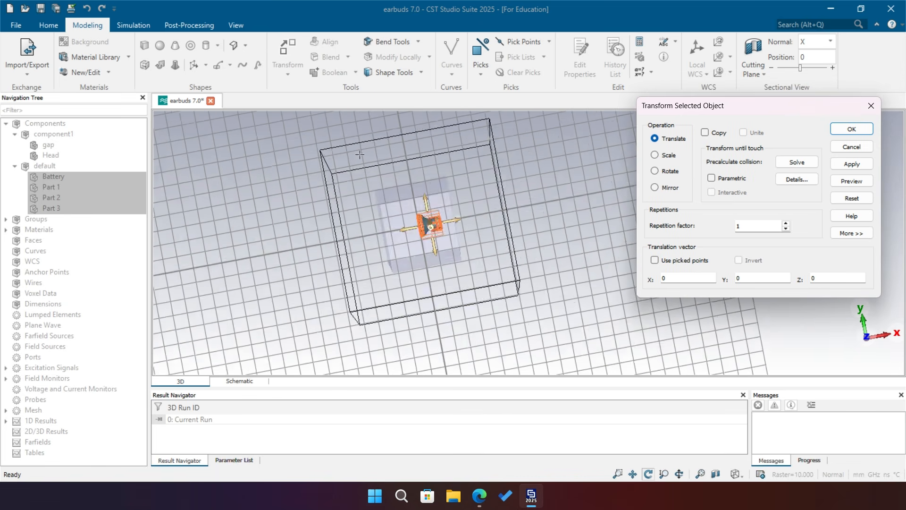
pyautogui.moveTo(388, 187)
pyautogui.mouseDown()
pyautogui.moveTo(418, 265)
pyautogui.moveTo(394, 199)
pyautogui.moveTo(323, 210)
pyautogui.moveTo(366, 237)
pyautogui.moveTo(395, 208)
pyautogui.mouseUp()
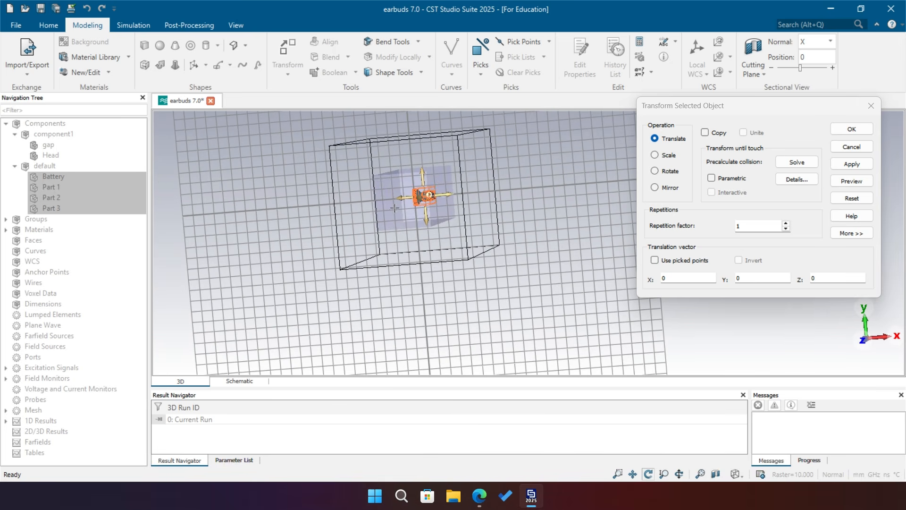
pyautogui.scroll(2, 456, 182)
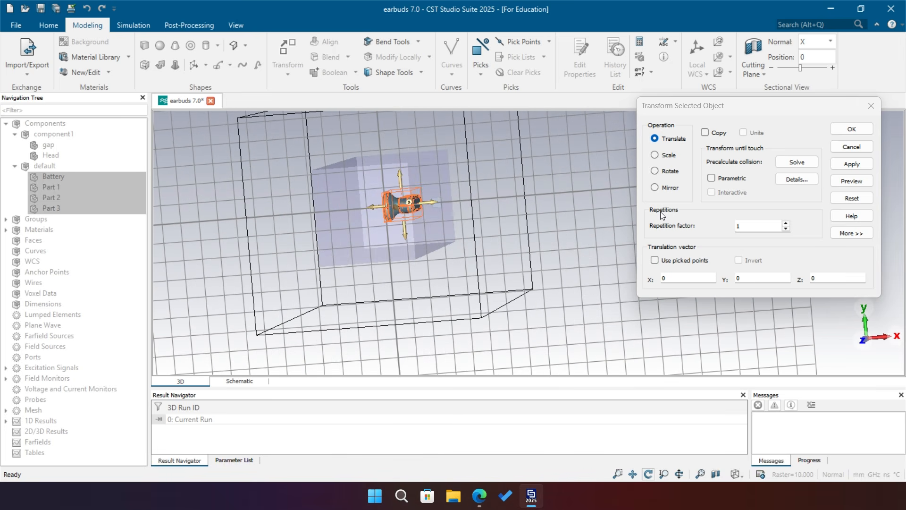
pyautogui.click(655, 171)
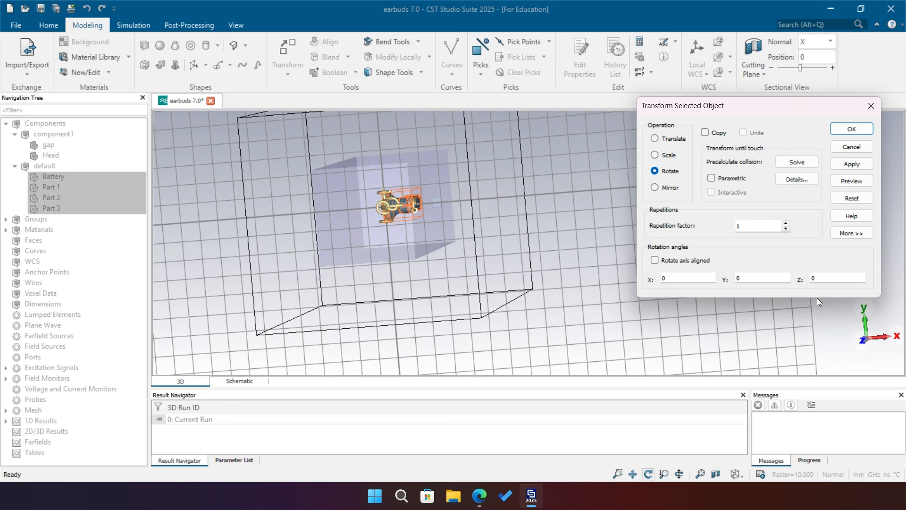
pyautogui.doubleClick(681, 279)
pyautogui.write('270')
pyautogui.click(858, 188)
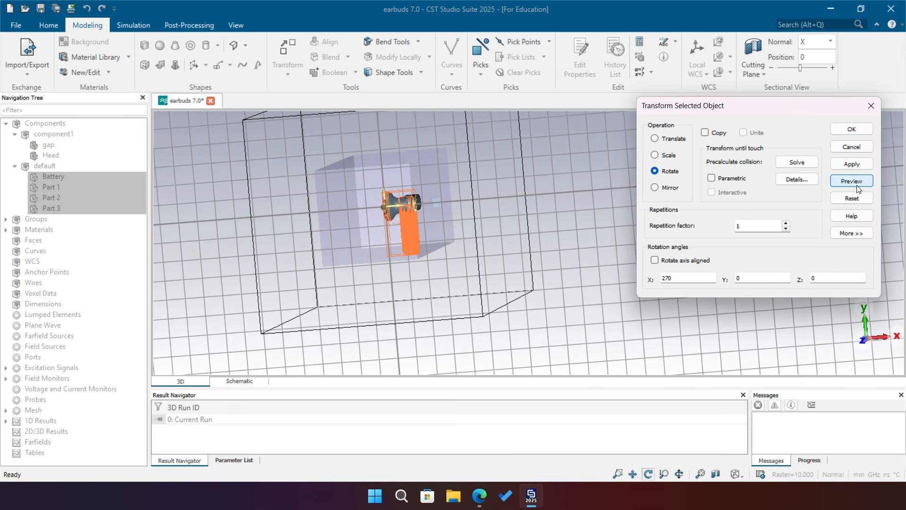
pyautogui.click(852, 164)
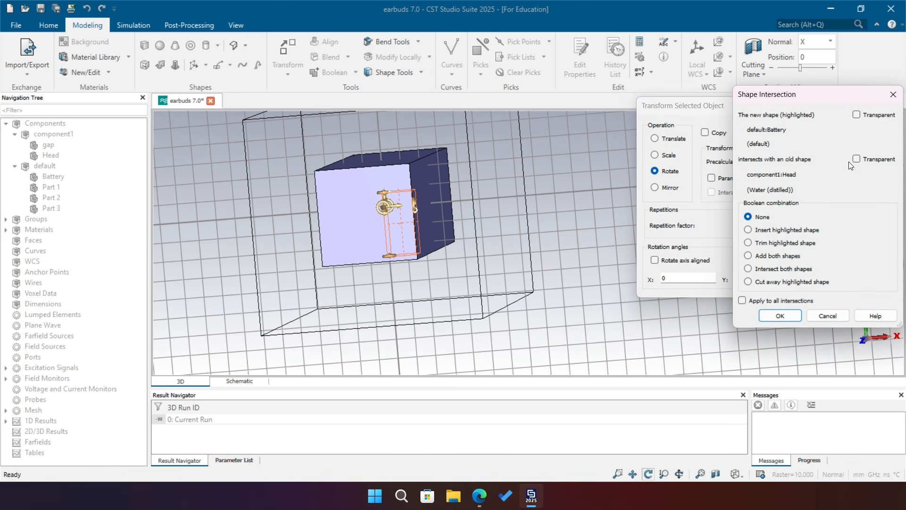
# - Resolve each rotated earbud part's intersection with the Head block using the Boolean combination None
pyautogui.moveTo(838, 96); pyautogui.dragTo(555, 114)
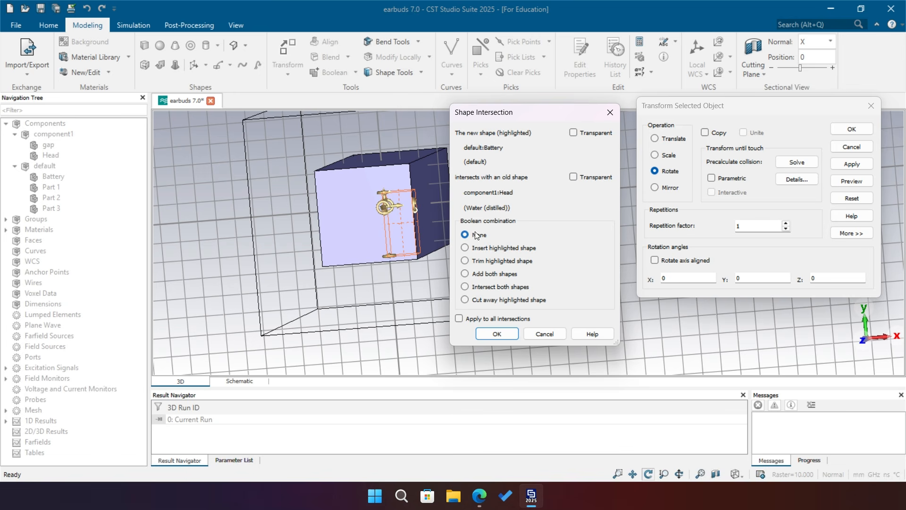
pyautogui.click(497, 334)
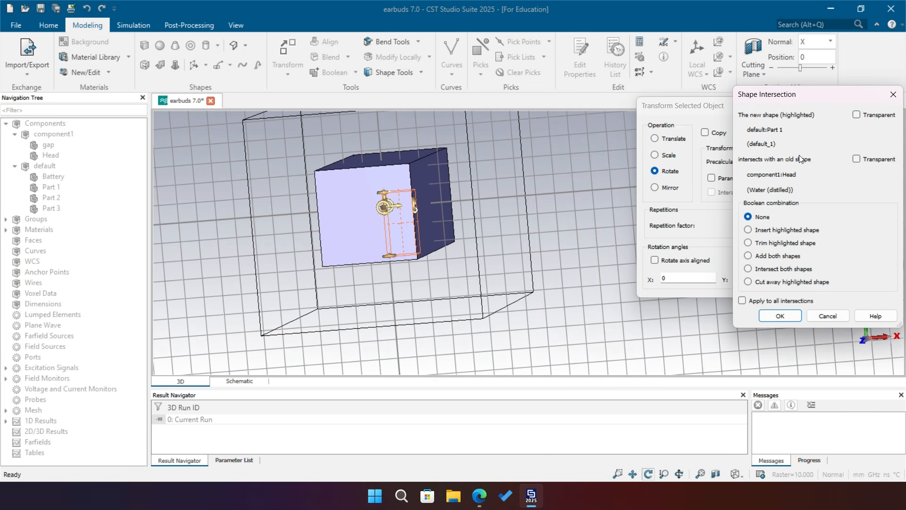
pyautogui.moveTo(814, 96); pyautogui.dragTo(664, 113)
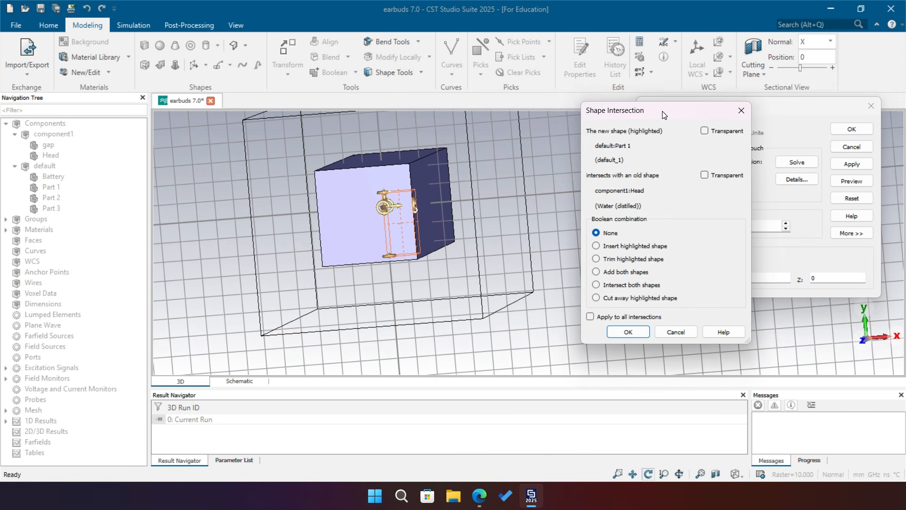
pyautogui.click(629, 332)
pyautogui.click(783, 319)
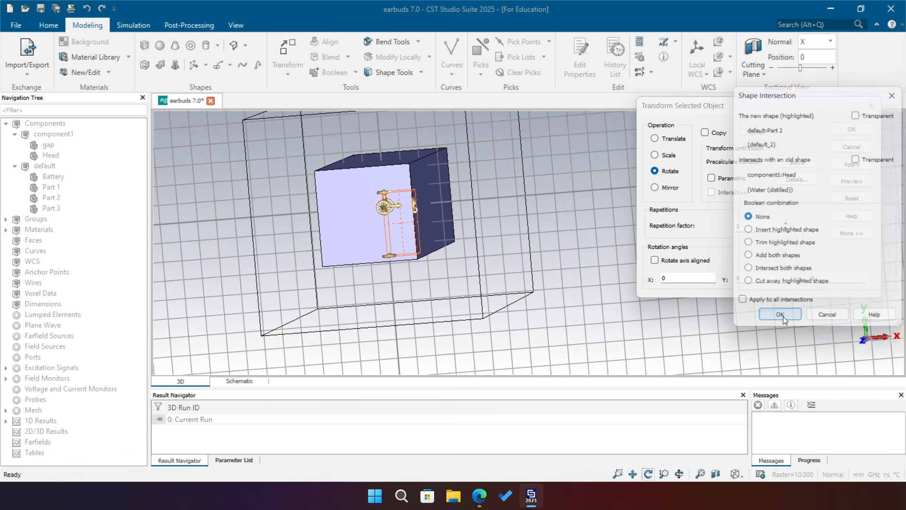
pyautogui.click(780, 315)
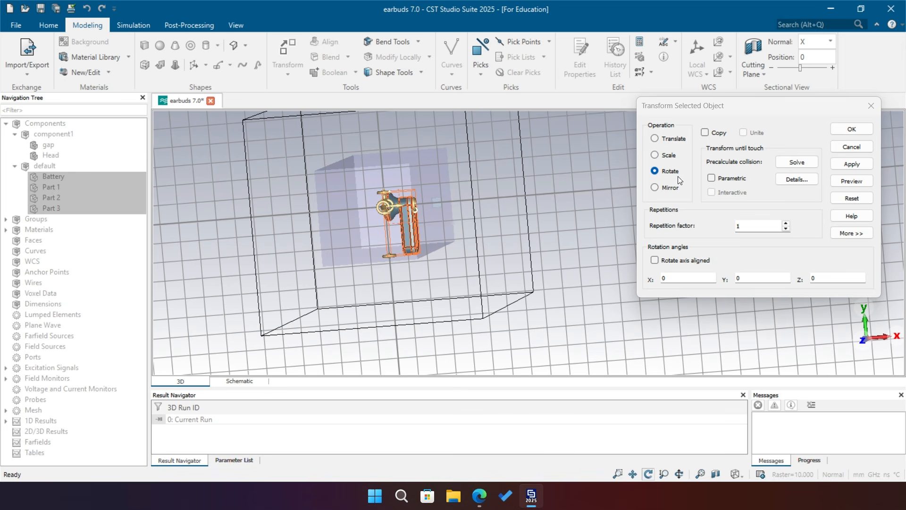
# - Translate the four earbud parts by 30 along X, previewing the move before applying it
pyautogui.scroll(3, 356, 211)
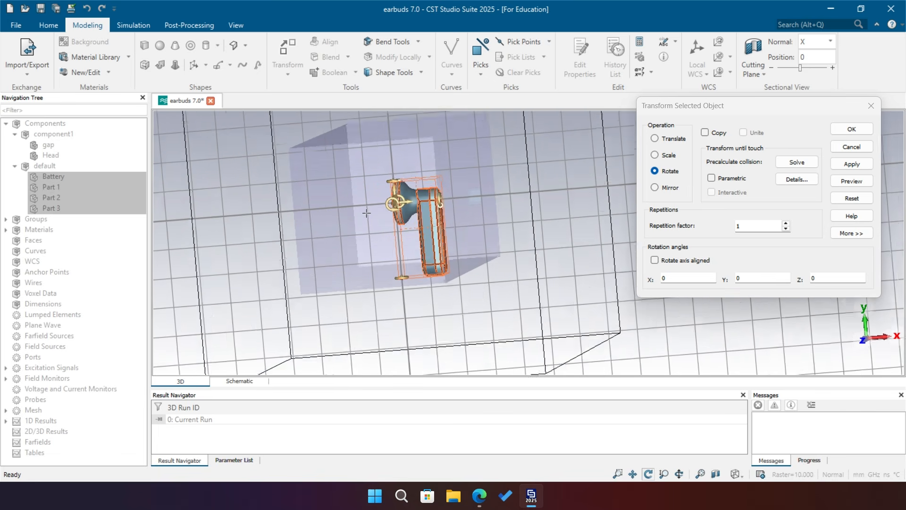
pyautogui.moveTo(356, 211)
pyautogui.mouseDown()
pyautogui.moveTo(401, 217)
pyautogui.moveTo(326, 196)
pyautogui.moveTo(344, 203)
pyautogui.mouseUp()
pyautogui.moveTo(490, 218); pyautogui.dragTo(524, 229)
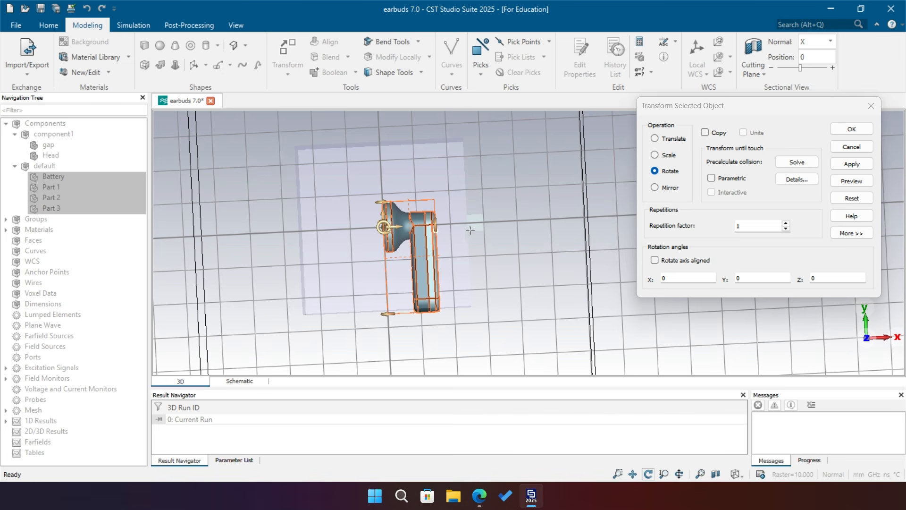
pyautogui.click(663, 277)
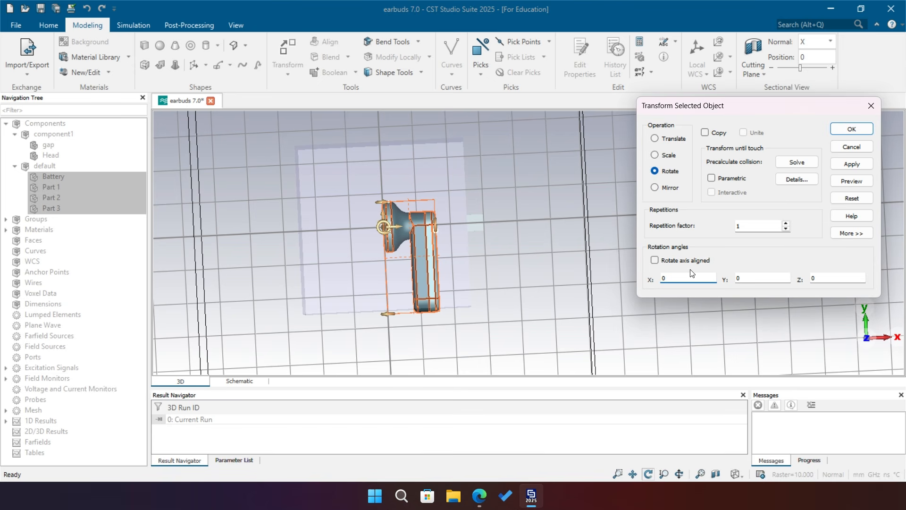
pyautogui.click(655, 139)
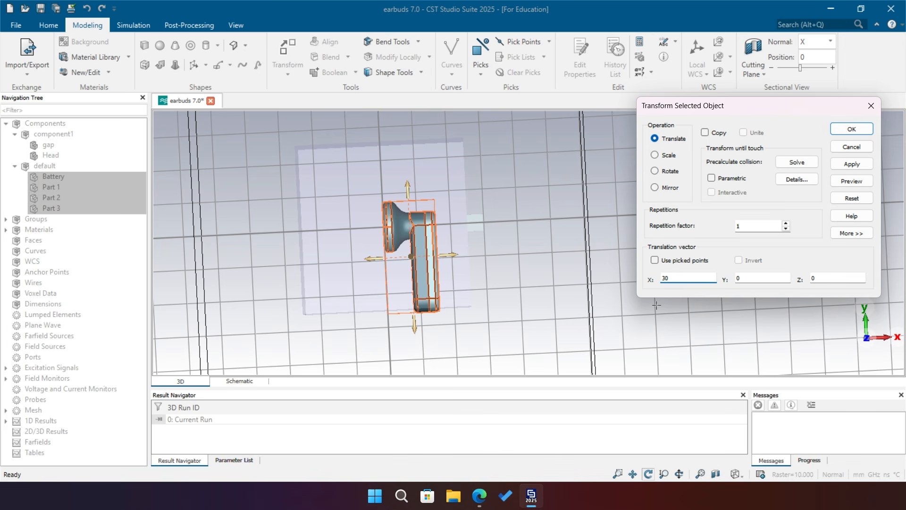
pyautogui.click(863, 182)
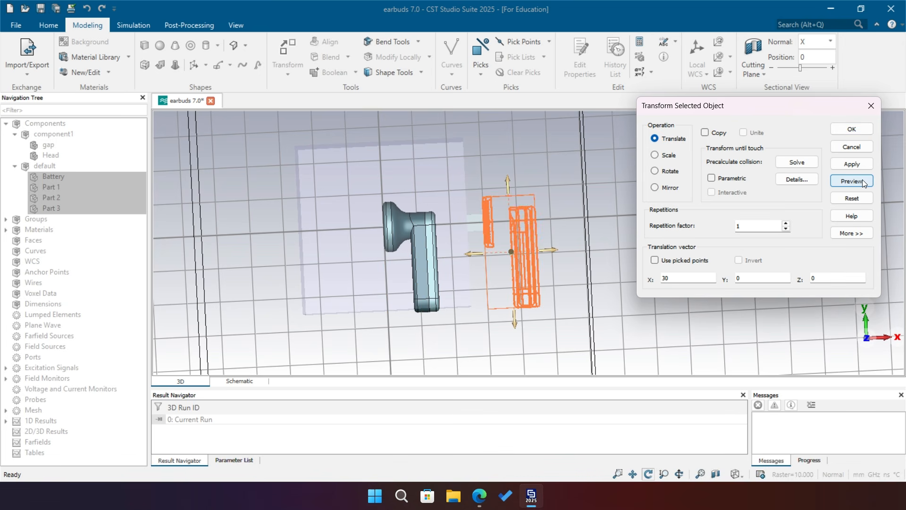
pyautogui.click(852, 164)
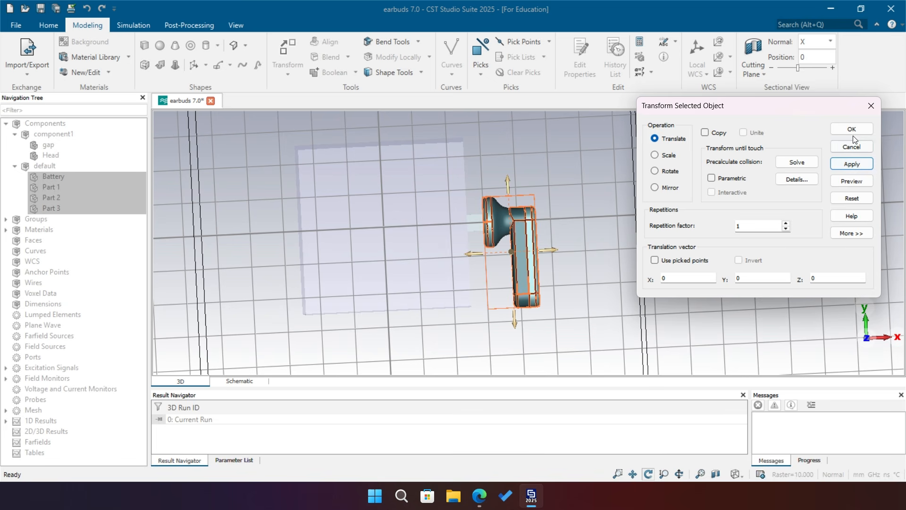
# - Close the transform settings of the four earbud parts and check their placement beside the Head block
pyautogui.moveTo(558, 175); pyautogui.dragTo(533, 222)
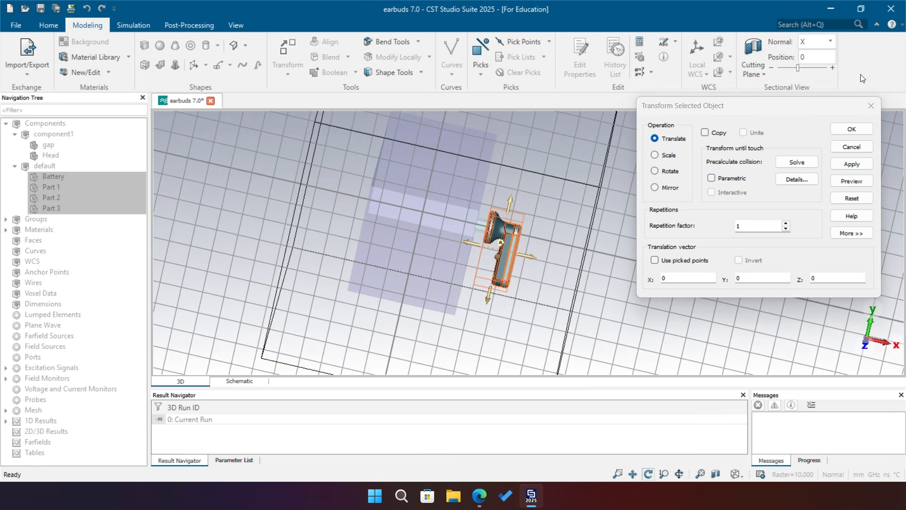
pyautogui.click(845, 130)
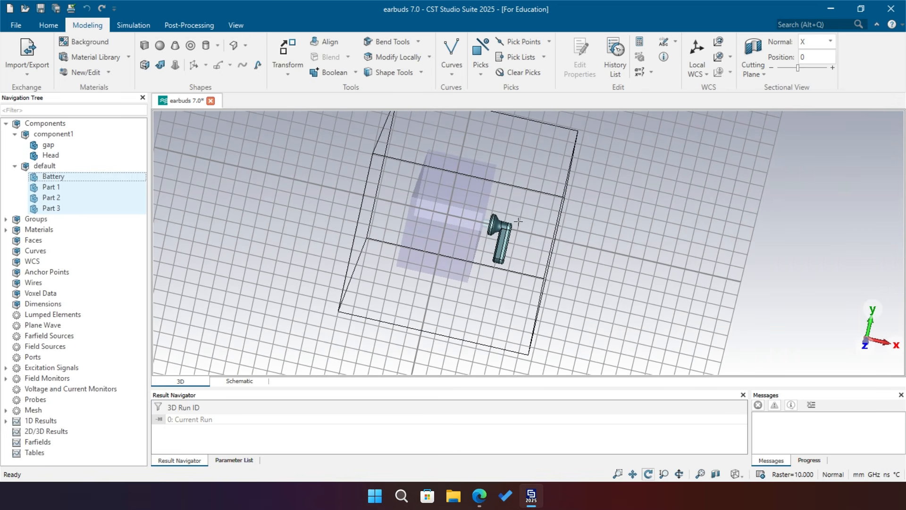
pyautogui.moveTo(538, 255); pyautogui.dragTo(533, 235)
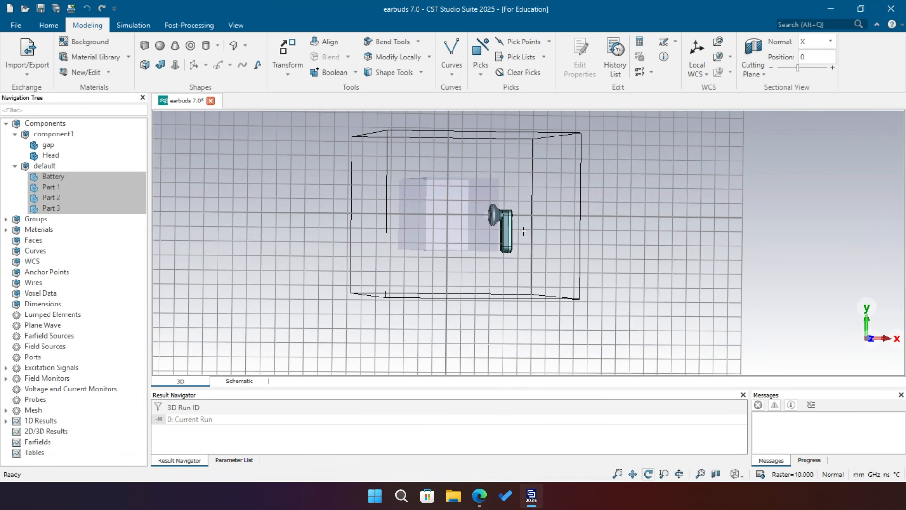
pyautogui.scroll(5, 509, 226)
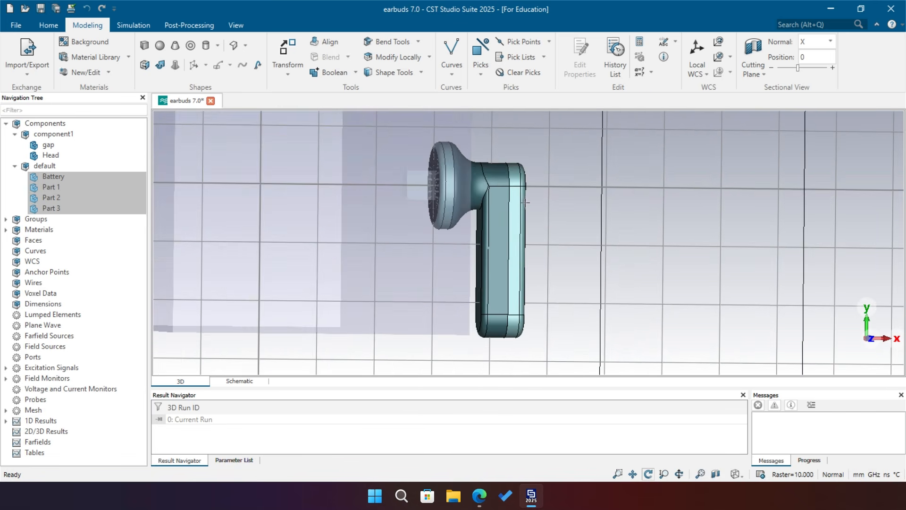
pyautogui.scroll(-2, 574, 225)
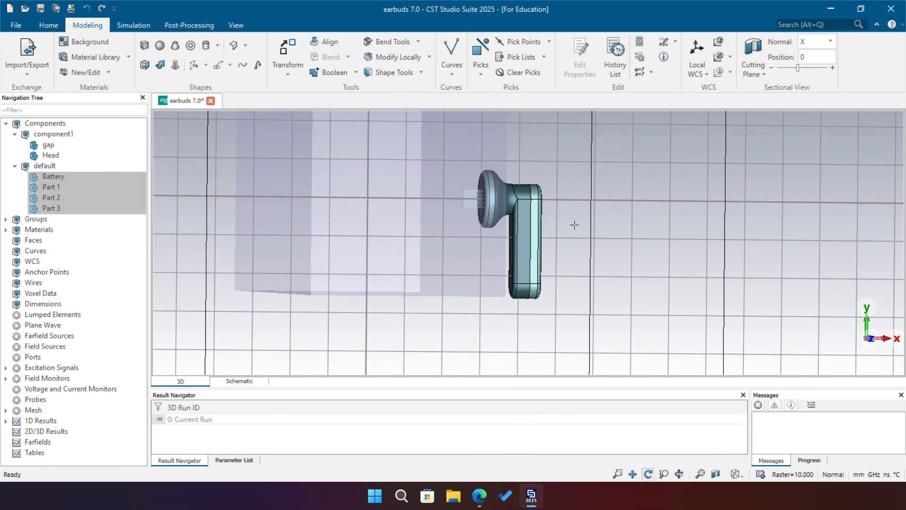
# - Hide component1 with its gap and Head solids
pyautogui.rightClick(46, 126)
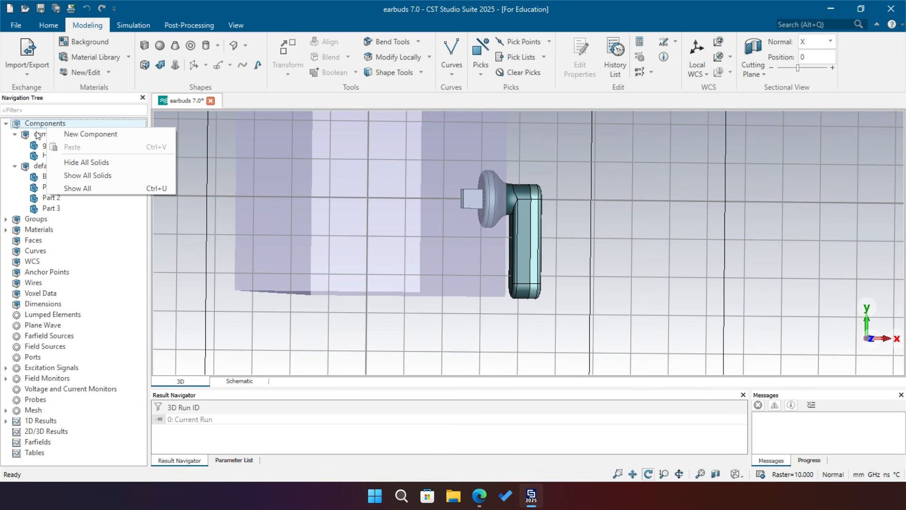
pyautogui.click(38, 135)
pyautogui.rightClick(60, 136)
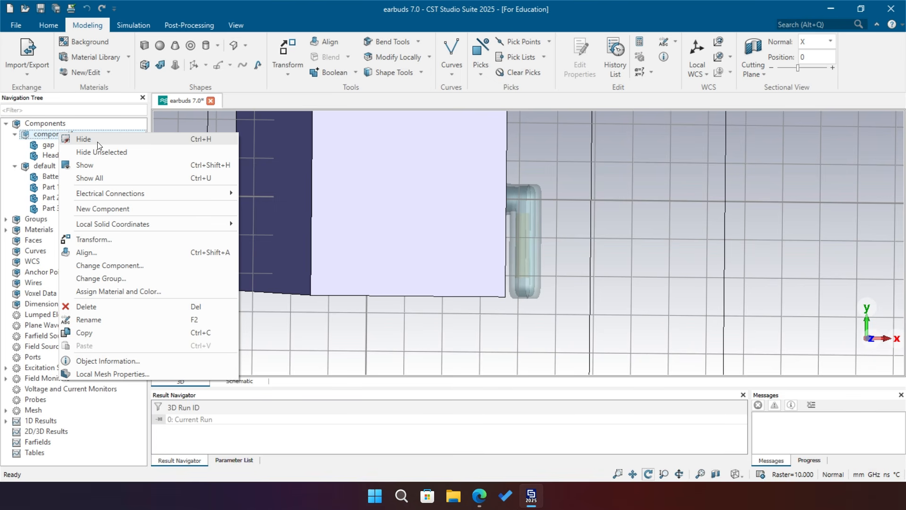
pyautogui.click(97, 142)
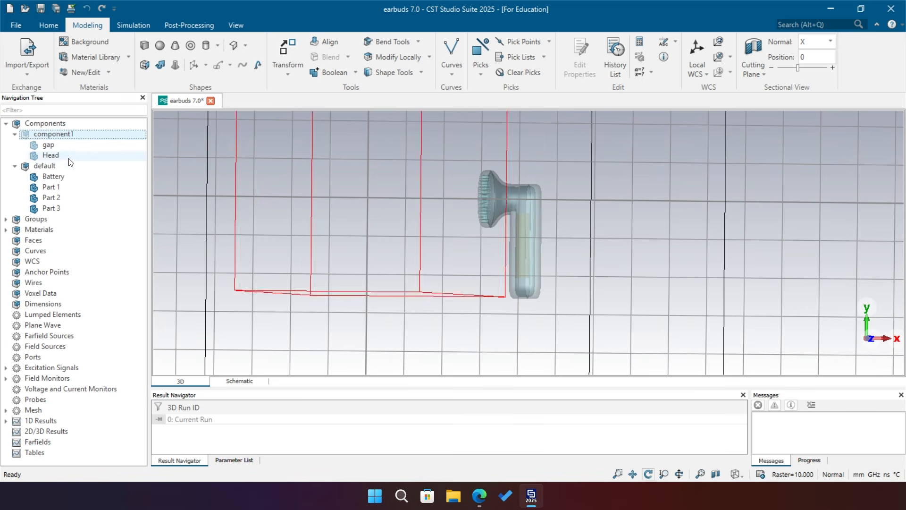
# - Hide the Battery, Part 1 and Part 2 solids so that only Part 3 is displayed
pyautogui.click(63, 177)
pyautogui.keyDown('ctrl'); pyautogui.click(68, 188); pyautogui.keyUp('ctrl')
pyautogui.keyDown('ctrl'); pyautogui.click(69, 198); pyautogui.keyUp('ctrl')
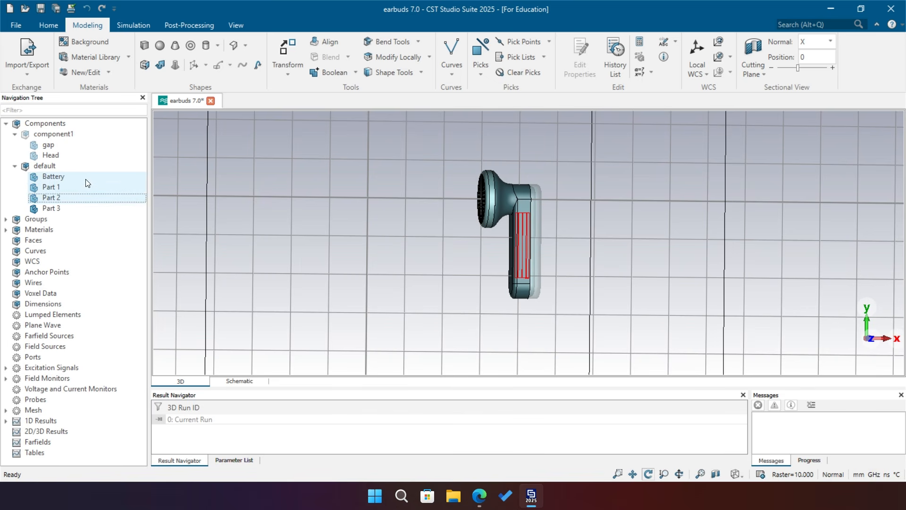
pyautogui.rightClick(87, 179)
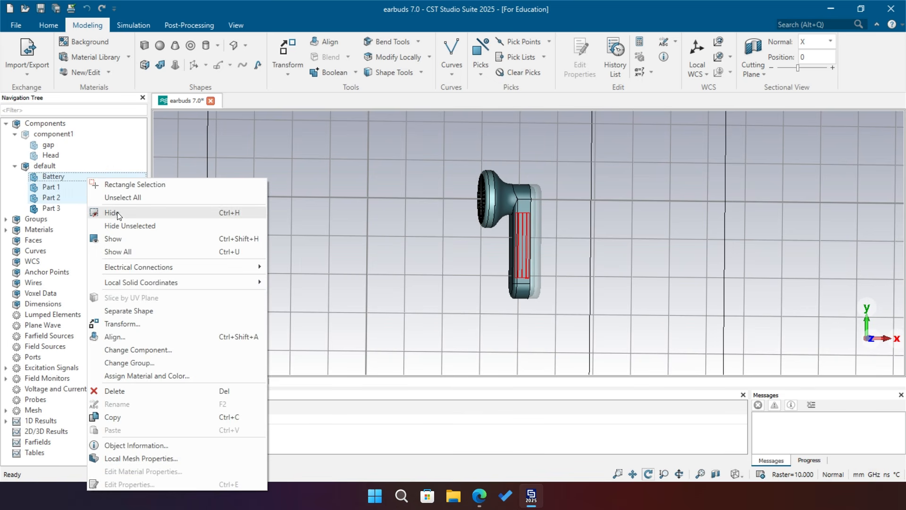
pyautogui.click(138, 215)
# - Pick the point at the lower -Z corner of Part 3's inner floor, where the straight edge meets the rounded end
pyautogui.moveTo(509, 215); pyautogui.dragTo(487, 198)
pyautogui.click(51, 208)
pyautogui.scroll(3, 487, 197)
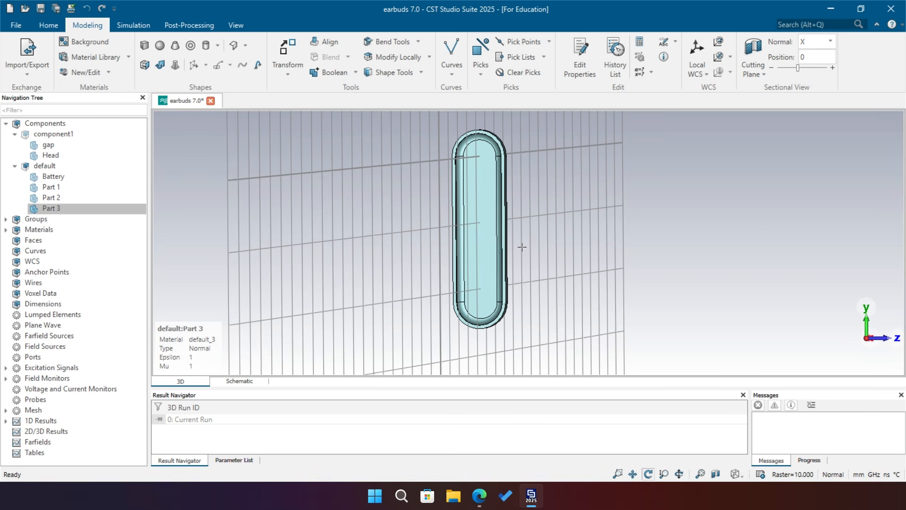
pyautogui.click(483, 67)
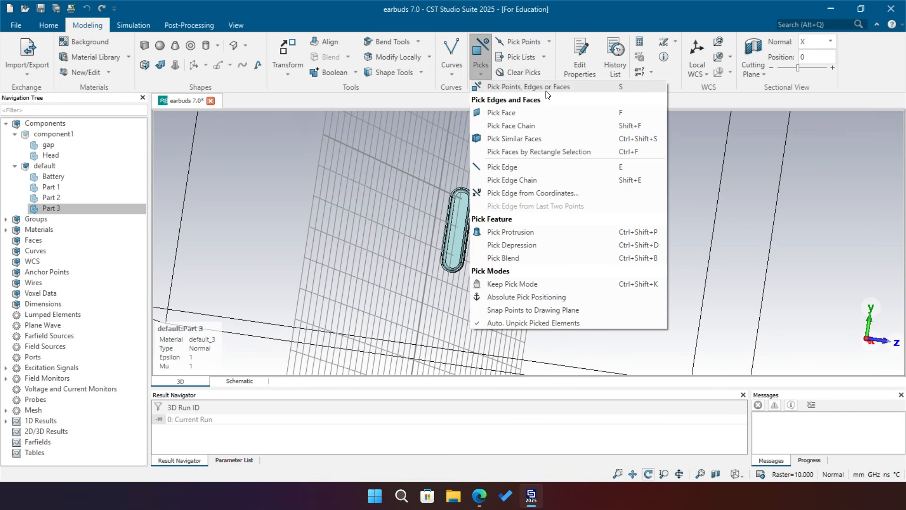
pyautogui.click(501, 87)
pyautogui.scroll(5, 443, 251)
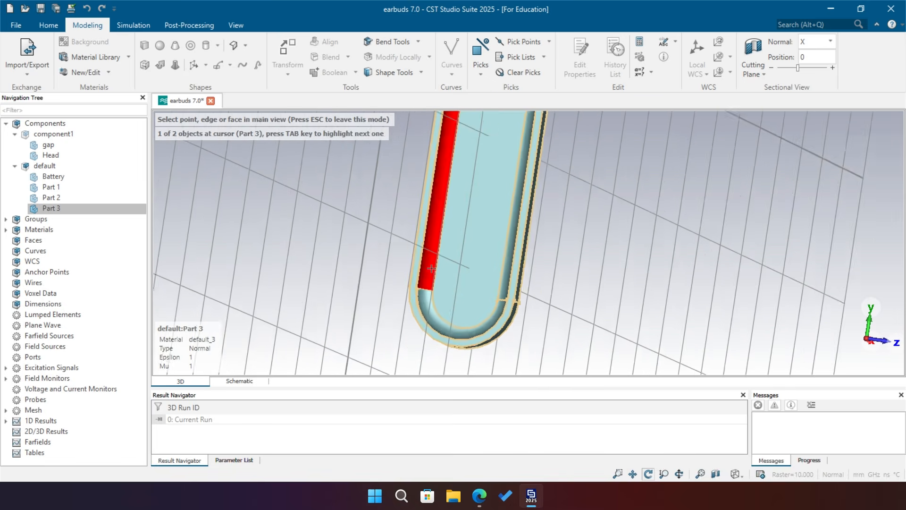
pyautogui.click(433, 296)
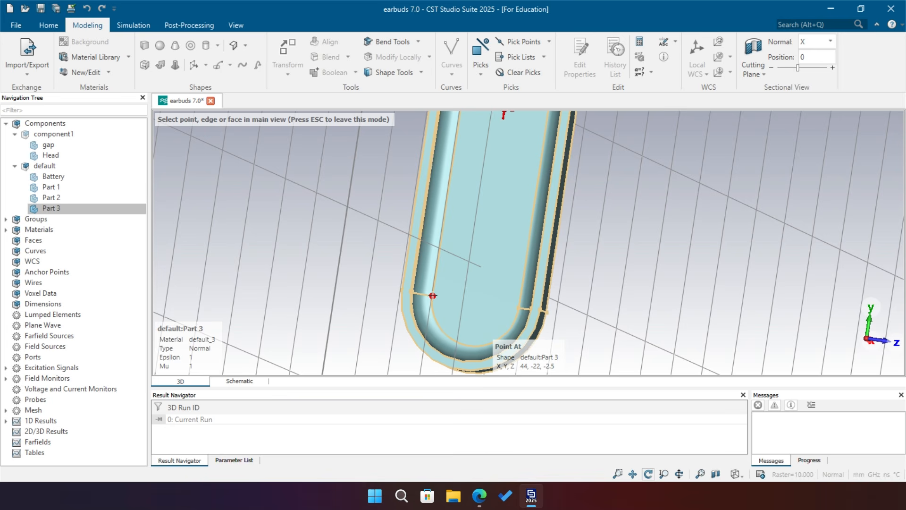
# - Activate the local coordinate system and align it with the picked point on Part 3
pyautogui.scroll(-3, 354, 271)
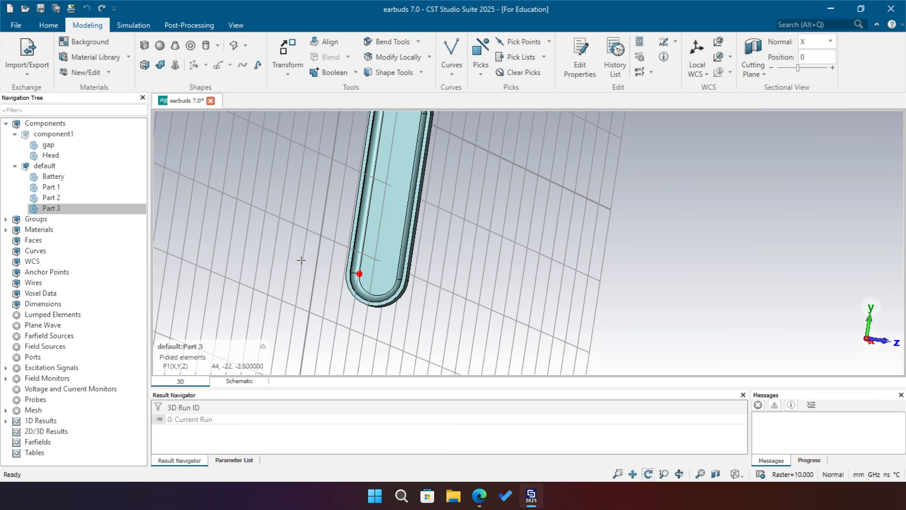
pyautogui.scroll(-3, 439, 312)
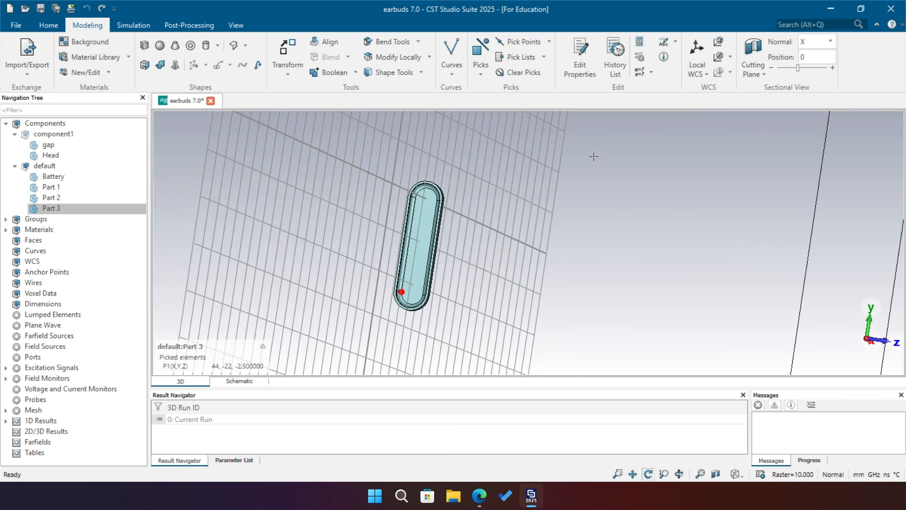
pyautogui.click(698, 48)
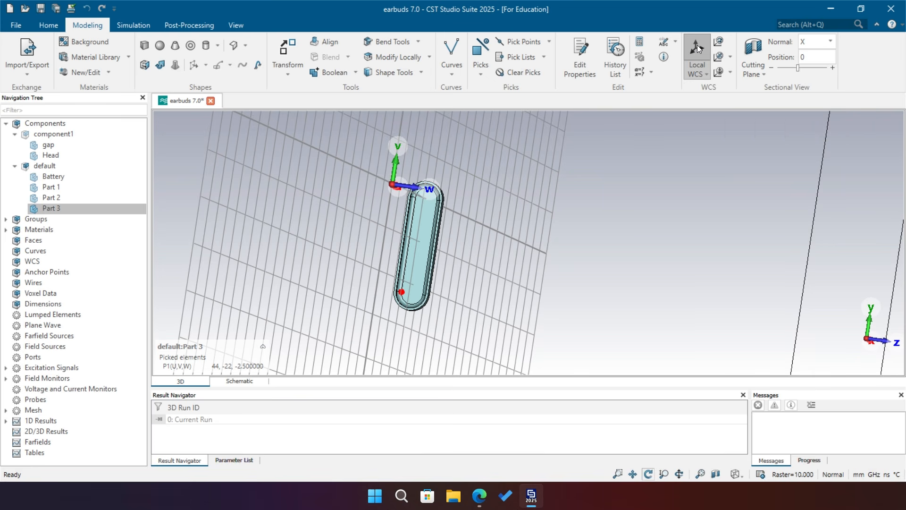
pyautogui.click(730, 57)
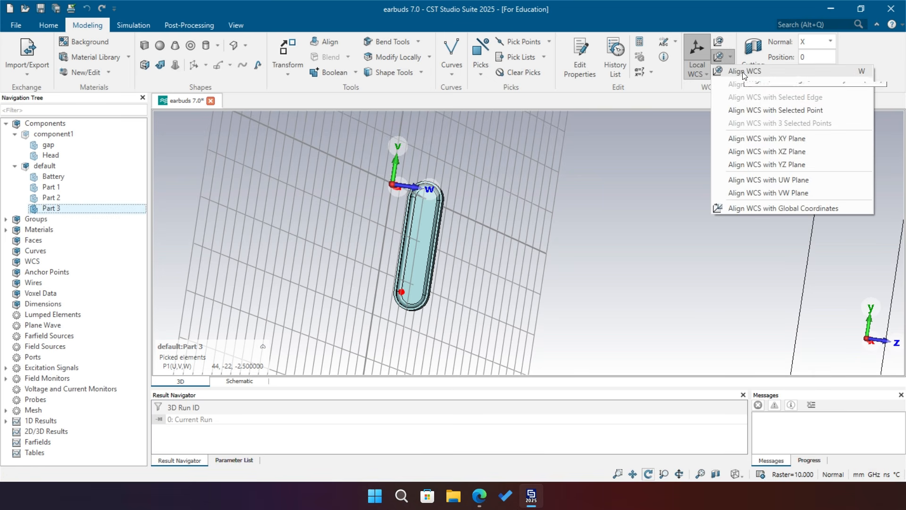
pyautogui.click(743, 71)
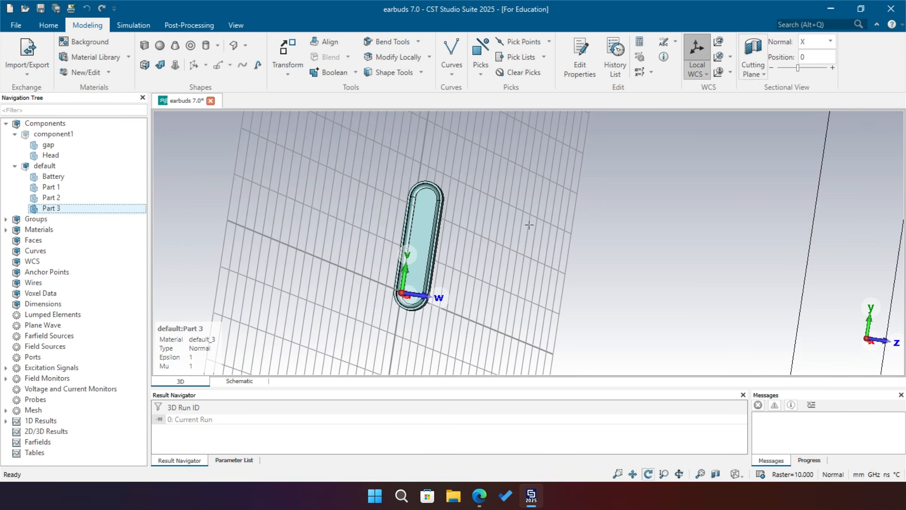
pyautogui.scroll(5, 405, 280)
pyautogui.scroll(-5, 421, 259)
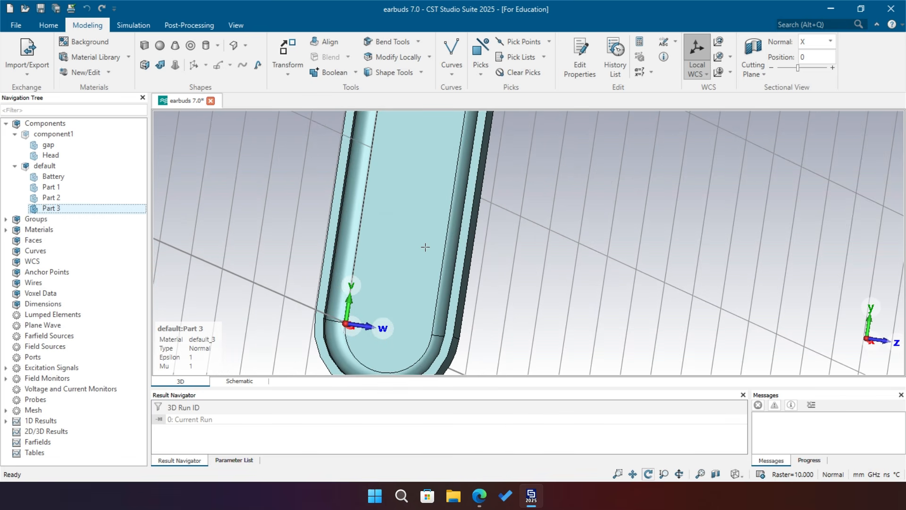
pyautogui.moveTo(419, 172); pyautogui.dragTo(452, 257)
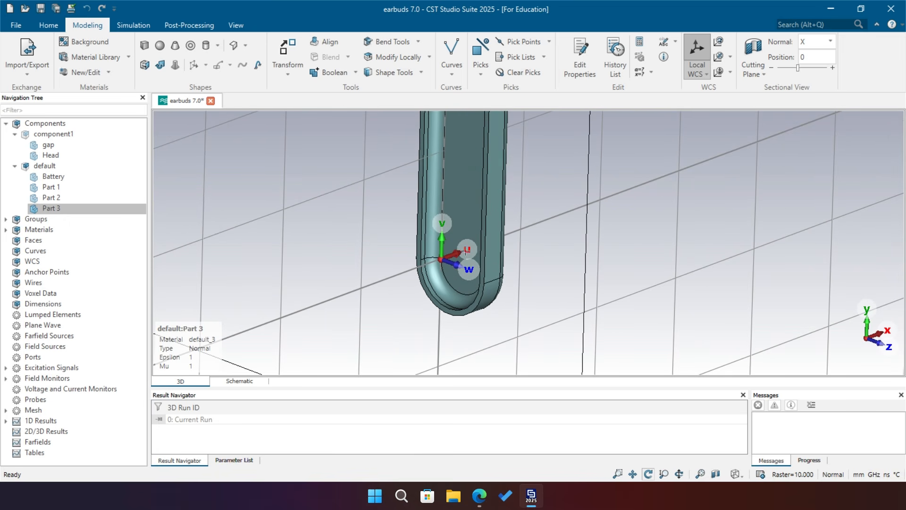
pyautogui.moveTo(482, 296); pyautogui.dragTo(537, 236)
pyautogui.moveTo(518, 267); pyautogui.dragTo(479, 184)
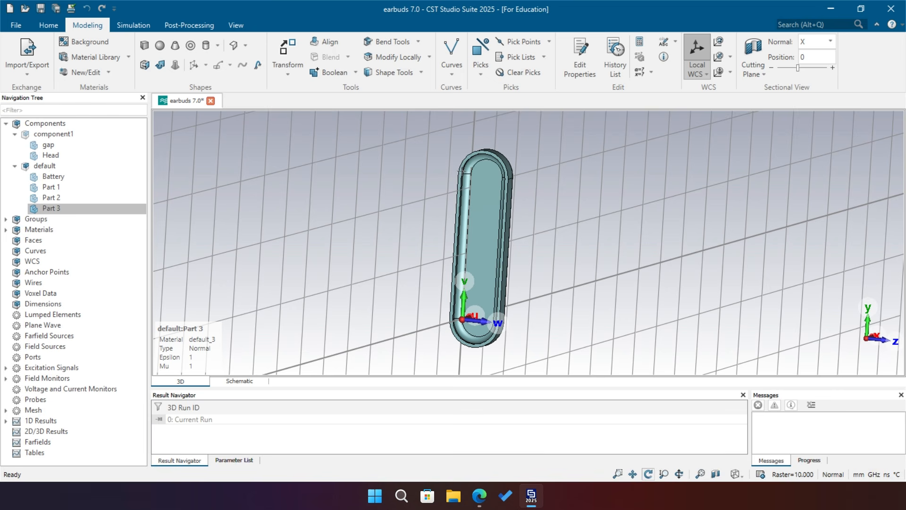
pyautogui.click(451, 68)
pyautogui.click(469, 101)
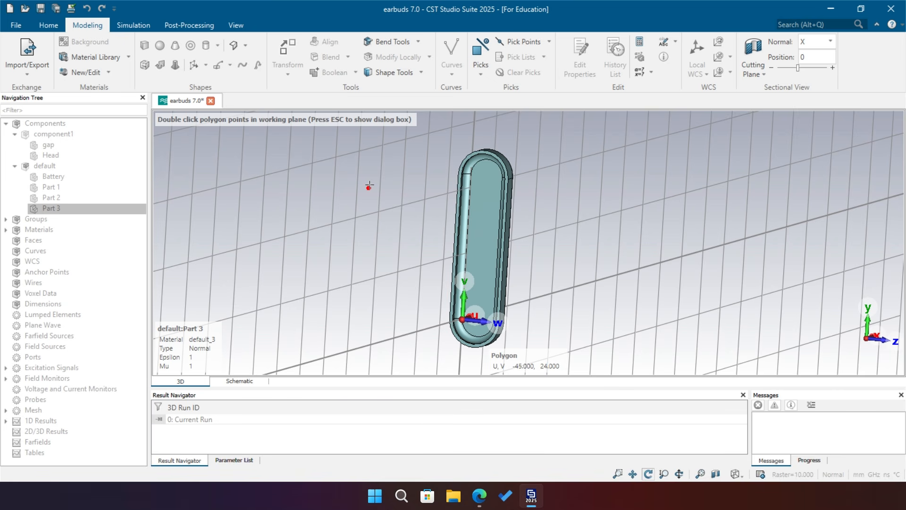
pyautogui.press('Escape')
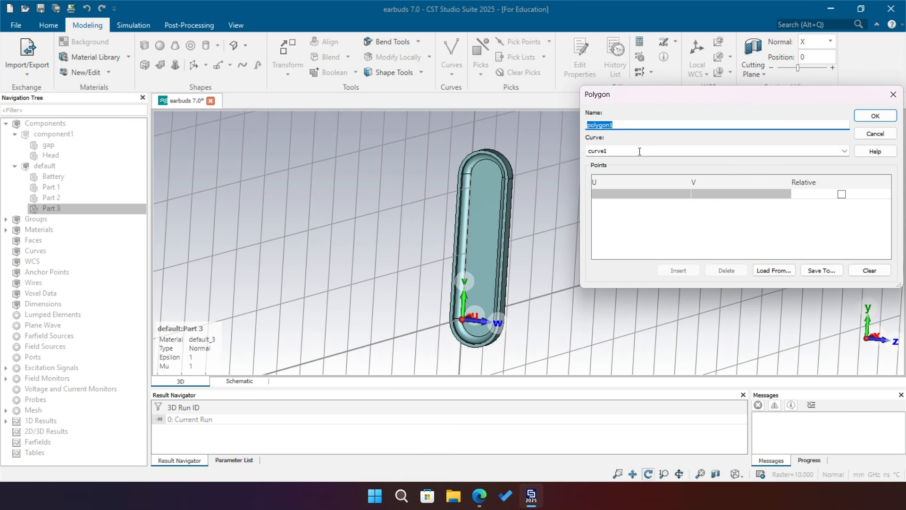
pyautogui.write('flex board')
pyautogui.click(607, 194)
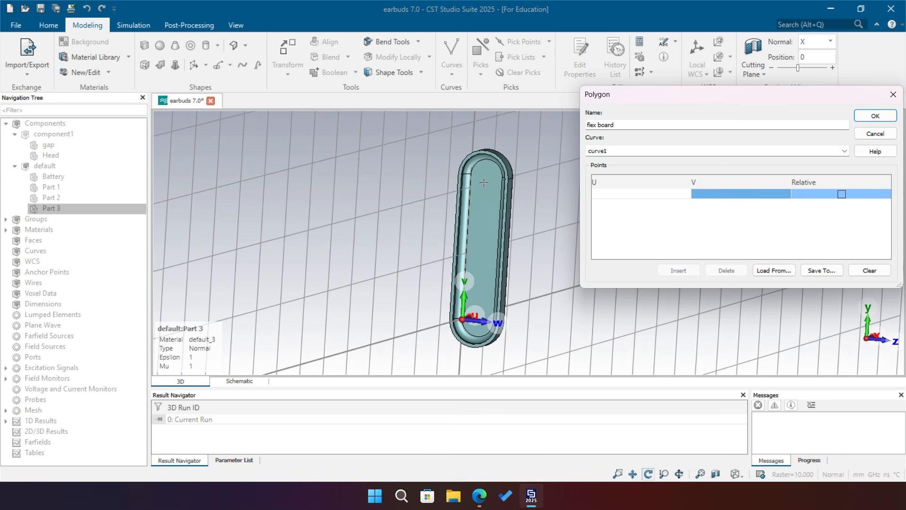
pyautogui.moveTo(498, 193); pyautogui.dragTo(348, 273)
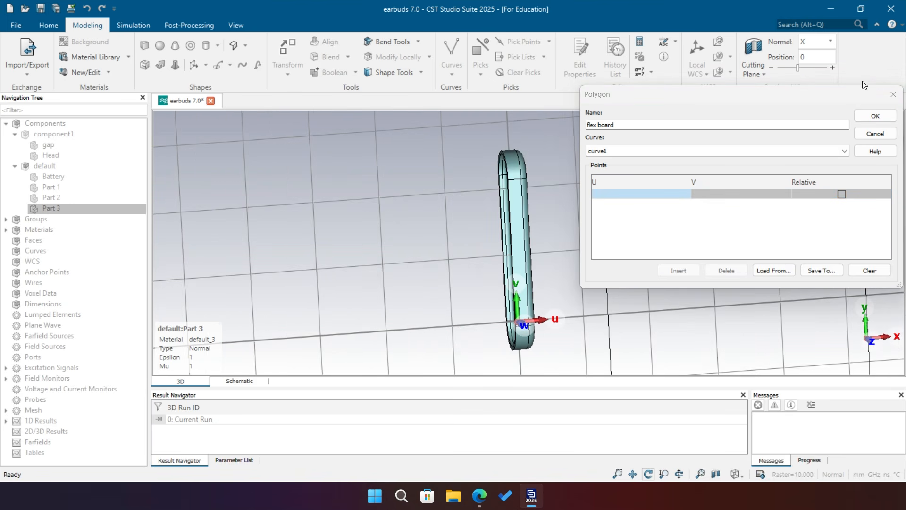
pyautogui.click(893, 95)
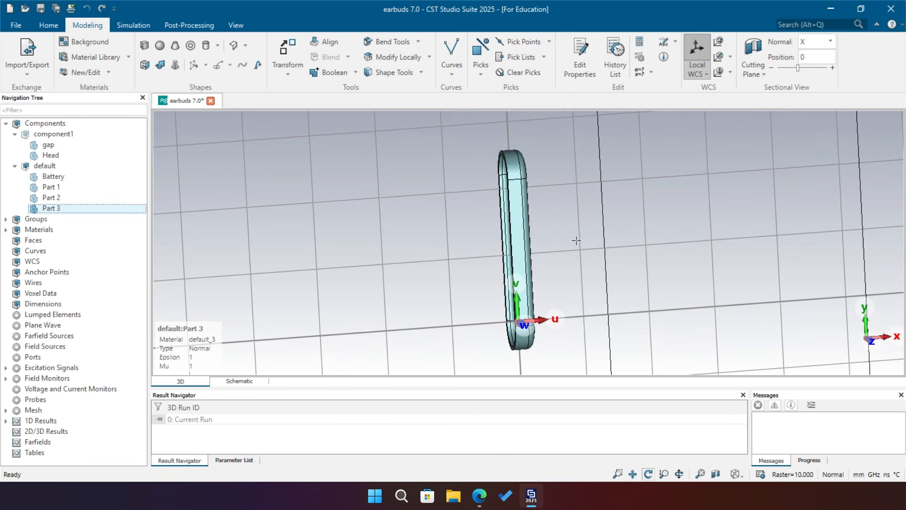
# - Rotate the local coordinate system 90 degrees clockwise about its V axis, so the UV plane lies on Part 3's inner floor
pyautogui.moveTo(577, 240); pyautogui.dragTo(677, 251)
pyautogui.scroll(-4, 459, 194)
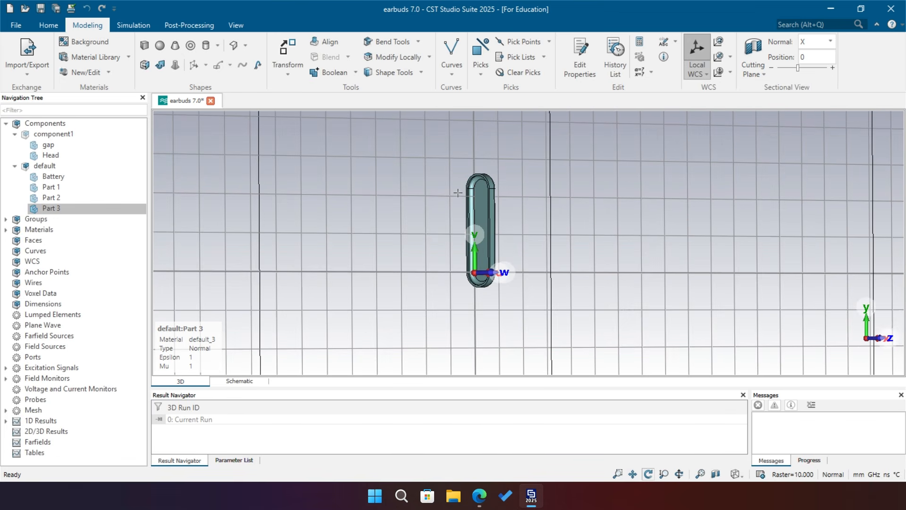
pyautogui.scroll(5, 502, 257)
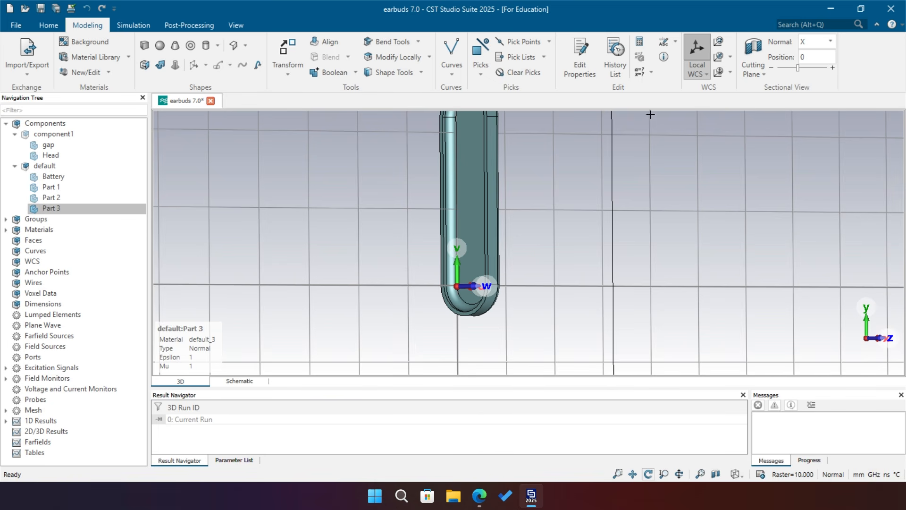
pyautogui.click(720, 42)
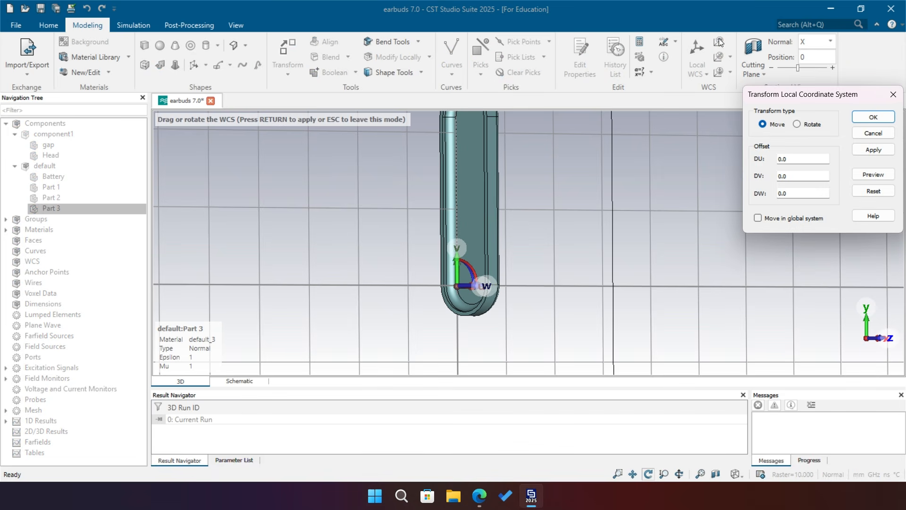
pyautogui.moveTo(871, 92); pyautogui.dragTo(817, 120)
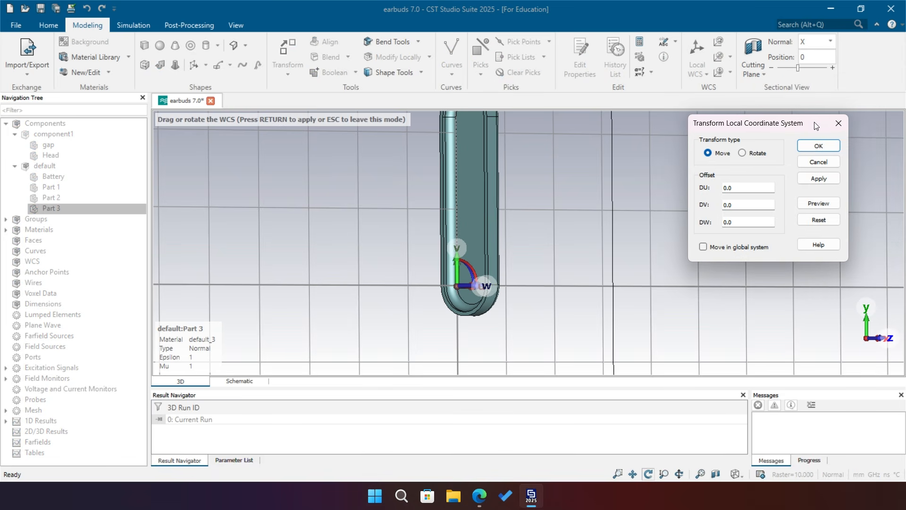
pyautogui.click(742, 153)
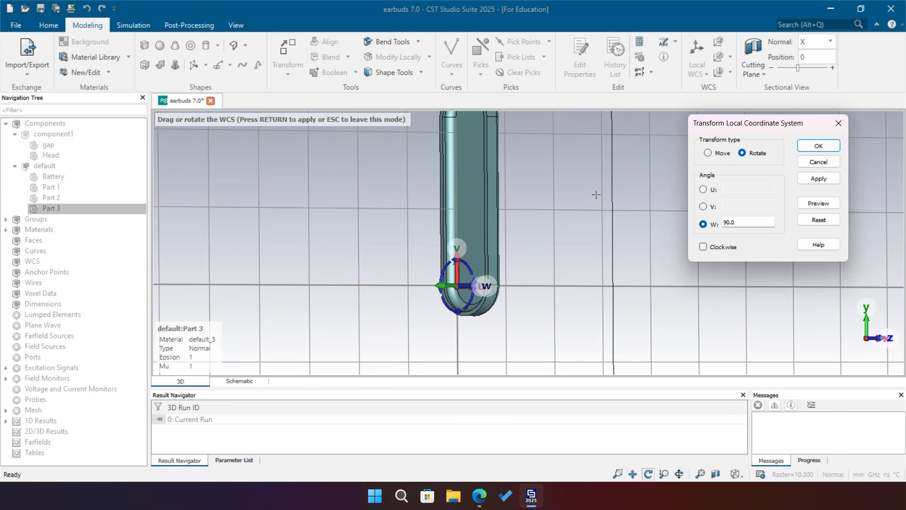
pyautogui.click(818, 203)
pyautogui.moveTo(633, 225); pyautogui.dragTo(549, 298)
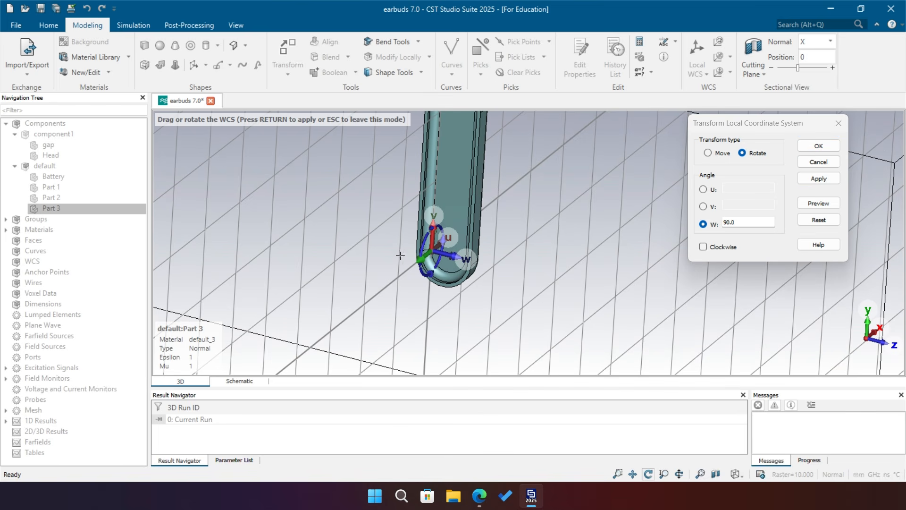
pyautogui.click(704, 207)
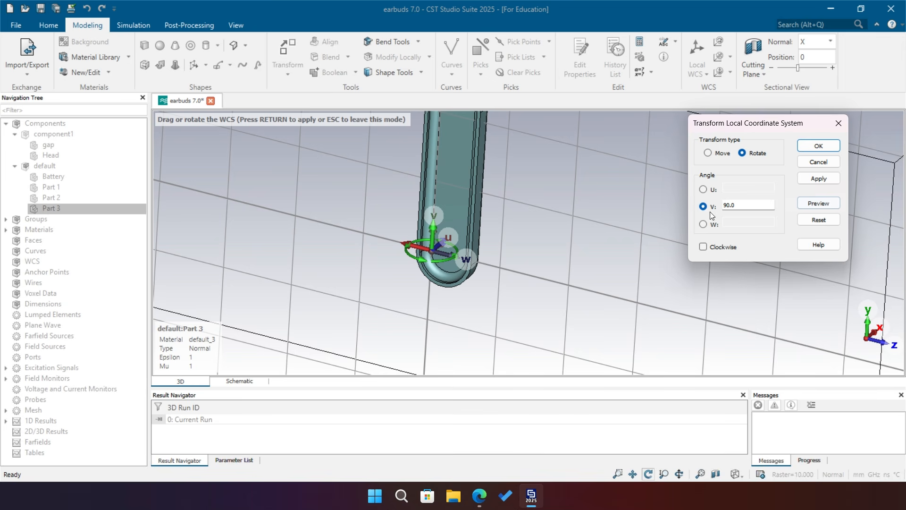
pyautogui.click(703, 247)
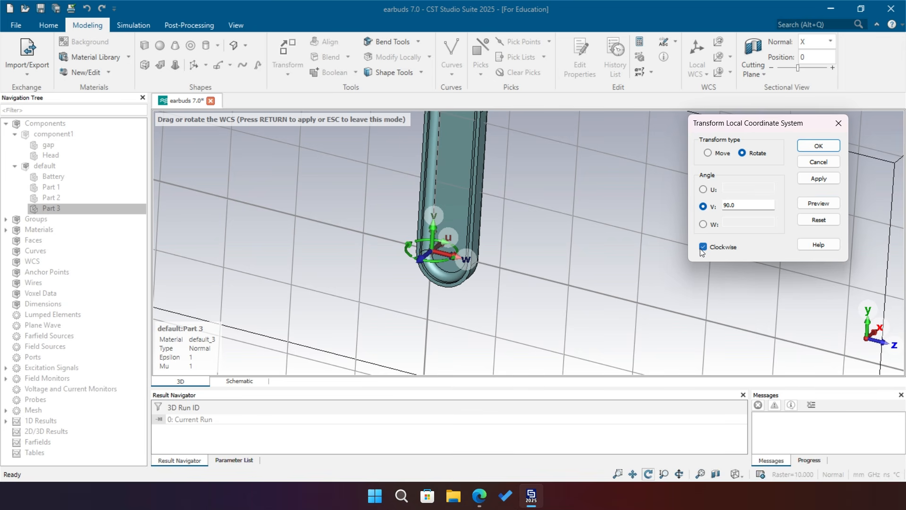
pyautogui.click(813, 148)
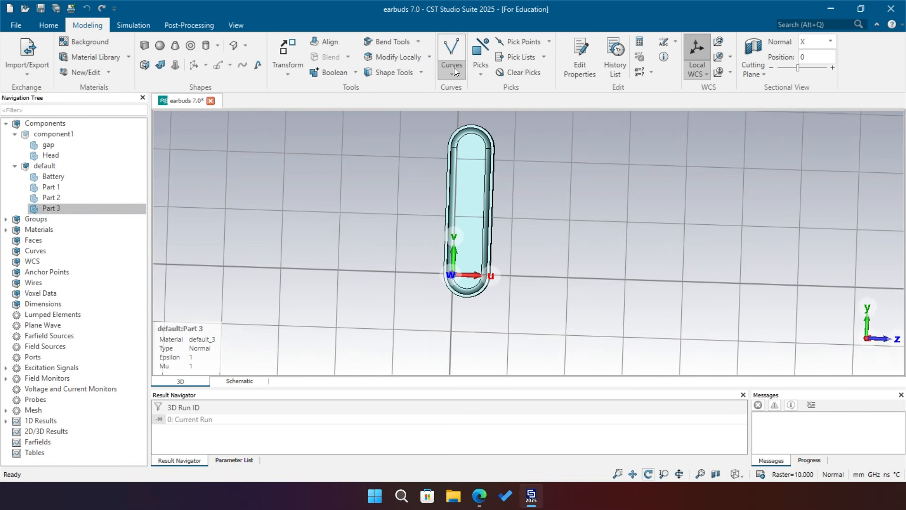
# - Start a 2D polygon curve named Flex Board in curve1, with its first point at U 0, V 0
pyautogui.click(454, 67)
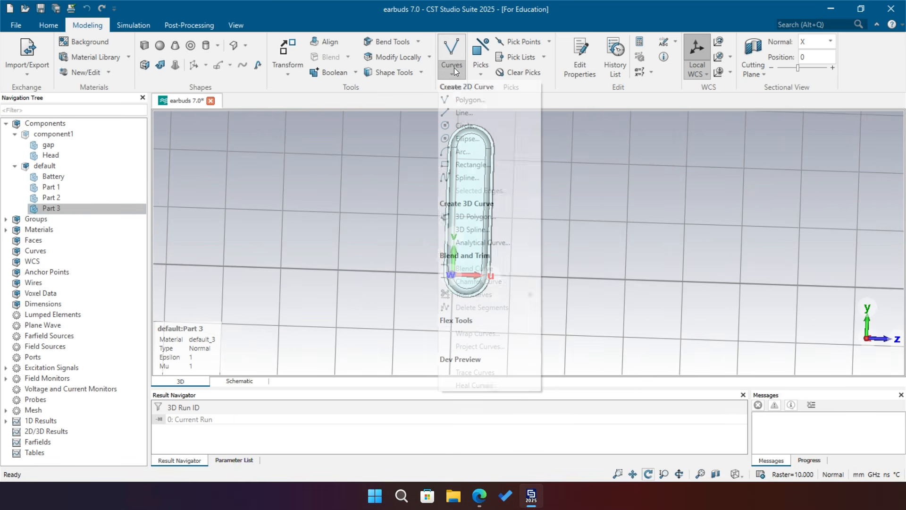
pyautogui.click(472, 99)
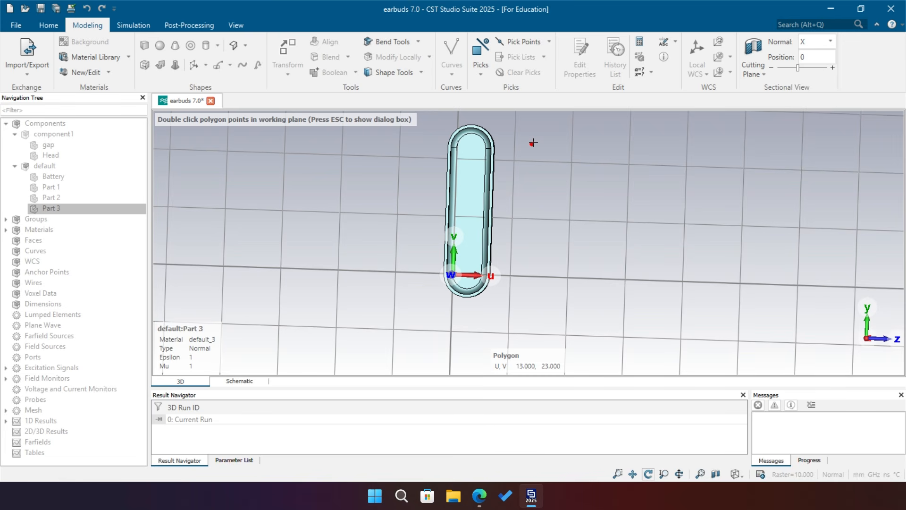
pyautogui.press('Escape')
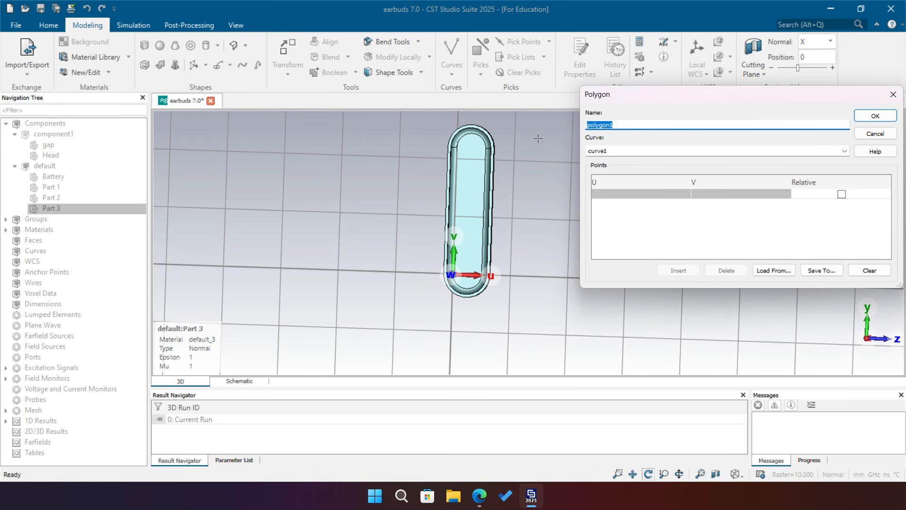
pyautogui.write('Flex Board')
pyautogui.press('Tab')
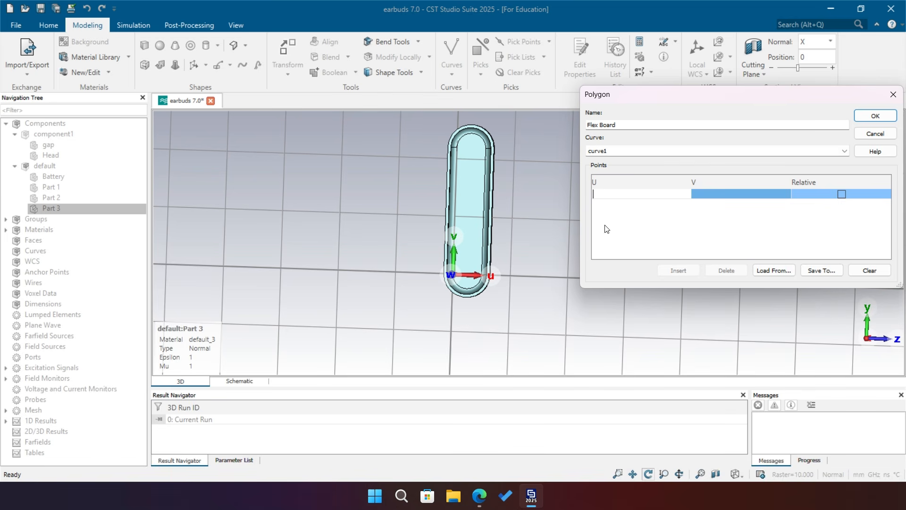
pyautogui.write('0')
pyautogui.click(709, 195)
pyautogui.write('0')
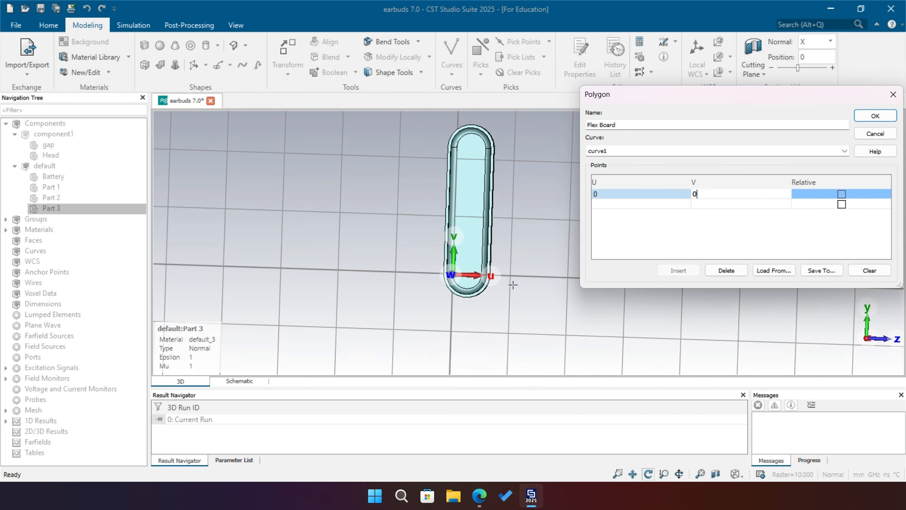
# - Add the second polygon point at U fb_width, V 0, defining the new parameter fb_width as 5
pyautogui.click(622, 204)
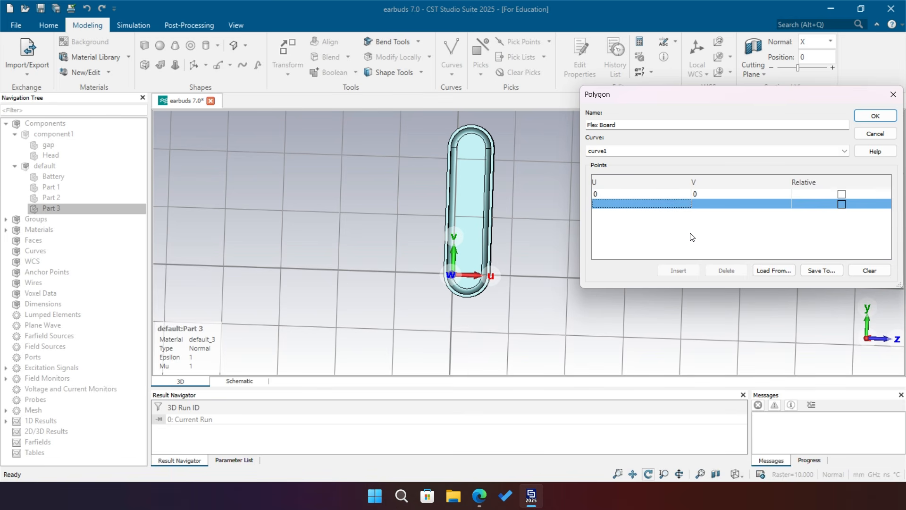
pyautogui.click(653, 206)
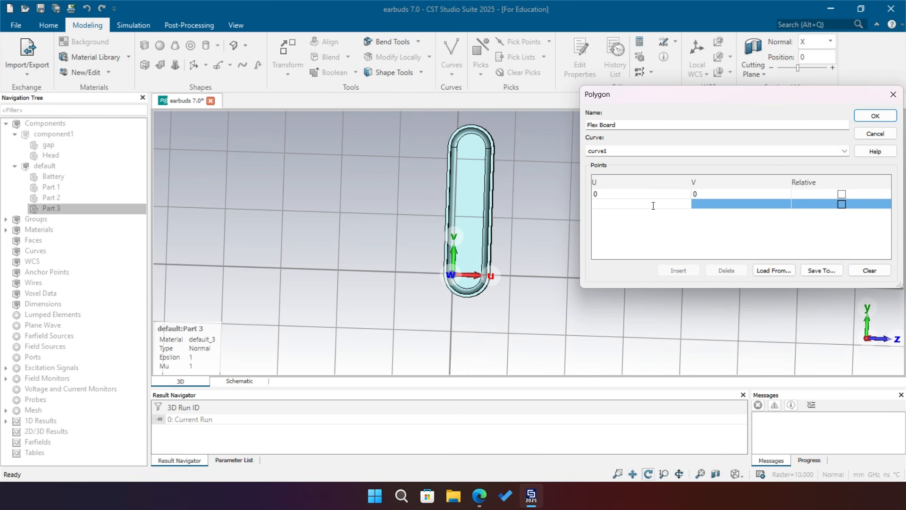
pyautogui.write('fb_width')
pyautogui.click(726, 204)
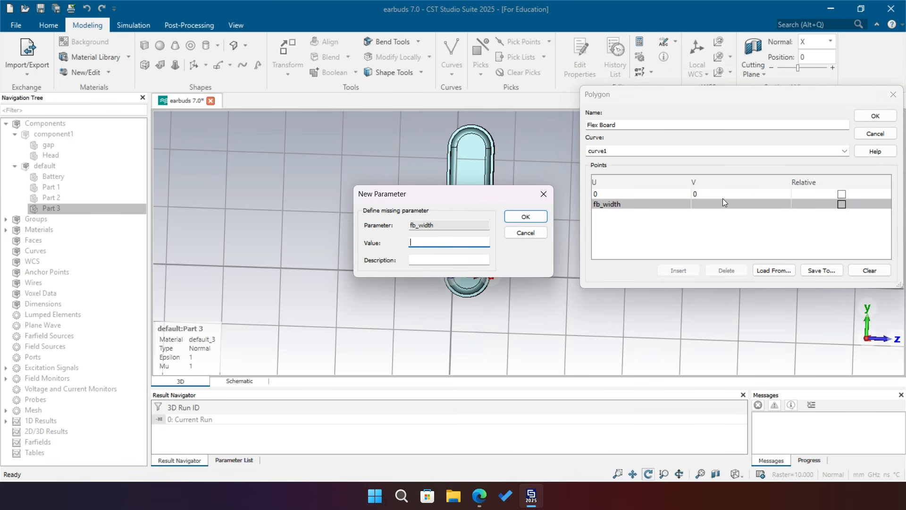
pyautogui.write('5')
pyautogui.press('Return')
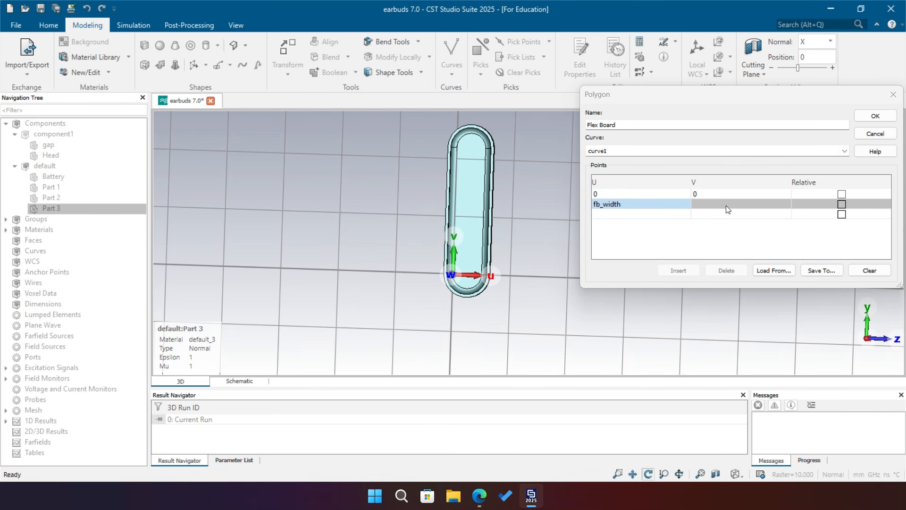
pyautogui.click(726, 205)
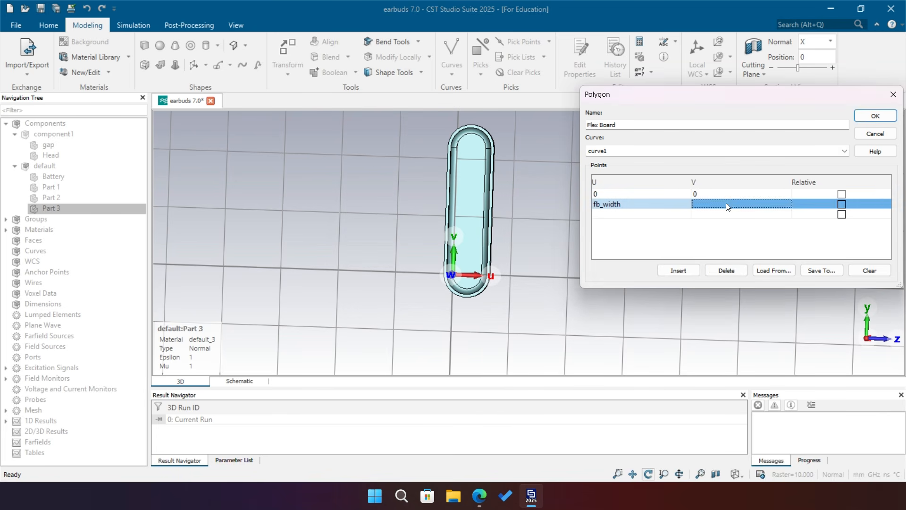
pyautogui.write('0')
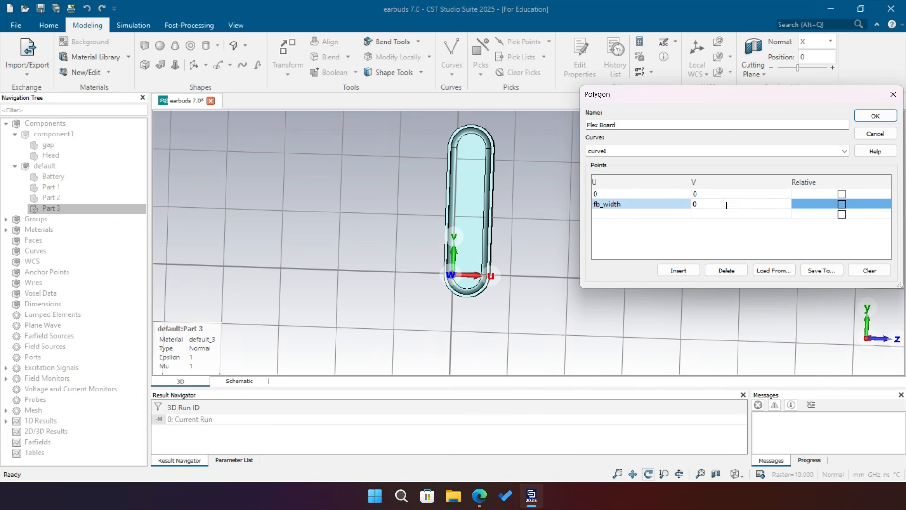
# - Add the third polygon point at U fb_width, V fb_height, giving the new parameter fb_height a value
pyautogui.click(654, 215)
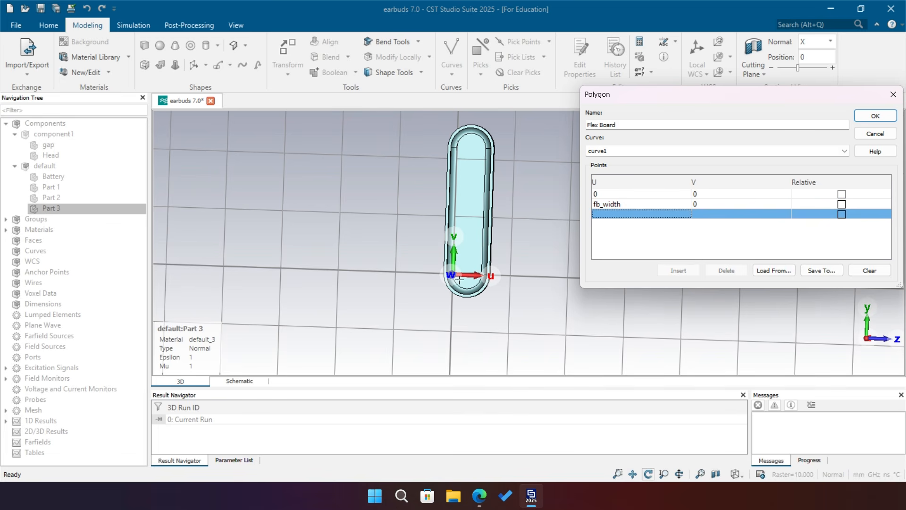
pyautogui.scroll(8, 472, 268)
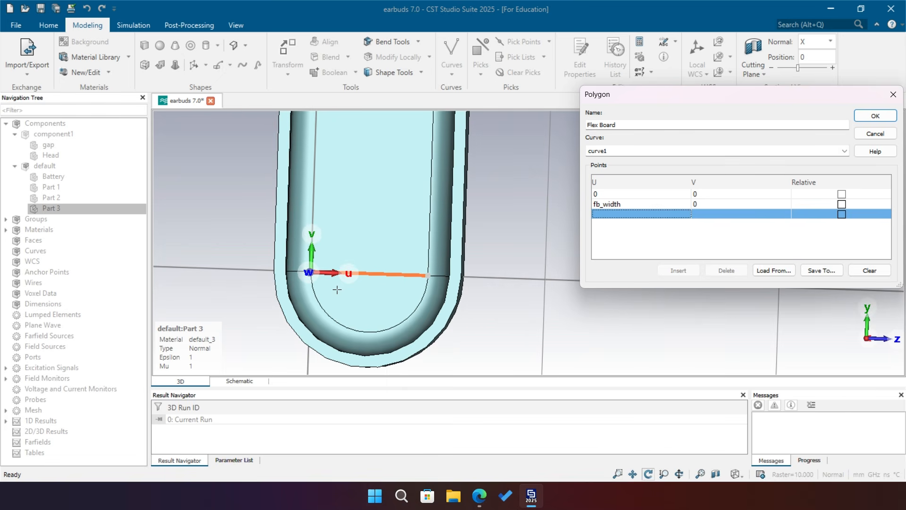
pyautogui.scroll(3, 335, 283)
pyautogui.scroll(-10, 428, 279)
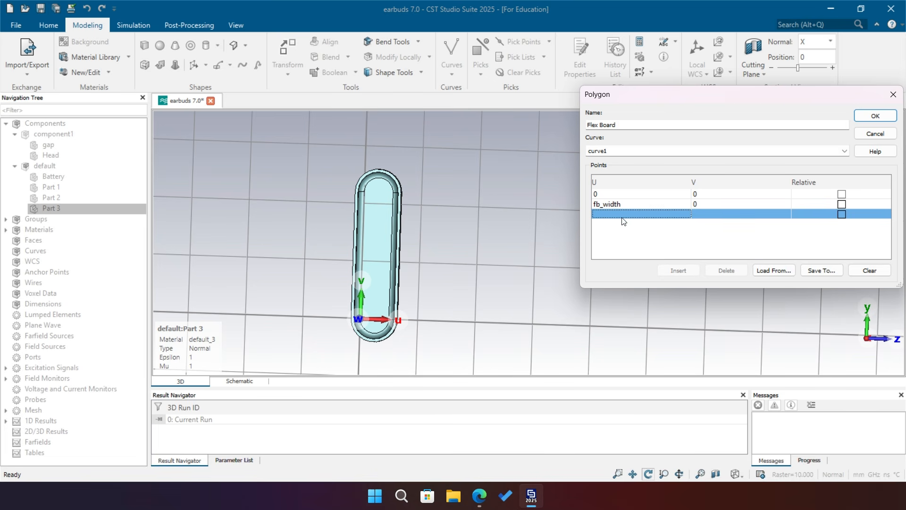
pyautogui.doubleClick(610, 204)
pyautogui.hotkey('ctrl', 'c')
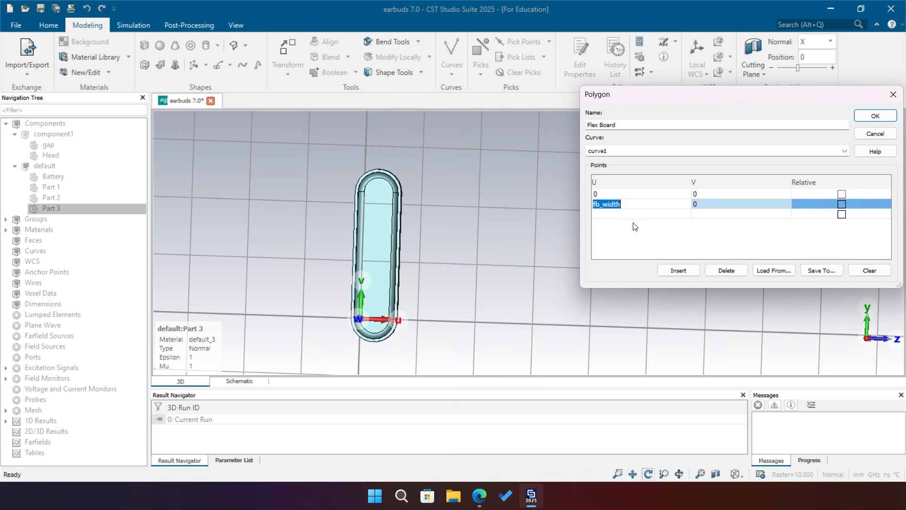
pyautogui.doubleClick(610, 214)
pyautogui.hotkey('ctrl', 'v')
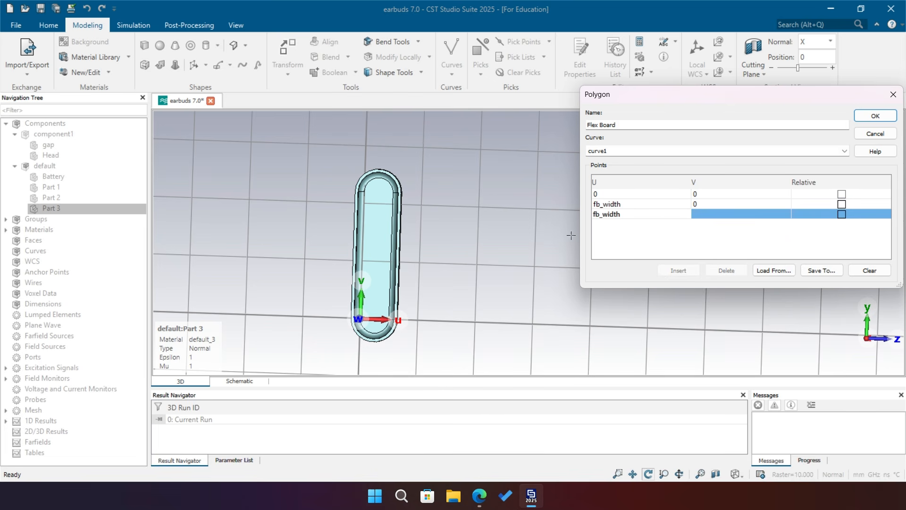
pyautogui.click(709, 211)
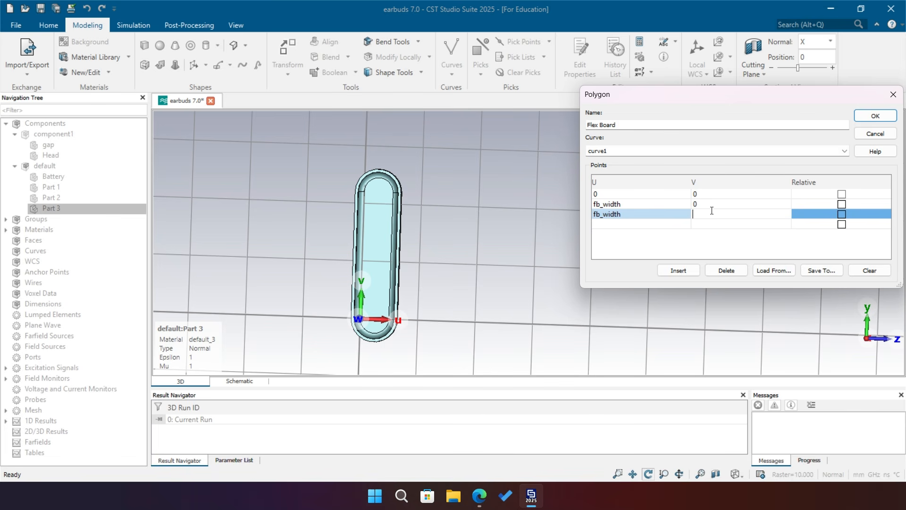
pyautogui.write('fb_height')
pyautogui.press('Return')
pyautogui.write('10')
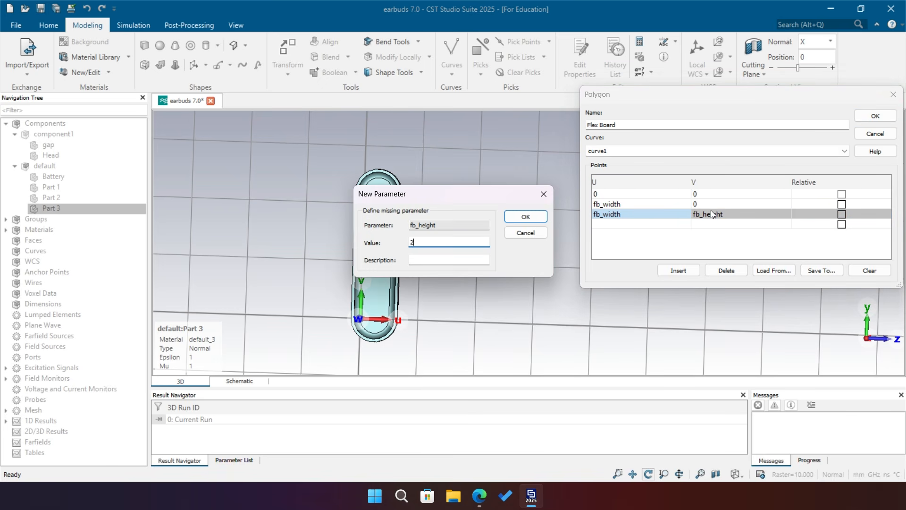
pyautogui.press('Return')
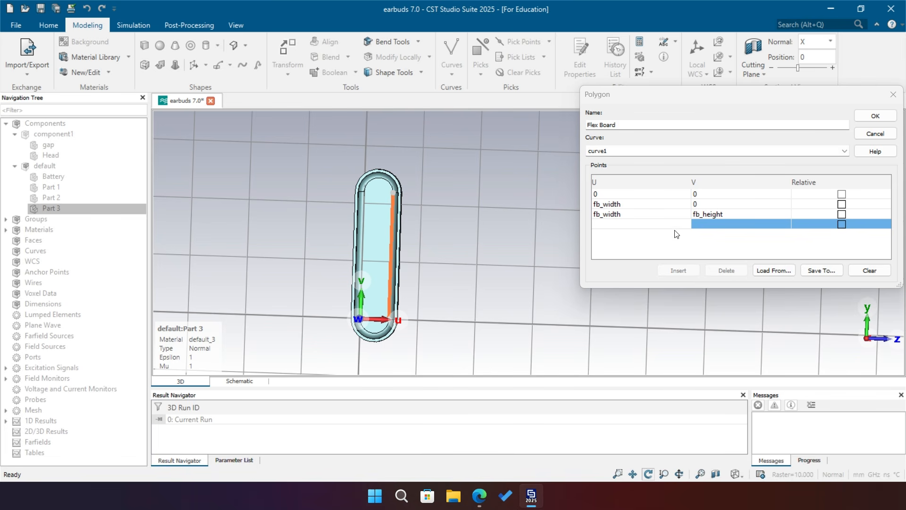
# - Add the fourth polygon point at U 0, V fb_height
pyautogui.doubleClick(711, 216)
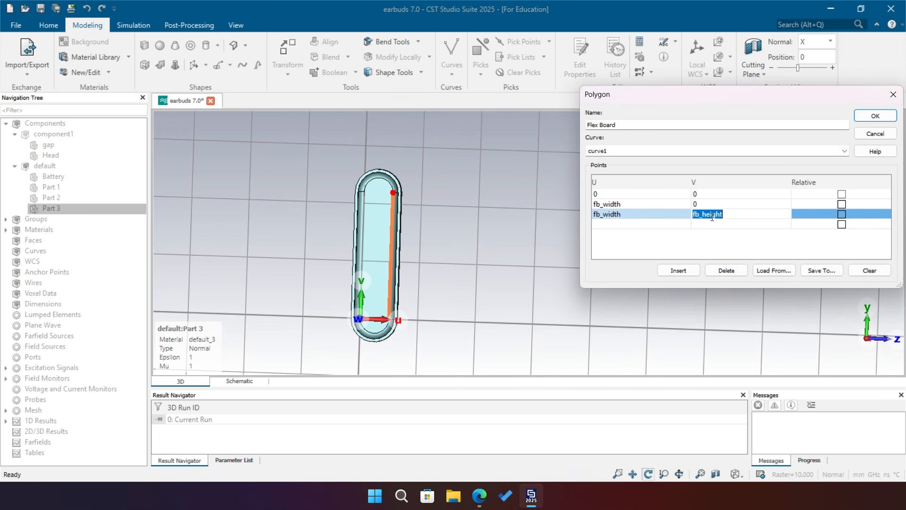
pyautogui.click(720, 223)
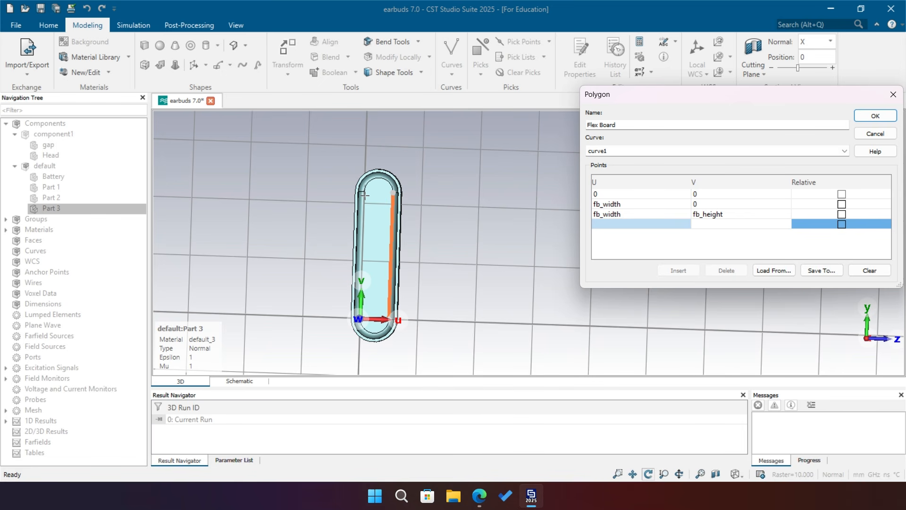
pyautogui.hotkey('ctrl', 'v')
pyautogui.click(614, 225)
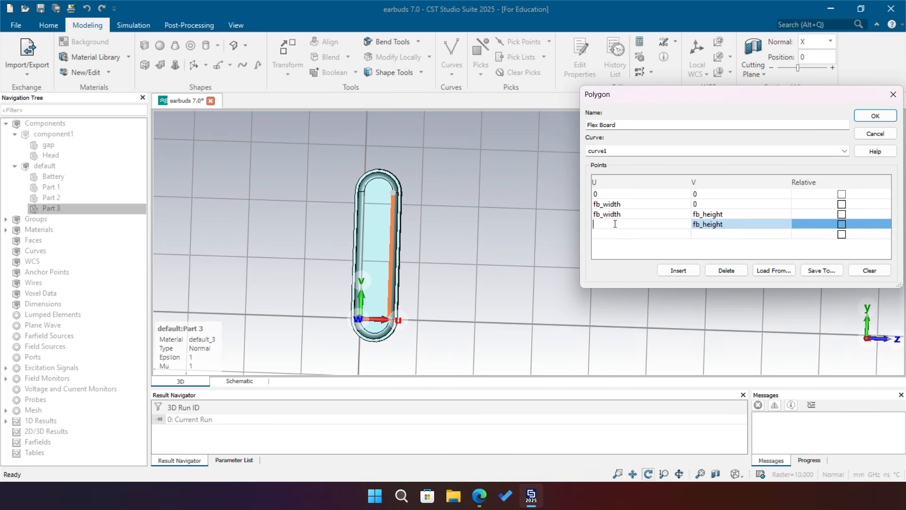
pyautogui.write('0')
# - Close the outline with a fifth point at U 0, V 0 and create the Flex Board polygon
pyautogui.click(614, 234)
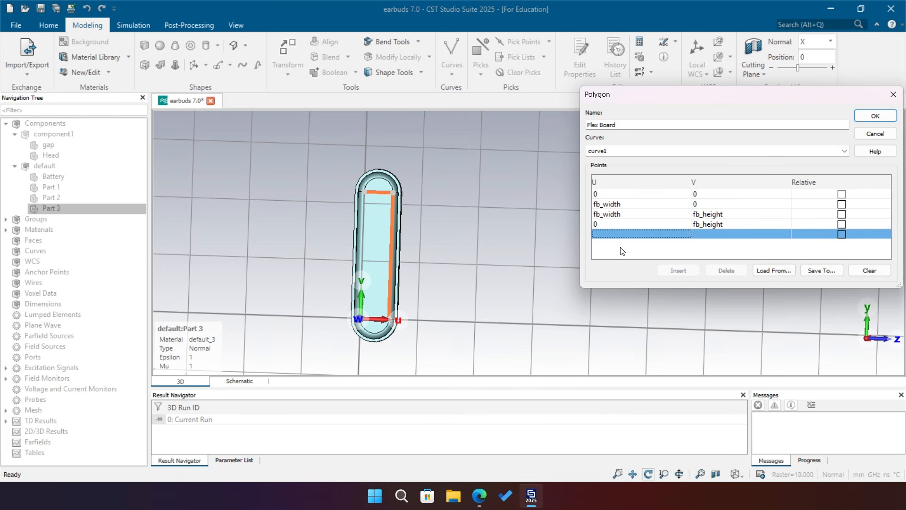
pyautogui.click(623, 234)
pyautogui.write('0')
pyautogui.click(721, 233)
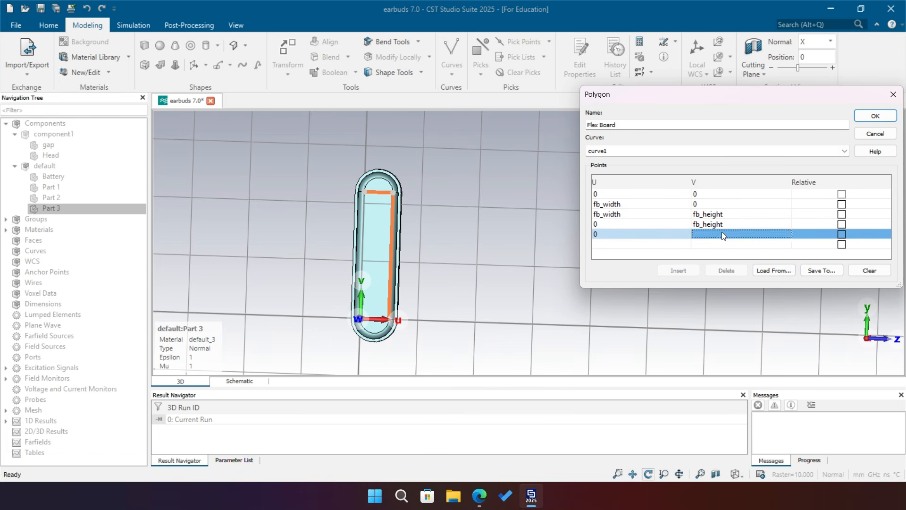
pyautogui.write('0')
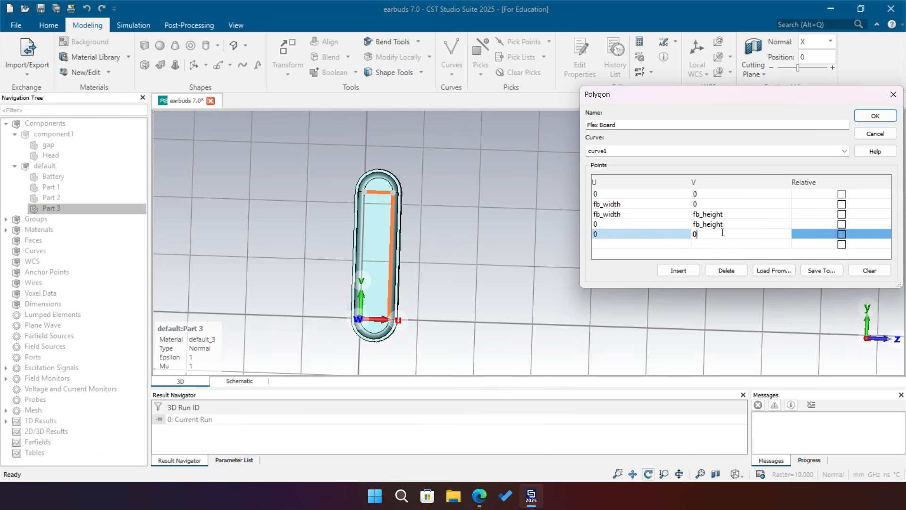
pyautogui.click(876, 116)
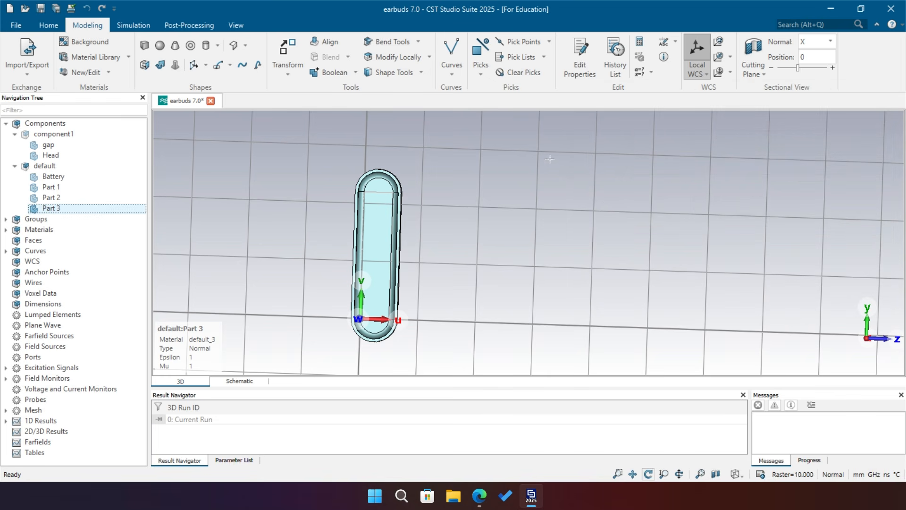
# - Start extruding the Flex Board curve in curve1 and name the new solid F_PCB
pyautogui.click(5, 250)
pyautogui.click(52, 264)
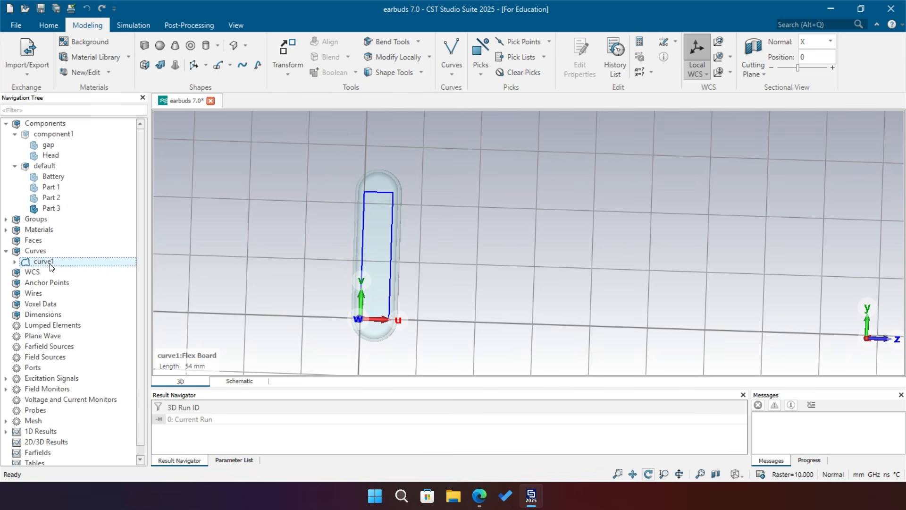
pyautogui.click(205, 67)
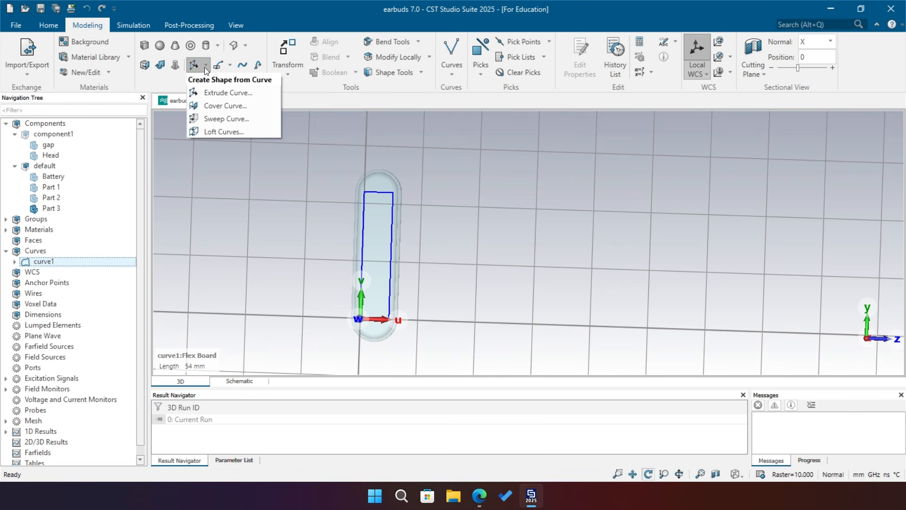
pyautogui.click(219, 94)
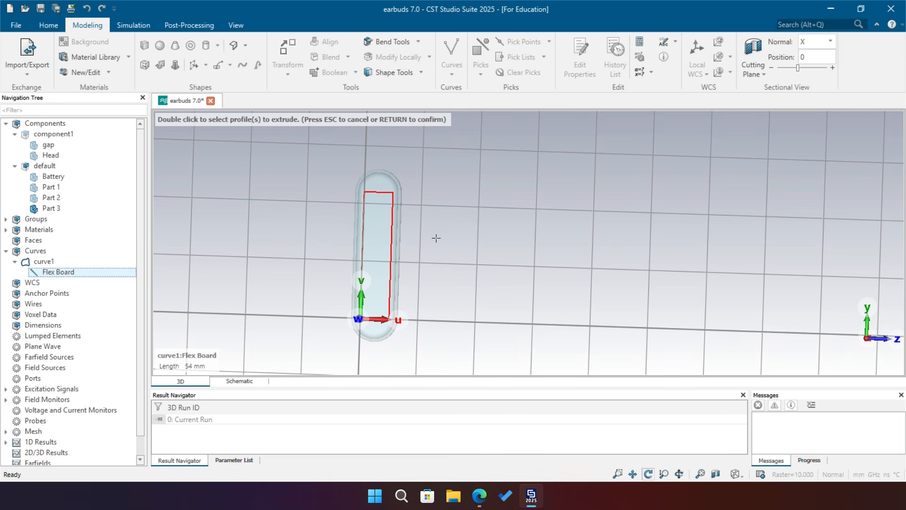
pyautogui.press('Return')
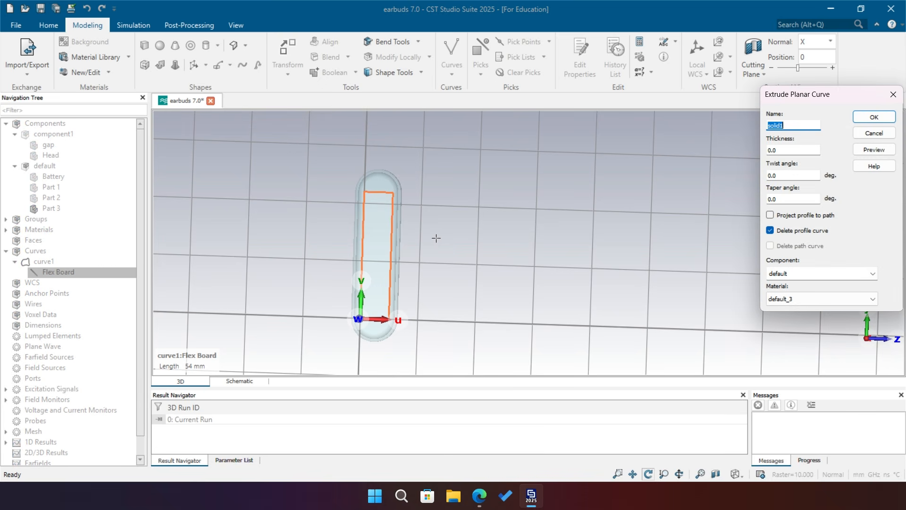
pyautogui.moveTo(843, 93); pyautogui.dragTo(658, 150)
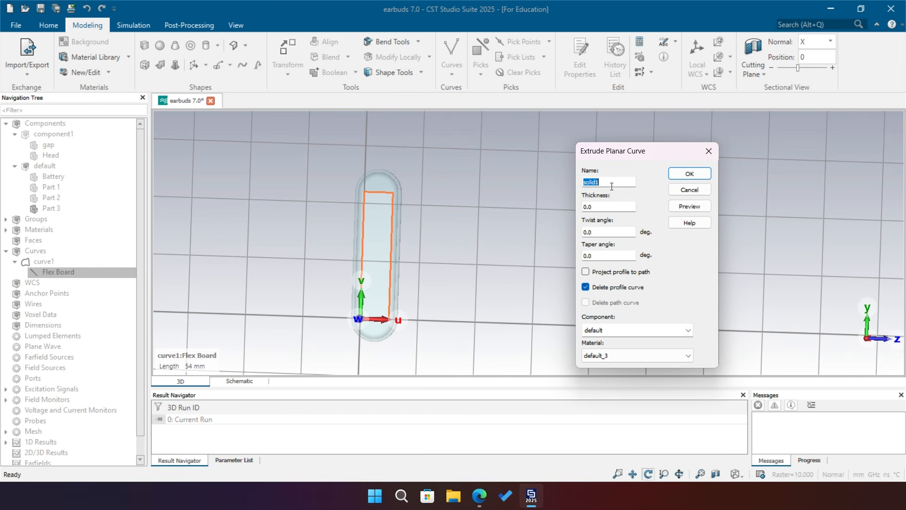
pyautogui.write('F_PCB')
# - Set the extrusion thickness to fb_thickness, defining this new parameter as 0.15
pyautogui.moveTo(390, 220); pyautogui.dragTo(328, 231)
pyautogui.scroll(10, 416, 209)
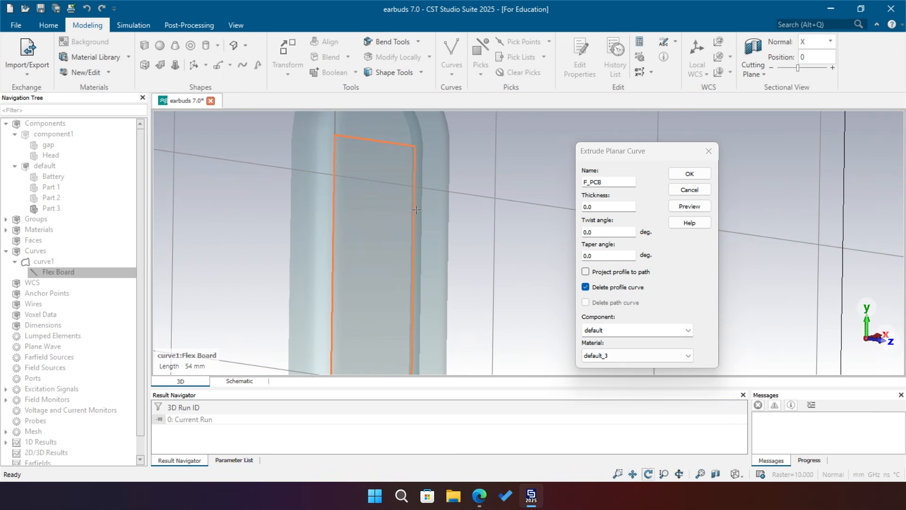
pyautogui.click(590, 207)
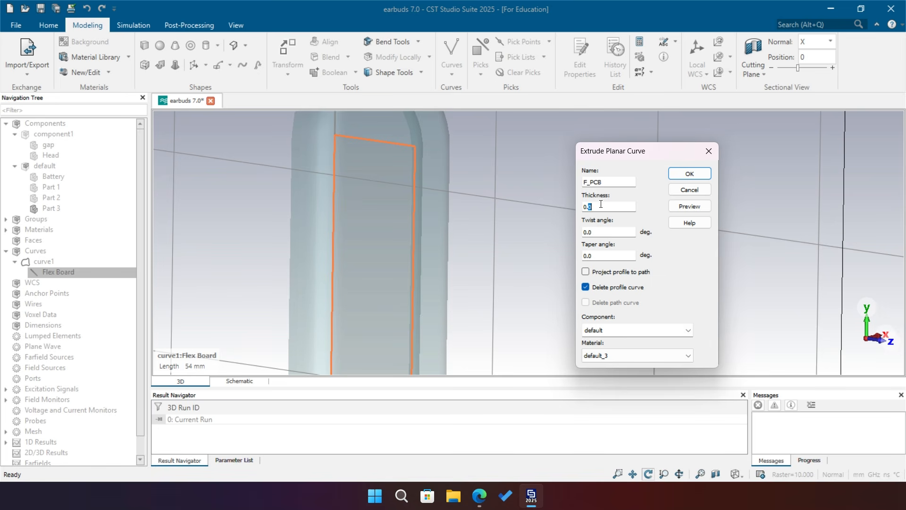
pyautogui.press('BackSpace')
pyautogui.write('15')
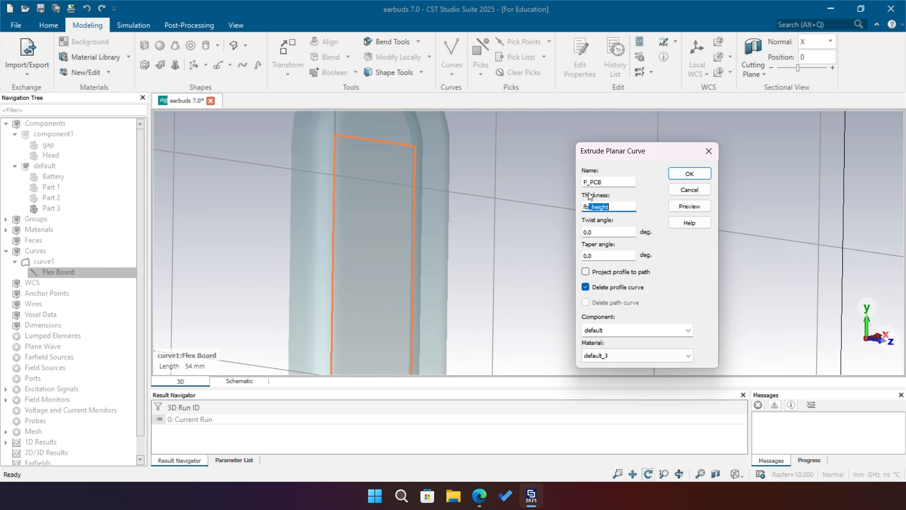
pyautogui.write('thickness')
pyautogui.click(680, 210)
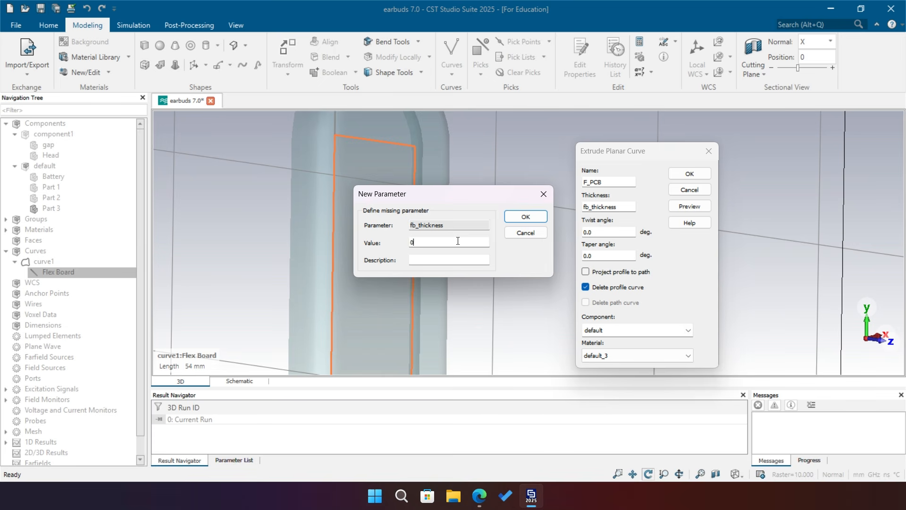
pyautogui.press('Return')
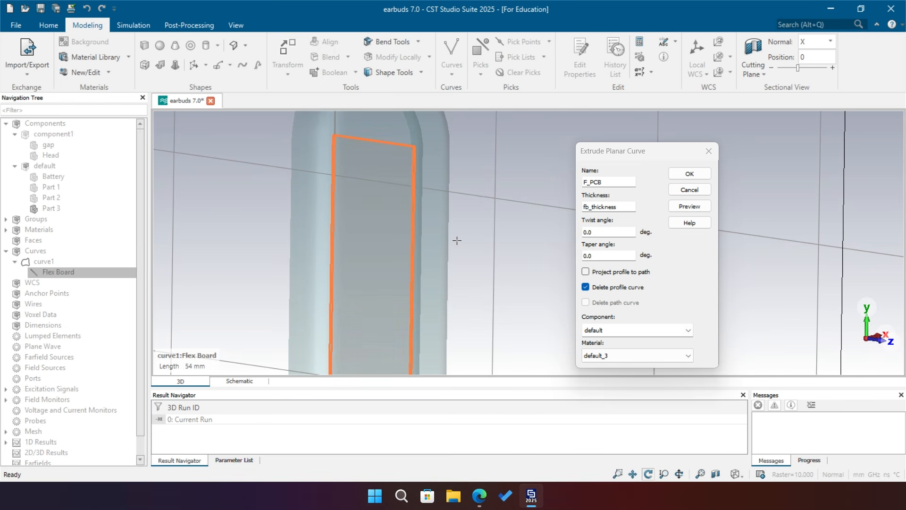
# - Examine the extrusion preview inside Part 3 from several angles and create the F_PCB solid
pyautogui.scroll(4, 420, 156)
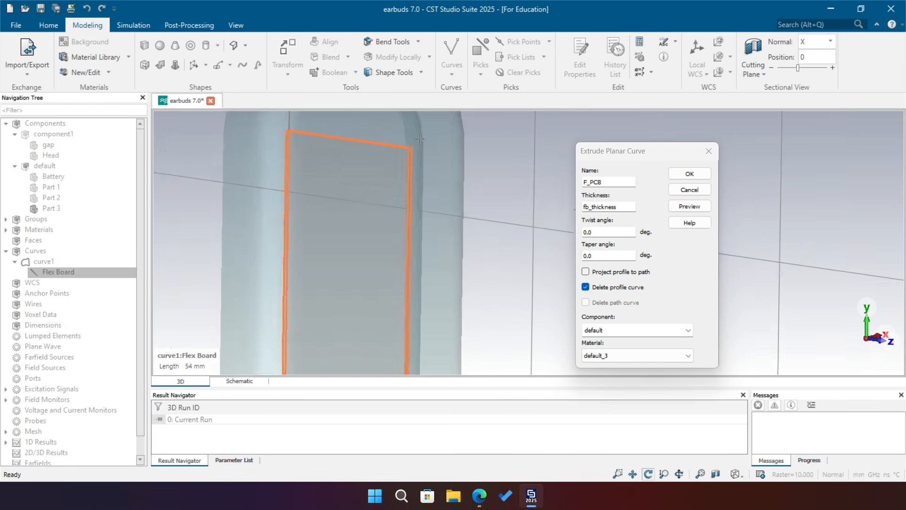
pyautogui.scroll(1, 409, 150)
pyautogui.moveTo(443, 197); pyautogui.dragTo(343, 201)
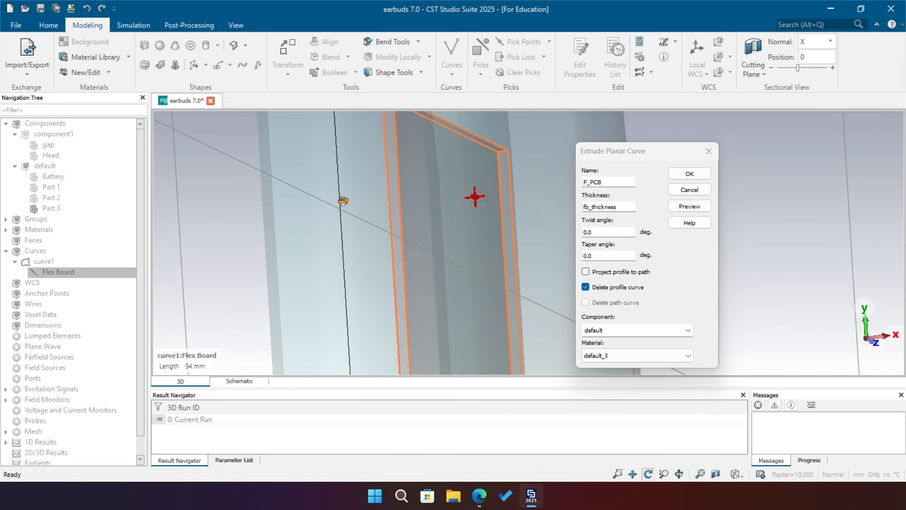
pyautogui.scroll(-3, 299, 205)
pyautogui.scroll(2, 421, 171)
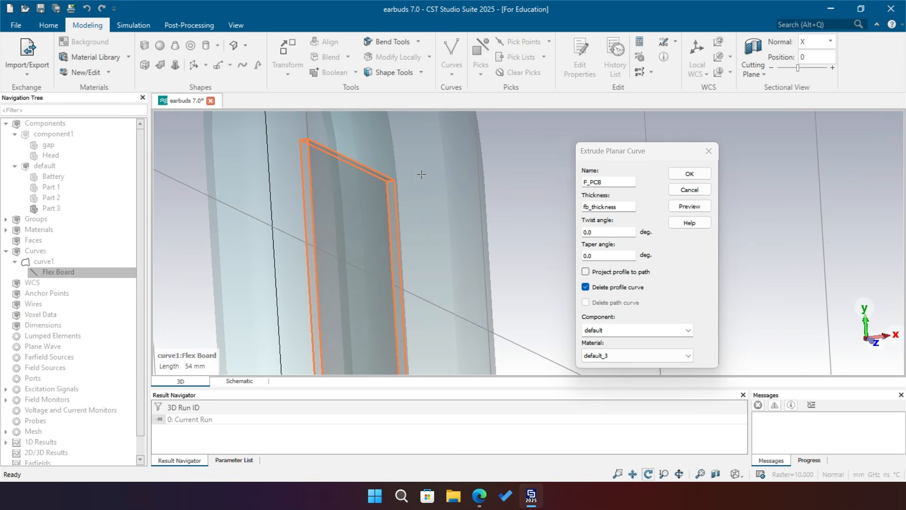
pyautogui.scroll(3, 398, 188)
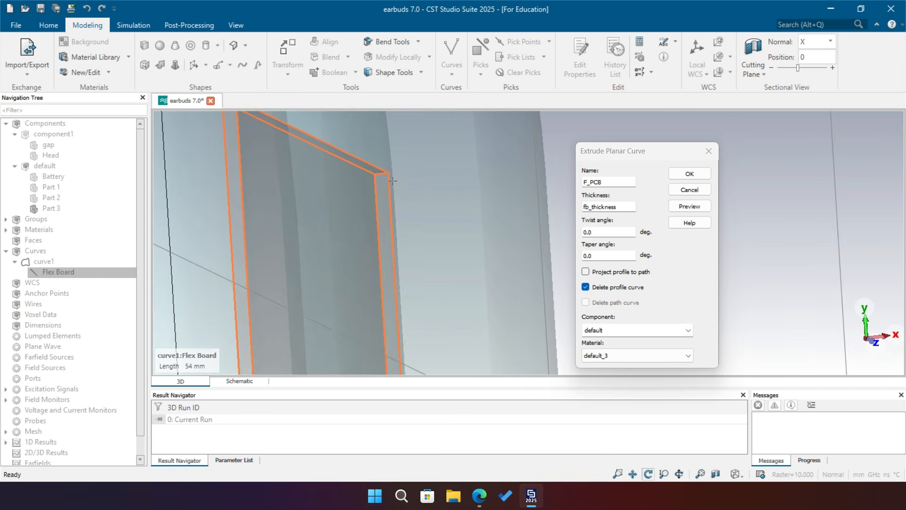
pyautogui.scroll(-3, 398, 189)
pyautogui.scroll(-2, 398, 189)
pyautogui.moveTo(433, 180); pyautogui.dragTo(451, 197)
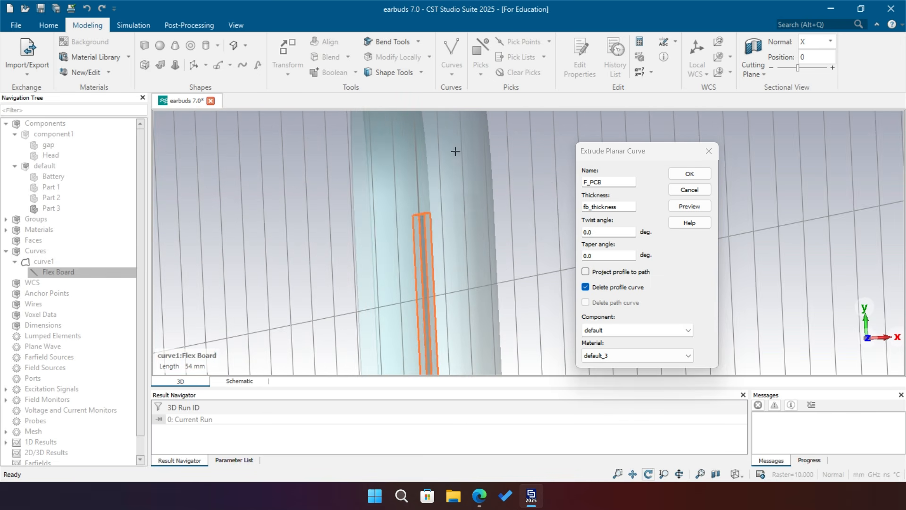
pyautogui.click(689, 174)
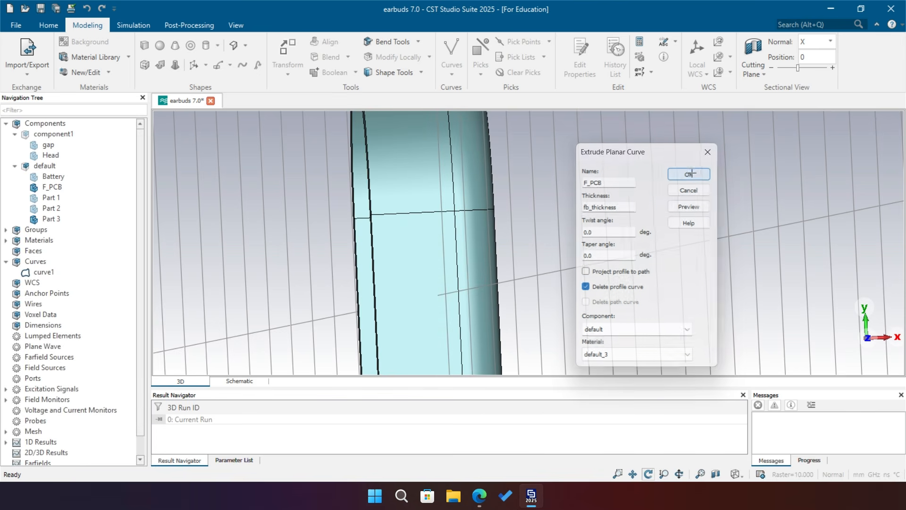
# - Begin assigning a new material to F_PCB and open the material library
pyautogui.moveTo(495, 193); pyautogui.dragTo(642, 269)
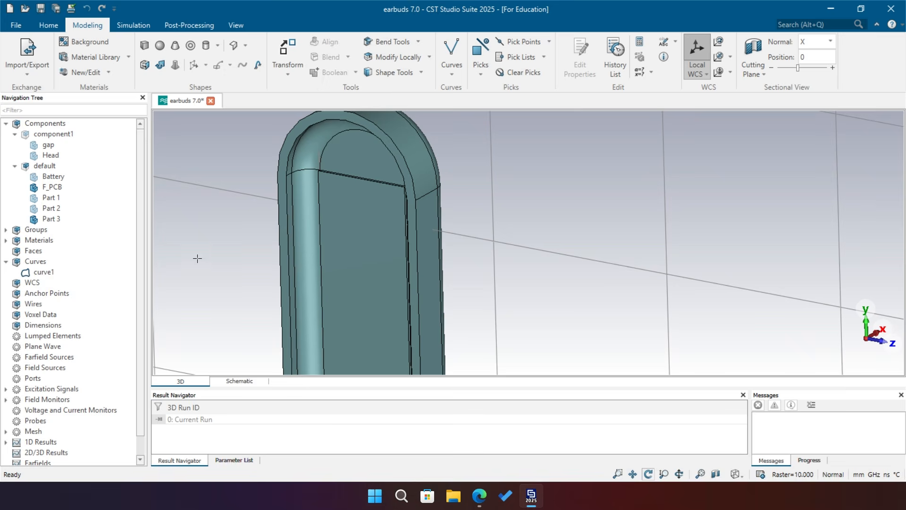
pyautogui.click(51, 178)
pyautogui.click(89, 198)
pyautogui.click(79, 218)
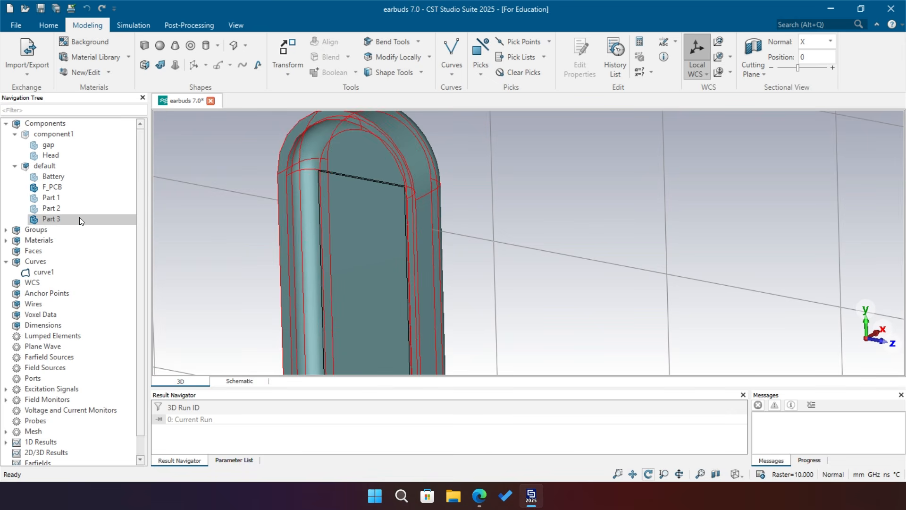
pyautogui.click(66, 185)
pyautogui.rightClick(71, 184)
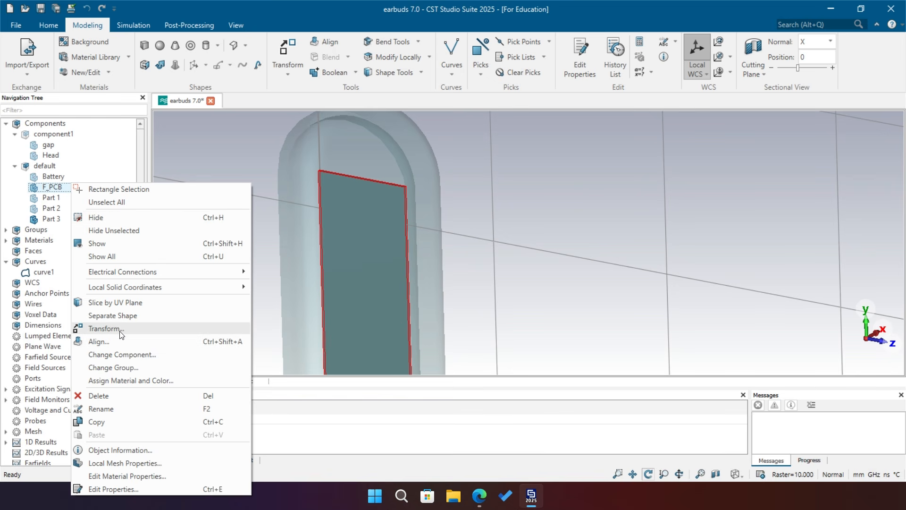
pyautogui.click(132, 380)
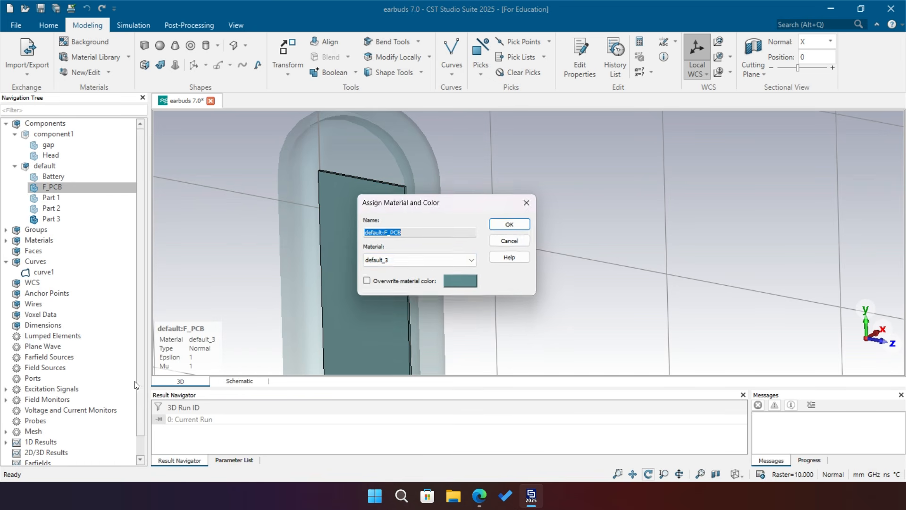
pyautogui.click(448, 261)
pyautogui.click(418, 280)
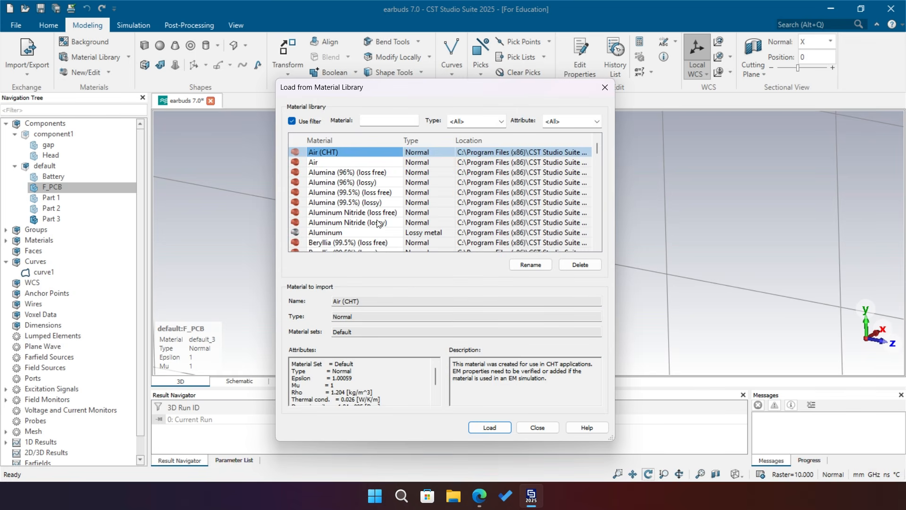
# - Load Polyimide (lossy) from the material library and assign it to F_PCB
pyautogui.click(350, 203)
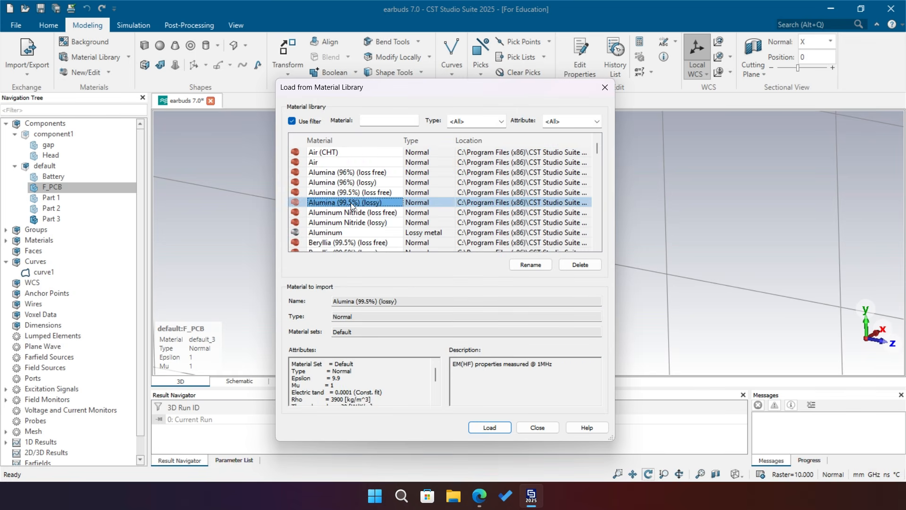
pyautogui.press('p')
pyautogui.scroll(-3, 581, 188)
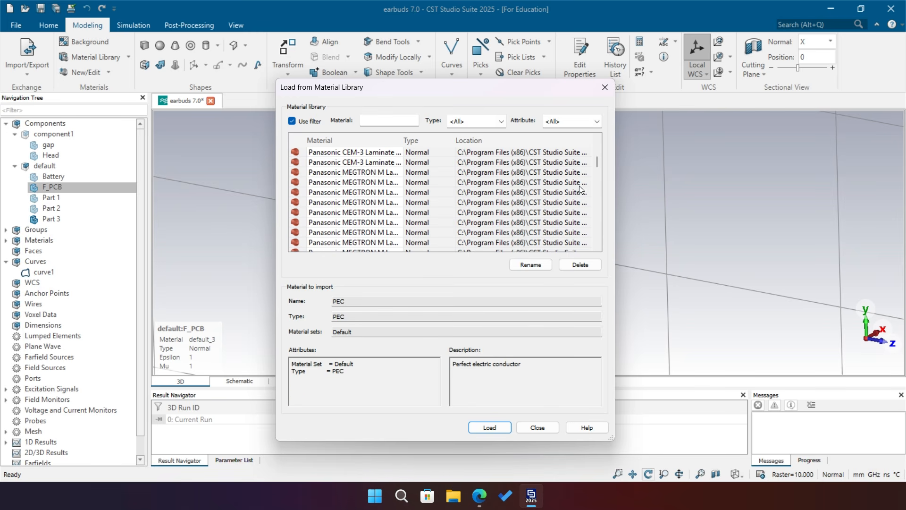
pyautogui.moveTo(597, 163); pyautogui.dragTo(605, 201)
pyautogui.click(340, 183)
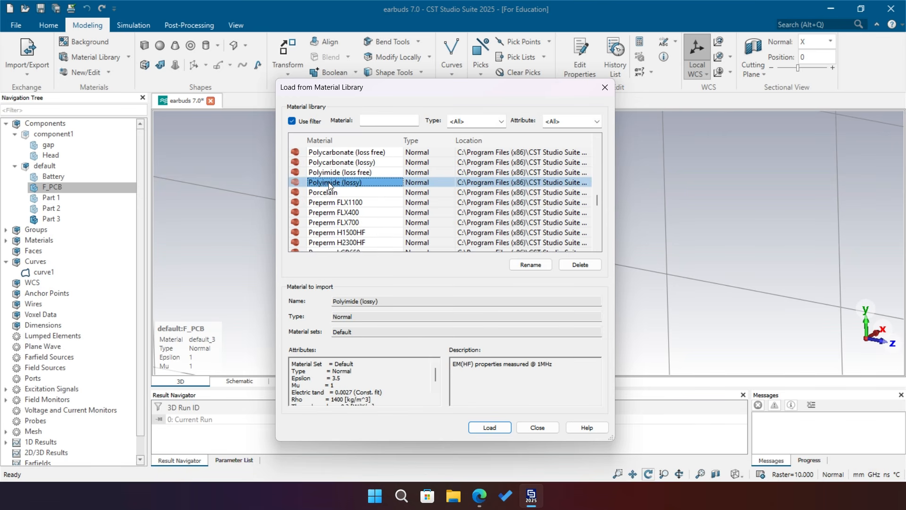
pyautogui.click(499, 428)
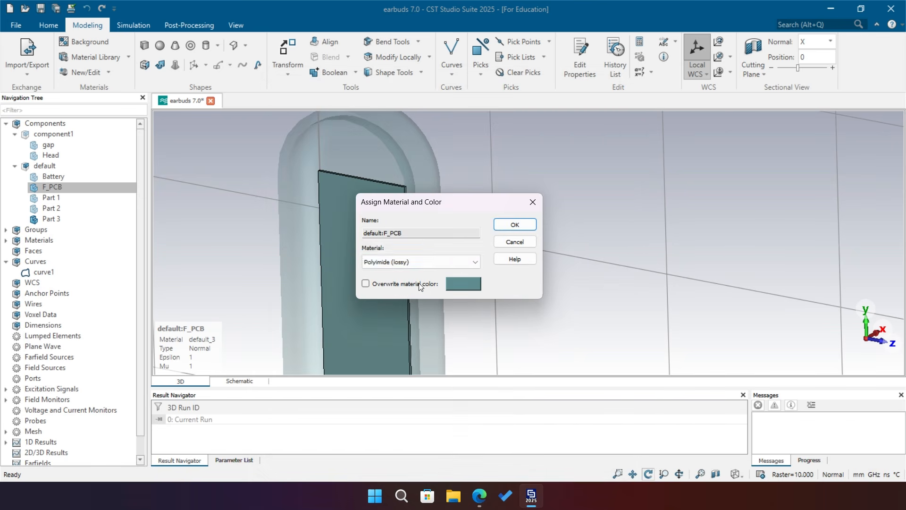
pyautogui.click(515, 224)
# - Set the fb_thickness parameter to -0.15 and run a parametric update of the model
pyautogui.moveTo(448, 226)
pyautogui.mouseDown()
pyautogui.moveTo(520, 246)
pyautogui.moveTo(482, 215)
pyautogui.moveTo(454, 209)
pyautogui.moveTo(494, 218)
pyautogui.mouseUp()
pyautogui.scroll(5, 457, 231)
pyautogui.scroll(3, 474, 230)
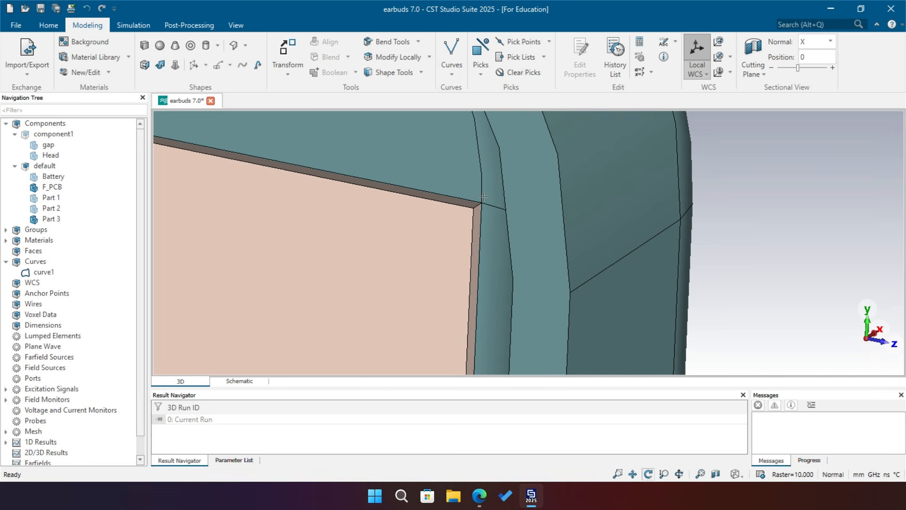
pyautogui.click(234, 460)
pyautogui.scroll(-5, 314, 432)
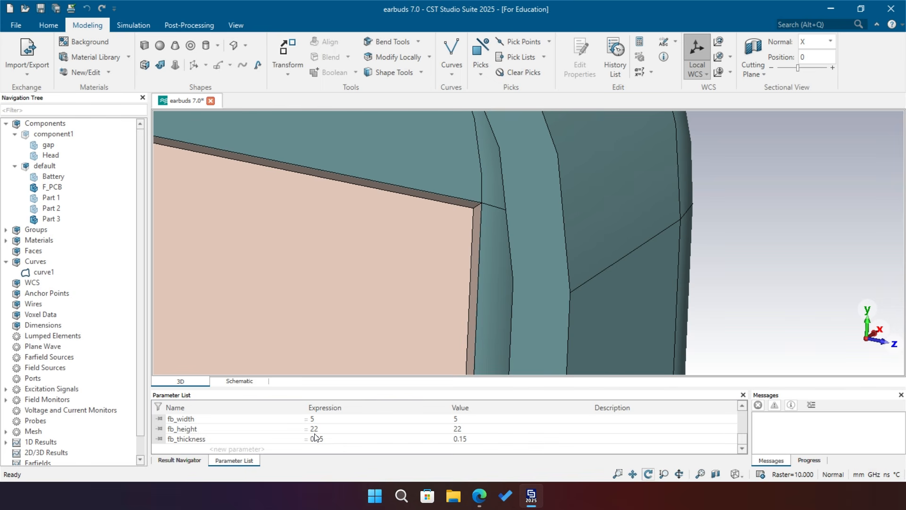
pyautogui.click(312, 440)
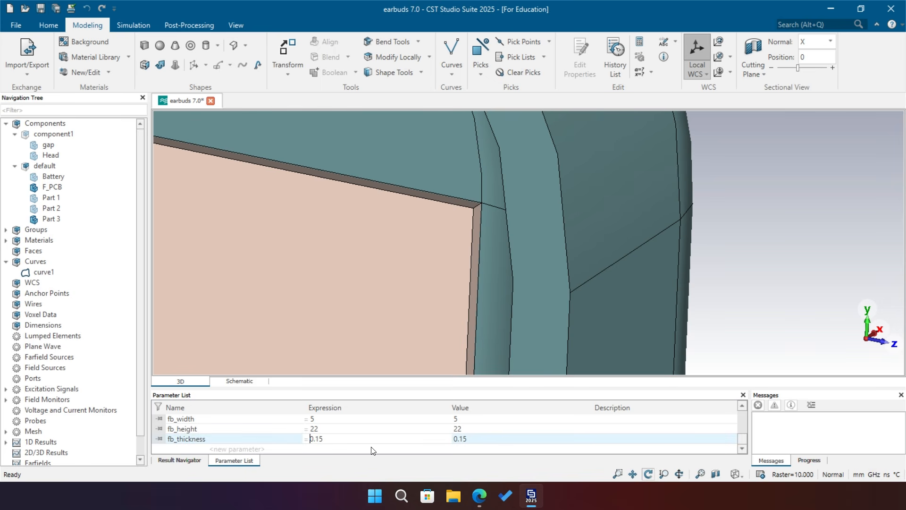
pyautogui.write('-')
pyautogui.press('Return')
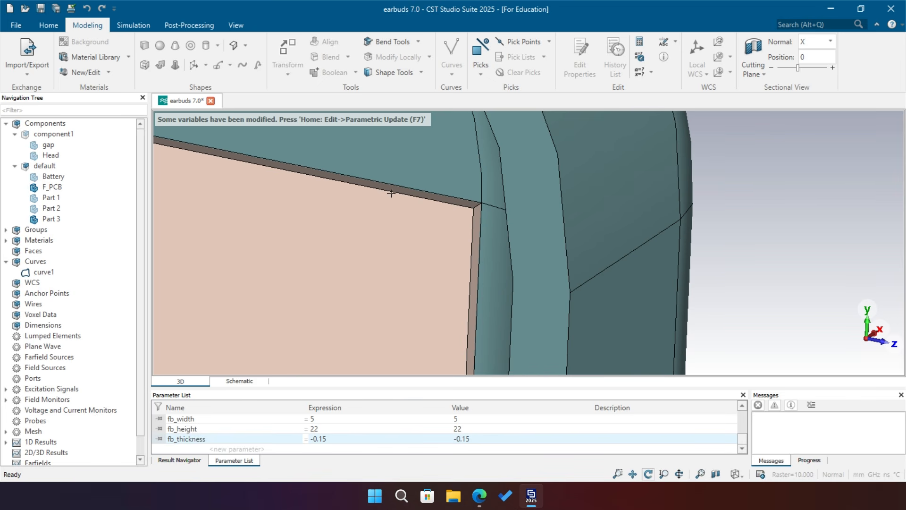
pyautogui.click(49, 25)
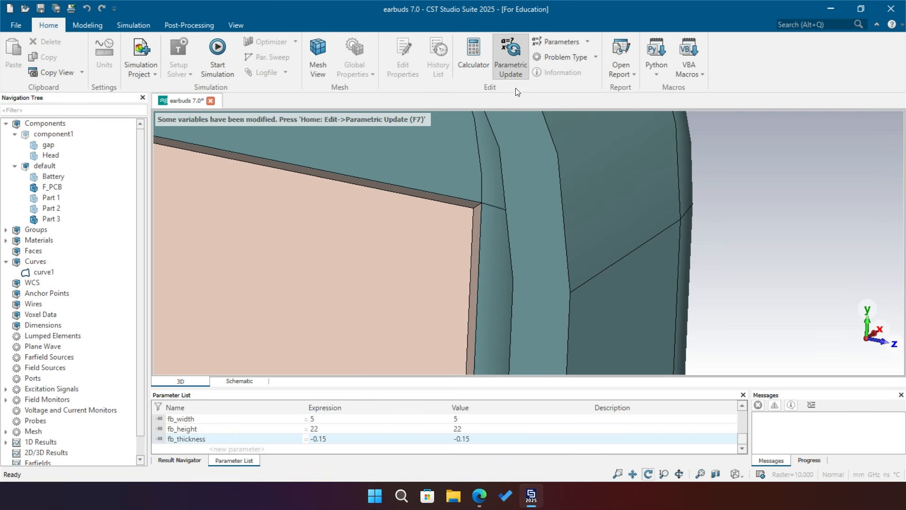
pyautogui.click(517, 45)
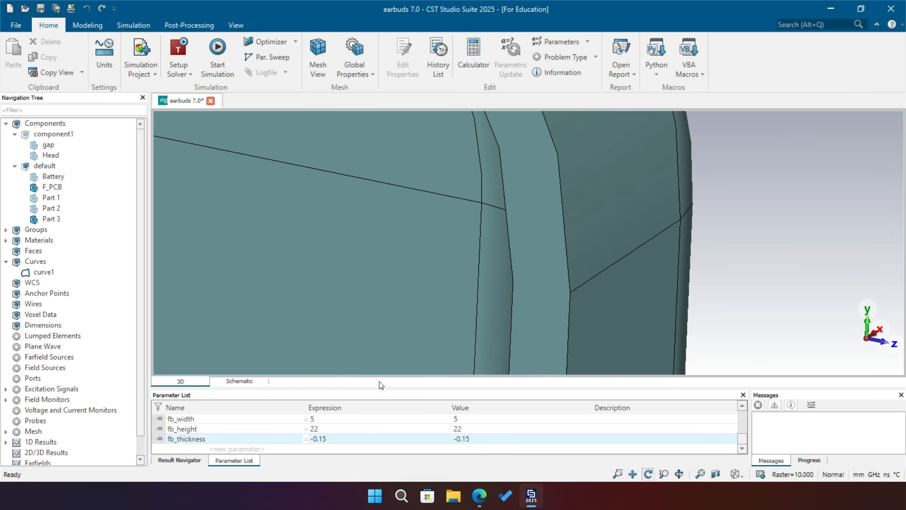
# - Inspect F_PCB's position inside Part 3, set the fb_thickness parameter to 0.15, and run a parametric update of the model
pyautogui.scroll(-5, 559, 257)
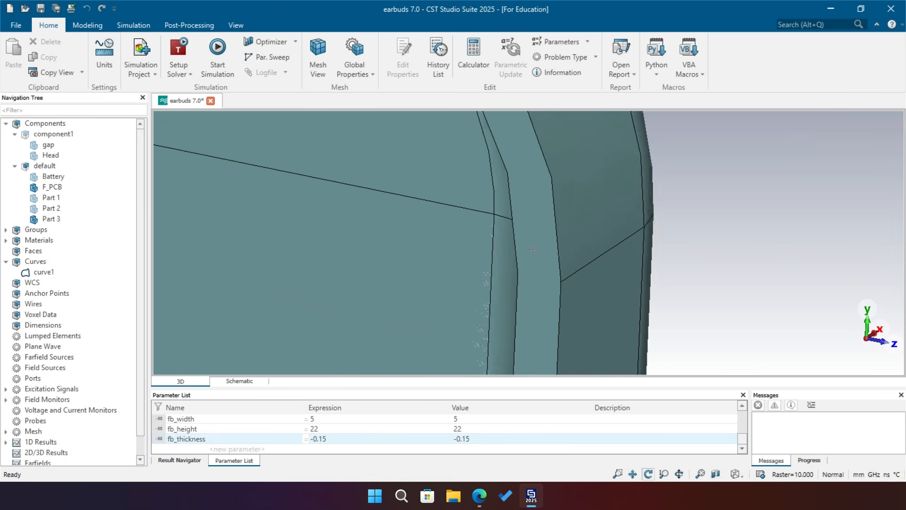
pyautogui.click(81, 188)
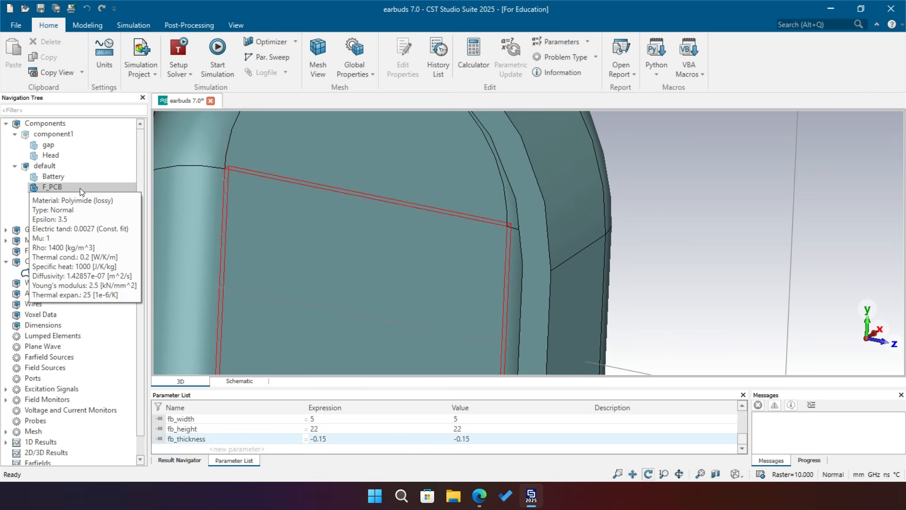
pyautogui.moveTo(528, 239); pyautogui.dragTo(550, 279)
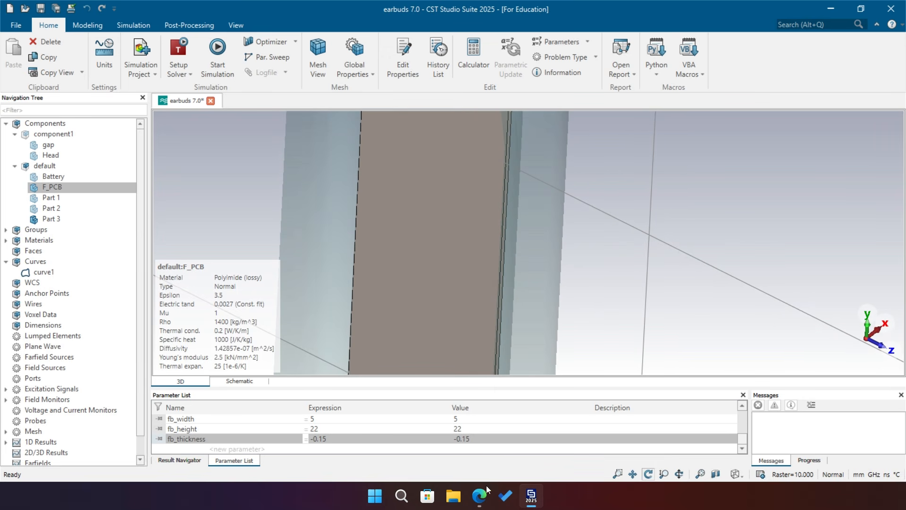
pyautogui.doubleClick(320, 440)
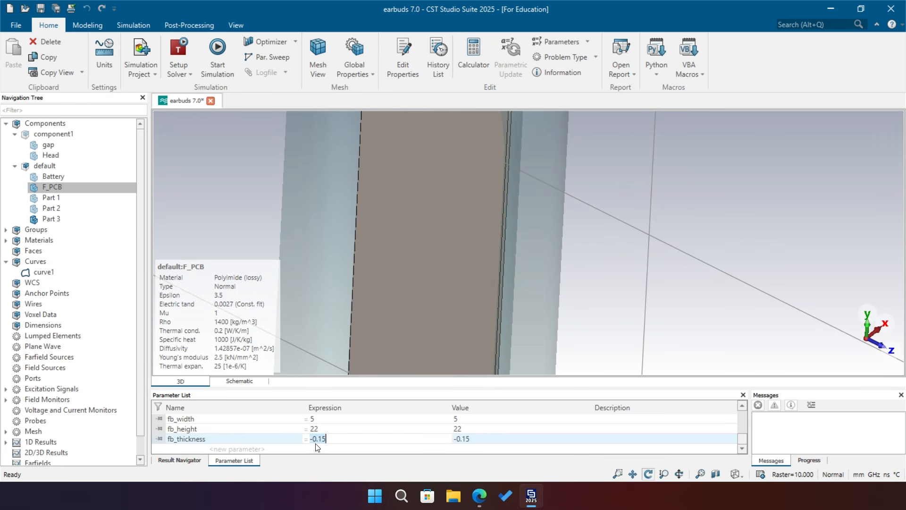
pyautogui.press('BackSpace')
pyautogui.press('Return')
pyautogui.press('F7')
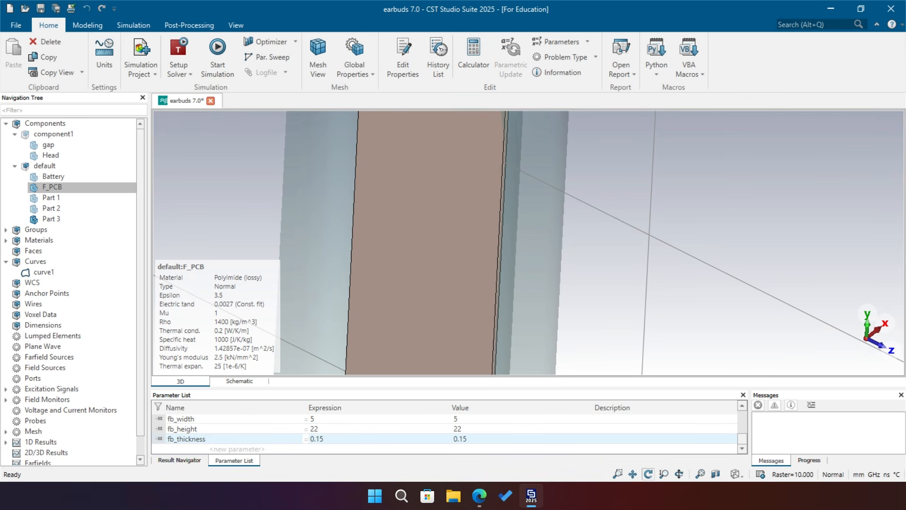
# - Examine the updated F_PCB inside Part 3, checking its overall fit and its thickness at the corner with the local coordinate origin
pyautogui.scroll(-6, 488, 238)
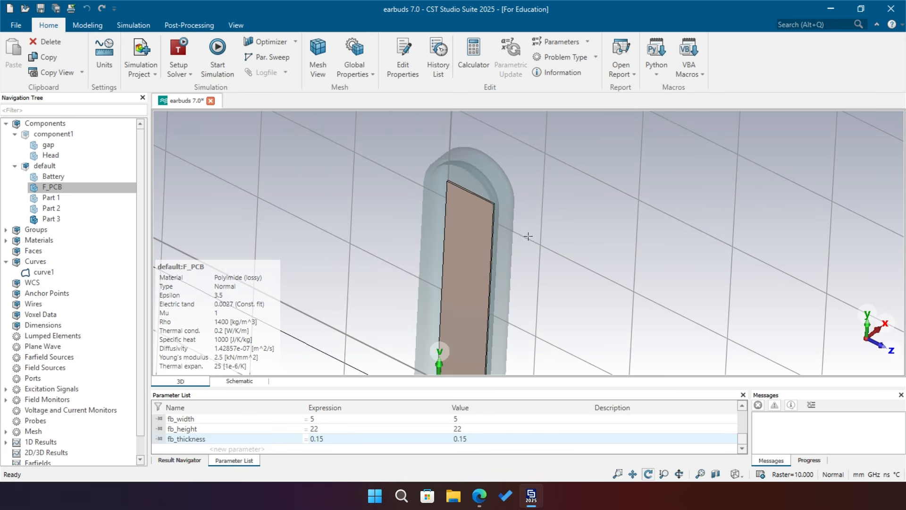
pyautogui.moveTo(563, 253)
pyautogui.mouseDown()
pyautogui.moveTo(643, 166)
pyautogui.moveTo(650, 142)
pyautogui.mouseUp()
pyautogui.scroll(1, 512, 268)
pyautogui.scroll(3, 512, 269)
pyautogui.scroll(-3, 518, 200)
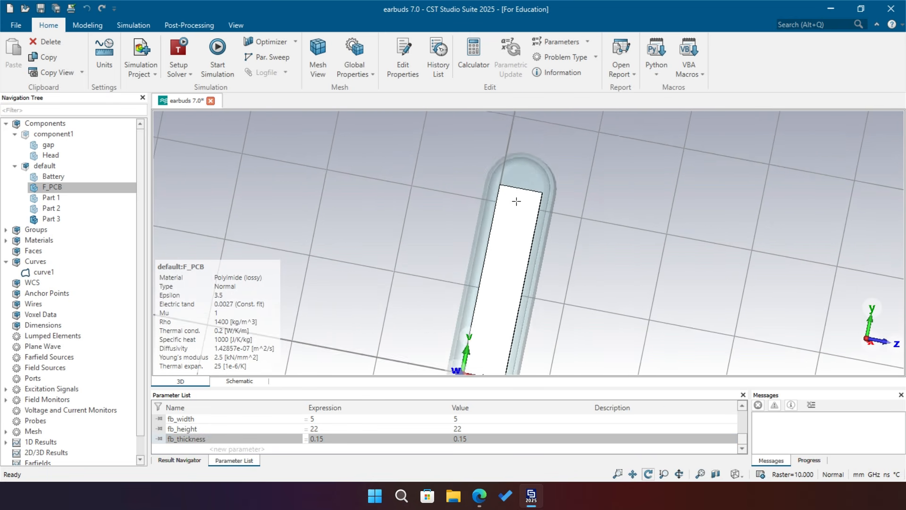
pyautogui.scroll(2, 516, 229)
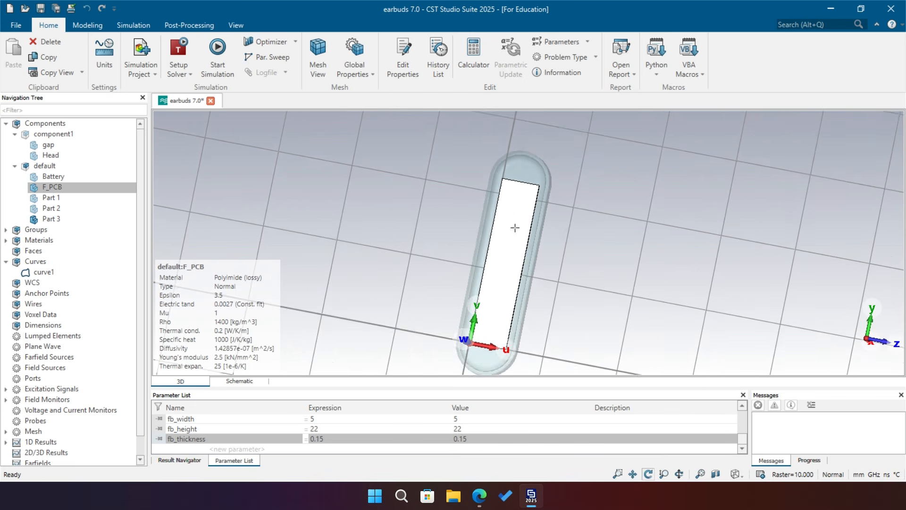
pyautogui.scroll(-2, 514, 203)
pyautogui.scroll(1, 514, 227)
pyautogui.scroll(-3, 512, 210)
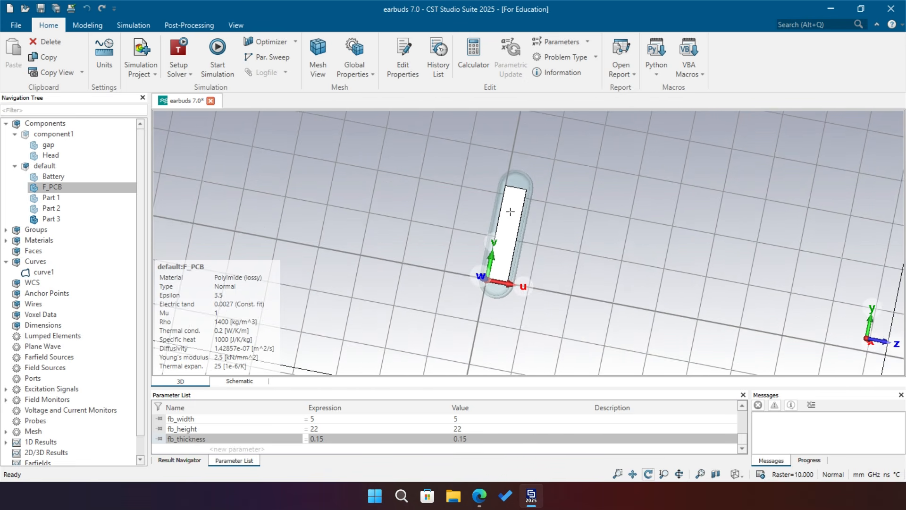
pyautogui.scroll(3, 495, 292)
pyautogui.scroll(5, 495, 291)
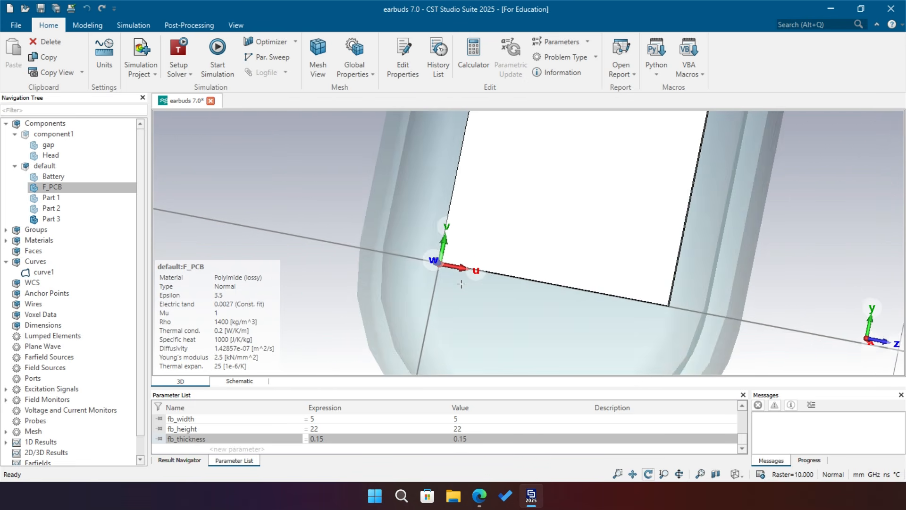
pyautogui.moveTo(463, 278); pyautogui.dragTo(495, 277)
pyautogui.scroll(7, 427, 255)
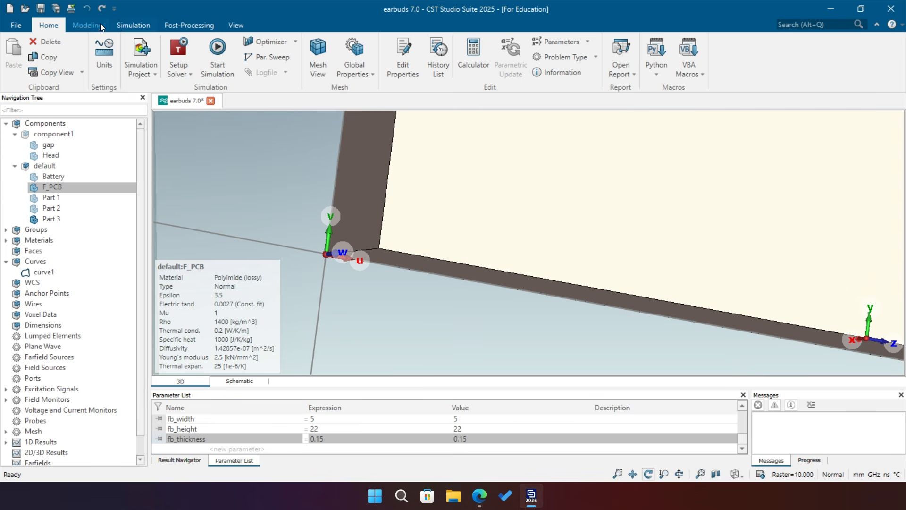
# - Bring up the modeling tools for further work at F_PCB's corner
pyautogui.click(87, 25)
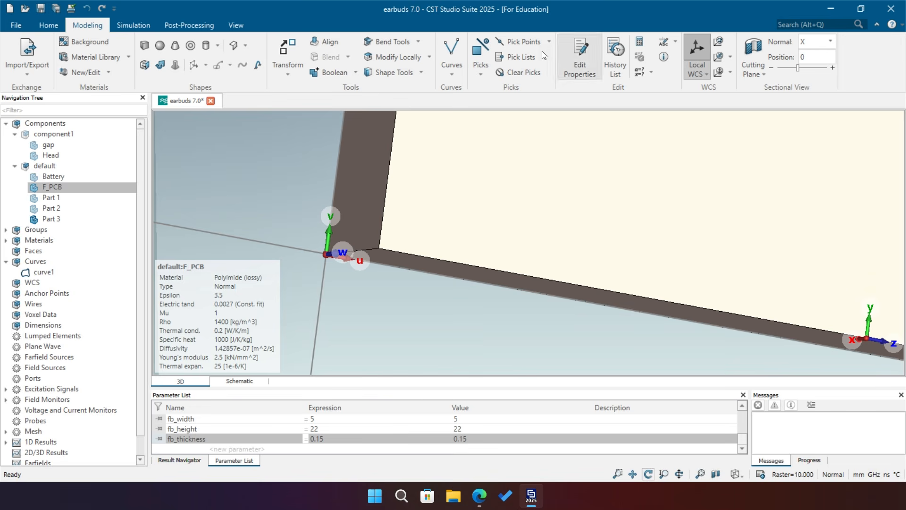
# - Align the local WCS with the corner point of F_PCB's outer face, opposite the current origin across the board thickness
pyautogui.click(481, 72)
pyautogui.click(512, 87)
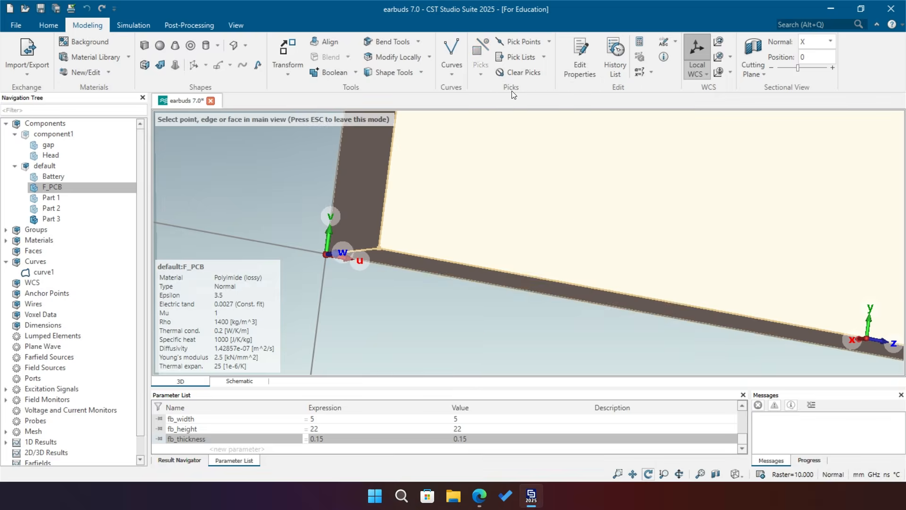
pyautogui.click(379, 248)
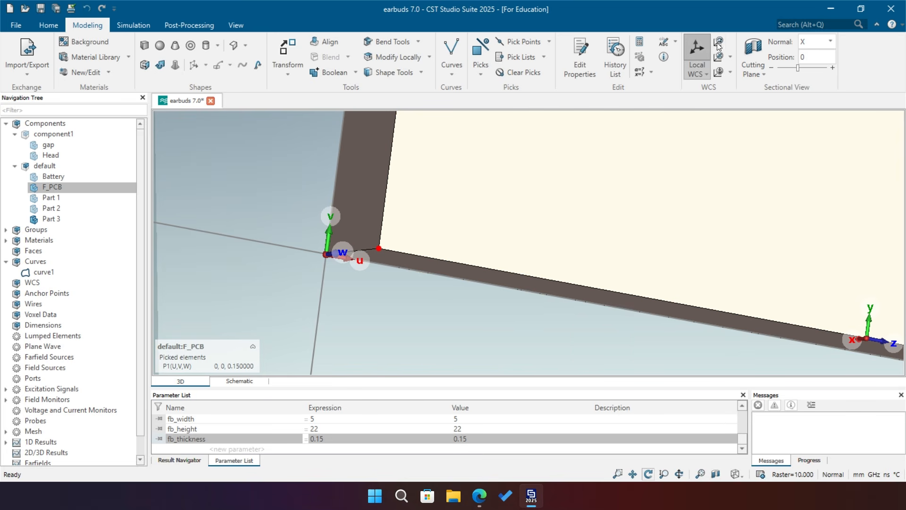
pyautogui.click(730, 57)
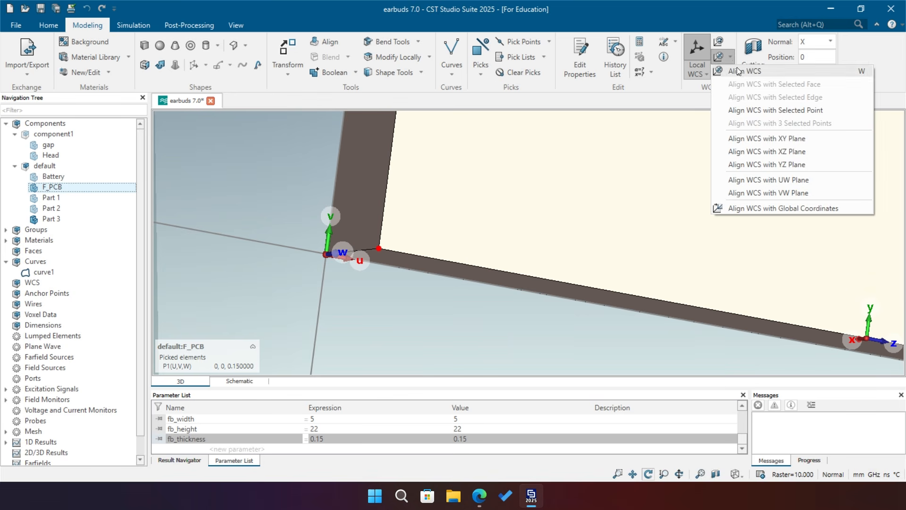
pyautogui.click(745, 72)
# - Start a brick by numeric entry on the F_PCB face and name it Flex Board
pyautogui.moveTo(589, 209); pyautogui.dragTo(443, 330)
pyautogui.scroll(-6, 443, 330)
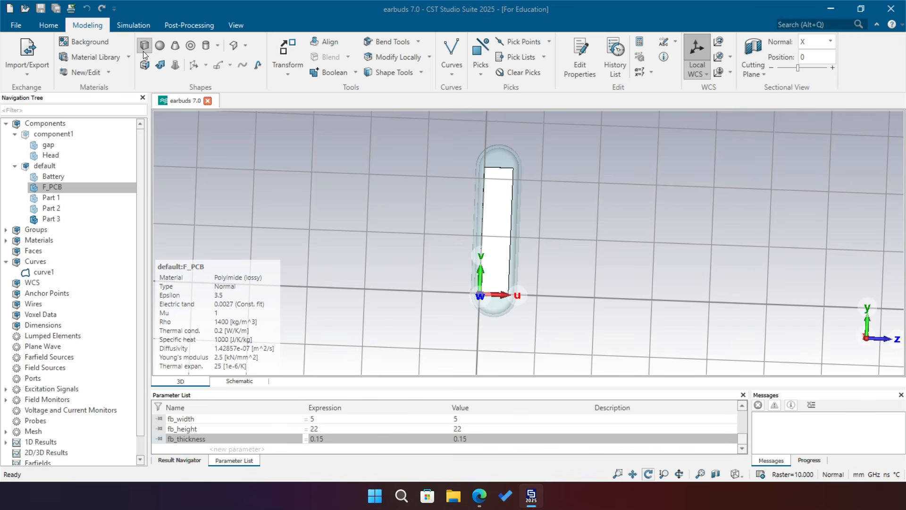
pyautogui.click(143, 51)
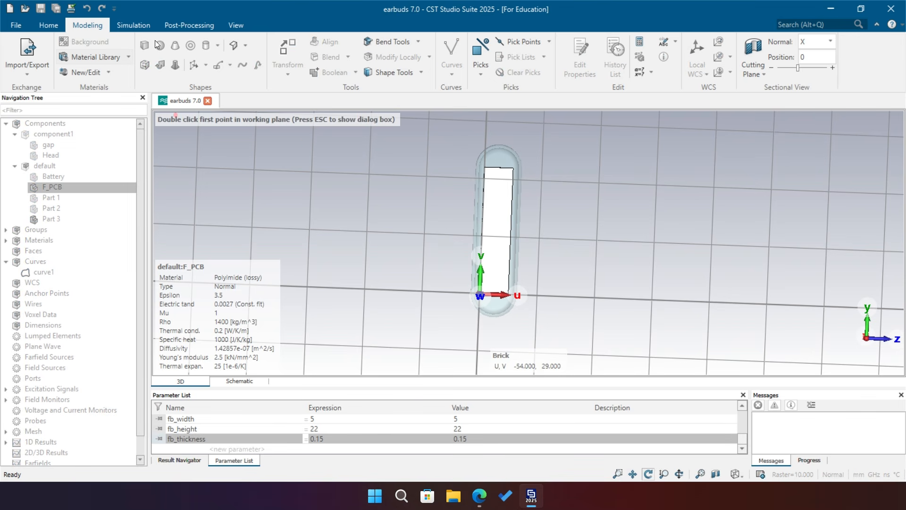
pyautogui.press('Escape')
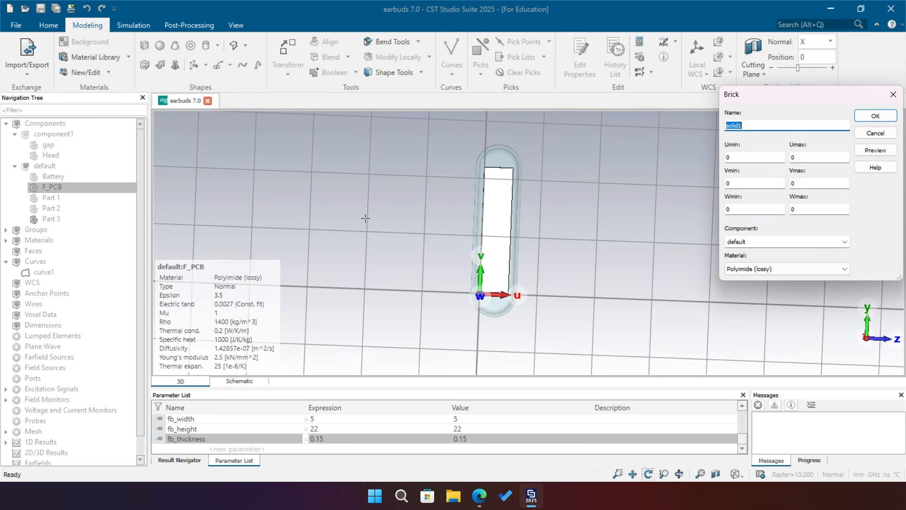
pyautogui.moveTo(787, 97); pyautogui.dragTo(753, 132)
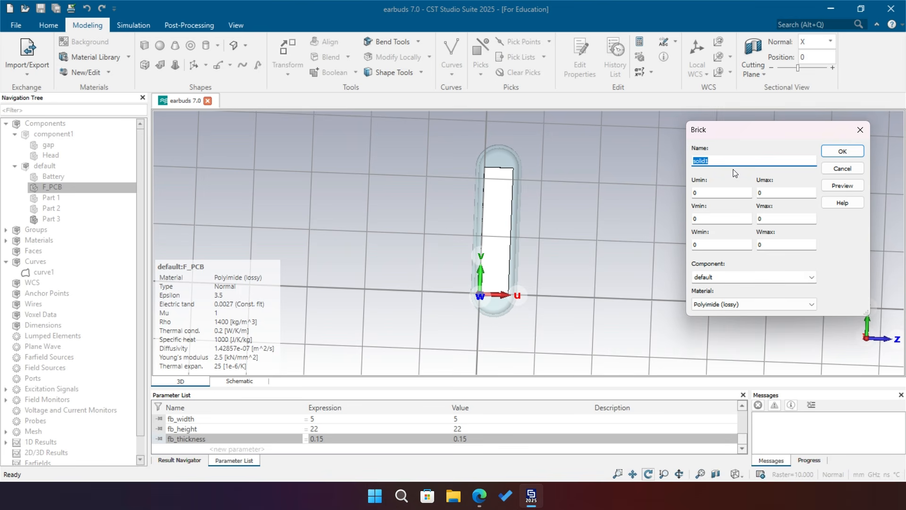
pyautogui.write('Ground Area')
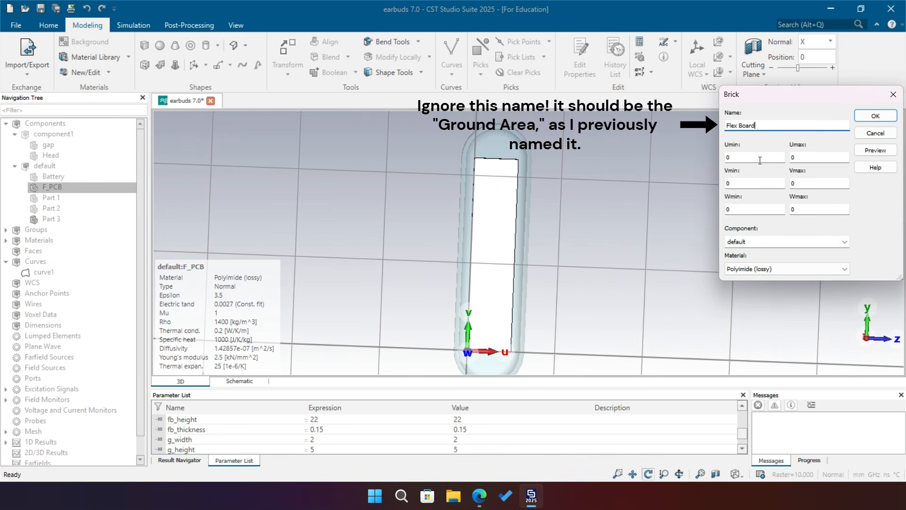
# - Set the brick's Umin to 0.5+g_width and its Umax to 4.5-g_width
pyautogui.click(737, 158)
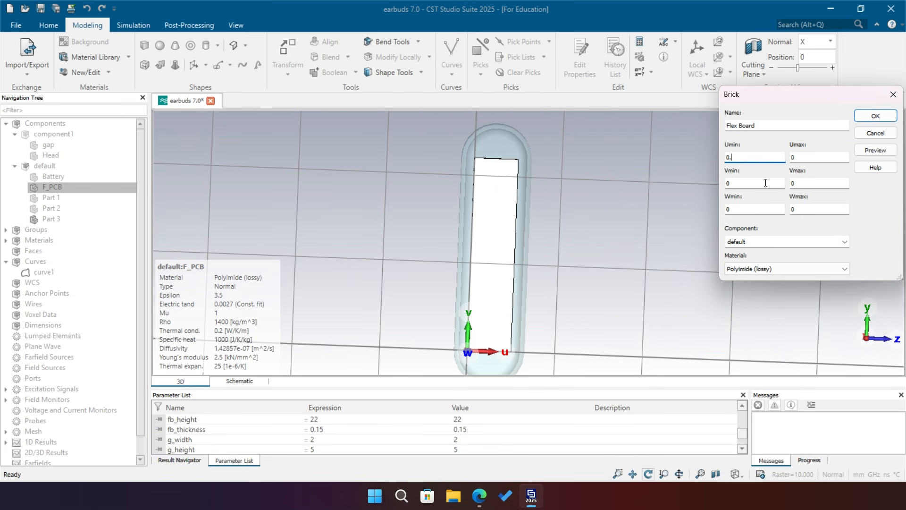
pyautogui.write('.5+g_width')
pyautogui.click(794, 157)
# - Set the brick's Vmin to 17.5+g_height and its Vmax to 21.5+g_height
pyautogui.doubleClick(750, 183)
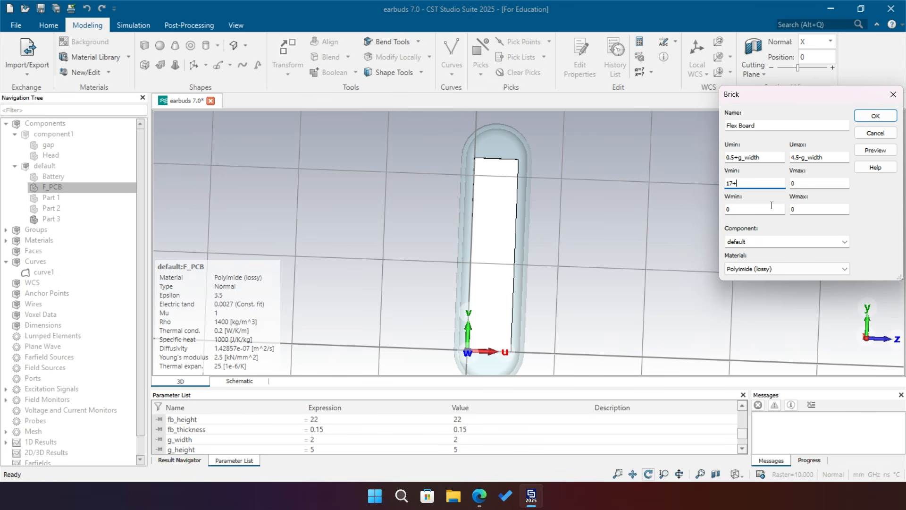
pyautogui.write('g_')
pyautogui.doubleClick(793, 188)
pyautogui.click(734, 183)
pyautogui.write('.5')
pyautogui.doubleClick(791, 184)
pyautogui.write('21')
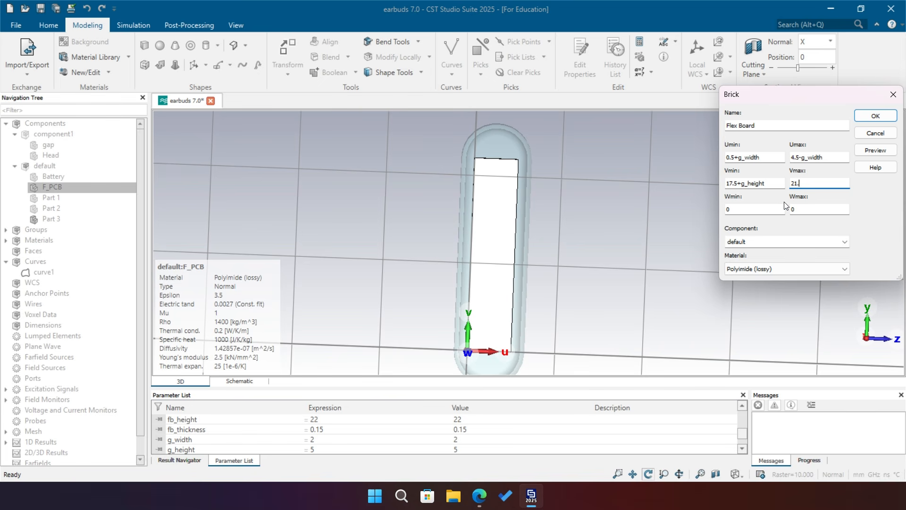
pyautogui.write('.5+g_height')
pyautogui.click(845, 183)
# - Try to preview and create the brick with the entered U and V ranges
pyautogui.click(871, 151)
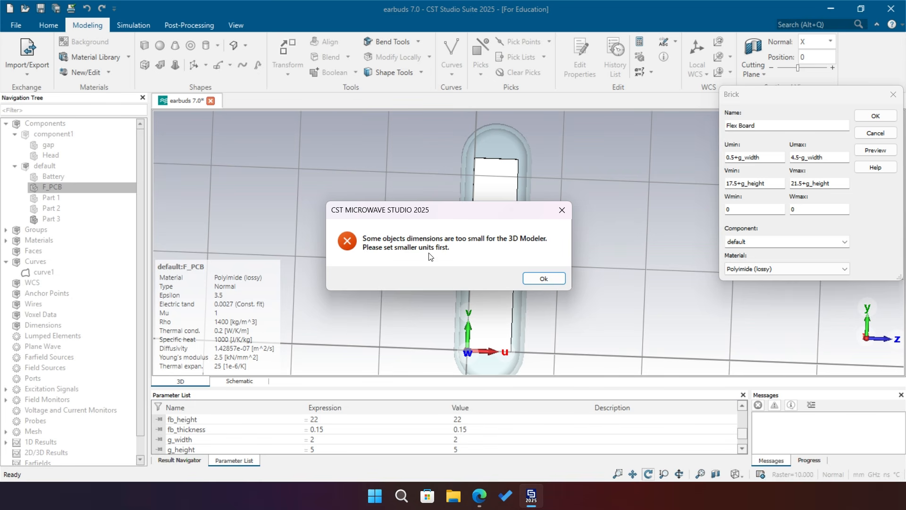
pyautogui.click(538, 278)
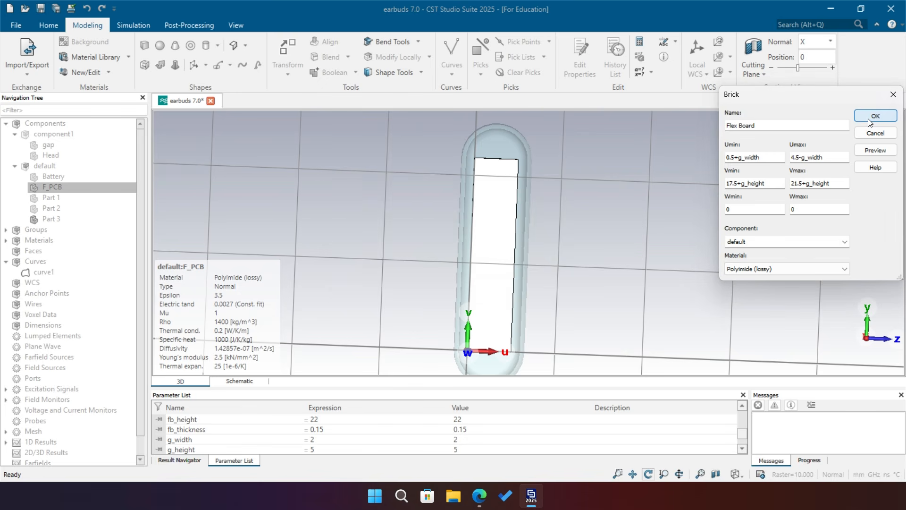
pyautogui.click(868, 118)
pyautogui.click(548, 264)
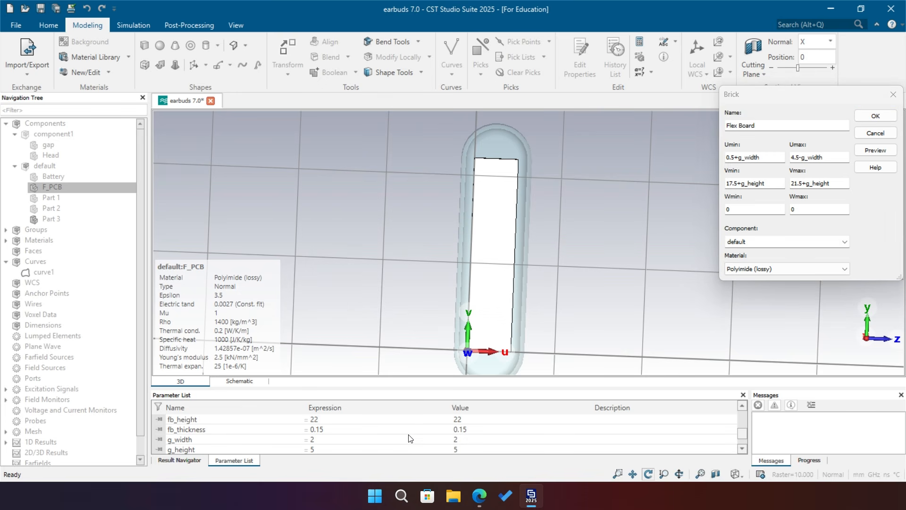
# - Set the parameters g_height and g_width to 0 and preview the brick
pyautogui.scroll(-1, 395, 446)
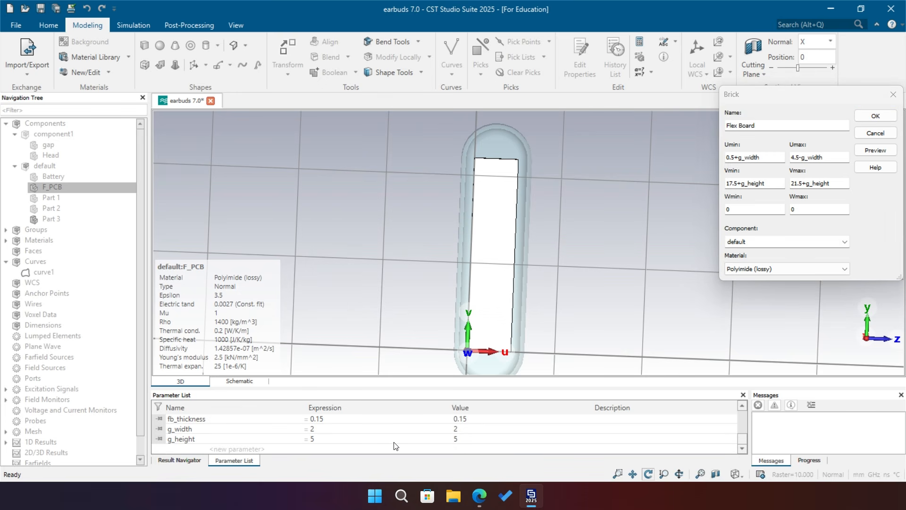
pyautogui.doubleClick(395, 442)
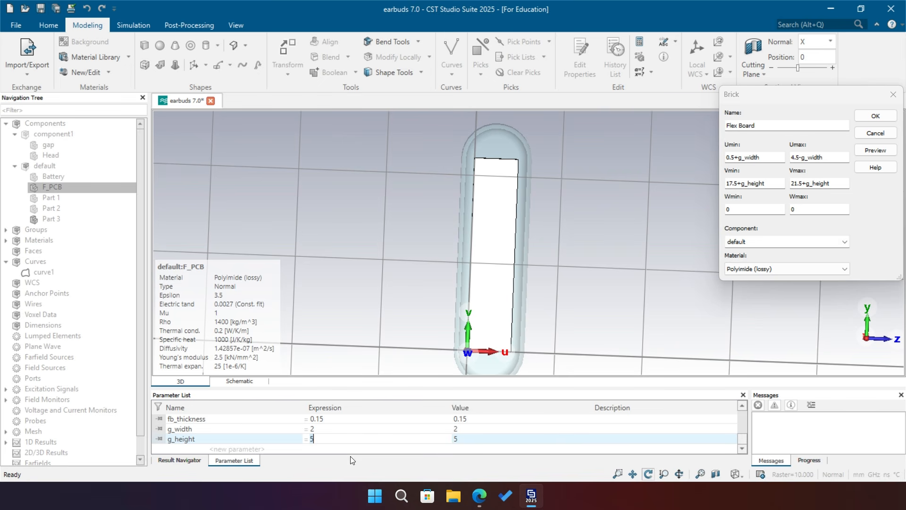
pyautogui.press('BackSpace')
pyautogui.write('0')
pyautogui.doubleClick(313, 429)
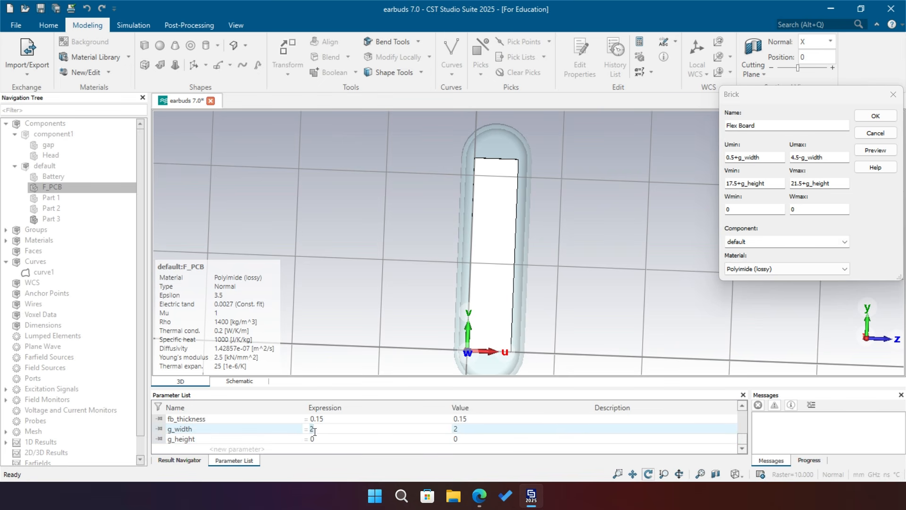
pyautogui.write('0')
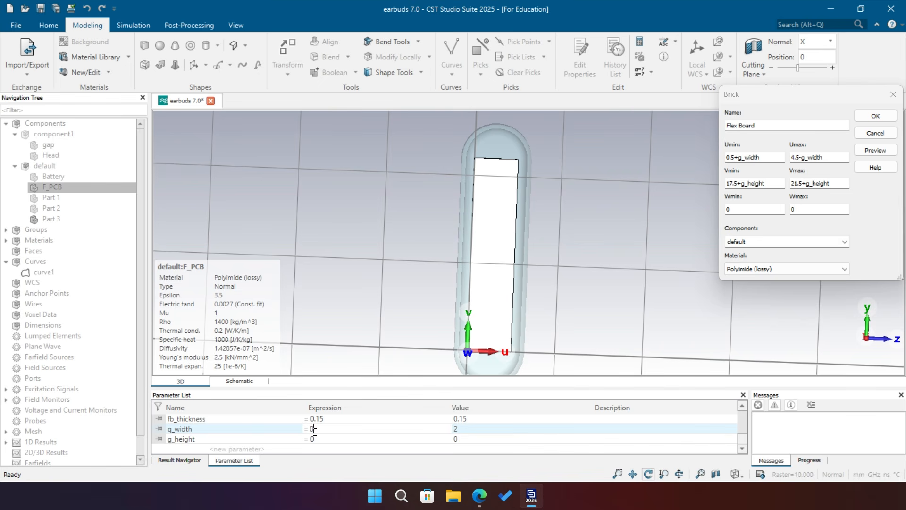
pyautogui.click(864, 151)
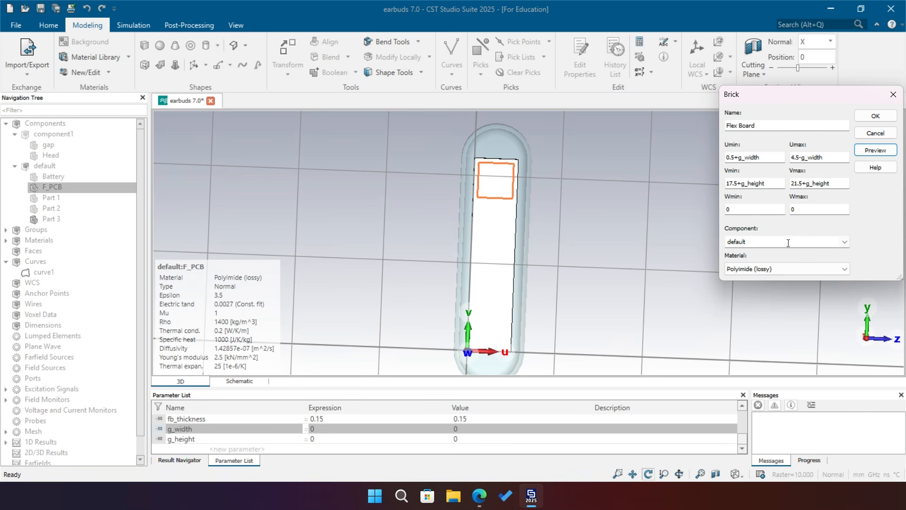
# - Load Copper (annealed) from the material library as the brick's material and create the brick
pyautogui.click(839, 268)
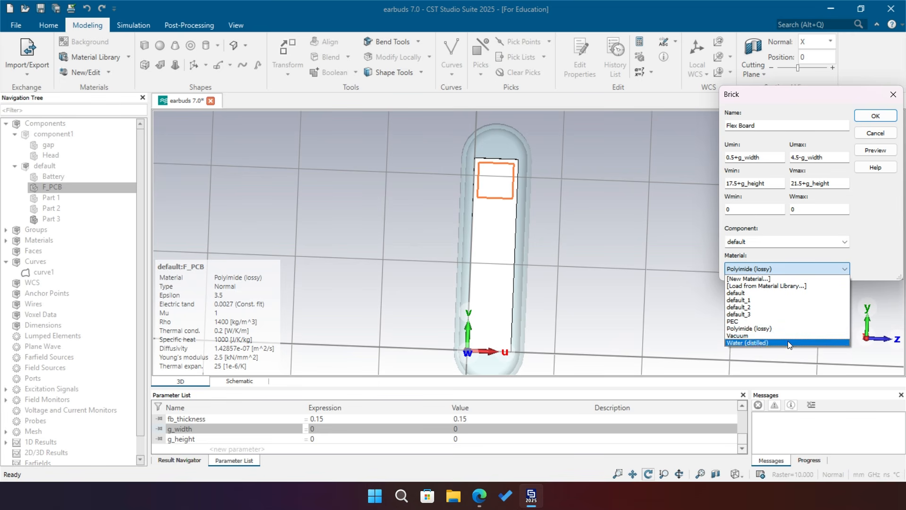
pyautogui.click(770, 286)
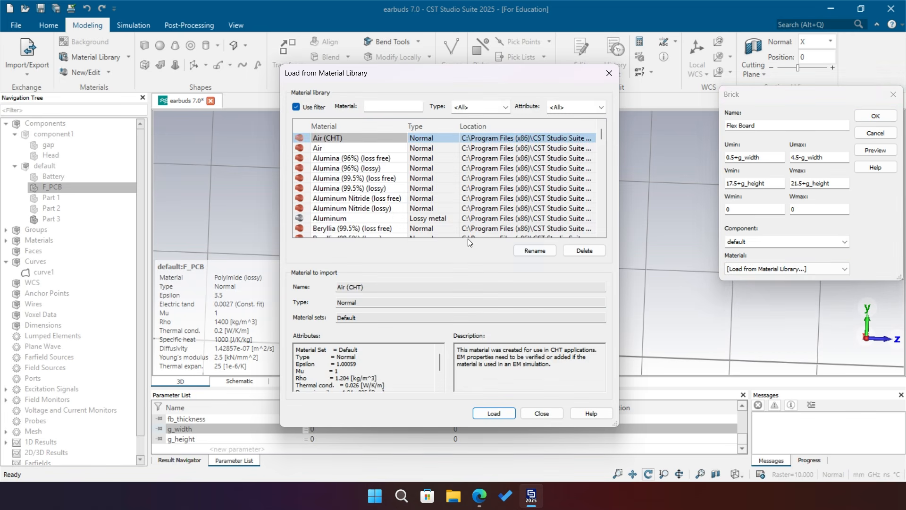
pyautogui.click(395, 210)
pyautogui.press('c')
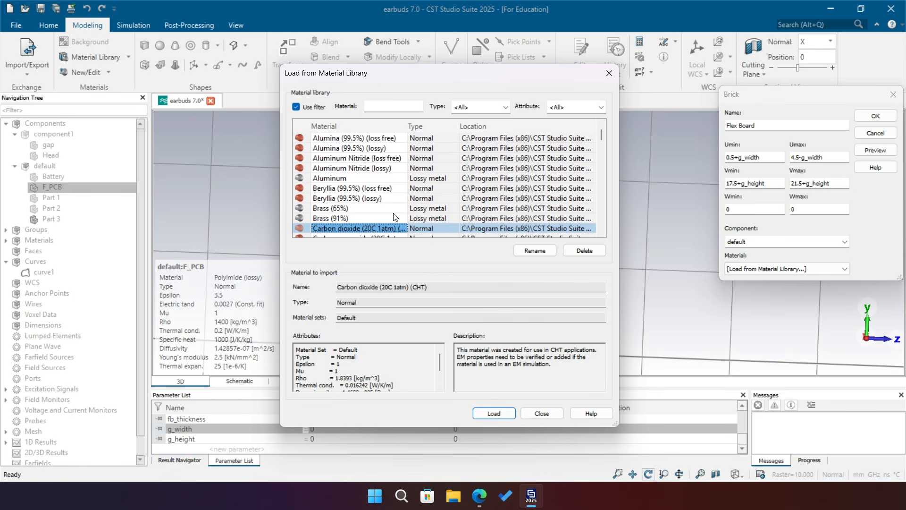
pyautogui.scroll(-3, 486, 168)
pyautogui.click(381, 188)
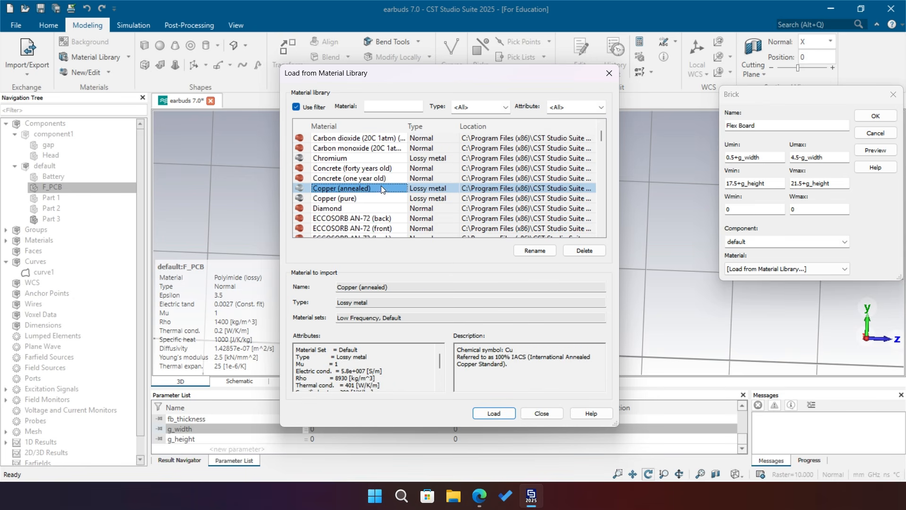
pyautogui.click(494, 413)
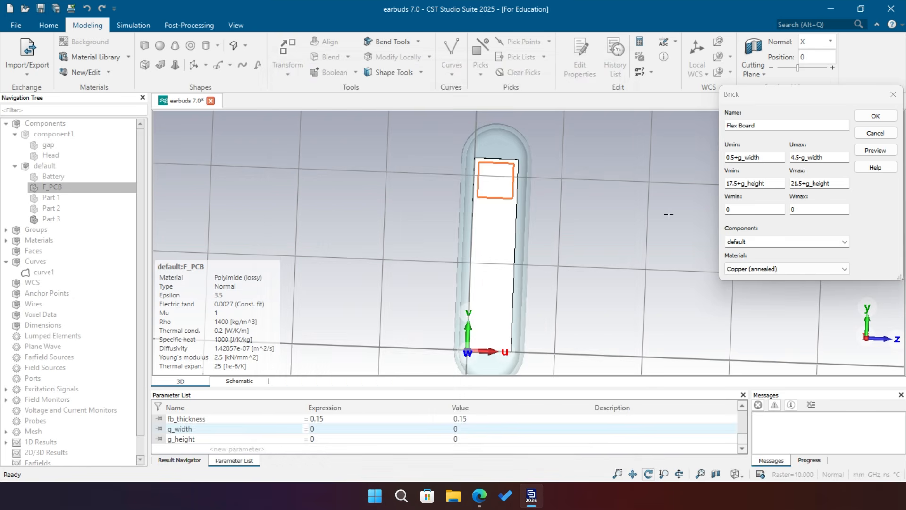
pyautogui.click(874, 117)
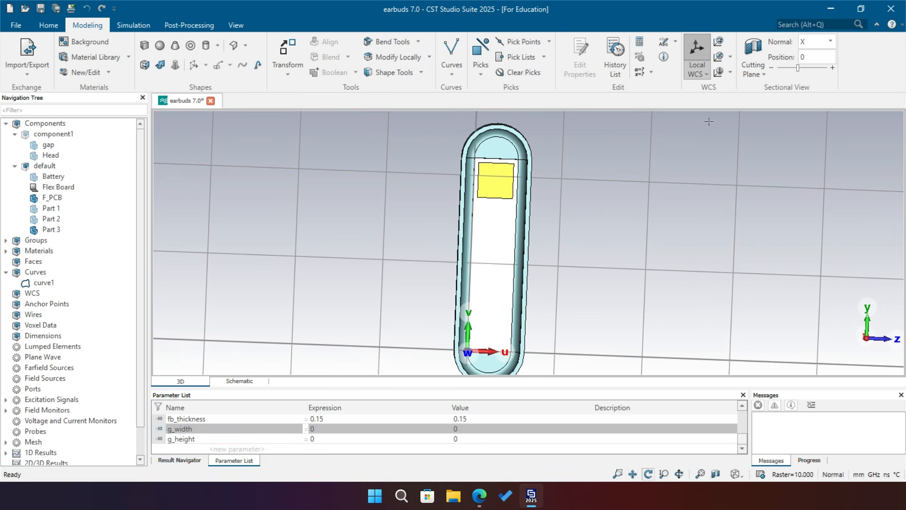
# - Set the parameter g_width to 1 and update the model parametrically
pyautogui.click(313, 429)
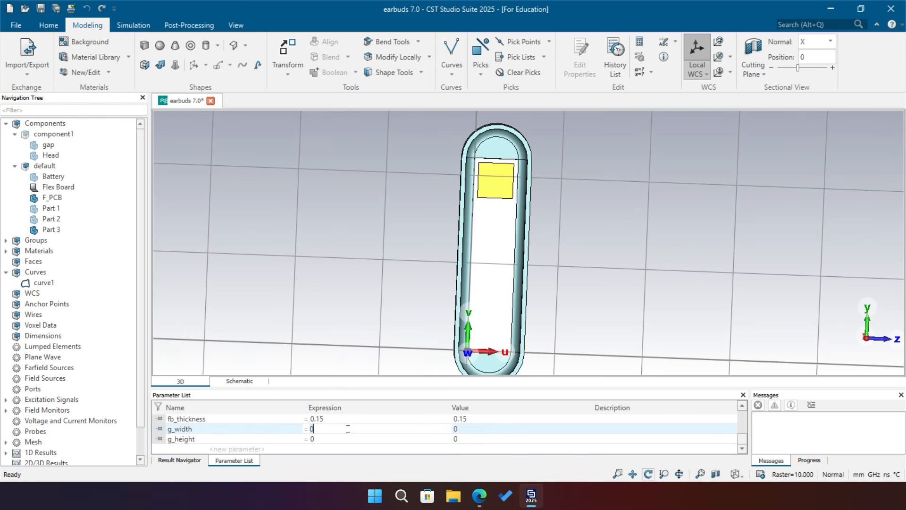
pyautogui.write('1')
pyautogui.press('Return')
pyautogui.press('F7')
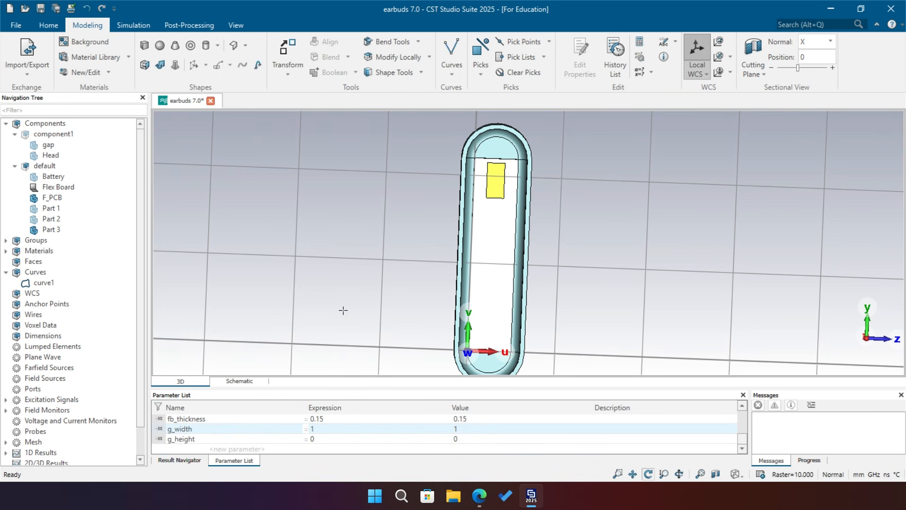
# - Set the parameter g_height to 2 and update the model
pyautogui.click(313, 439)
pyautogui.write('2')
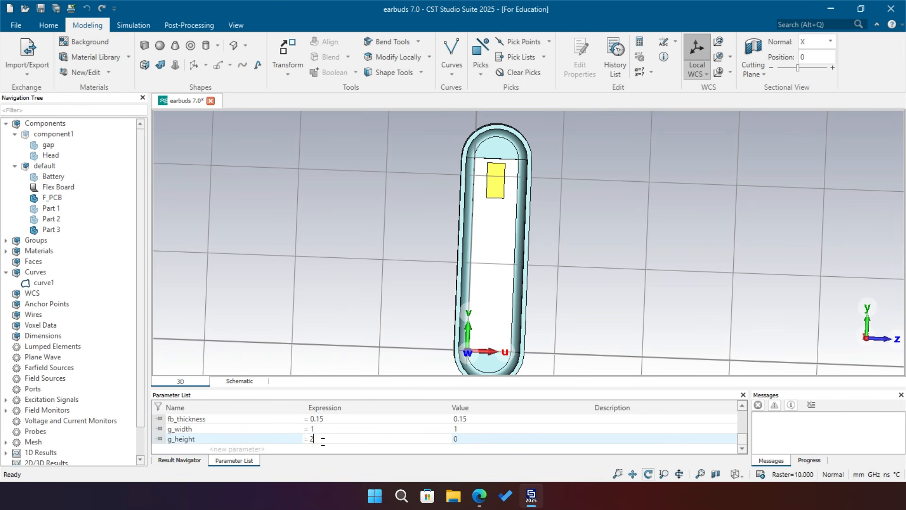
pyautogui.press('Return')
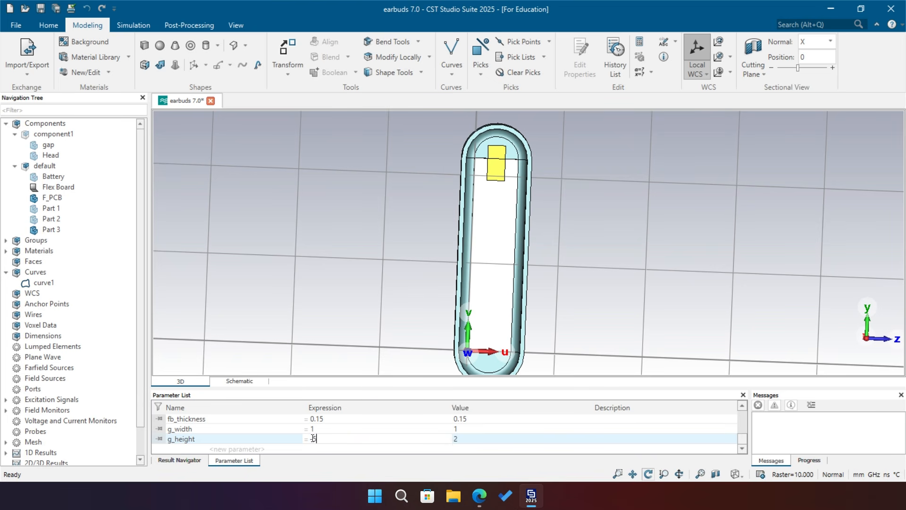
# - Set the parameter g_height to -5, update the model and save the project
pyautogui.press('Return')
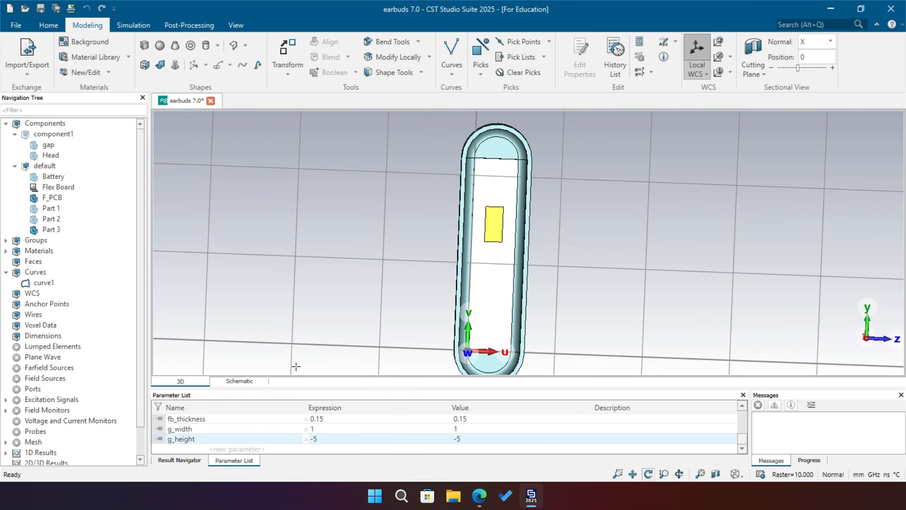
pyautogui.click(41, 8)
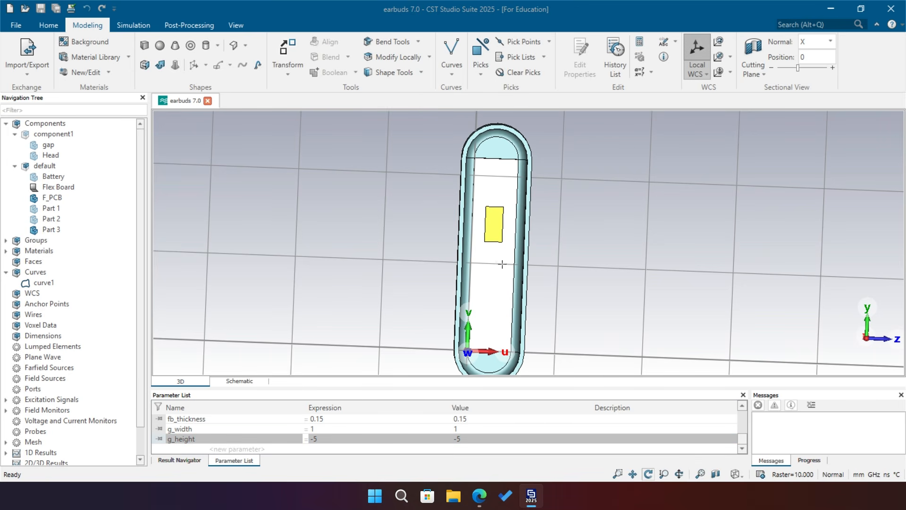
# - Try to update the model with the parameter g_width set to 2
pyautogui.scroll(3, 498, 258)
pyautogui.scroll(-4, 496, 255)
pyautogui.click(313, 429)
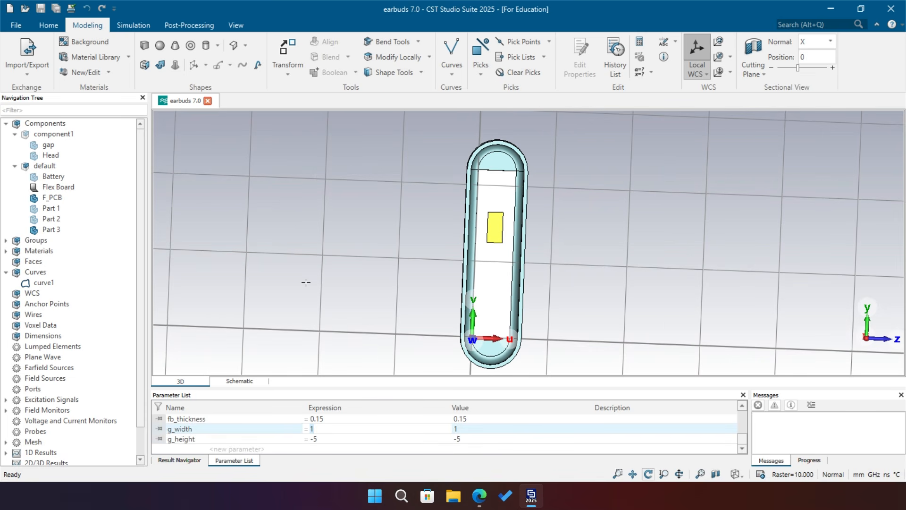
pyautogui.write('2')
pyautogui.press('Return')
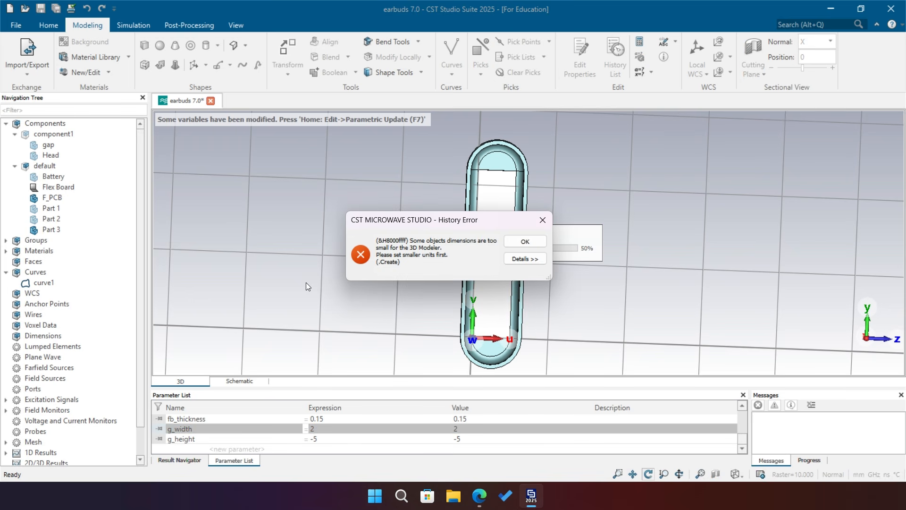
pyautogui.click(525, 242)
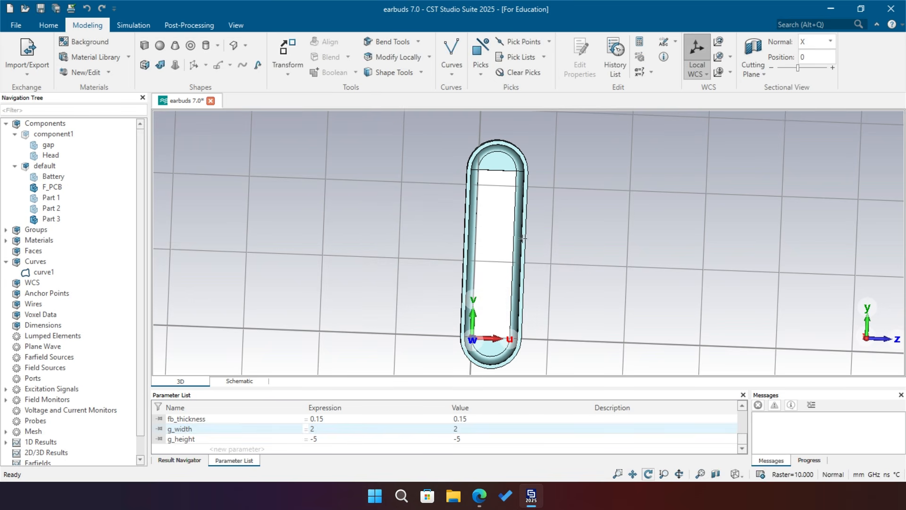
# - Set the parameter g_width to 1.5 and update the model parametrically
pyautogui.click(315, 431)
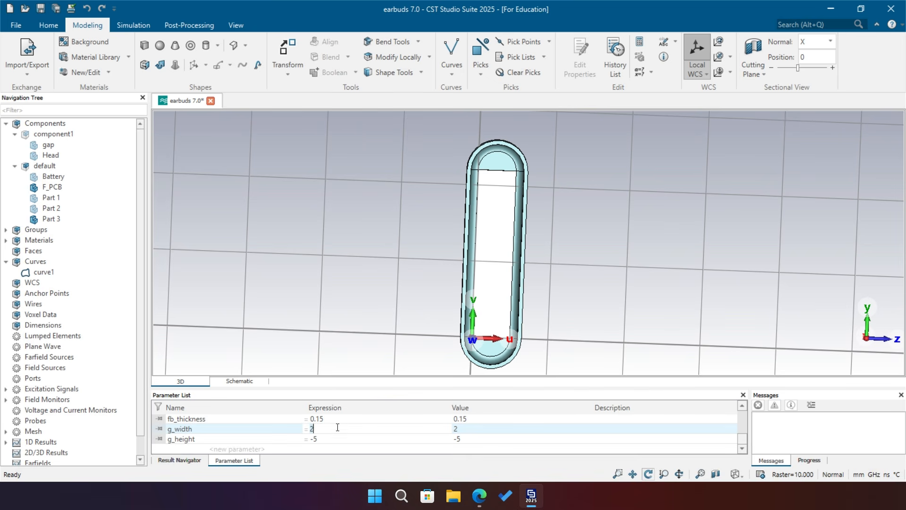
pyautogui.press('BackSpace')
pyautogui.write('1.5')
pyautogui.press('Return')
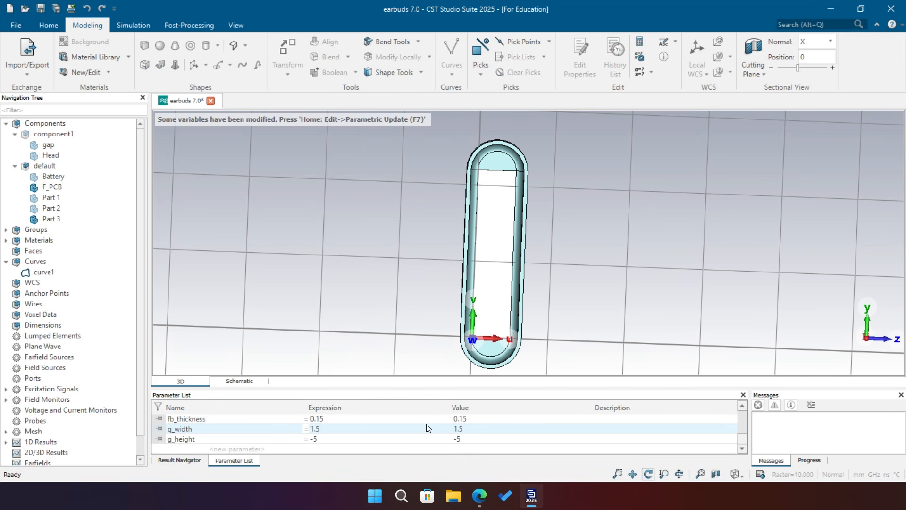
pyautogui.press('F7')
pyautogui.press('Return')
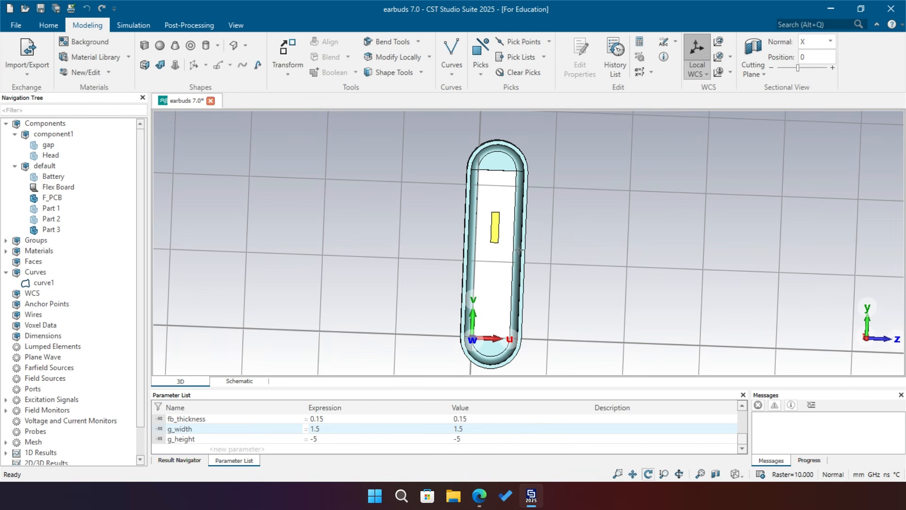
# - Start a 2D polygon curve with point-table entry and name it Antenna
pyautogui.scroll(3, 503, 225)
pyautogui.scroll(-1, 503, 225)
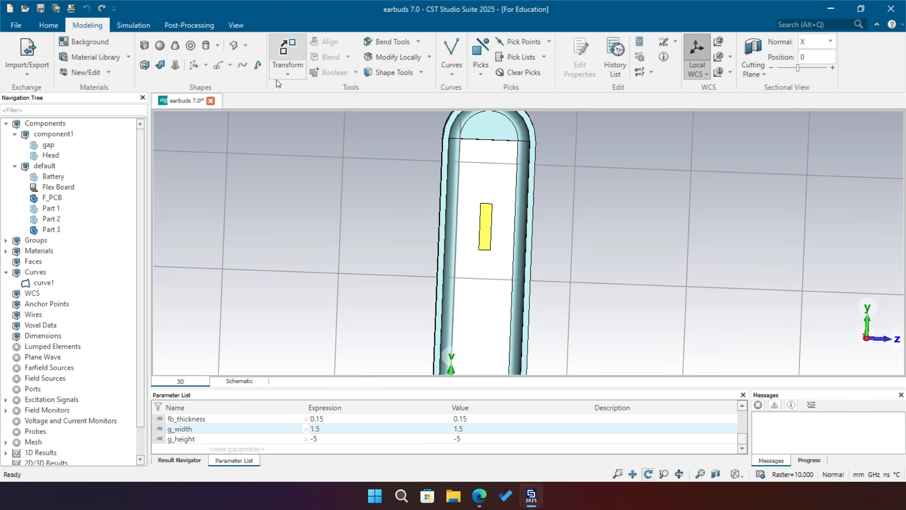
pyautogui.click(454, 69)
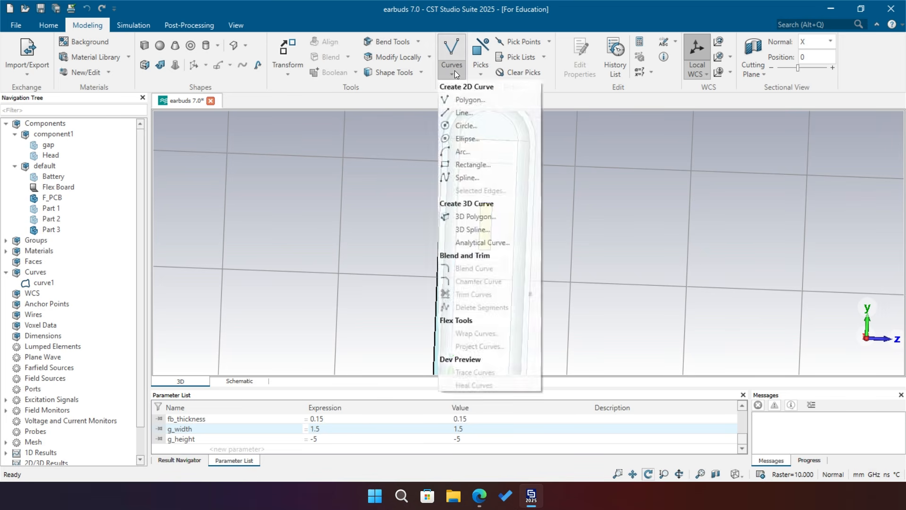
pyautogui.click(465, 101)
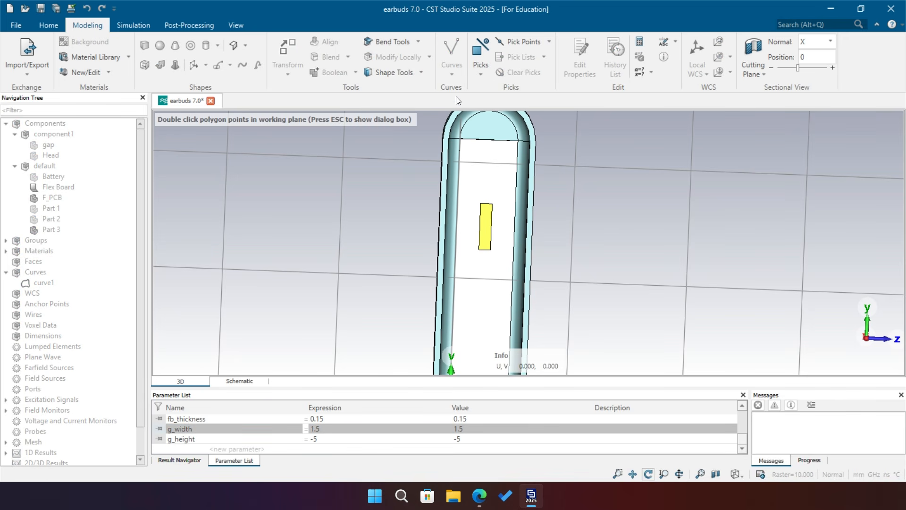
pyautogui.press('Escape')
pyautogui.write('Antenna')
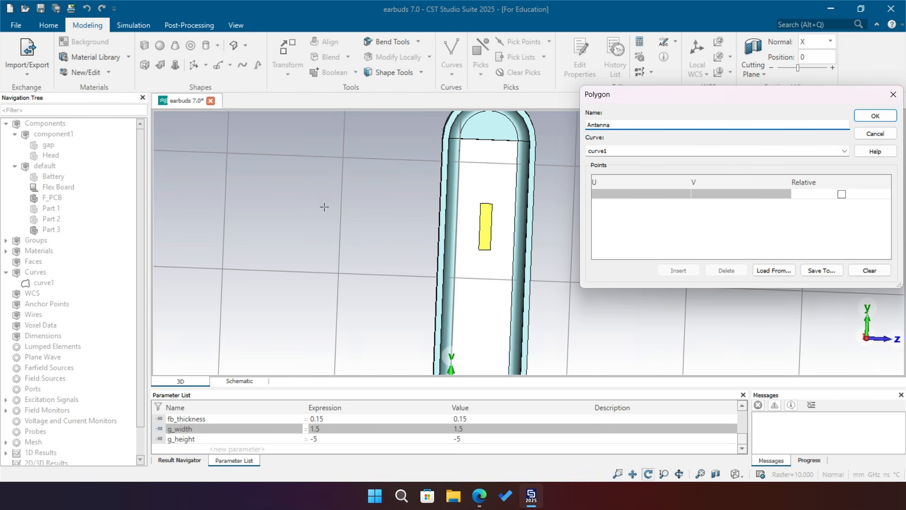
# - Set the first polygon point's U to 2.5+A_W1 and define the new parameter A_W1 as 0
pyautogui.click(621, 195)
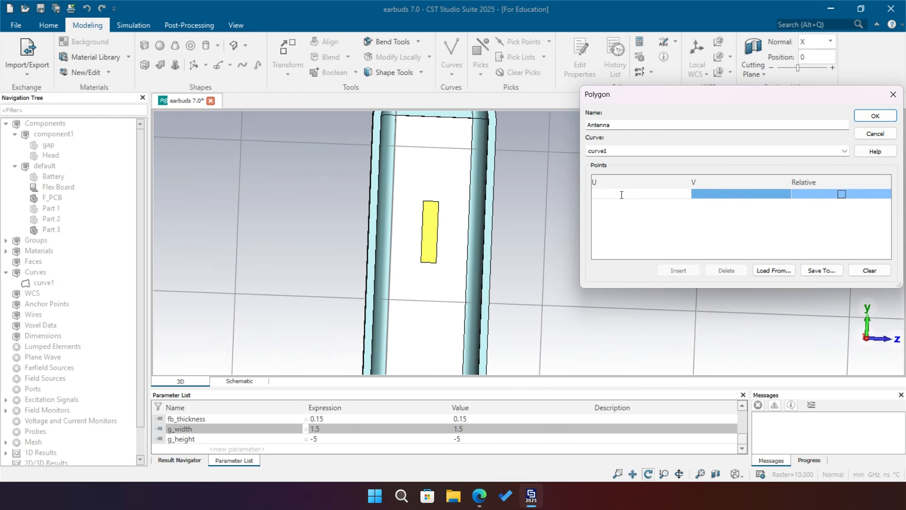
pyautogui.write('2.5')
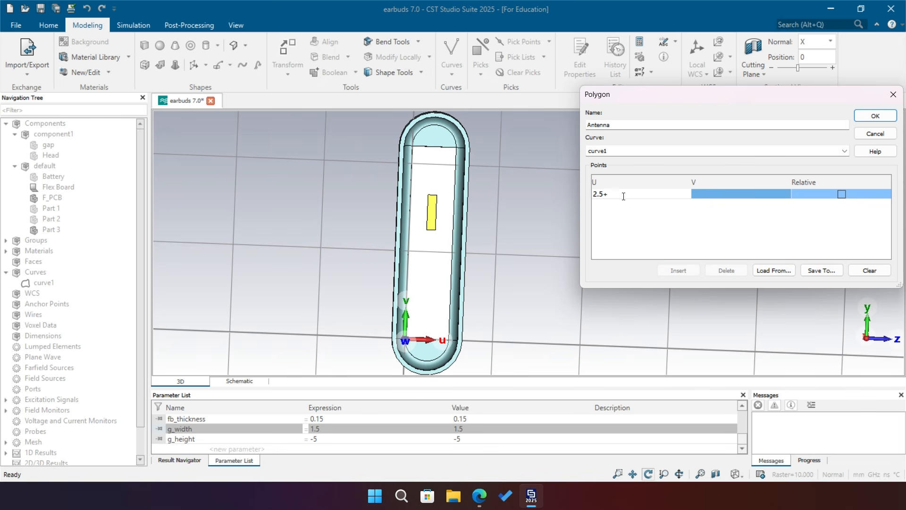
pyautogui.write('+A_W1')
pyautogui.press('Return')
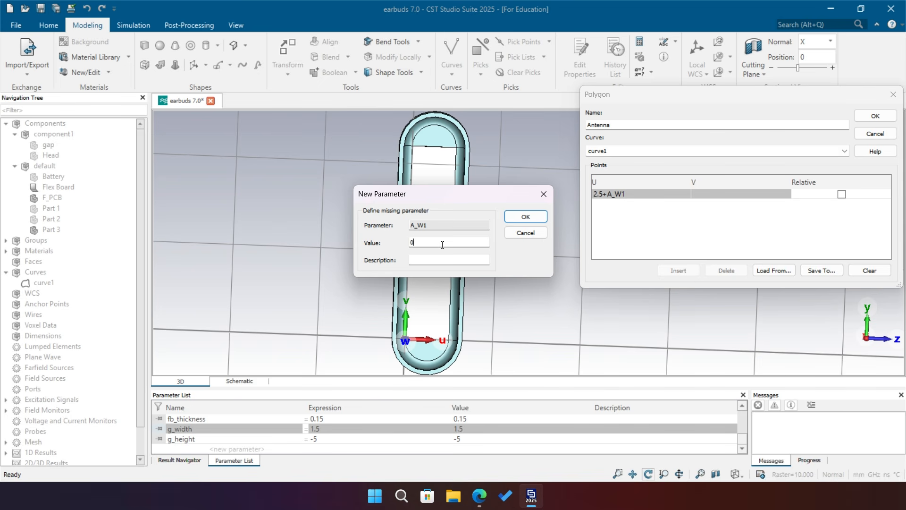
pyautogui.write('0')
pyautogui.click(526, 216)
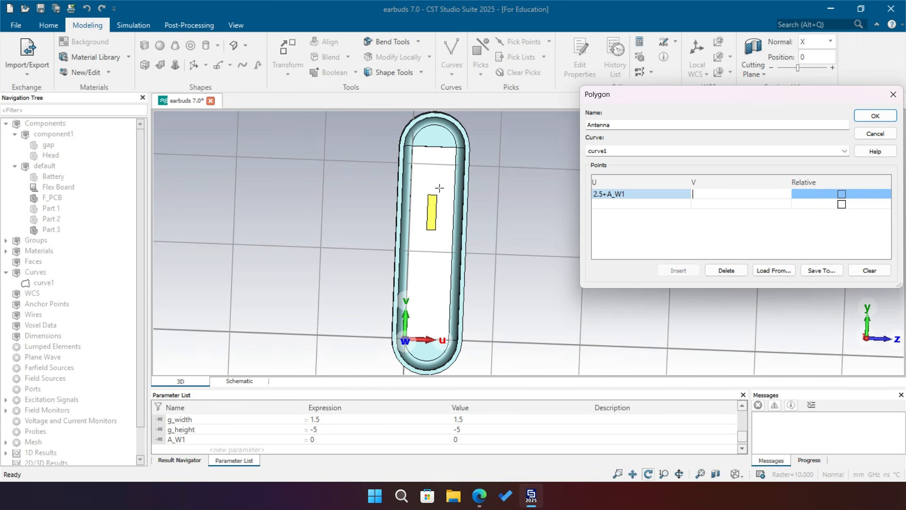
# - Set the first polygon point's V to 16+A_H1 and define the new parameter A_H1 as 0
pyautogui.click(694, 194)
pyautogui.write('16+A_H1')
pyautogui.click(751, 222)
pyautogui.click(522, 216)
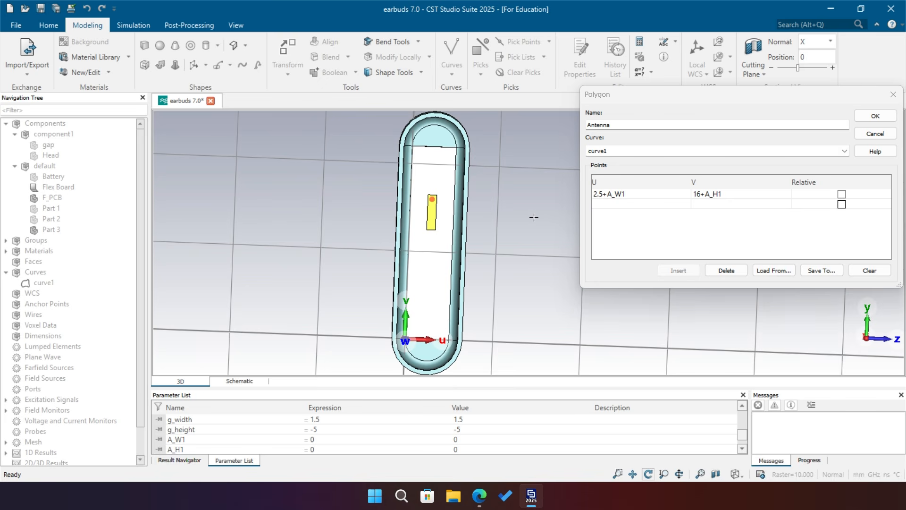
# - Change the first polygon point's V to 18+A_H1
pyautogui.scroll(6, 431, 218)
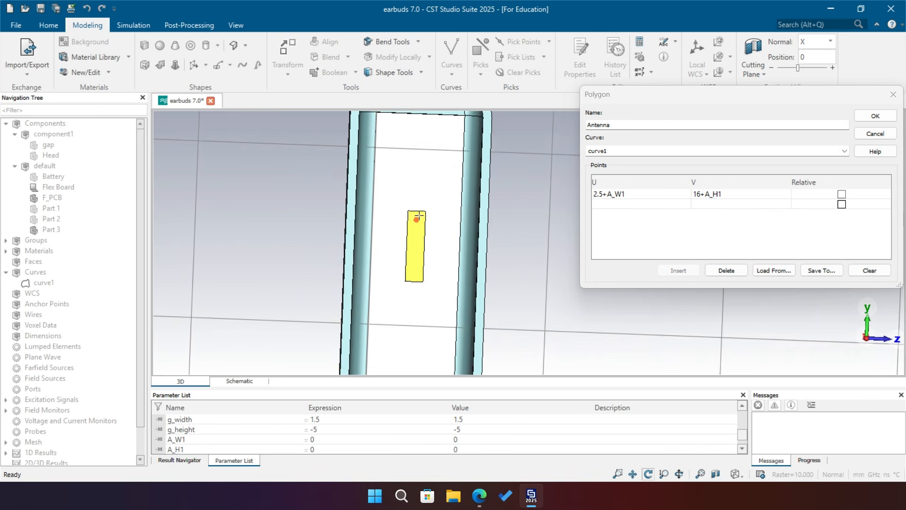
pyautogui.scroll(-2, 419, 216)
pyautogui.doubleClick(699, 193)
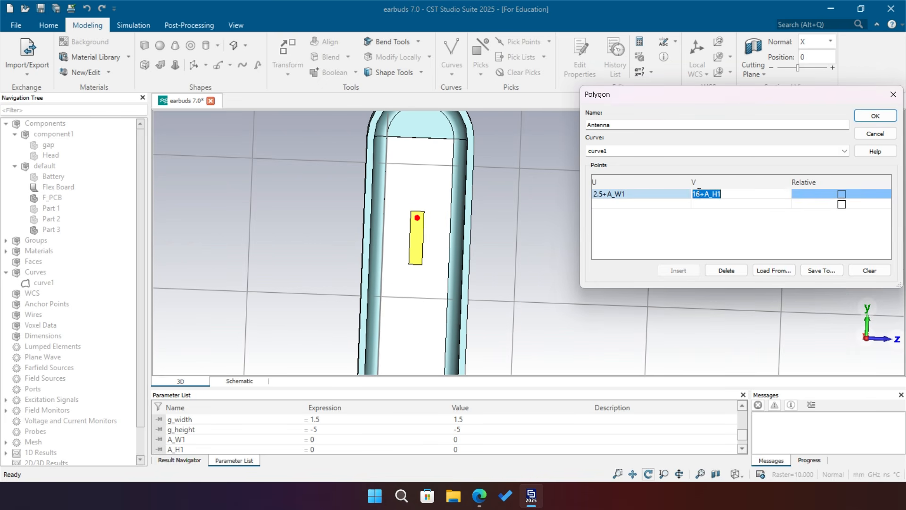
pyautogui.moveTo(696, 194); pyautogui.dragTo(701, 194)
pyautogui.write('8')
pyautogui.press('Return')
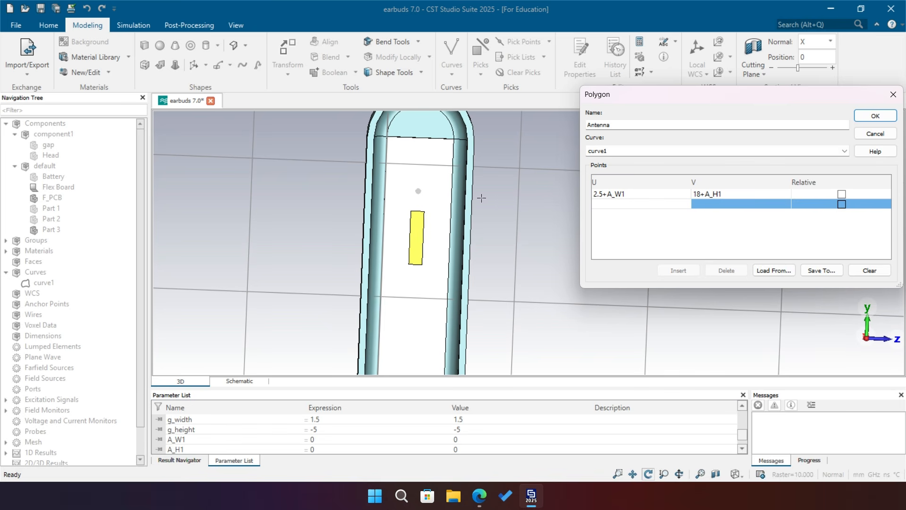
# - Reduce the first point's U to 2.5 and enter A_W1 as the second point's U
pyautogui.doubleClick(607, 195)
pyautogui.moveTo(608, 194); pyautogui.dragTo(632, 195)
pyautogui.hotkey('ctrl', 'c')
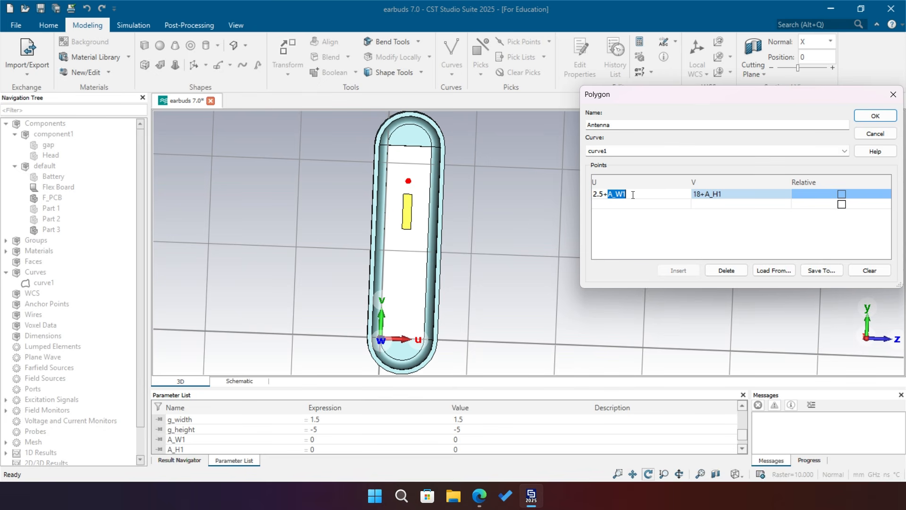
pyautogui.press('BackSpace')
pyautogui.press('BackSpace')
pyautogui.click(603, 203)
pyautogui.hotkey('ctrl', 'v')
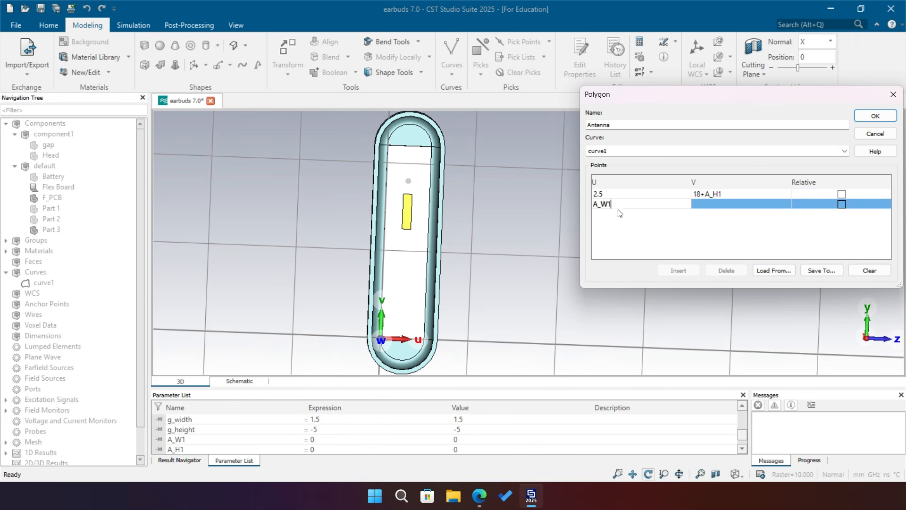
# - Set the second polygon point's V to 18+A_H1, copied from the first point
pyautogui.press('Tab')
pyautogui.hotkey('ctrl', 'v')
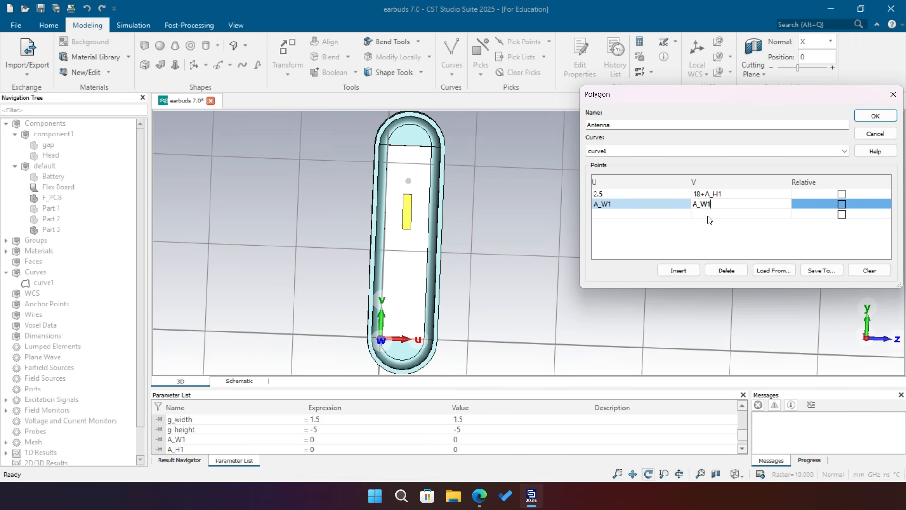
pyautogui.tripleClick(709, 194)
pyautogui.hotkey('ctrl', 'c')
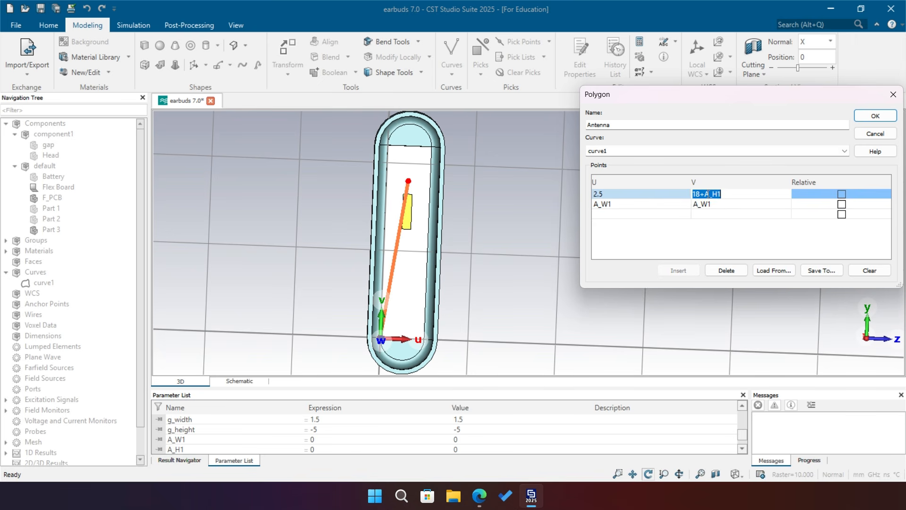
pyautogui.click(707, 205)
pyautogui.doubleClick(706, 206)
pyautogui.hotkey('ctrl', 'v')
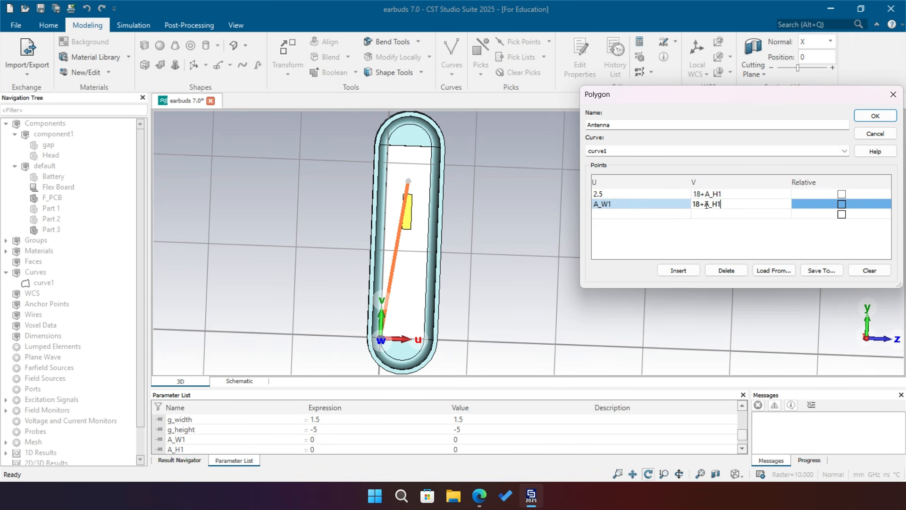
pyautogui.click(727, 215)
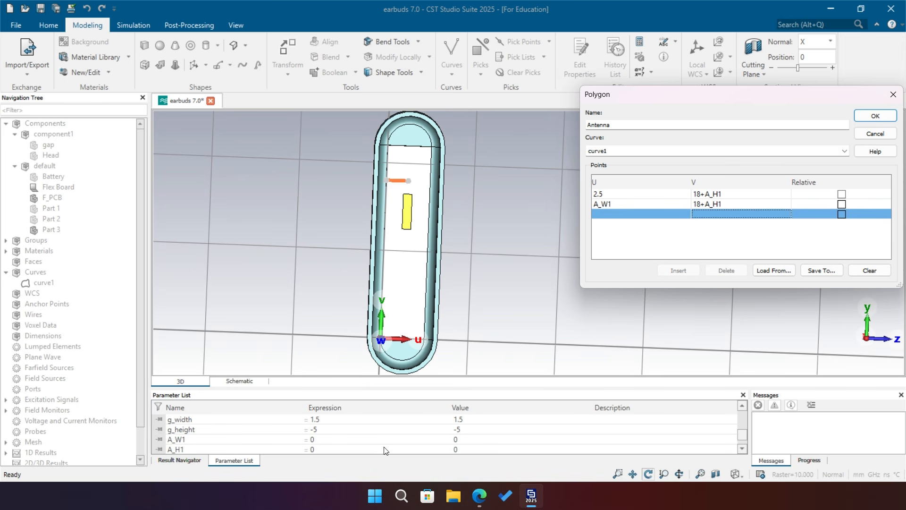
# - Try the values 2 and 4.5 for the parameter A_W1 on the antenna polygon preview
pyautogui.doubleClick(312, 440)
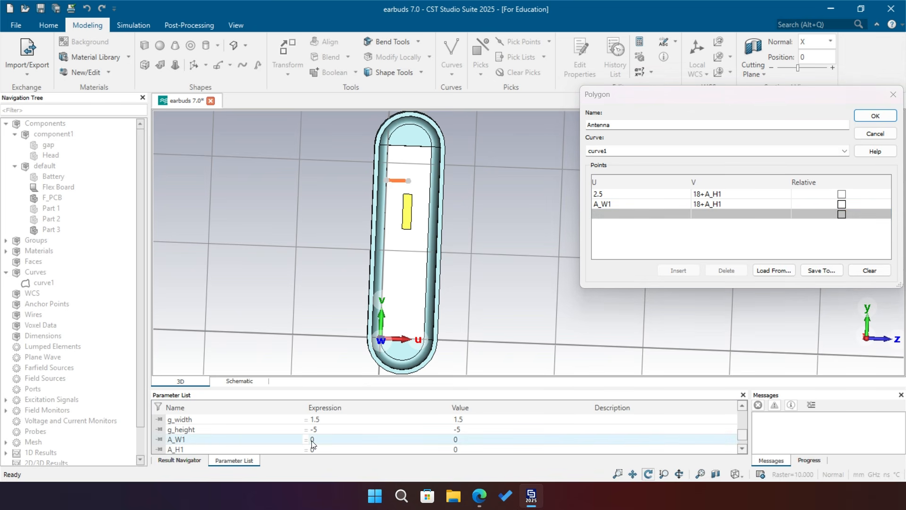
pyautogui.write('2')
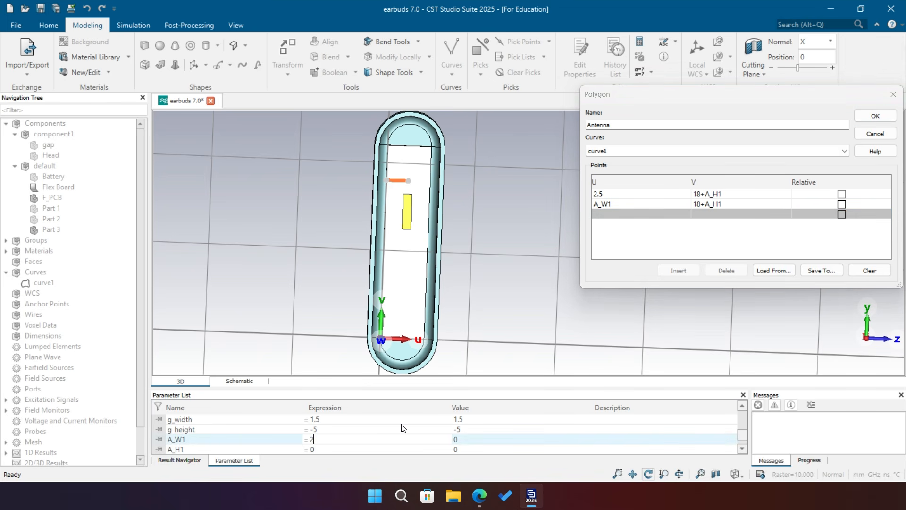
pyautogui.press('Return')
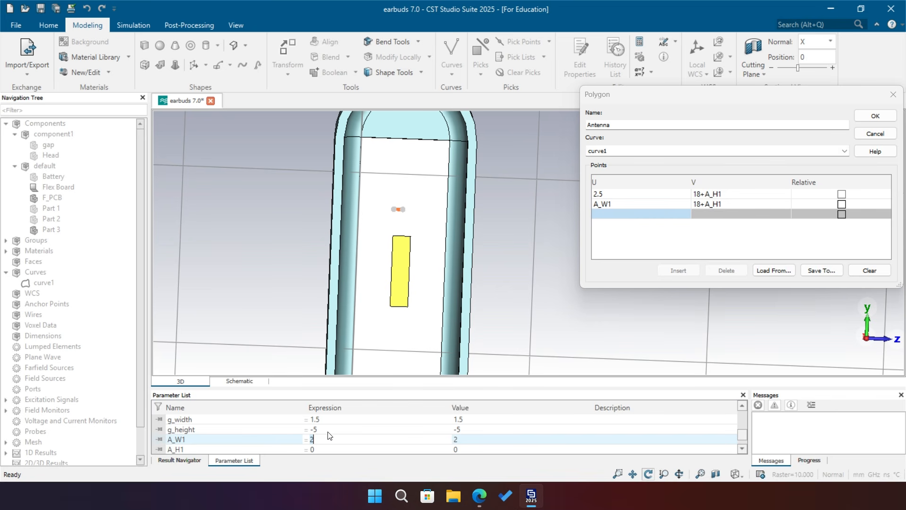
pyautogui.write('4.5')
pyautogui.press('Return')
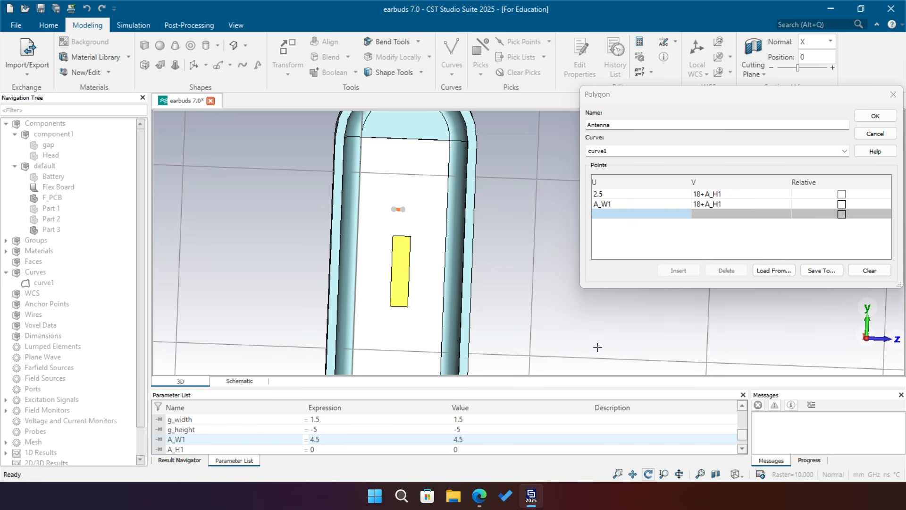
pyautogui.click(669, 214)
# - Set the parameter A_W1 to 4 and refresh the polygon preview
pyautogui.doubleClick(349, 439)
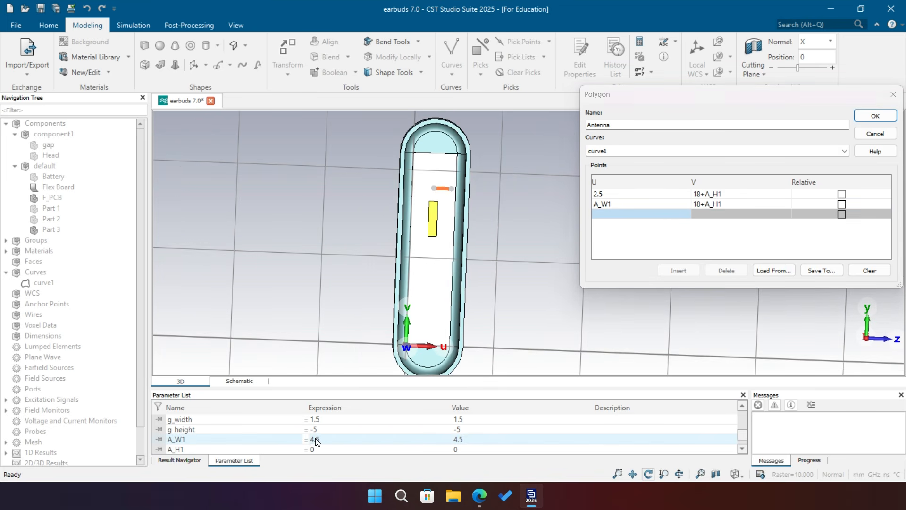
pyautogui.write('4')
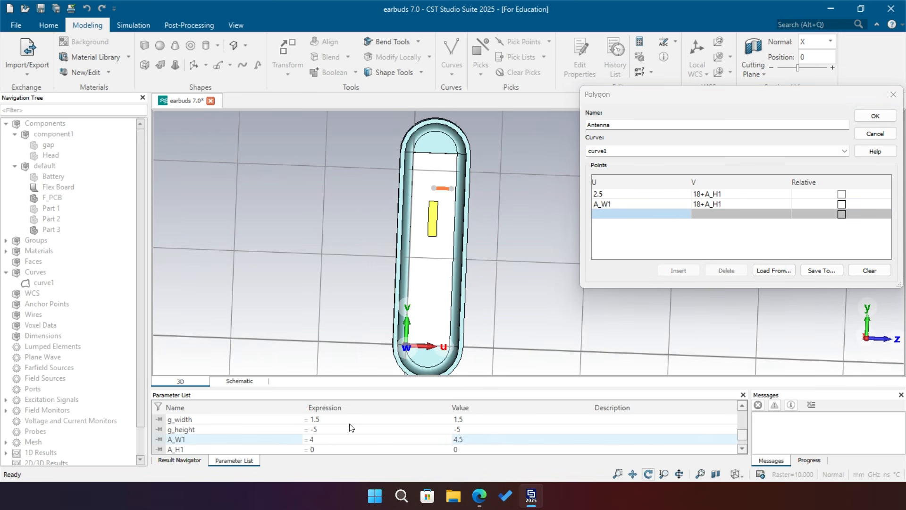
pyautogui.click(647, 250)
pyautogui.scroll(3, 454, 182)
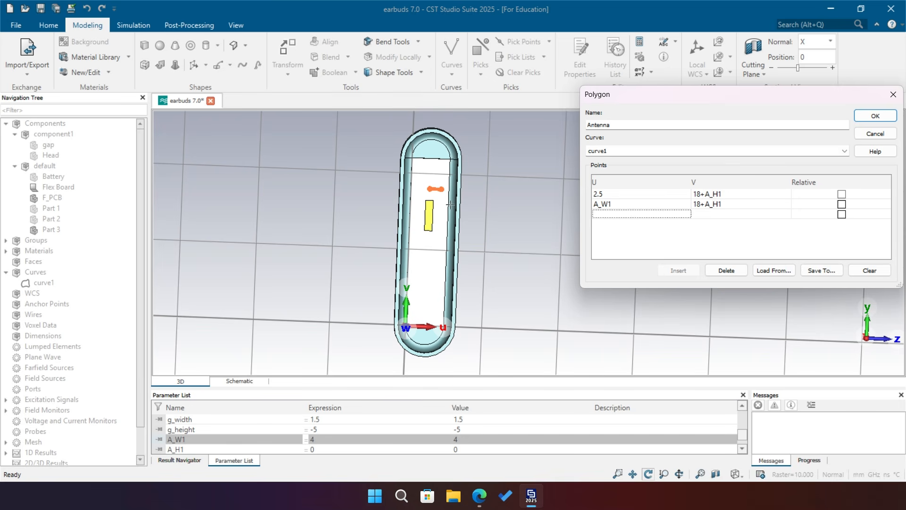
# - Add a third polygon point with U set to A_W1 and V set to A_H1
pyautogui.click(613, 204)
pyautogui.doubleClick(650, 214)
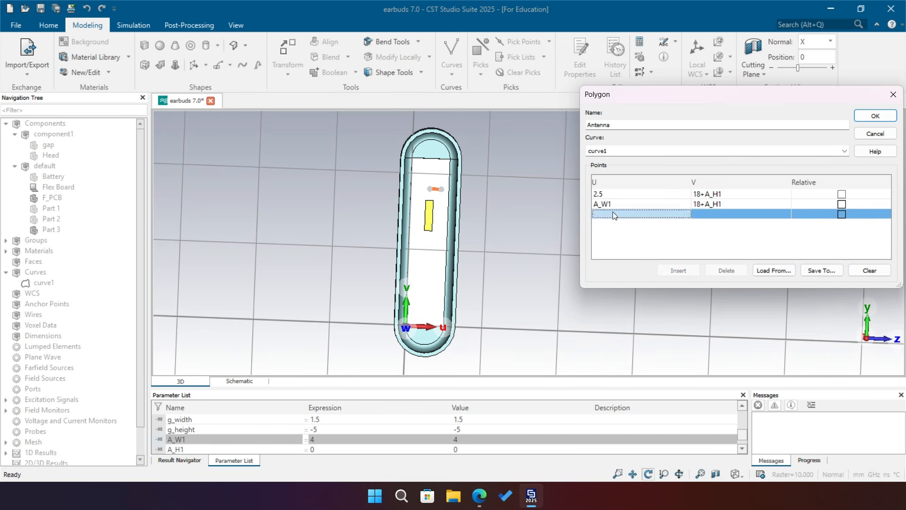
pyautogui.write('A_W1')
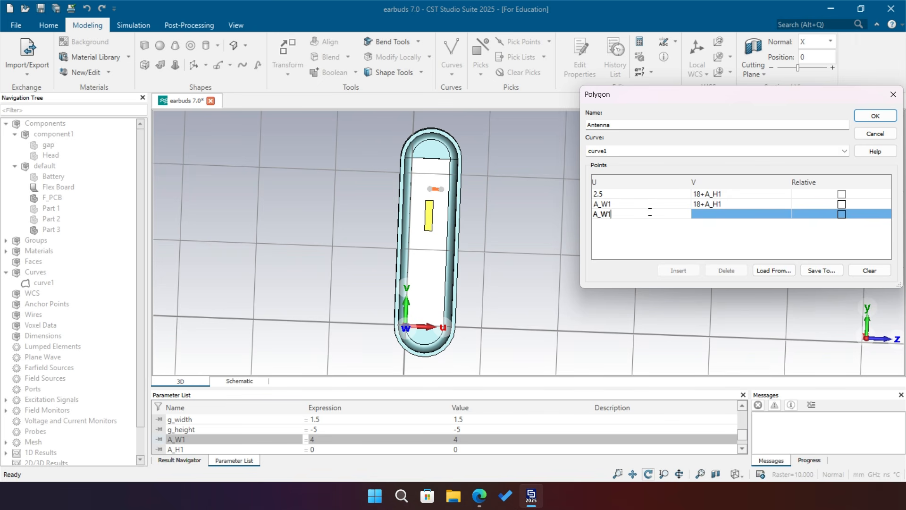
pyautogui.click(712, 213)
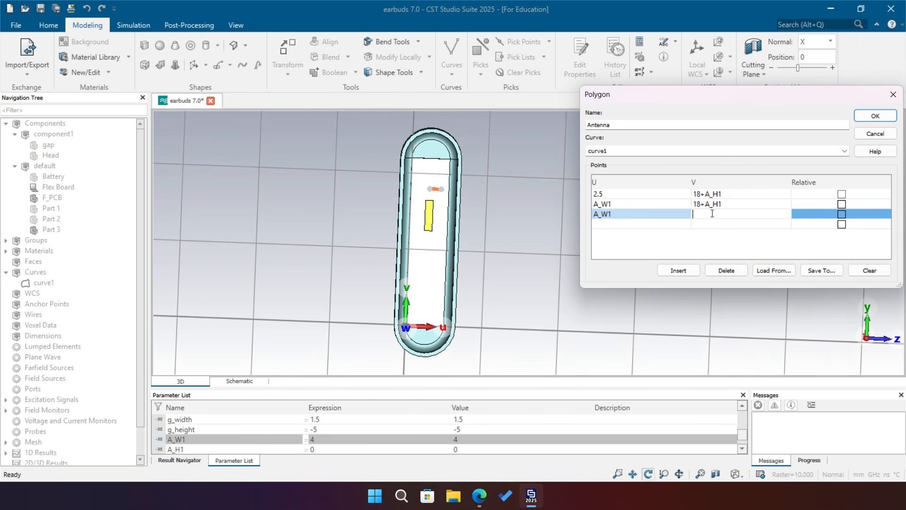
pyautogui.write('A_H1')
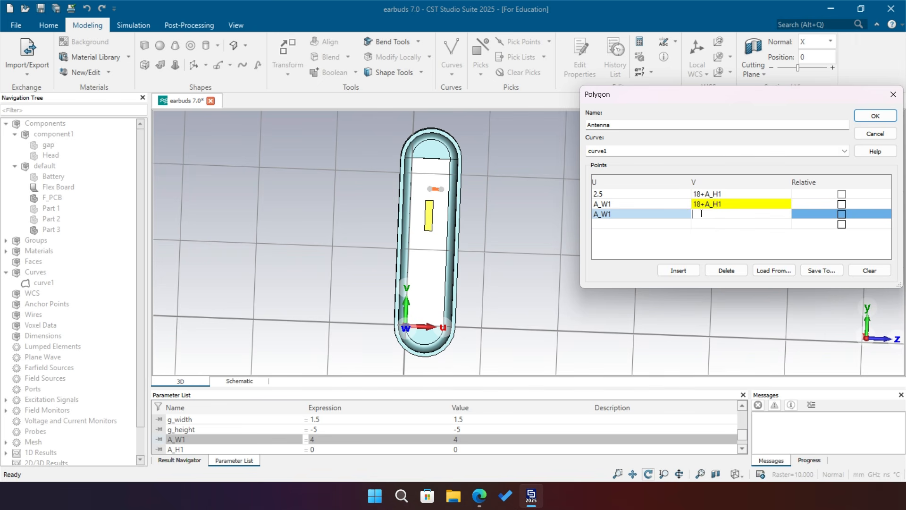
pyautogui.click(726, 224)
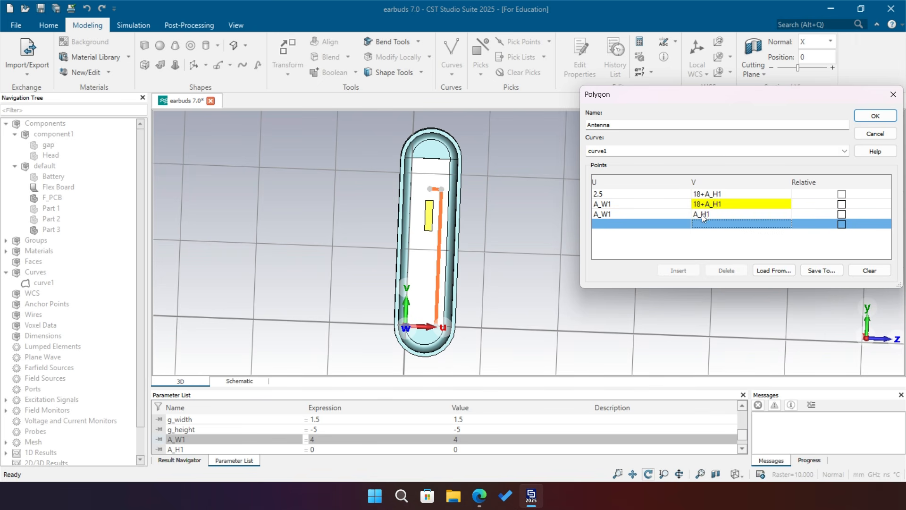
# - Reduce the second polygon point's V expression to 18
pyautogui.click(717, 204)
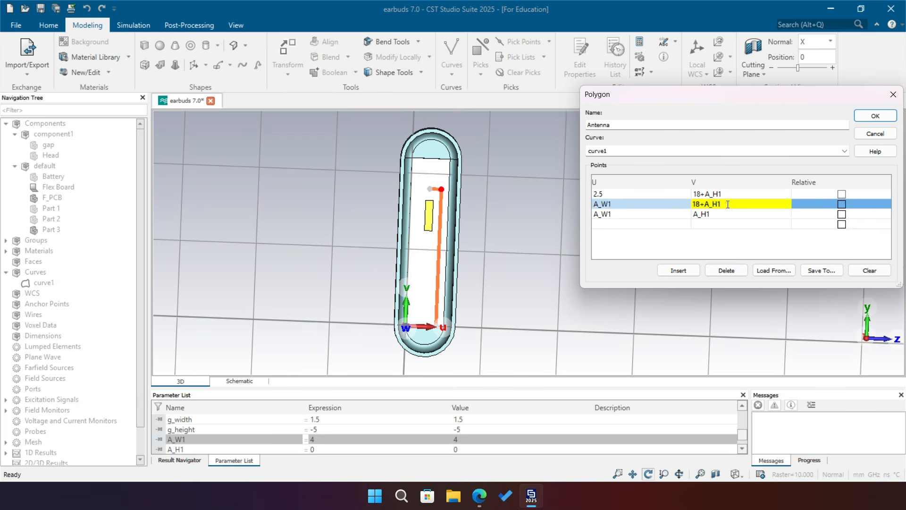
pyautogui.click(733, 204)
pyautogui.press('BackSpace')
pyautogui.press('BackSpace')
pyautogui.press('BackSpace')
pyautogui.press('BackSpace')
pyautogui.press('BackSpace')
pyautogui.press('Return')
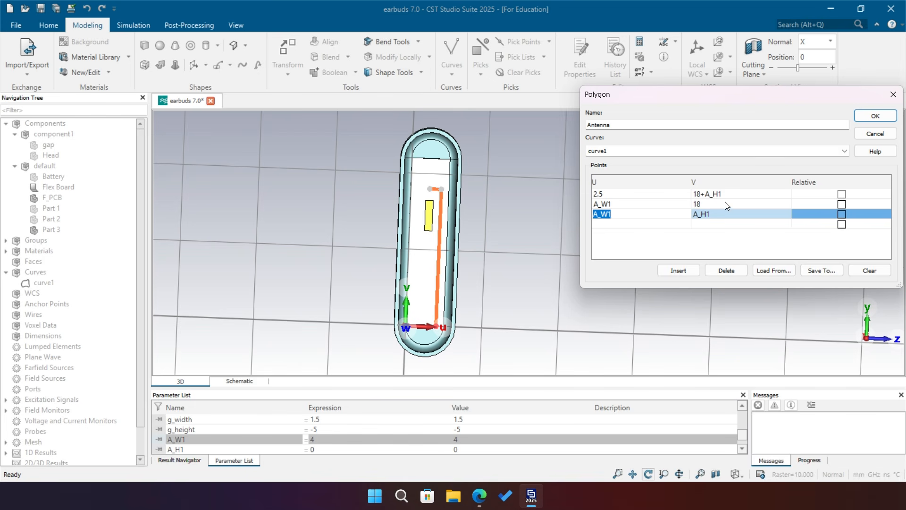
# - Reduce the first polygon point's V expression to 18
pyautogui.click(731, 195)
pyautogui.click(733, 198)
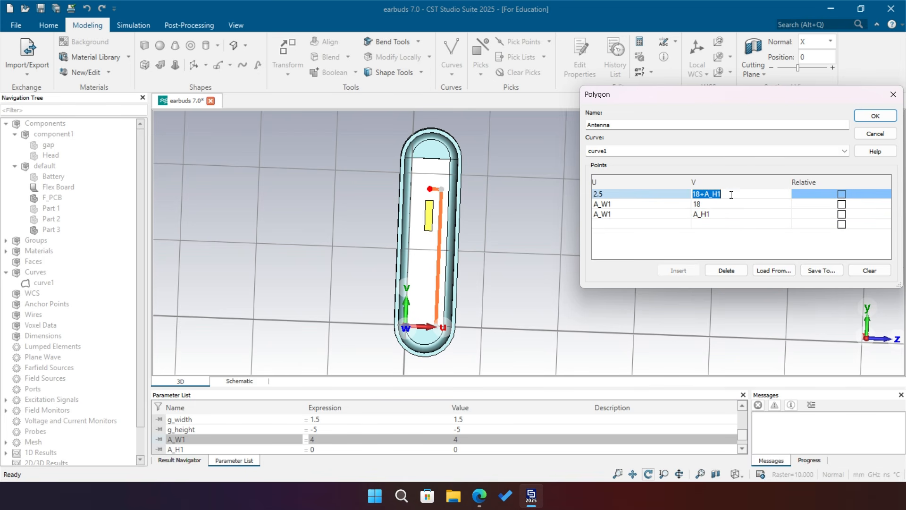
pyautogui.click(737, 190)
pyautogui.press('BackSpace')
pyautogui.press('BackSpace')
pyautogui.press('BackSpace')
pyautogui.press('BackSpace')
pyautogui.press('BackSpace')
pyautogui.click(712, 226)
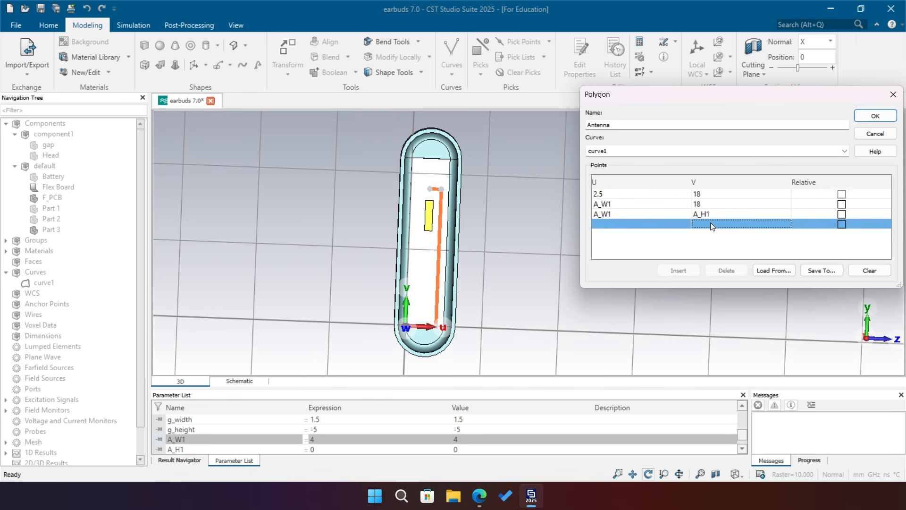
# - Set the parameter A_H1 to 1 and refresh the polygon preview
pyautogui.click(313, 449)
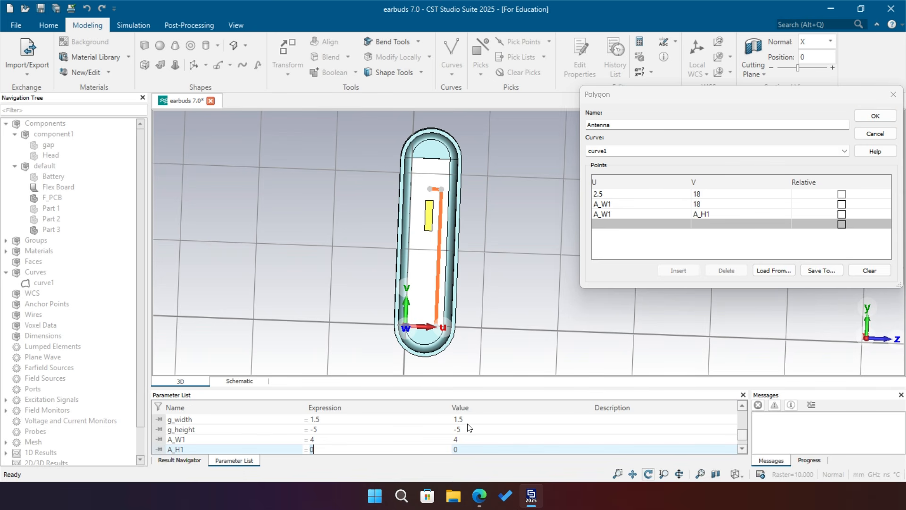
pyautogui.write('1')
pyautogui.press('Return')
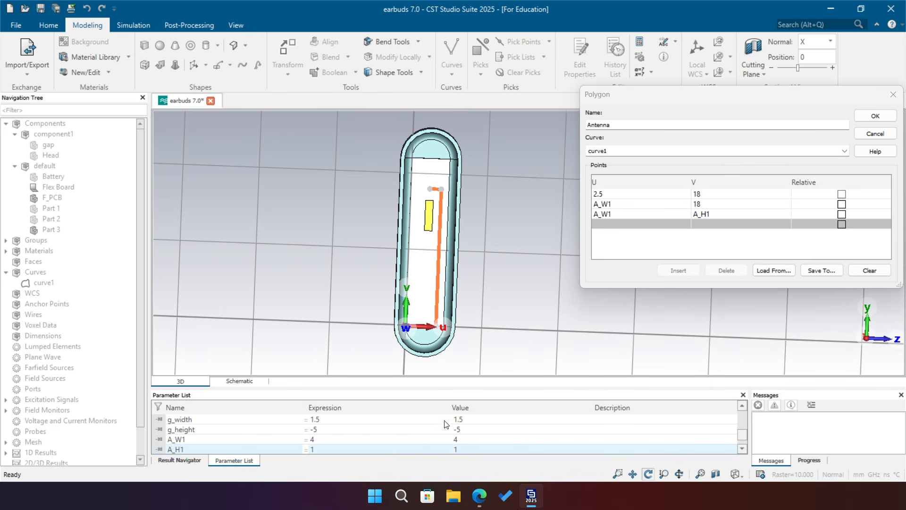
pyautogui.click(667, 245)
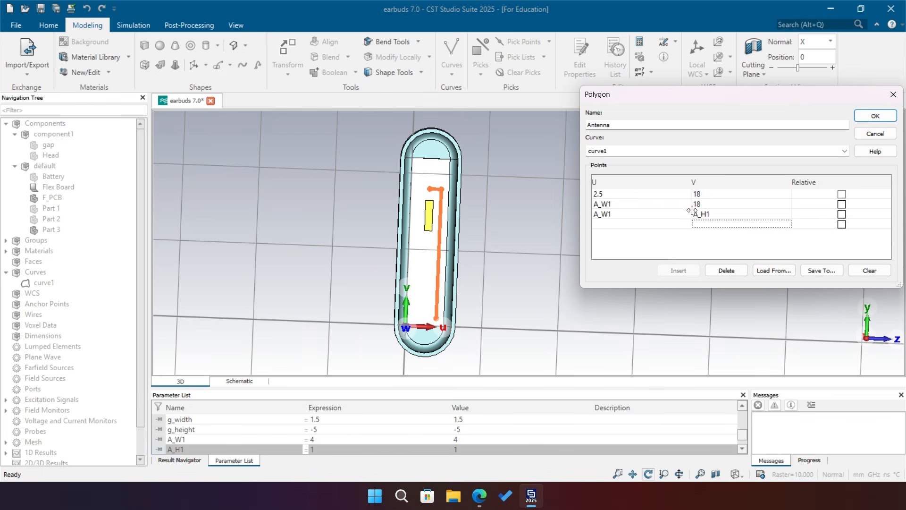
# - Add a fourth polygon point with U set to the new parameter A_W2, defined as 1, and V set to A_H1
pyautogui.click(623, 224)
pyautogui.write('A')
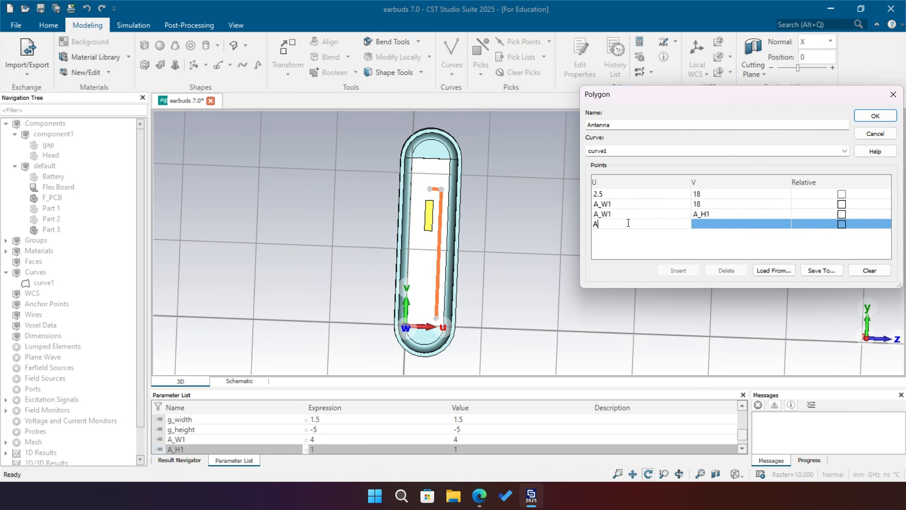
pyautogui.write('_W2')
pyautogui.click(710, 237)
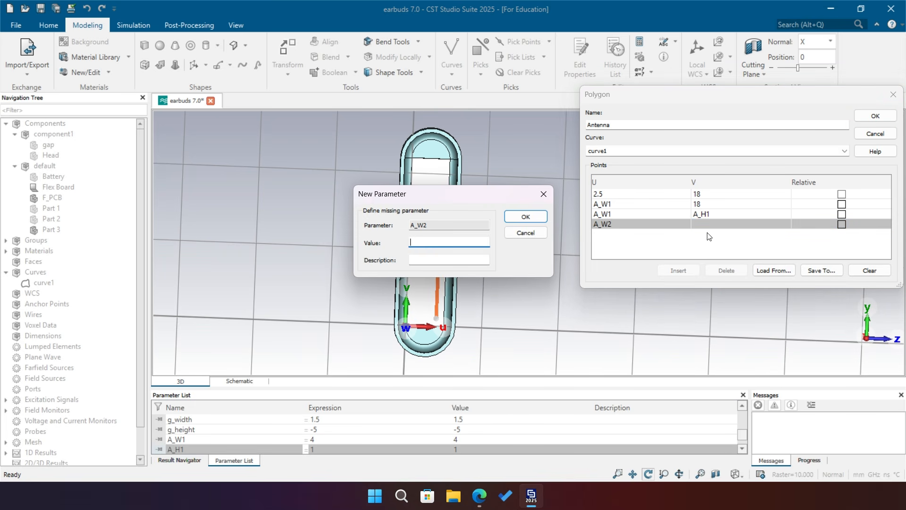
pyautogui.write('1')
pyautogui.press('Return')
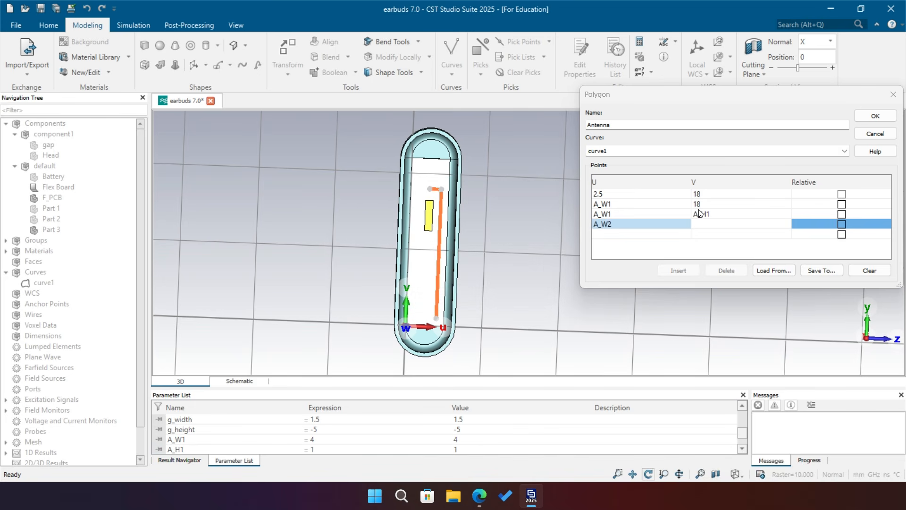
pyautogui.doubleClick(705, 214)
pyautogui.hotkey('ctrl', 'c')
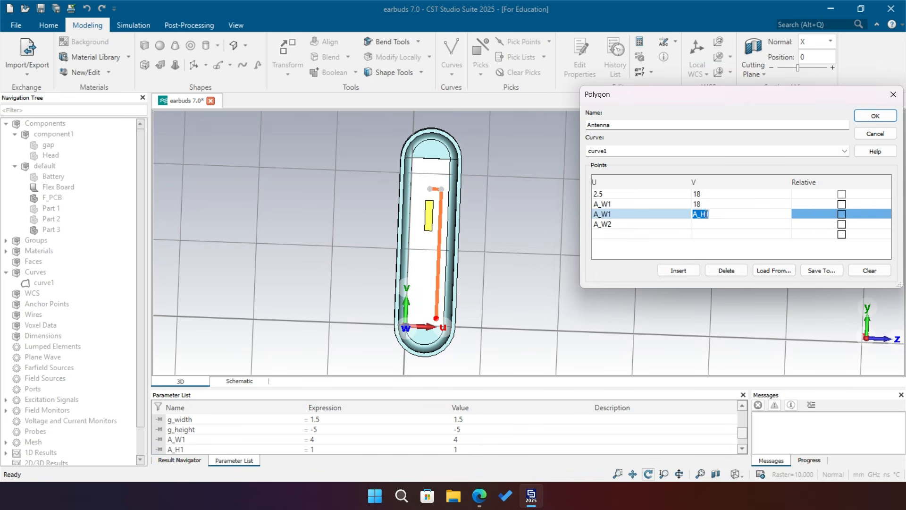
pyautogui.doubleClick(705, 224)
pyautogui.hotkey('ctrl', 'v')
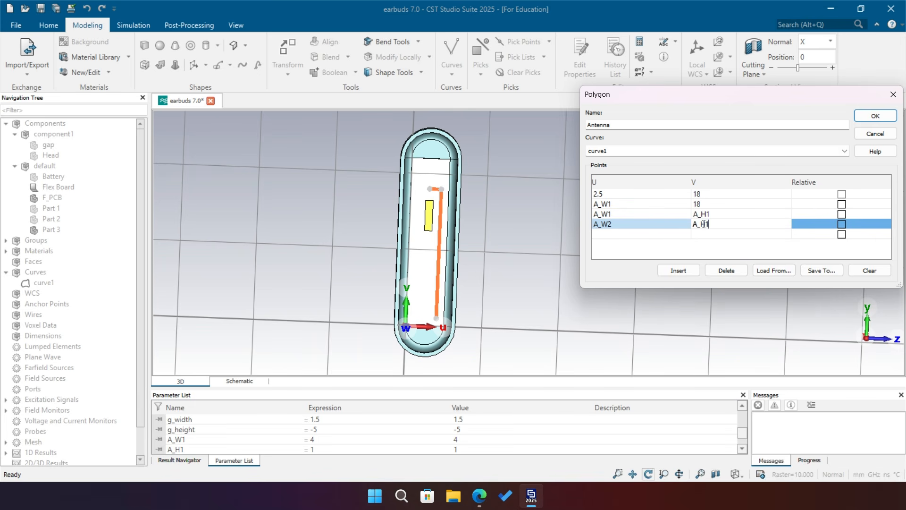
pyautogui.click(669, 236)
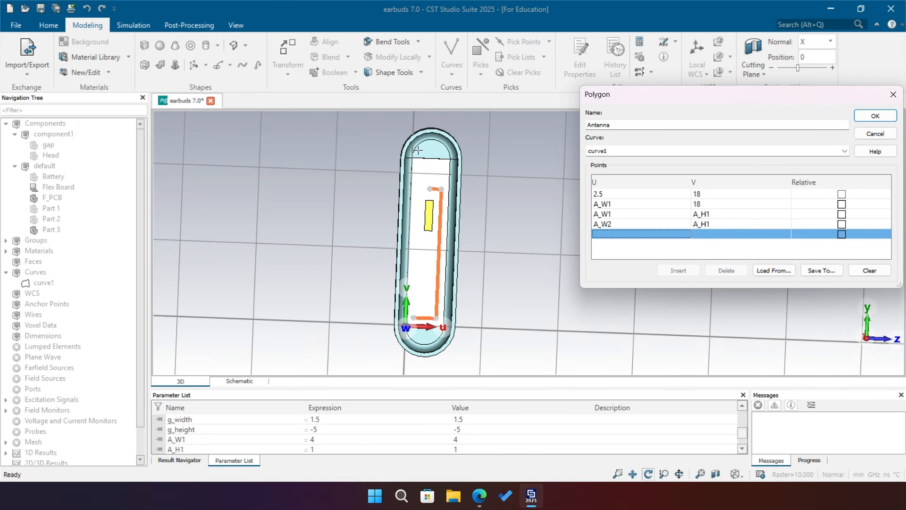
# - Add a fifth polygon point with A_H2 in both U and V, defining the new parameter A_H2 as 21
pyautogui.click(622, 238)
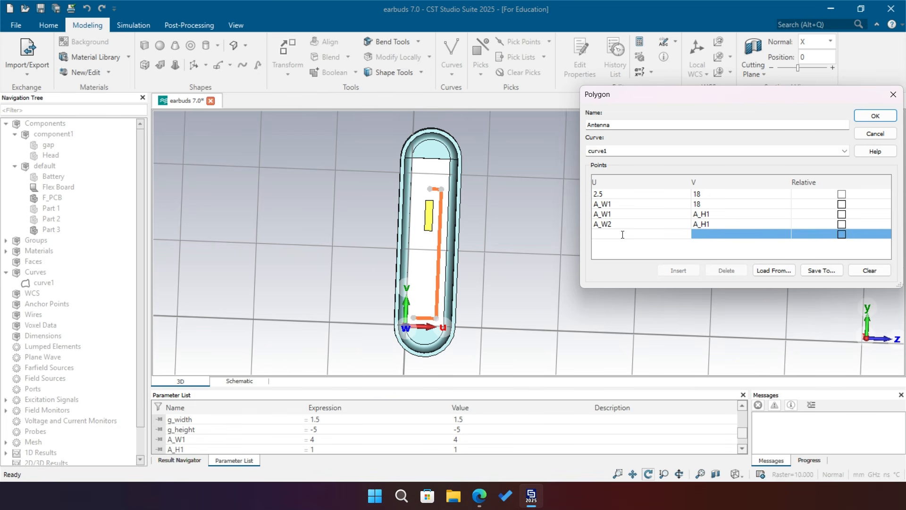
pyautogui.write('A_H2')
pyautogui.press('Return')
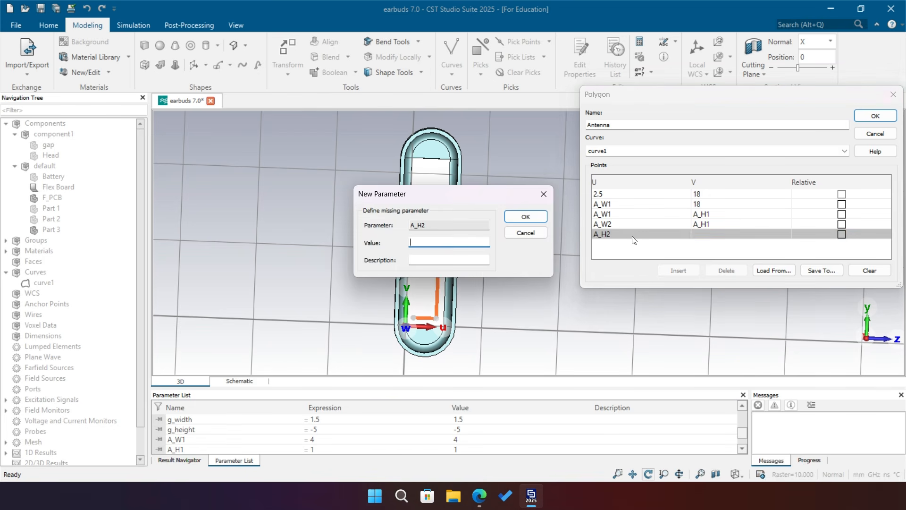
pyautogui.write('21')
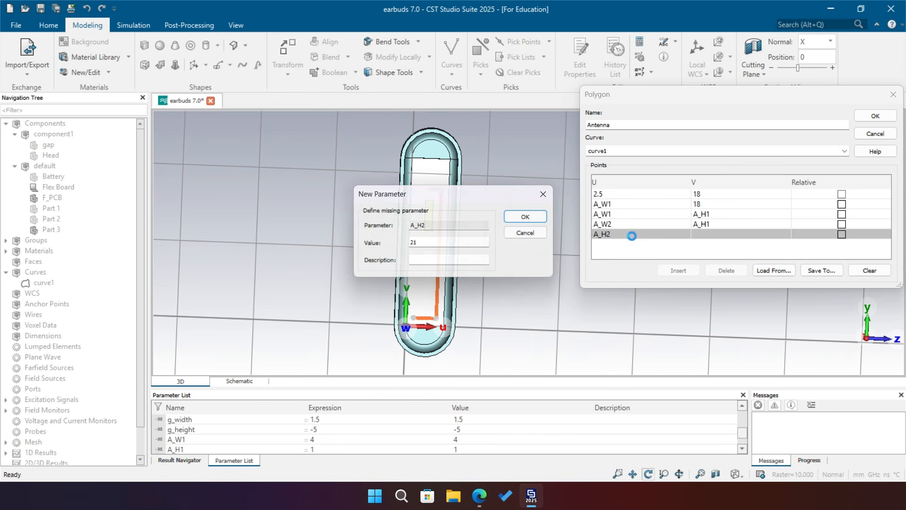
pyautogui.press('Return')
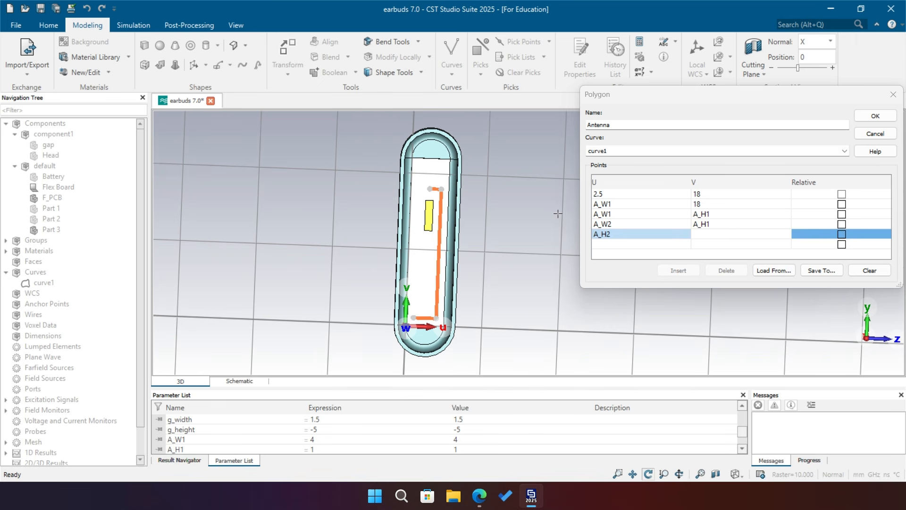
pyautogui.click(599, 234)
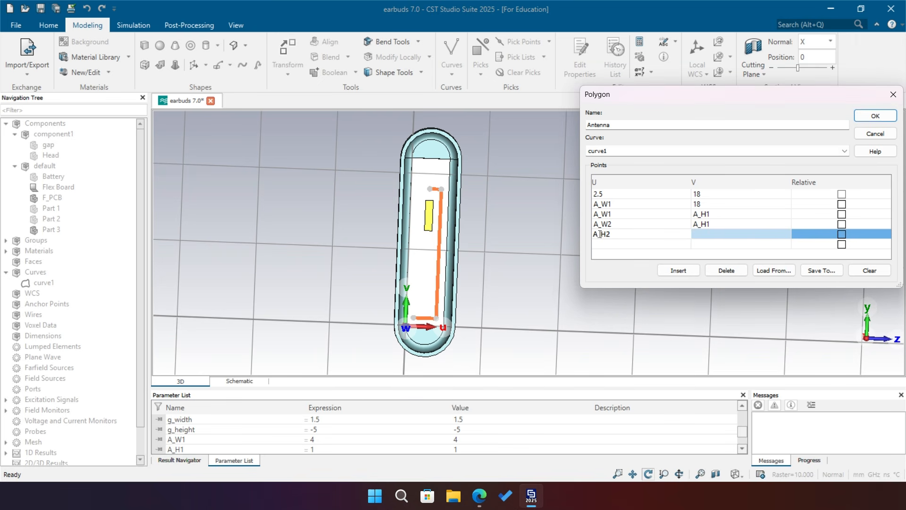
pyautogui.doubleClick(599, 234)
pyautogui.press('BackSpace')
pyautogui.write('A_H2')
pyautogui.click(726, 234)
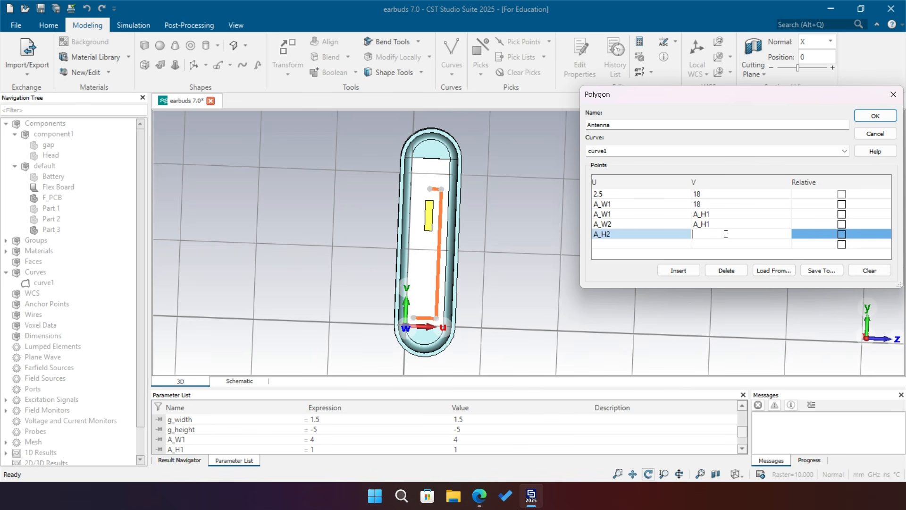
pyautogui.write('A_H2')
pyautogui.click(656, 233)
pyautogui.click(656, 233)
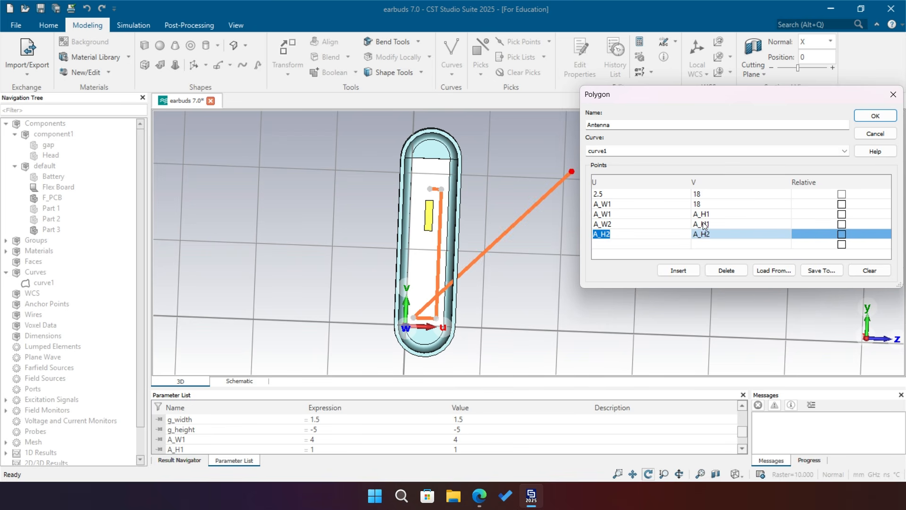
# - Replace the fifth polygon point's U expression with A_W2
pyautogui.click(604, 224)
pyautogui.hotkey('ctrl', 'c')
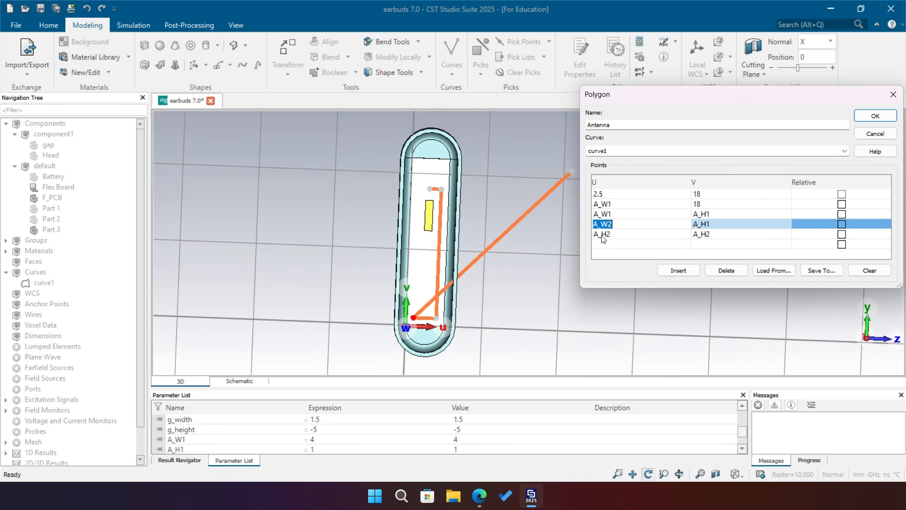
pyautogui.click(602, 235)
pyautogui.hotkey('ctrl', 'v')
pyautogui.click(676, 253)
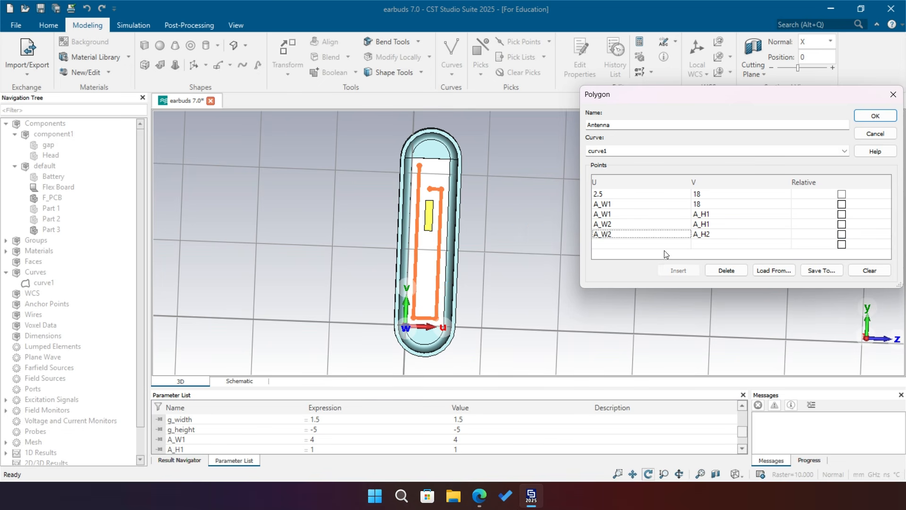
# - Add a sixth polygon point with U set to A_W3, defined as 3, and V set to A_H2, and create the polygon
pyautogui.doubleClick(704, 233)
pyautogui.hotkey('ctrl', 'c')
pyautogui.click(699, 244)
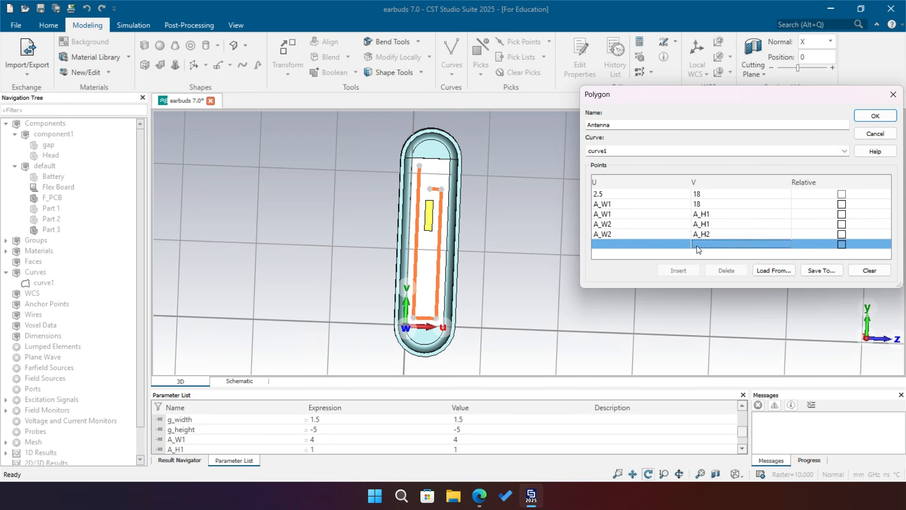
pyautogui.click(699, 244)
pyautogui.hotkey('ctrl', 'v')
pyautogui.click(634, 242)
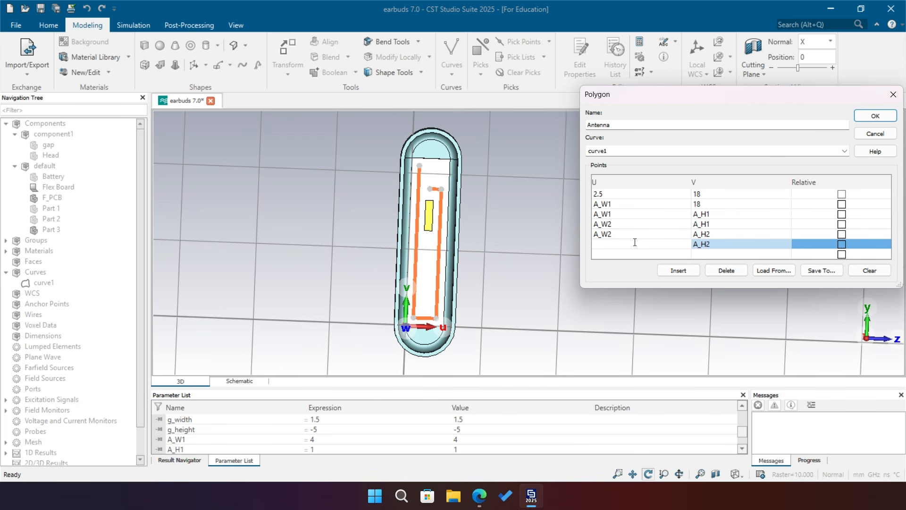
pyautogui.write('A_W3')
pyautogui.press('Return')
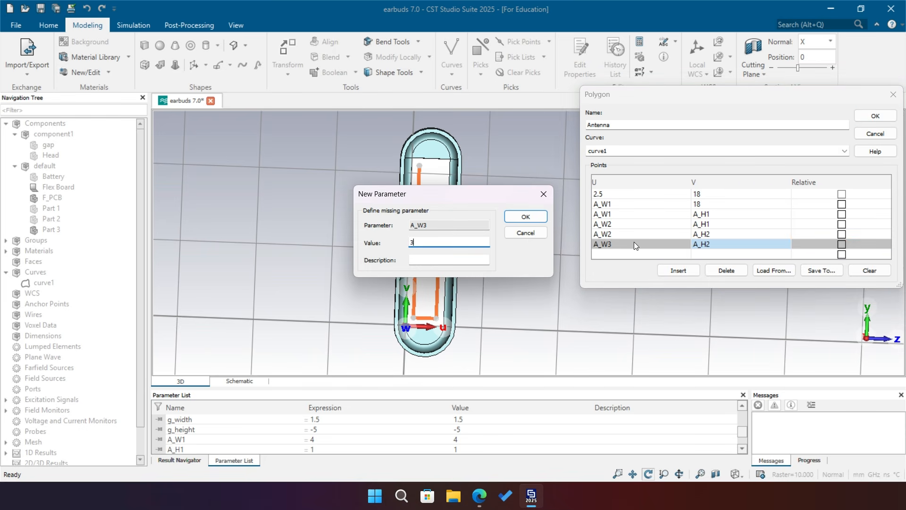
pyautogui.press('Return')
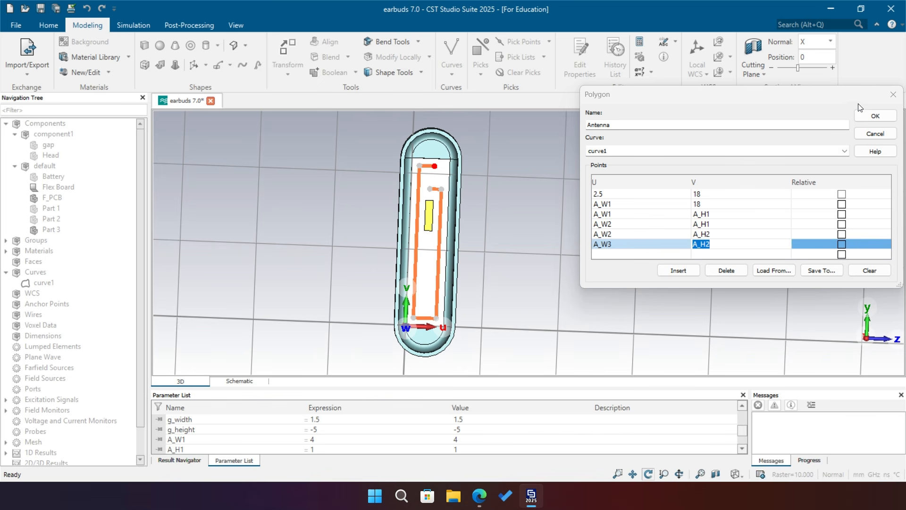
pyautogui.click(877, 114)
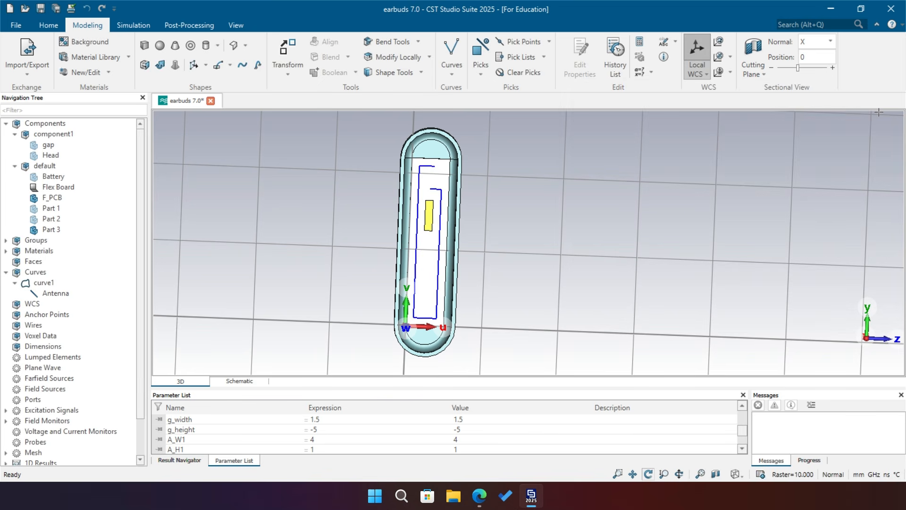
# - Set up a Trace From Curve on the Antenna curve, named Antenna Trace, with thickness A_Thickness
pyautogui.click(49, 293)
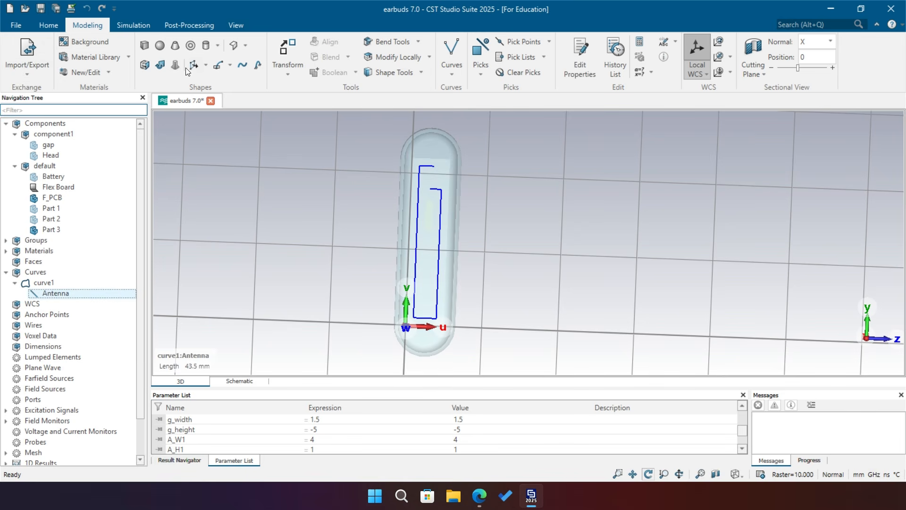
pyautogui.click(205, 67)
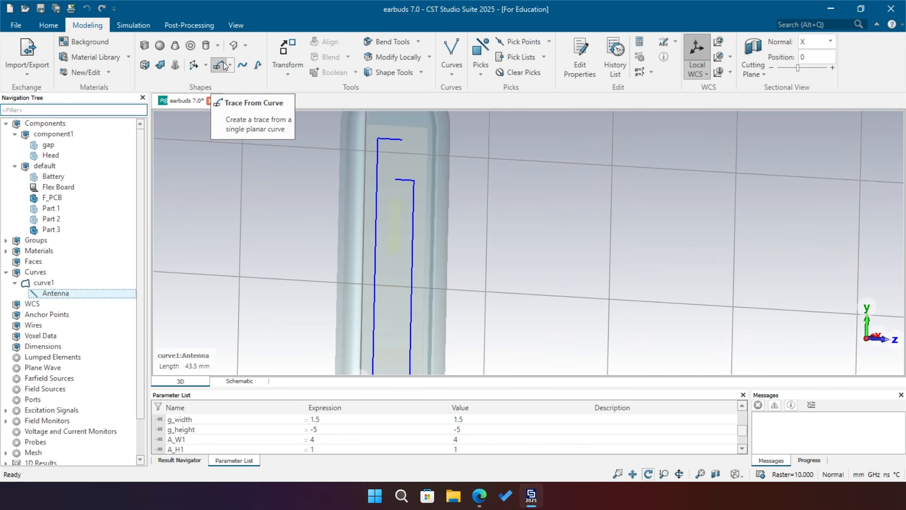
pyautogui.click(230, 64)
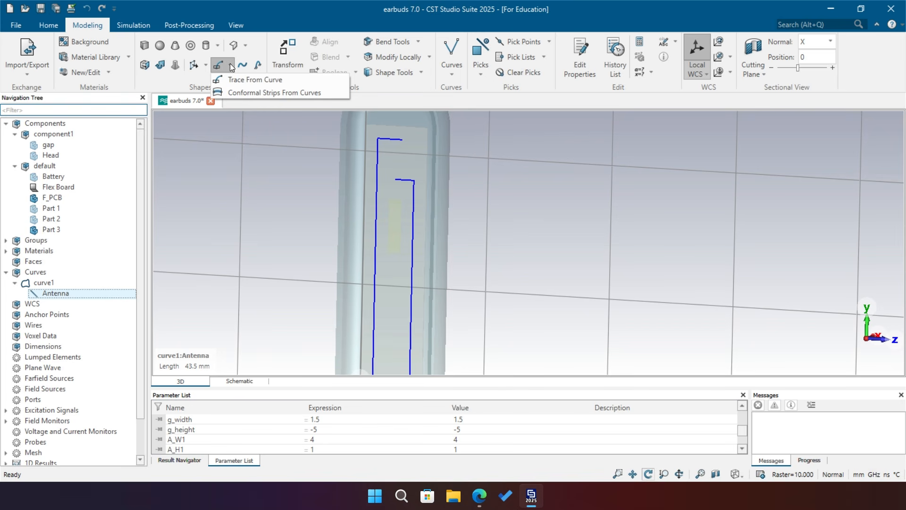
pyautogui.click(243, 82)
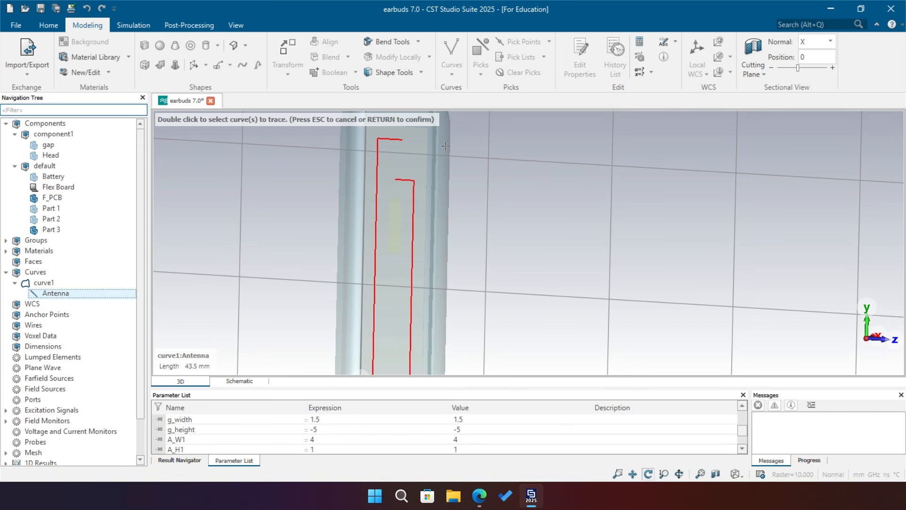
pyautogui.press('Return')
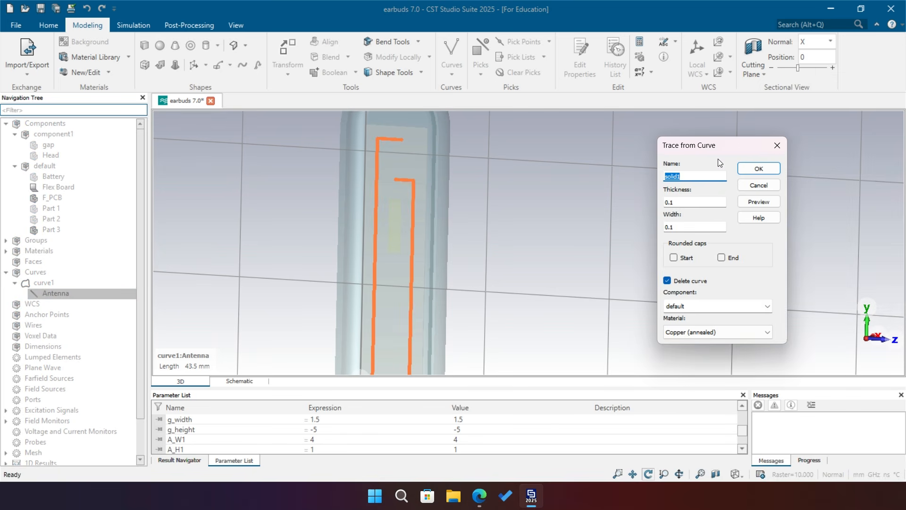
pyautogui.write('Antenna Trace')
pyautogui.click(698, 201)
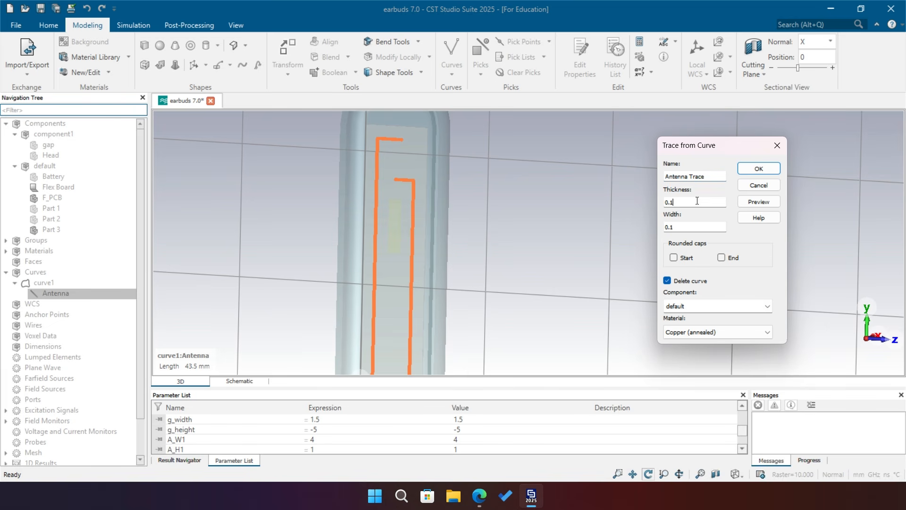
pyautogui.doubleClick(666, 202)
pyautogui.write('A_Thickness')
# - Examine the antenna trace preview's thickness and width up close from an angled view
pyautogui.scroll(3, 377, 177)
pyautogui.scroll(3, 377, 178)
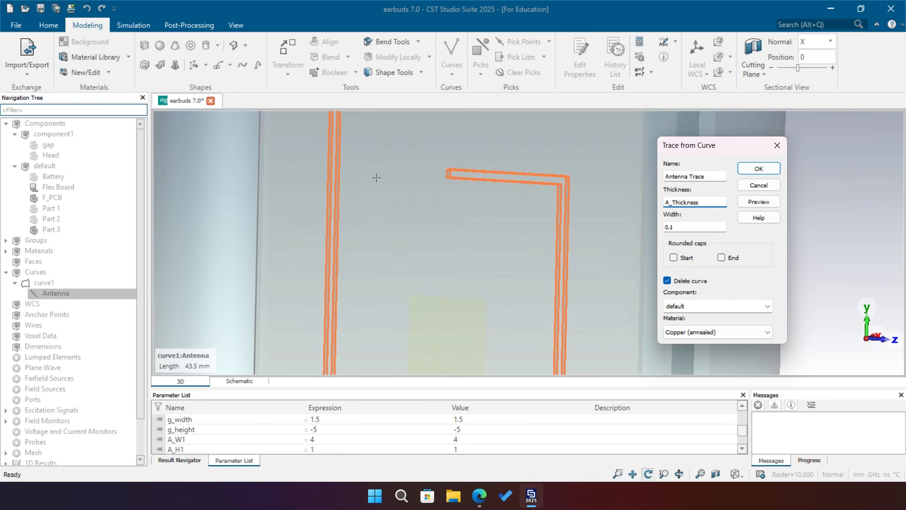
pyautogui.scroll(2, 521, 171)
pyautogui.scroll(2, 540, 183)
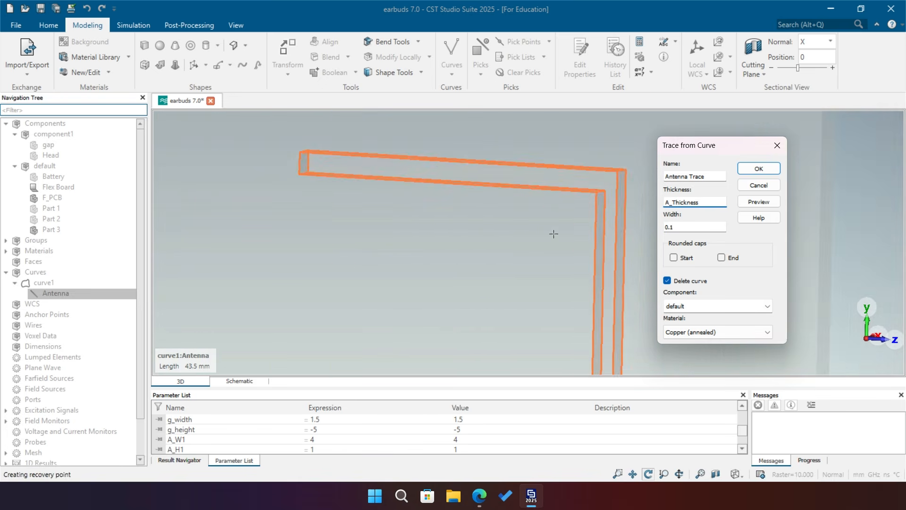
pyautogui.scroll(-2, 553, 234)
pyautogui.moveTo(590, 237); pyautogui.dragTo(455, 248)
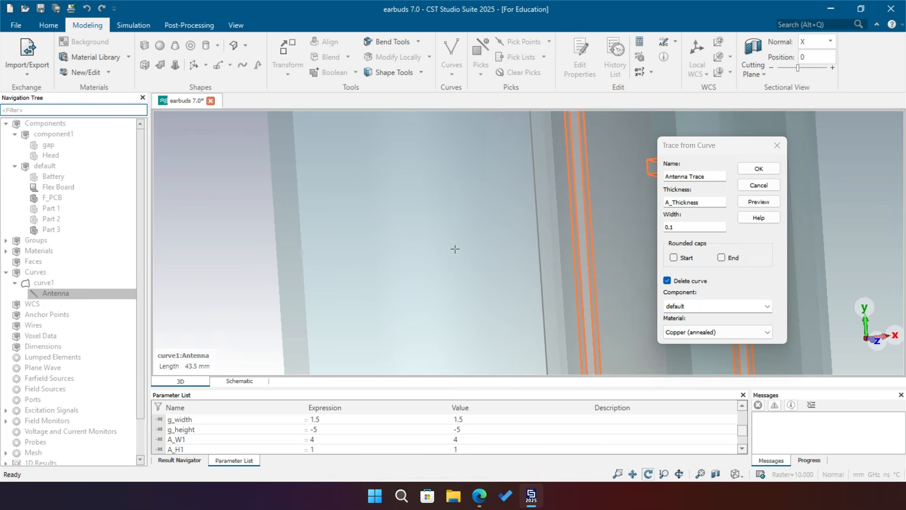
pyautogui.scroll(-3, 455, 248)
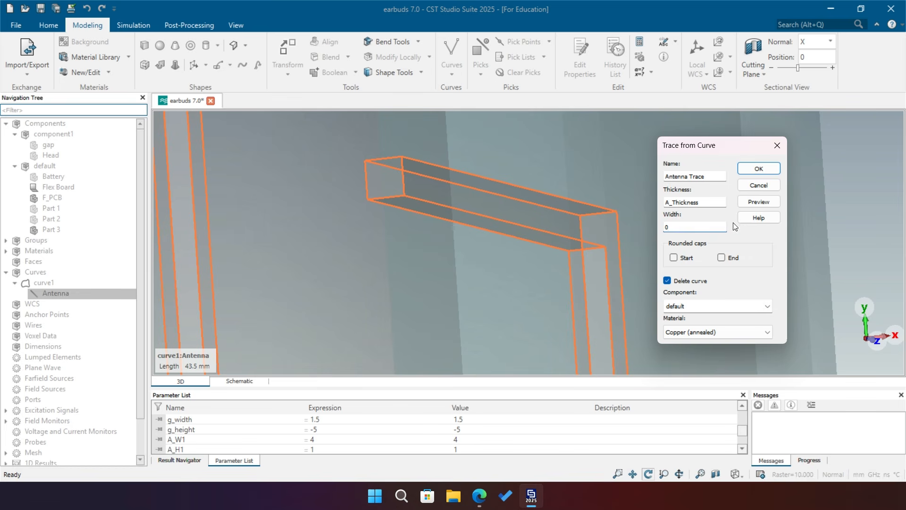
# - Preview the Antenna Trace and define its missing A_Thickness parameter as 0.018
pyautogui.click(752, 201)
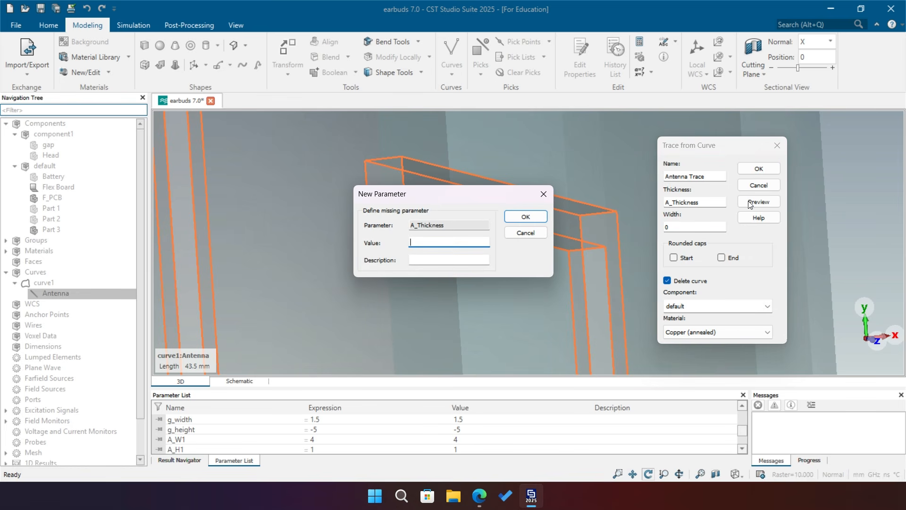
pyautogui.moveTo(440, 186)
pyautogui.mouseDown()
pyautogui.moveTo(658, 186)
pyautogui.moveTo(726, 169)
pyautogui.mouseUp()
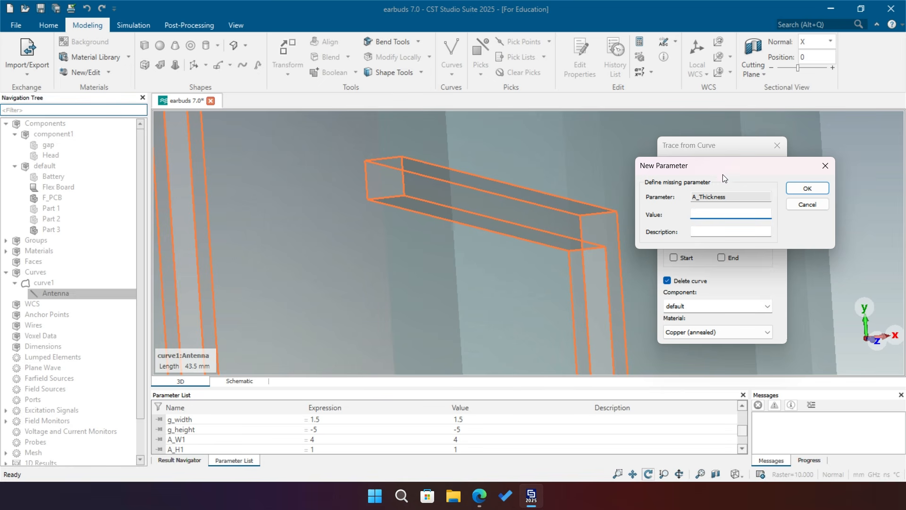
pyautogui.write('0.018')
pyautogui.click(807, 188)
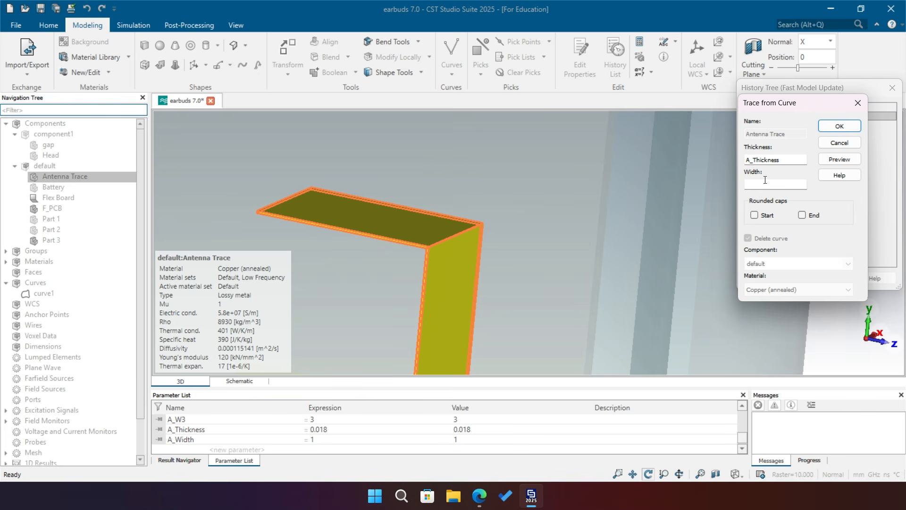
# - Set the width of the existing Antenna Trace to the parameter A_Width
pyautogui.moveTo(750, 184); pyautogui.dragTo(766, 180)
pyautogui.write('A_Width')
pyautogui.press('Return')
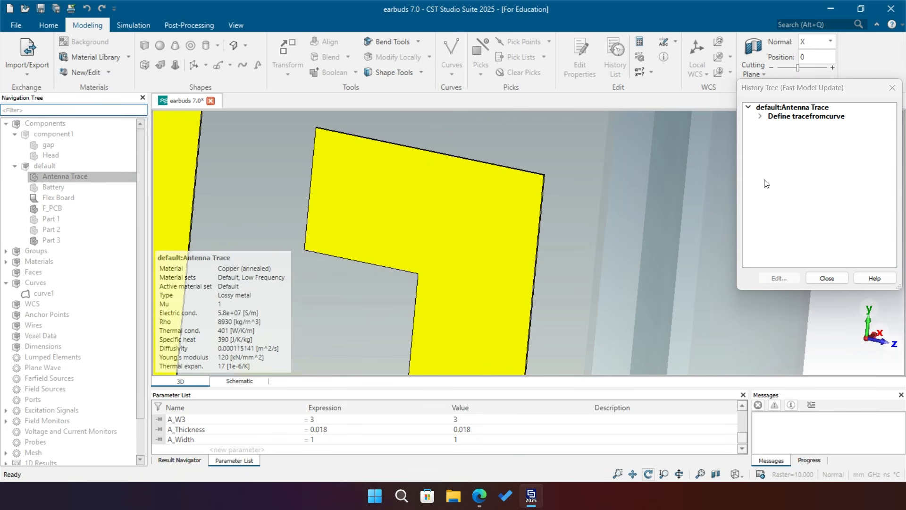
# - Edit the Antenna Trace's curve-to-trace definition to give it rounded caps at both the start and the end, and finish editing its history
pyautogui.scroll(-5, 496, 189)
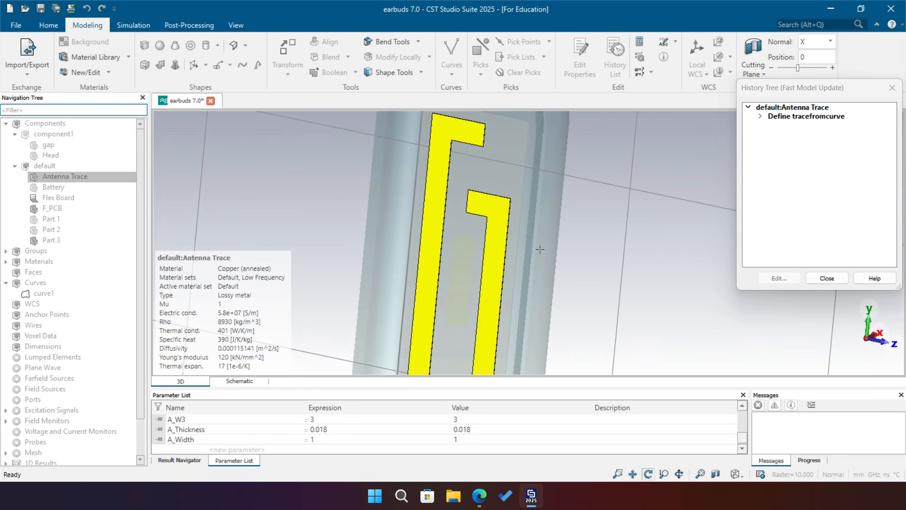
pyautogui.scroll(-5, 540, 249)
pyautogui.scroll(6, 506, 216)
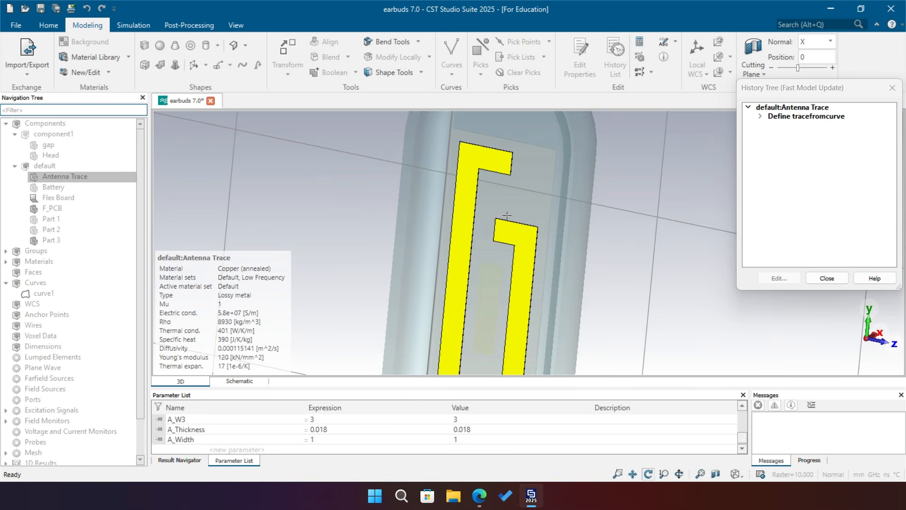
pyautogui.scroll(2, 507, 215)
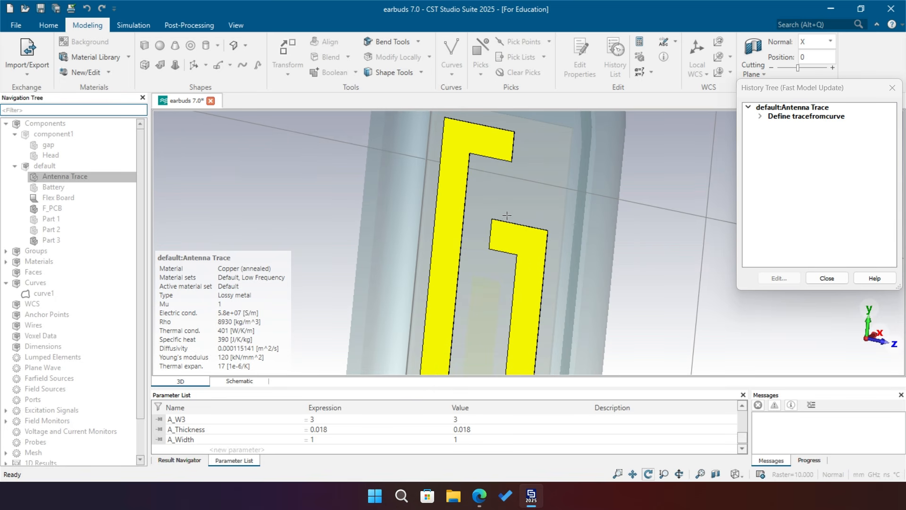
pyautogui.doubleClick(813, 123)
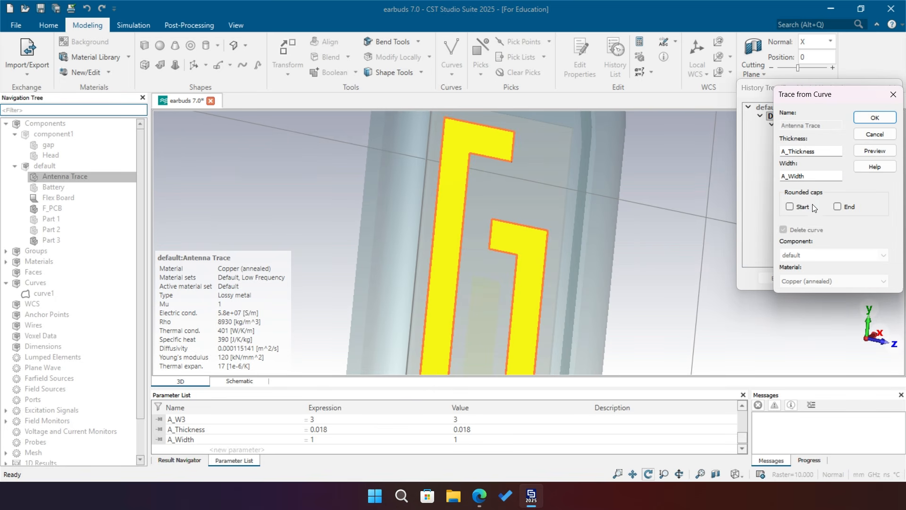
pyautogui.click(790, 207)
pyautogui.click(838, 207)
pyautogui.click(877, 150)
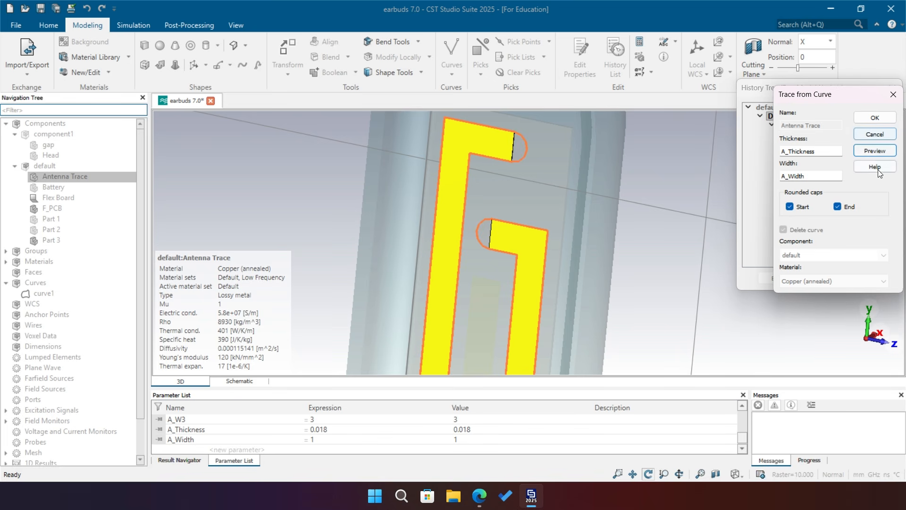
pyautogui.click(874, 118)
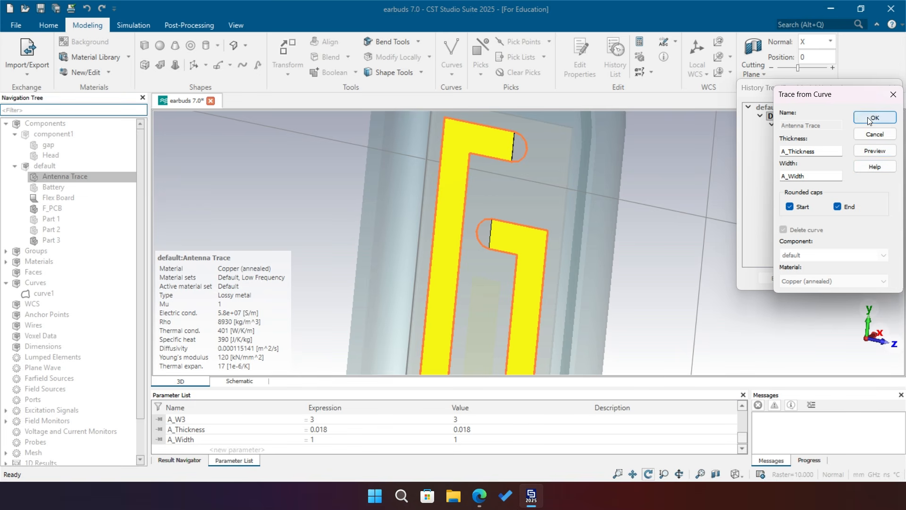
pyautogui.click(827, 278)
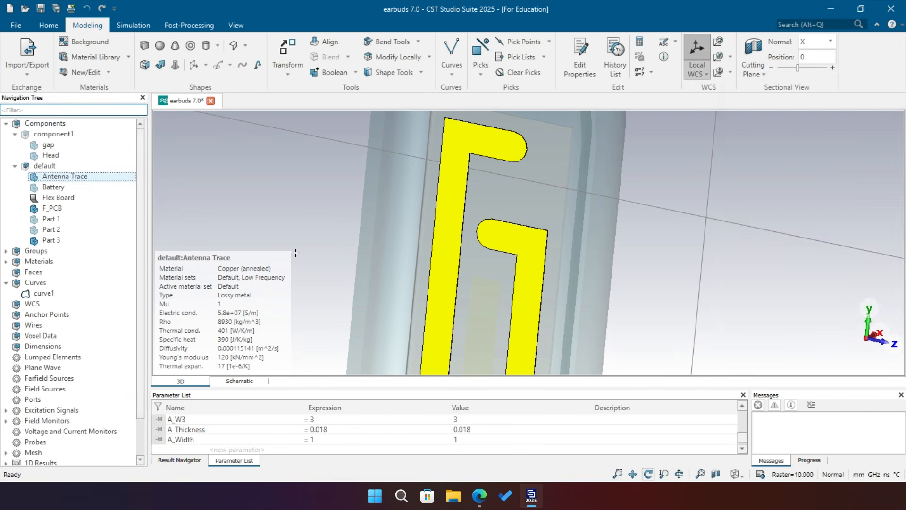
# - Highlight the Antenna Trace, Flex Board, F_PCB and Part 3 together and examine the trace's rounded end and thickness up close
pyautogui.scroll(-3, 293, 251)
pyautogui.keyDown('ctrl'); pyautogui.click(75, 196); pyautogui.keyUp('ctrl')
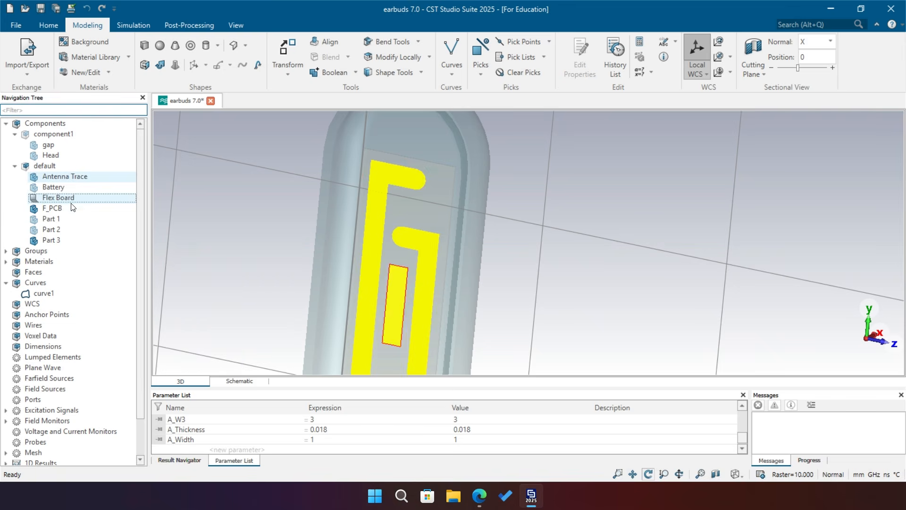
pyautogui.keyDown('ctrl'); pyautogui.click(52, 208); pyautogui.keyUp('ctrl')
pyautogui.keyDown('ctrl'); pyautogui.click(51, 240); pyautogui.keyUp('ctrl')
pyautogui.scroll(-4, 409, 214)
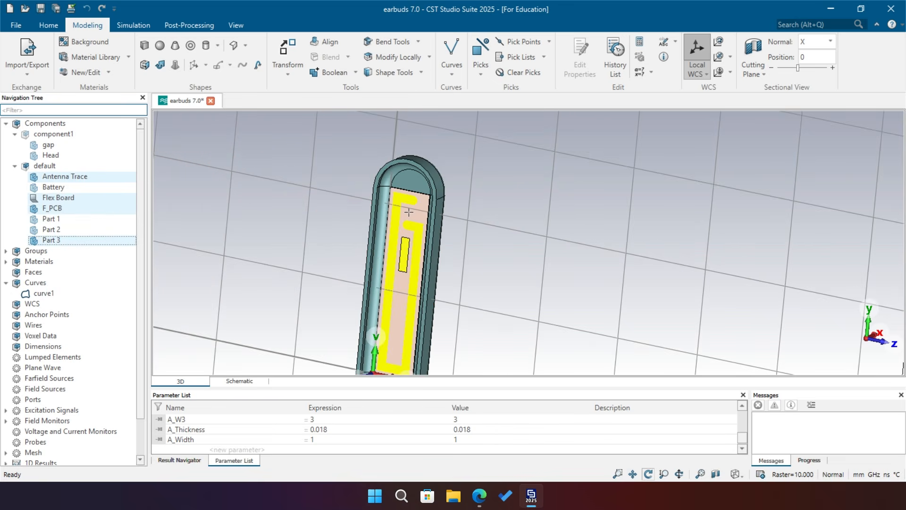
pyautogui.scroll(8, 410, 216)
pyautogui.scroll(6, 410, 219)
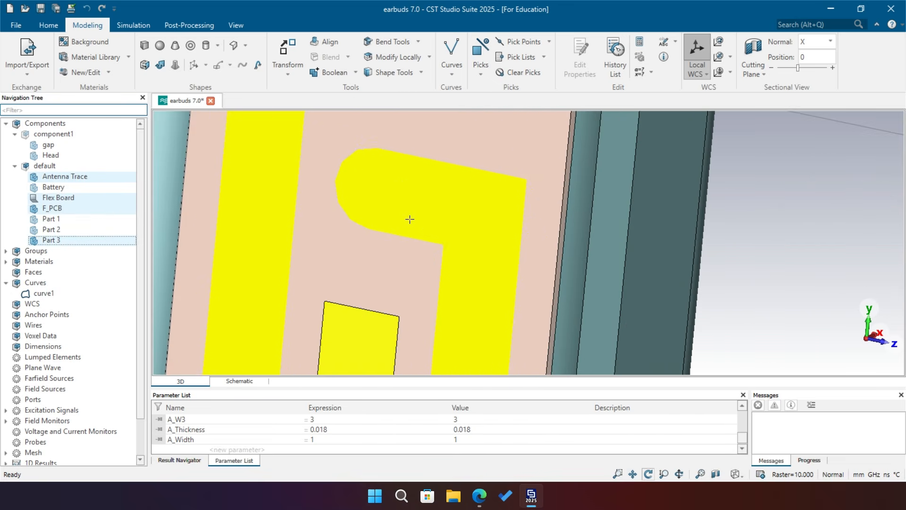
pyautogui.scroll(-8, 423, 219)
pyautogui.scroll(5, 423, 219)
pyautogui.scroll(3, 466, 221)
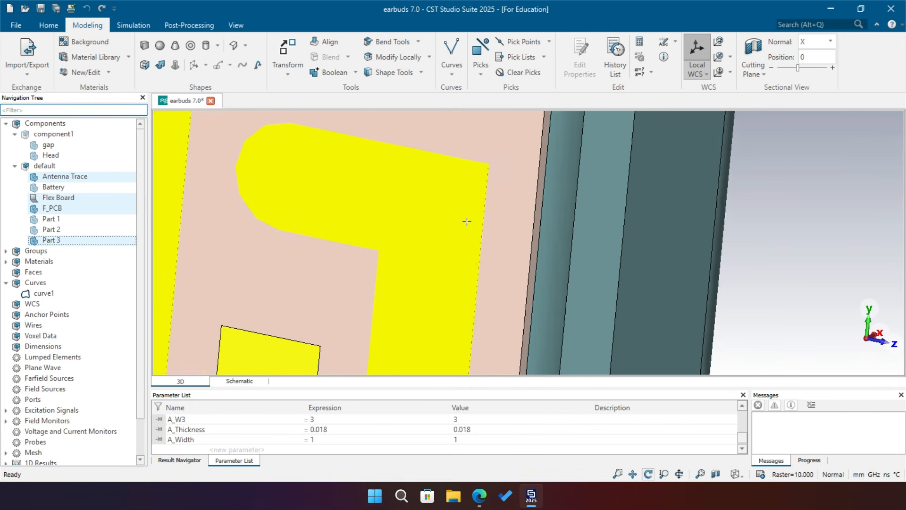
pyautogui.scroll(-3, 466, 220)
pyautogui.moveTo(676, 236); pyautogui.dragTo(622, 228)
pyautogui.scroll(9, 473, 159)
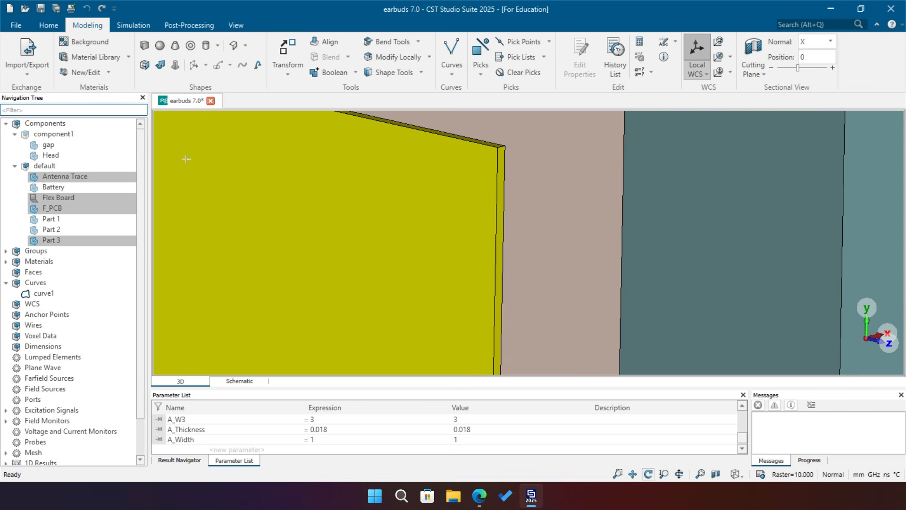
pyautogui.click(88, 176)
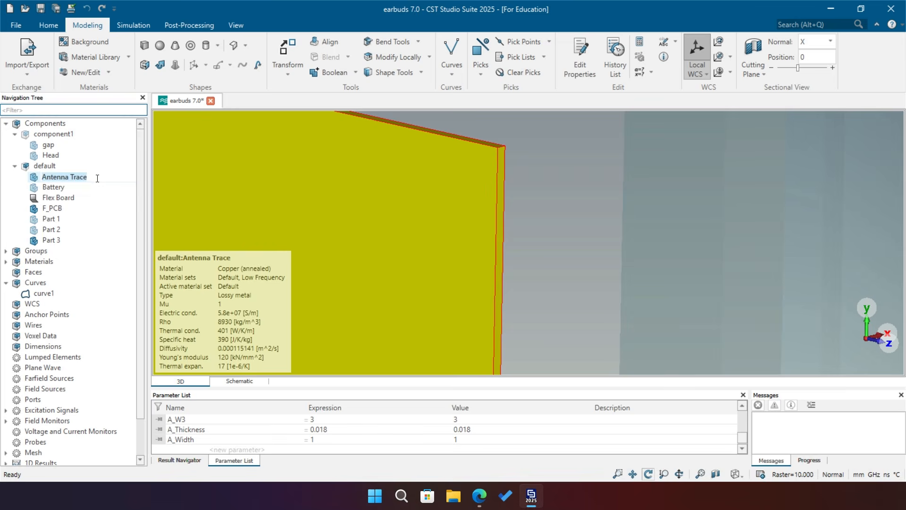
pyautogui.rightClick(76, 178)
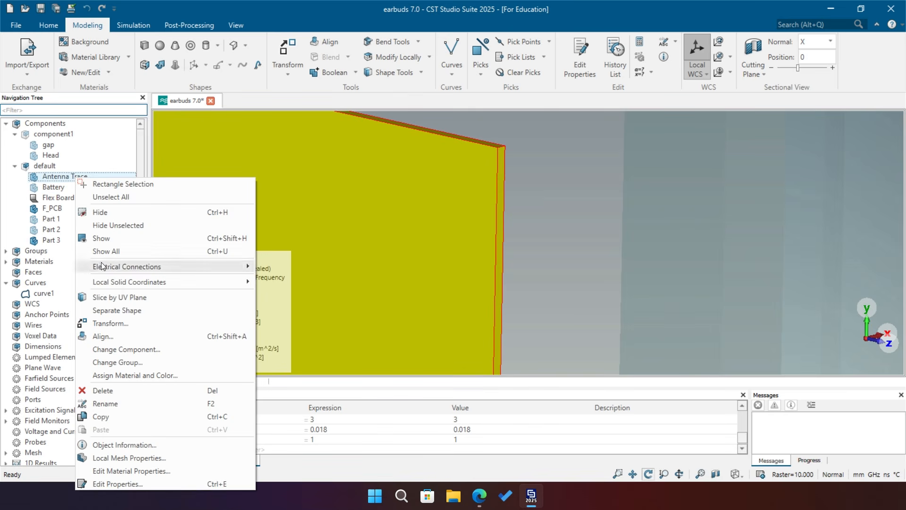
pyautogui.click(135, 375)
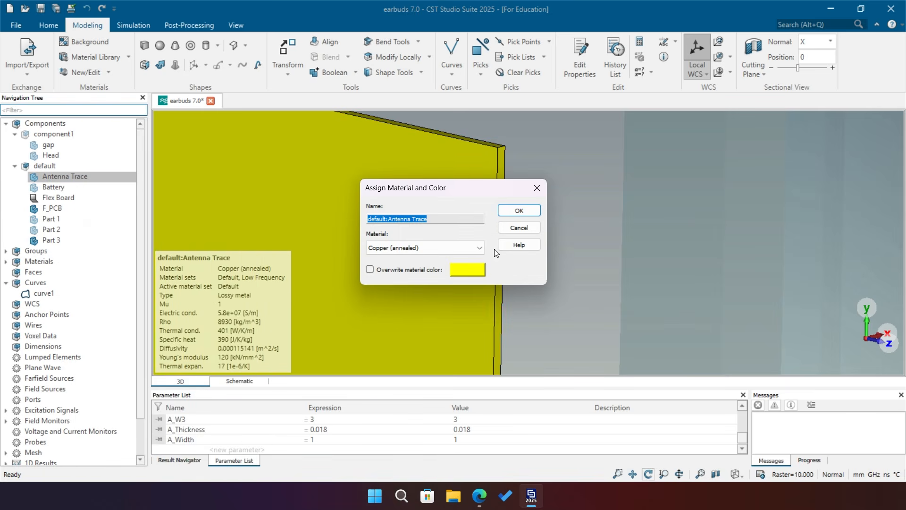
pyautogui.click(545, 188)
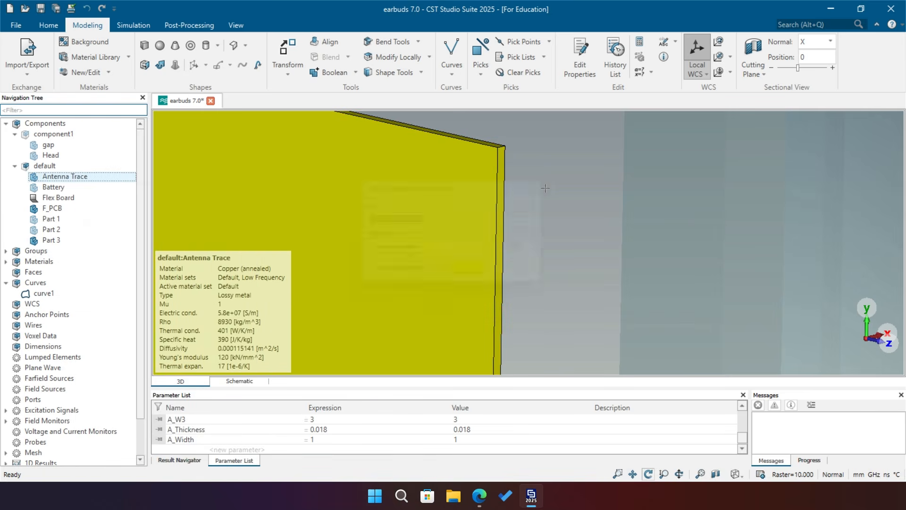
# - Reselect the Antenna Trace, Flex Board, F_PCB and Part 3 and examine the whole antenna layout face-on
pyautogui.scroll(-6, 436, 212)
pyautogui.scroll(-5, 664, 236)
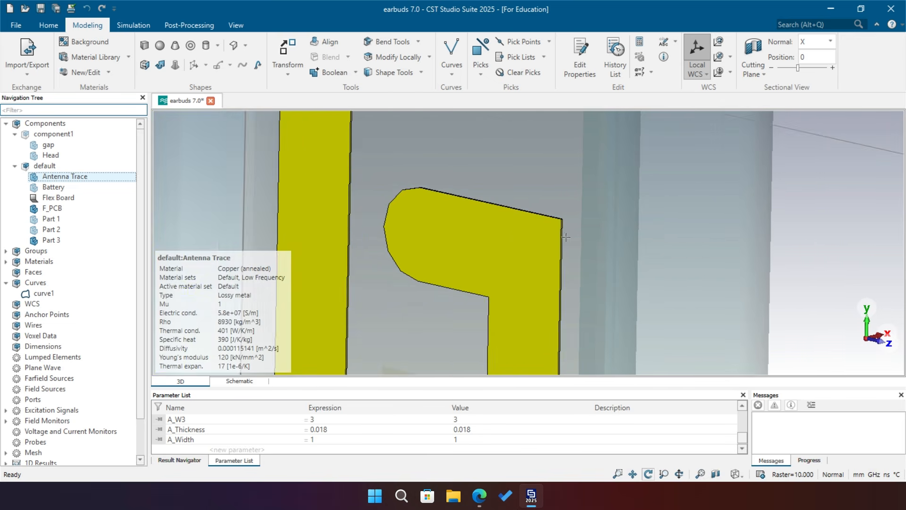
pyautogui.click(38, 178)
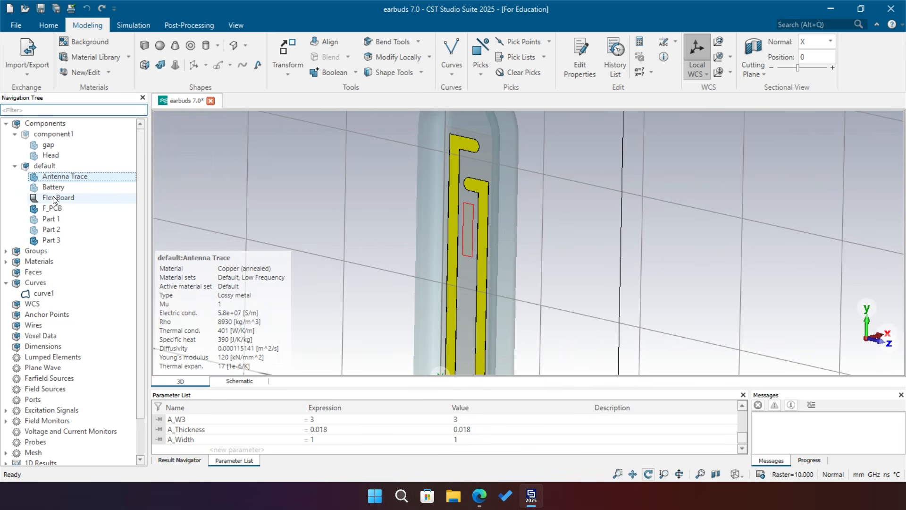
pyautogui.keyDown('ctrl'); pyautogui.click(55, 200); pyautogui.keyUp('ctrl')
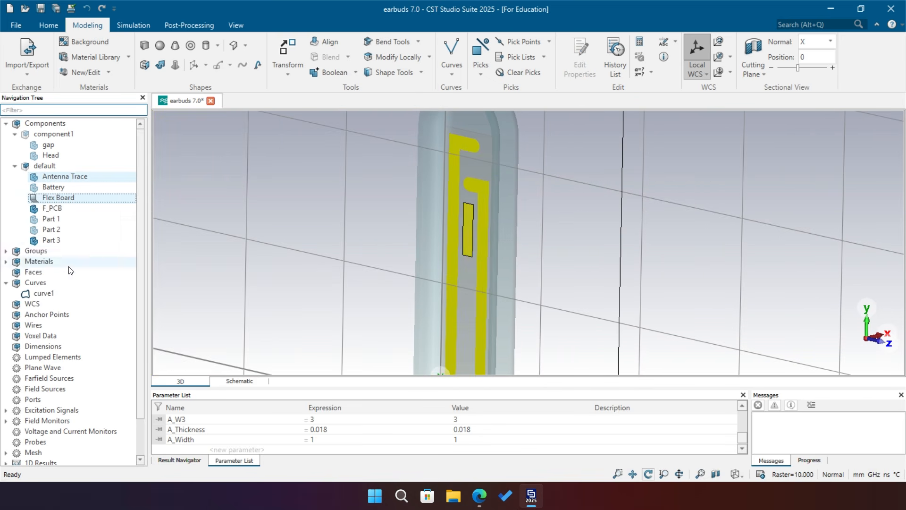
pyautogui.keyDown('ctrl'); pyautogui.click(56, 210); pyautogui.keyUp('ctrl')
pyautogui.keyDown('ctrl'); pyautogui.click(55, 241); pyautogui.keyUp('ctrl')
pyautogui.scroll(-3, 451, 199)
pyautogui.moveTo(560, 221)
pyautogui.mouseDown()
pyautogui.moveTo(577, 192)
pyautogui.moveTo(689, 182)
pyautogui.moveTo(682, 184)
pyautogui.mouseUp()
pyautogui.scroll(5, 440, 169)
pyautogui.scroll(-5, 442, 217)
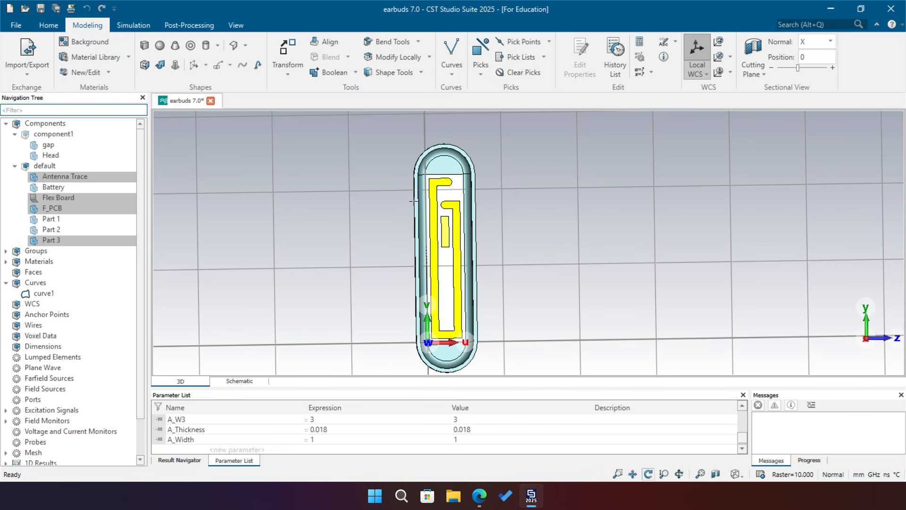
# - Set the parameter A_Width to 0.5 and run a parametric update of the model
pyautogui.click(291, 440)
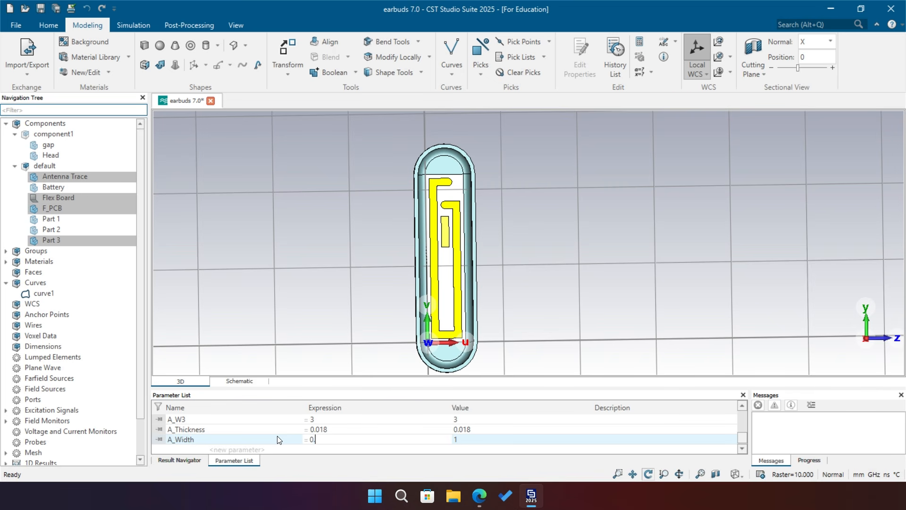
pyautogui.press('Return')
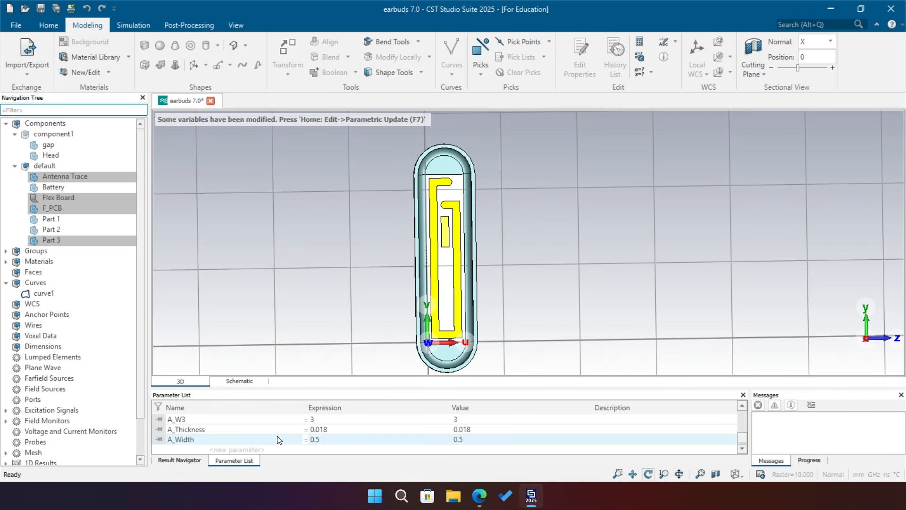
pyautogui.press('F7')
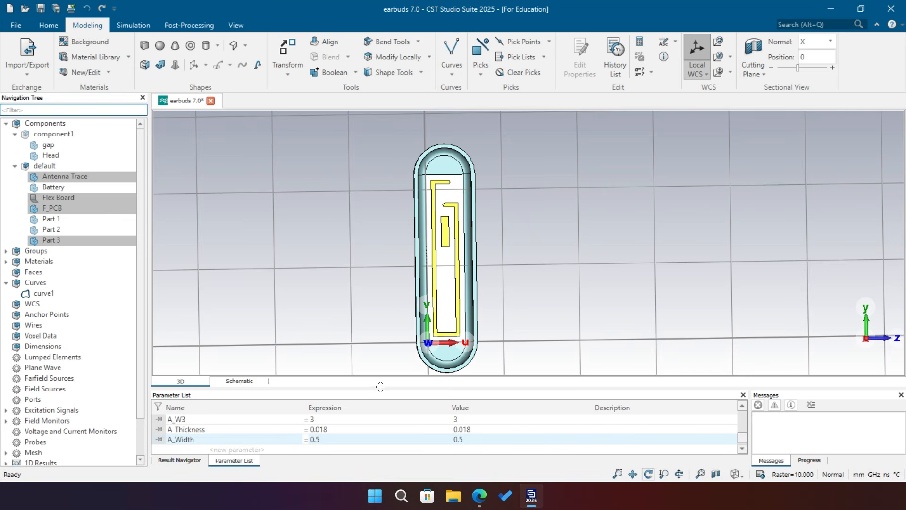
# - Enlarge the parameter list and try A_W2 at 2 on the updated model
pyautogui.moveTo(380, 386); pyautogui.dragTo(382, 341)
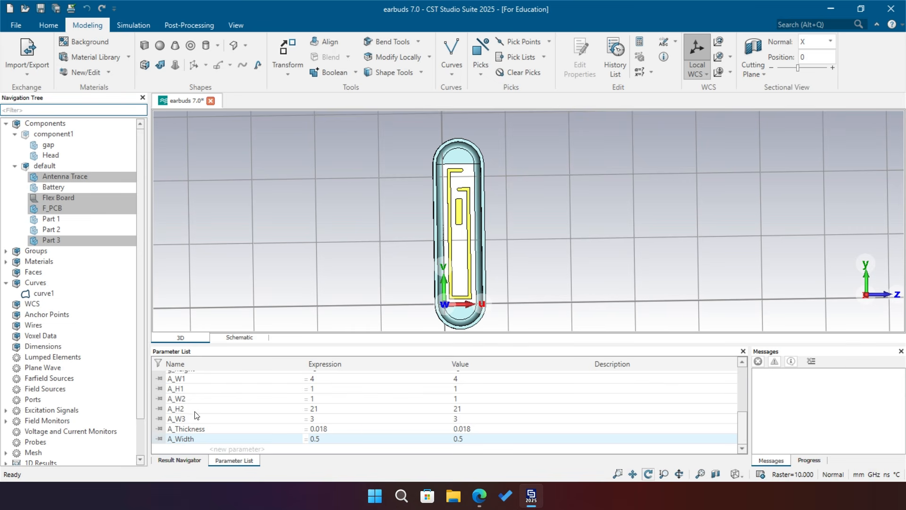
pyautogui.click(313, 399)
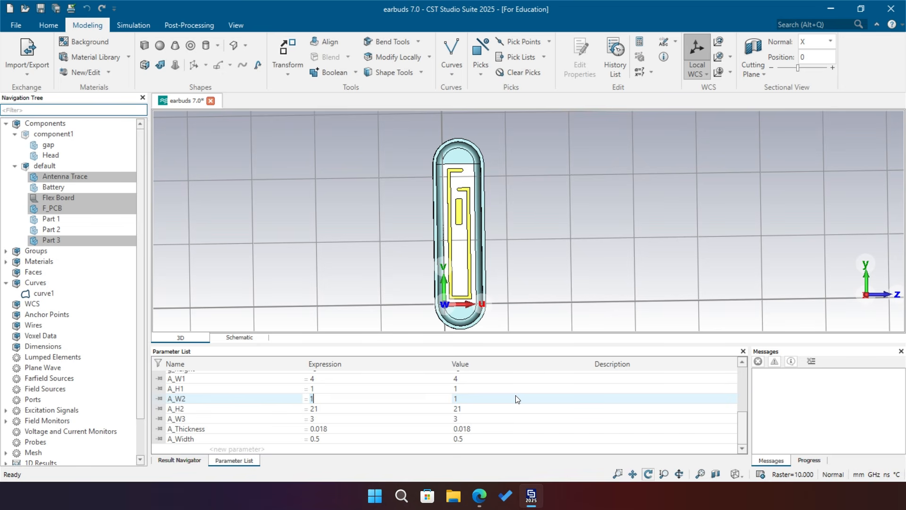
pyautogui.press('Return')
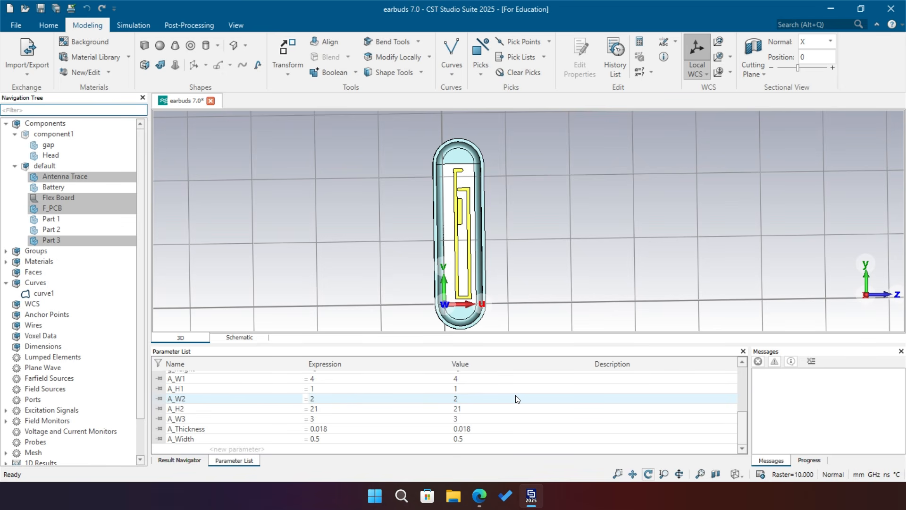
# - Set the parameter A_W2 to 0.5 and update the antenna geometry
pyautogui.click(313, 399)
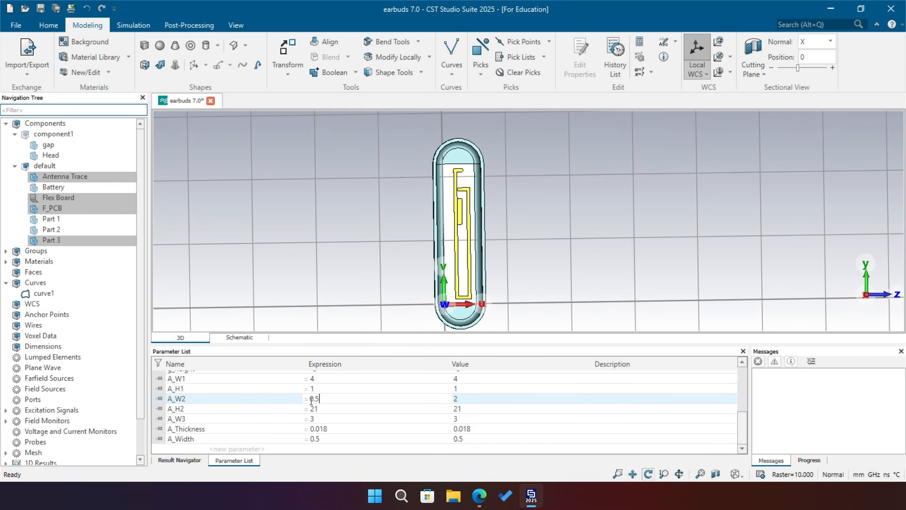
pyautogui.press('Return')
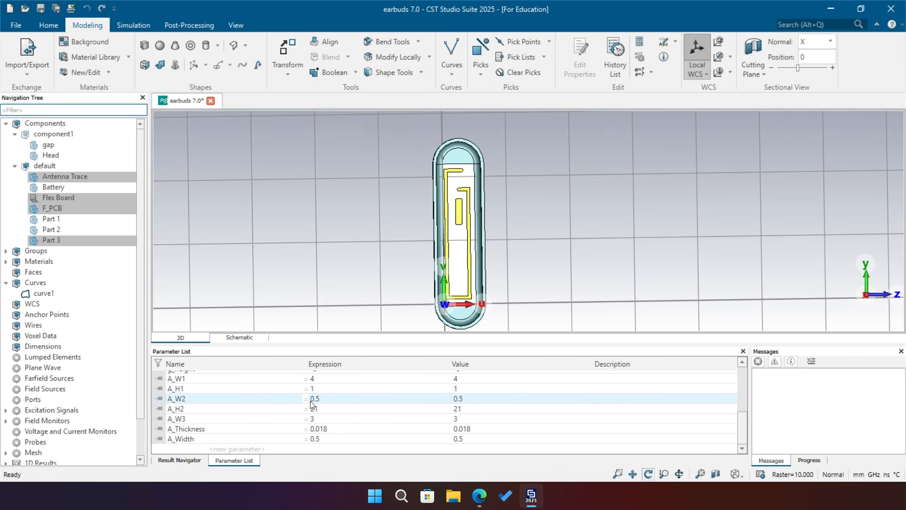
# - Set the parameter A_W1 to 4.5 and run a parametric update of the antenna trace
pyautogui.scroll(5, 468, 261)
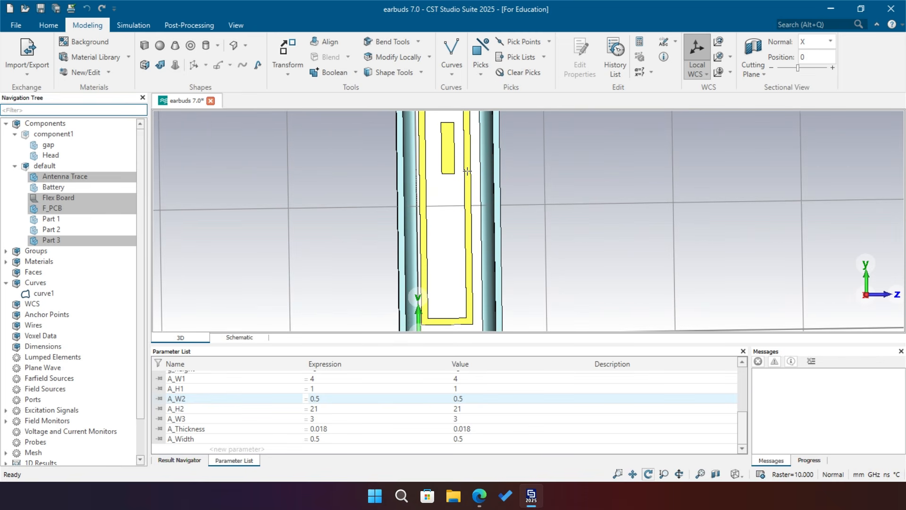
pyautogui.scroll(-3, 460, 276)
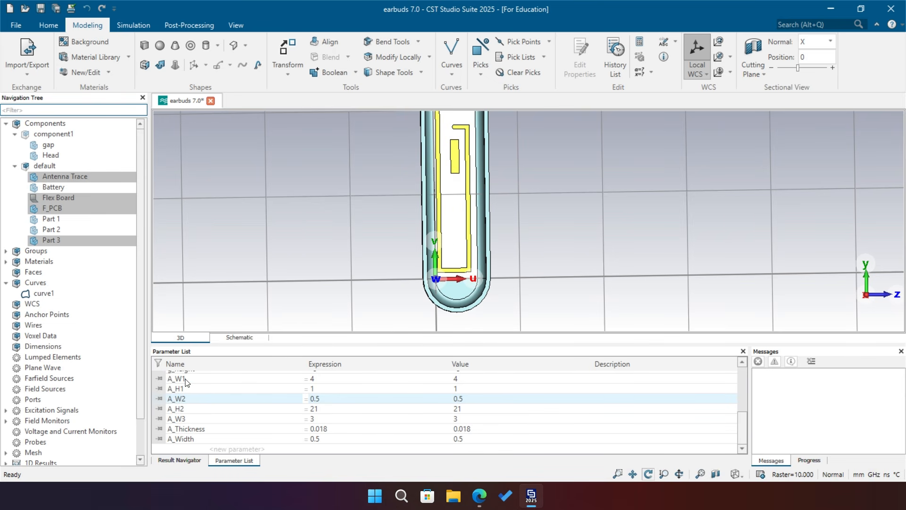
pyautogui.click(313, 379)
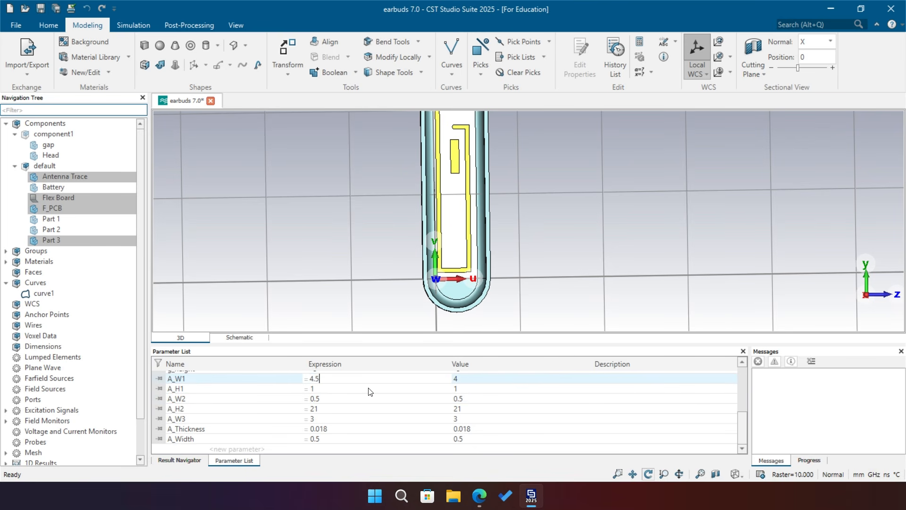
pyautogui.write('.5')
pyautogui.press('Return')
pyautogui.press('F7')
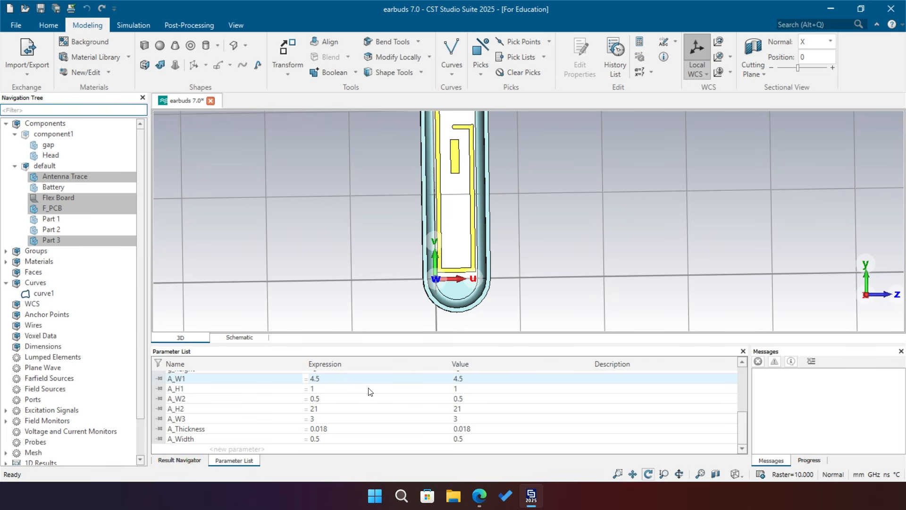
# - Inspect the upper end of the antenna layout, then try g_height at -4 and update the model
pyautogui.scroll(-3, 430, 210)
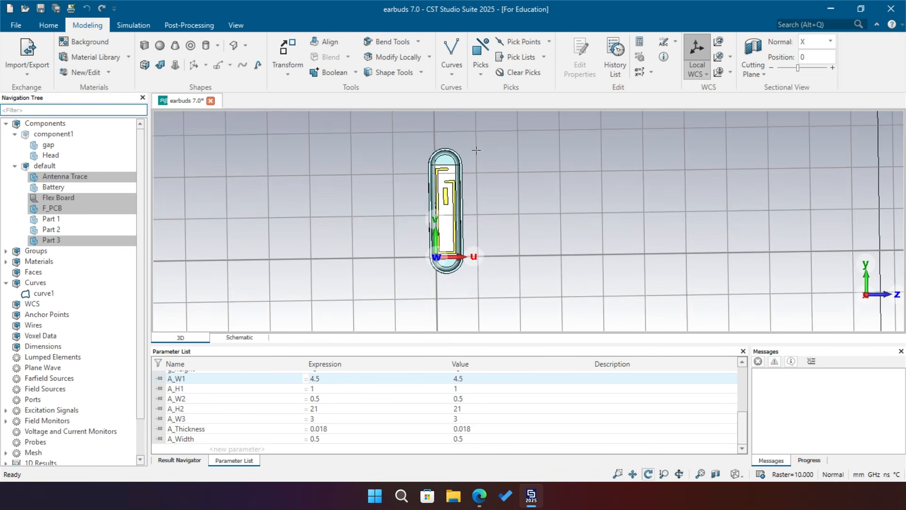
pyautogui.scroll(4, 449, 190)
pyautogui.scroll(1, 448, 190)
pyautogui.scroll(-1, 395, 200)
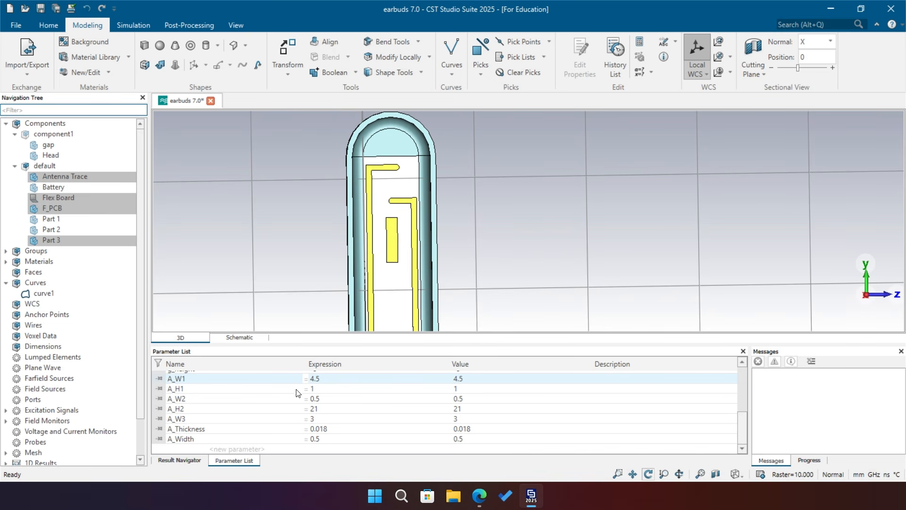
pyautogui.scroll(-4, 395, 175)
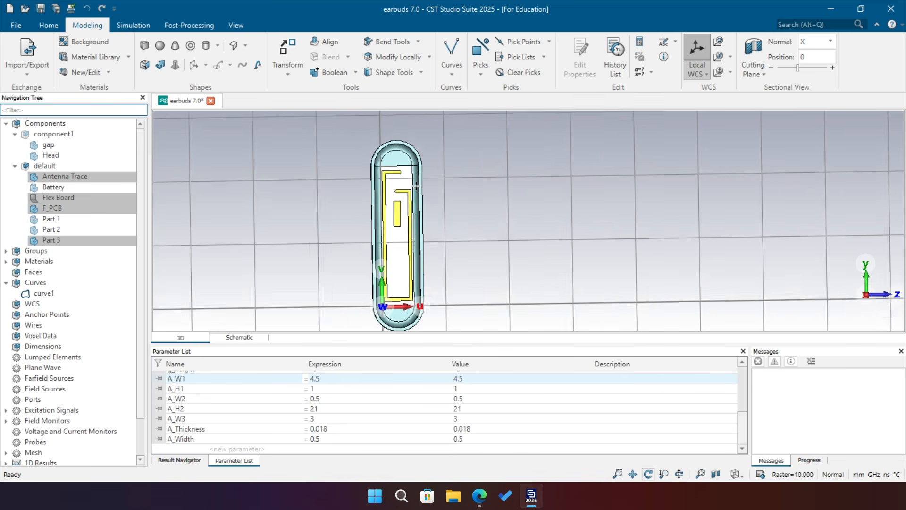
pyautogui.scroll(4, 391, 189)
pyautogui.scroll(2, 321, 437)
pyautogui.click(314, 426)
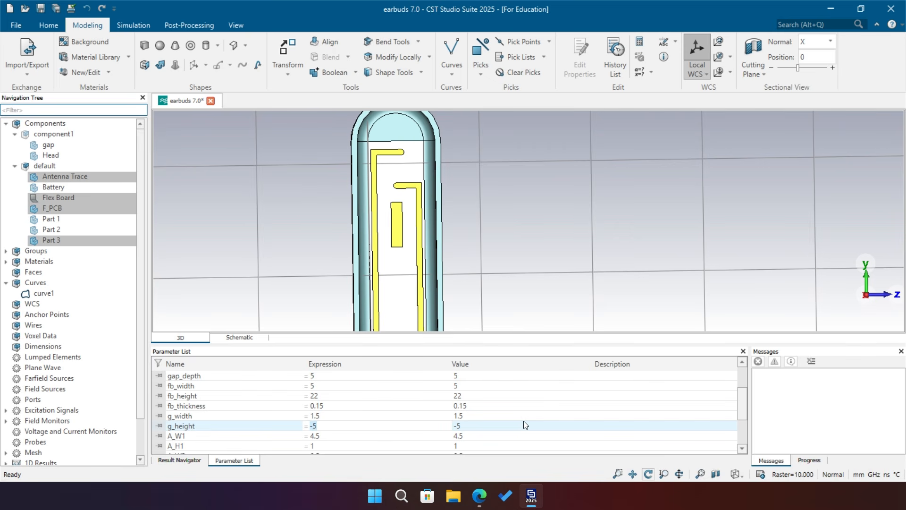
pyautogui.write('-')
pyautogui.press('Return')
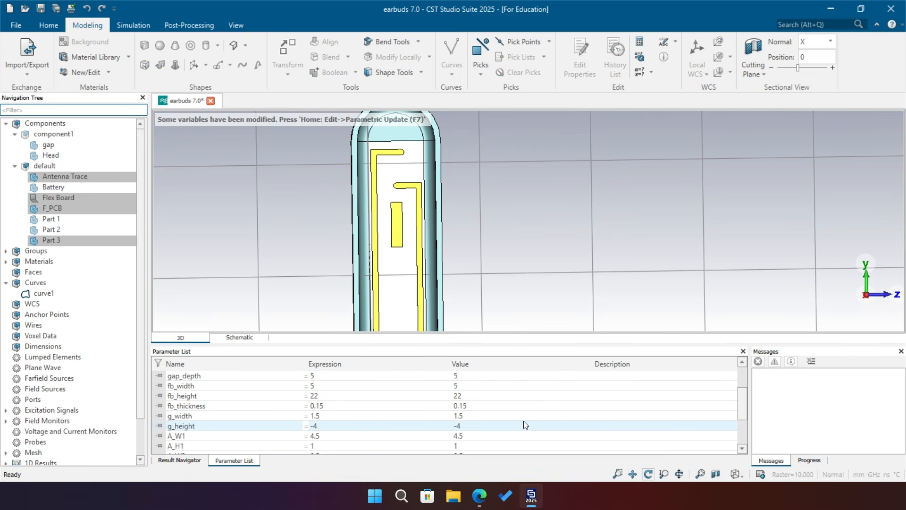
pyautogui.press('F7')
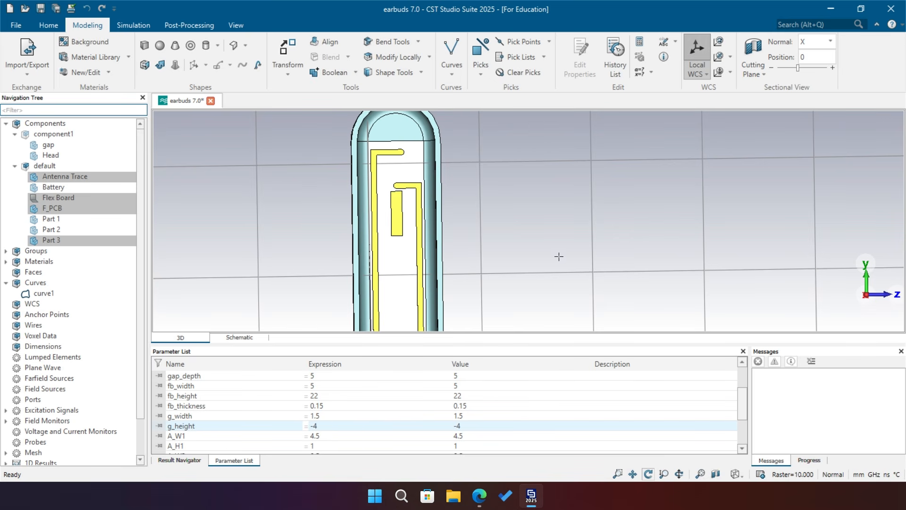
# - Add a vertical distance dimension between the rounded end of the trace's short arm and the upper corner of the inner strip
pyautogui.scroll(10, 387, 188)
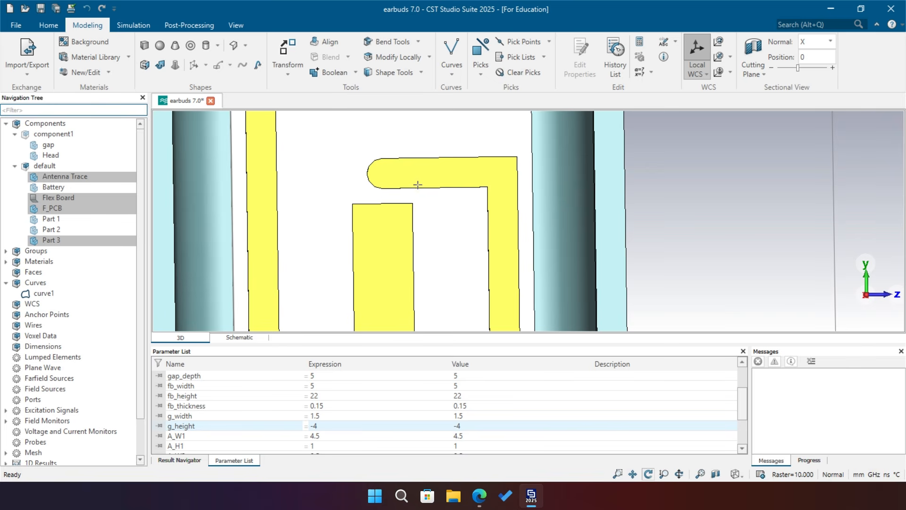
pyautogui.click(135, 27)
pyautogui.click(236, 24)
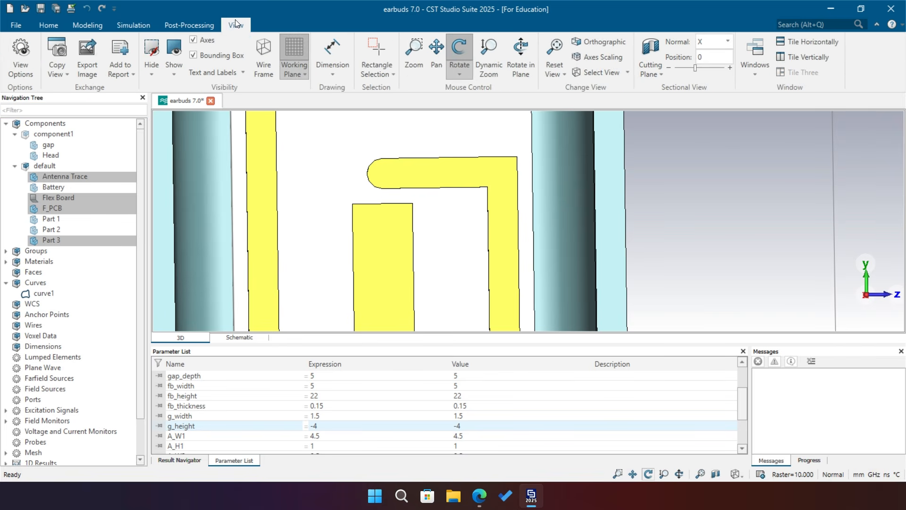
pyautogui.click(333, 47)
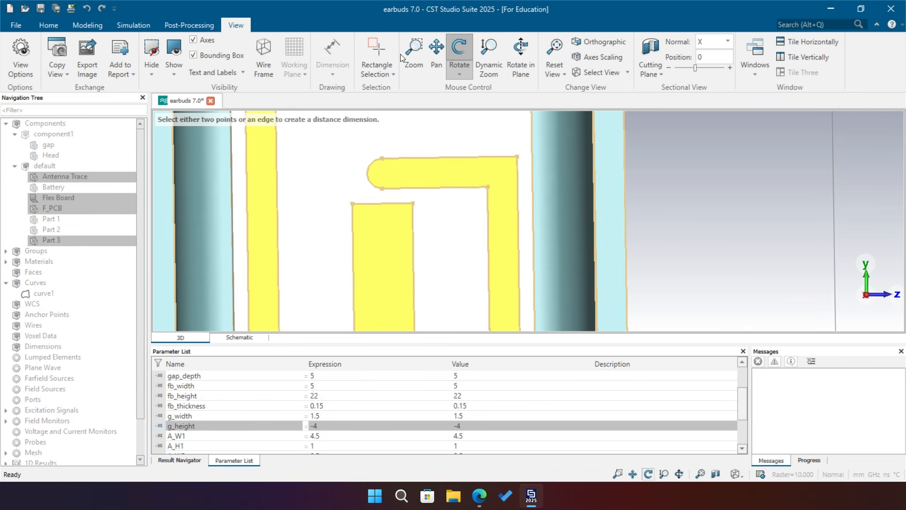
pyautogui.click(382, 188)
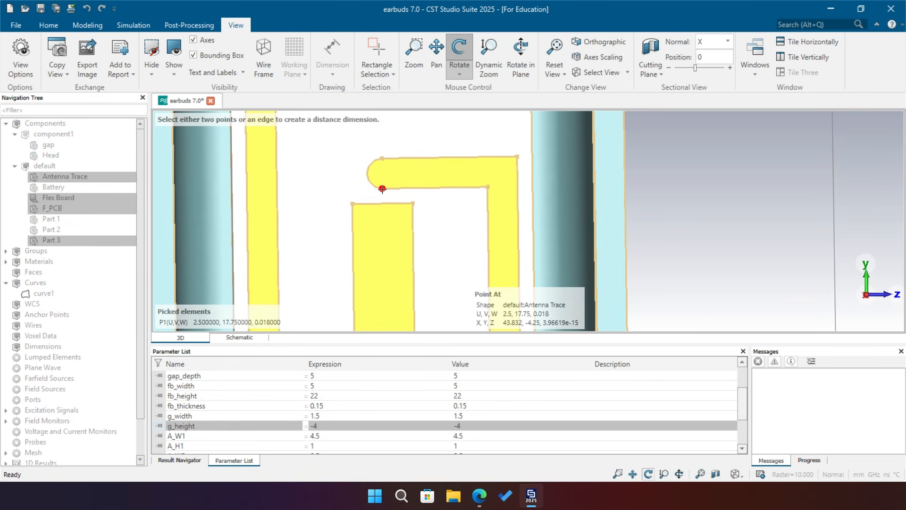
pyautogui.click(413, 204)
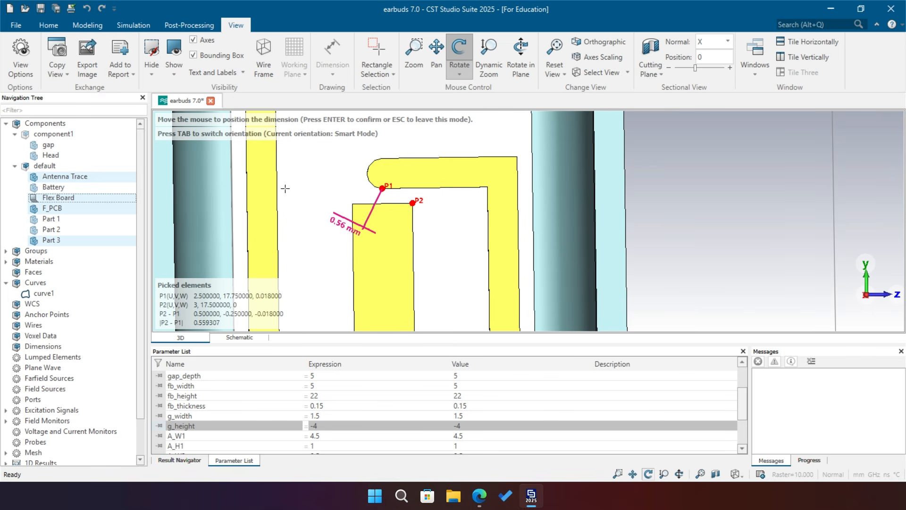
pyautogui.press('Tab')
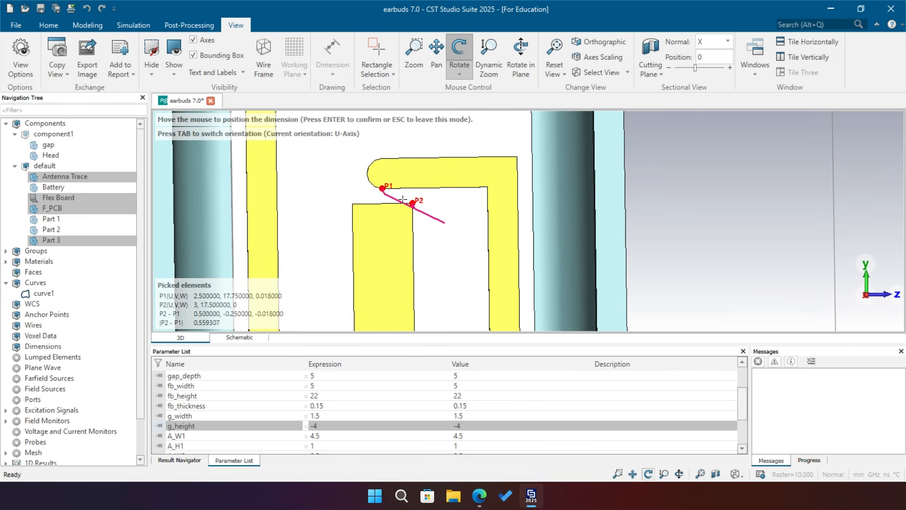
pyautogui.press('Tab')
pyautogui.press('Tab')
pyautogui.press('Tab')
pyautogui.press('Tab')
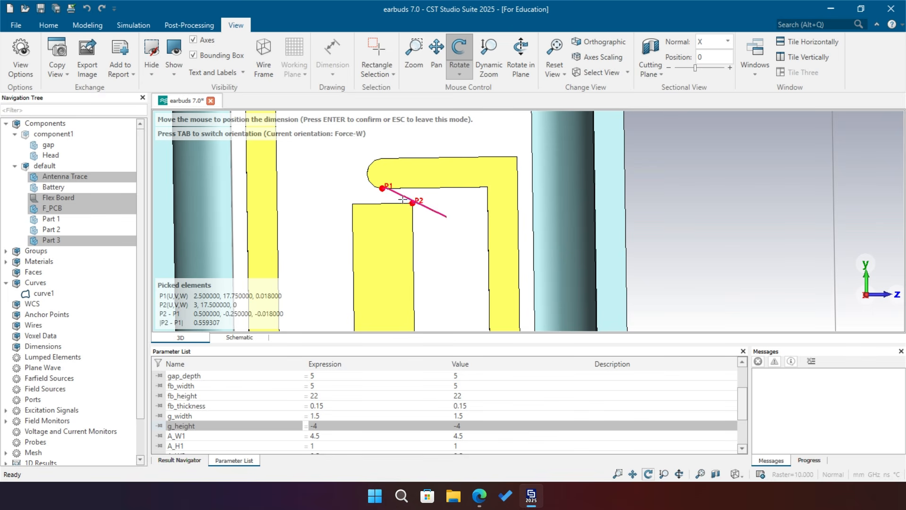
pyautogui.click(308, 197)
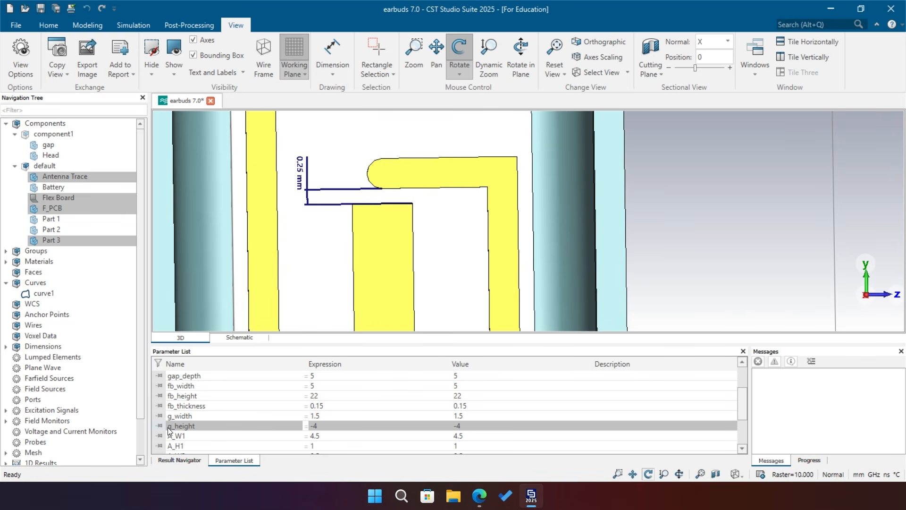
# - Try g_height at -4.5 and run a parametric update to widen the gap between strip and trace
pyautogui.click(316, 425)
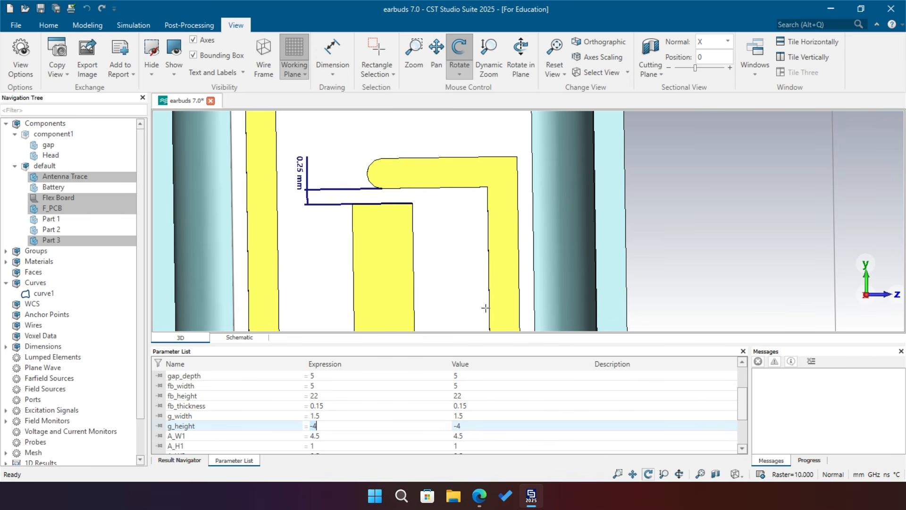
pyautogui.write('-4.5')
pyautogui.press('Return')
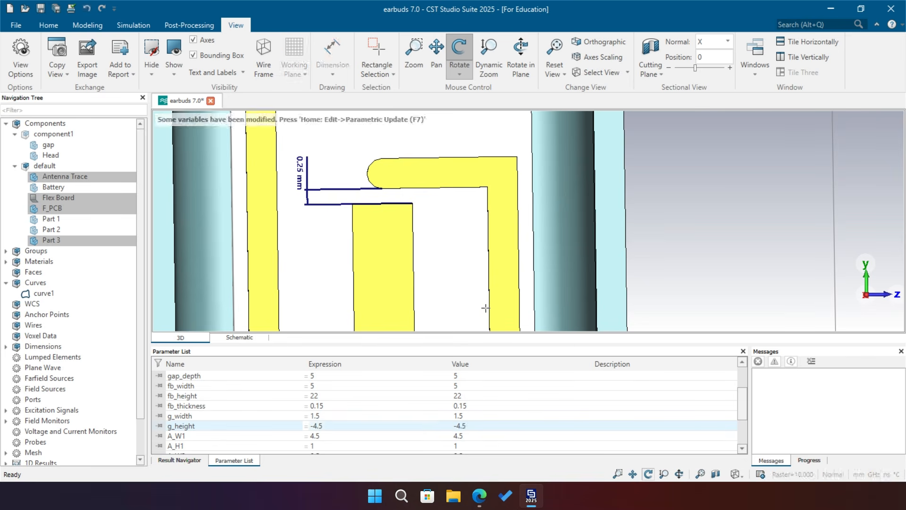
pyautogui.press('F7')
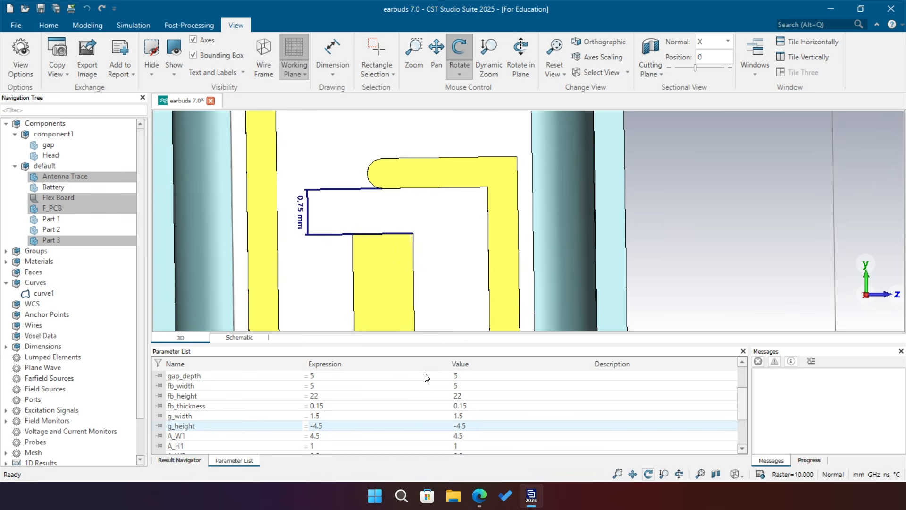
# - Set g_height to -4.25 and update the model
pyautogui.click(320, 426)
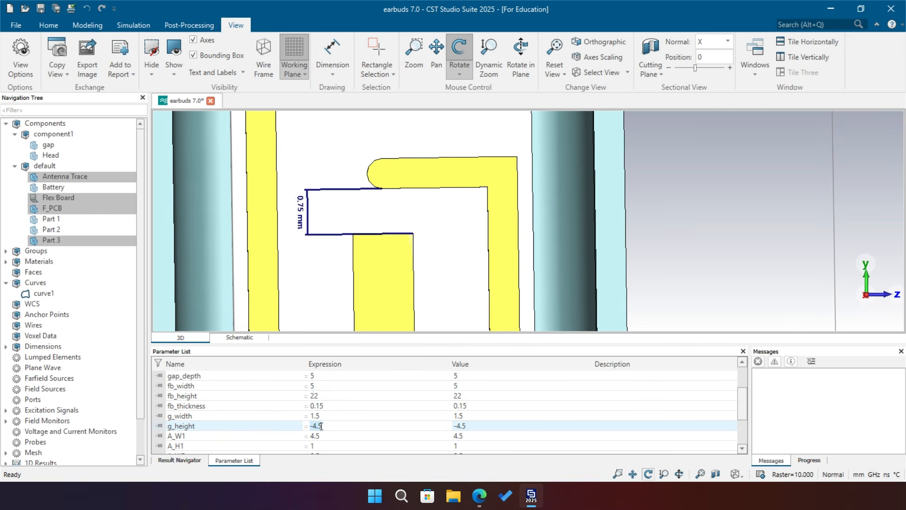
pyautogui.click(319, 425)
pyautogui.press('Return')
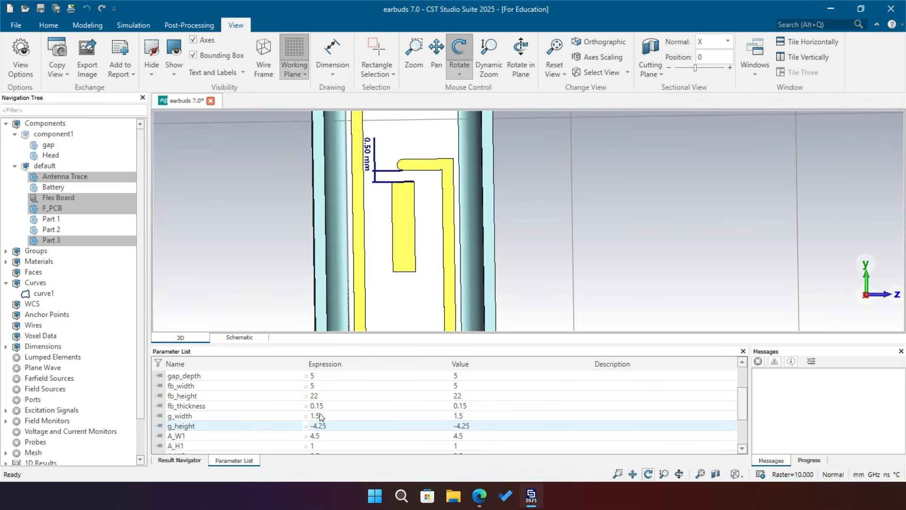
# - Try g_width at 1.25 and run a parametric update of the inner strip
pyautogui.doubleClick(319, 416)
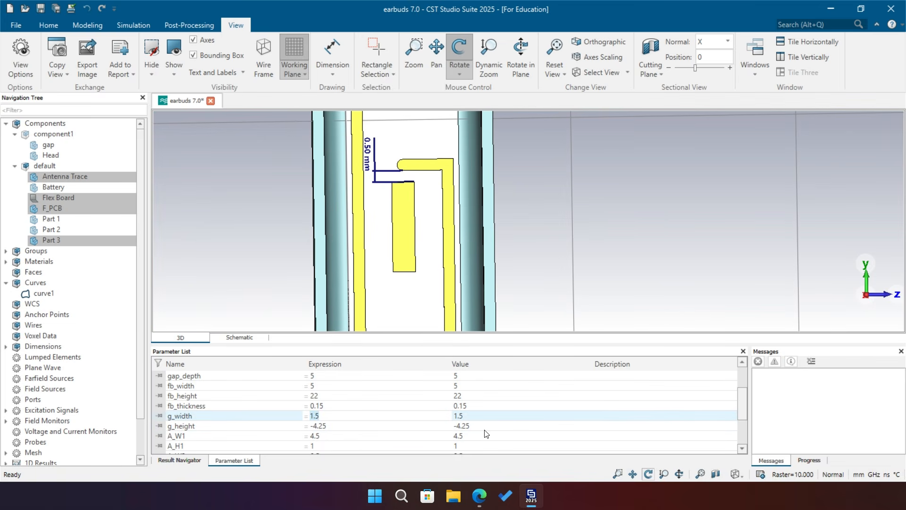
pyautogui.write('1.25')
pyautogui.press('Return')
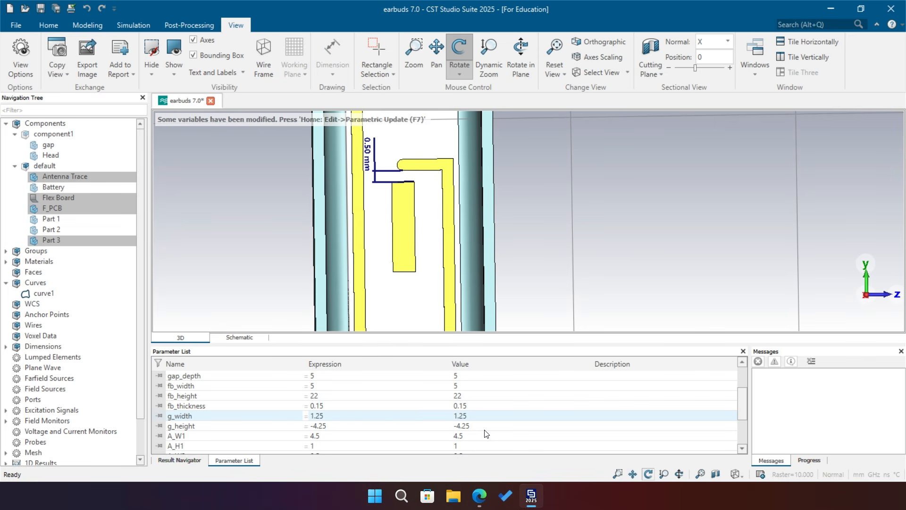
pyautogui.press('F7')
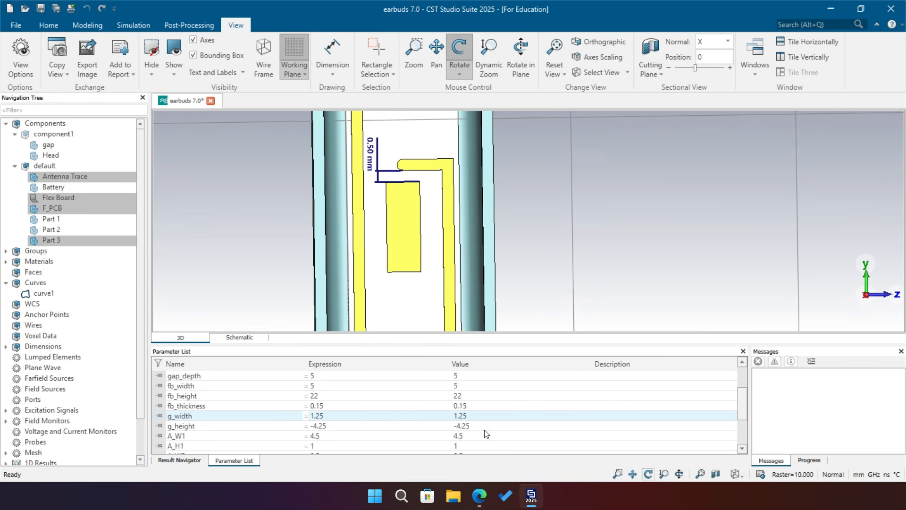
# - Set g_width to 1.75 and update the inner strip's geometry
pyautogui.click(319, 418)
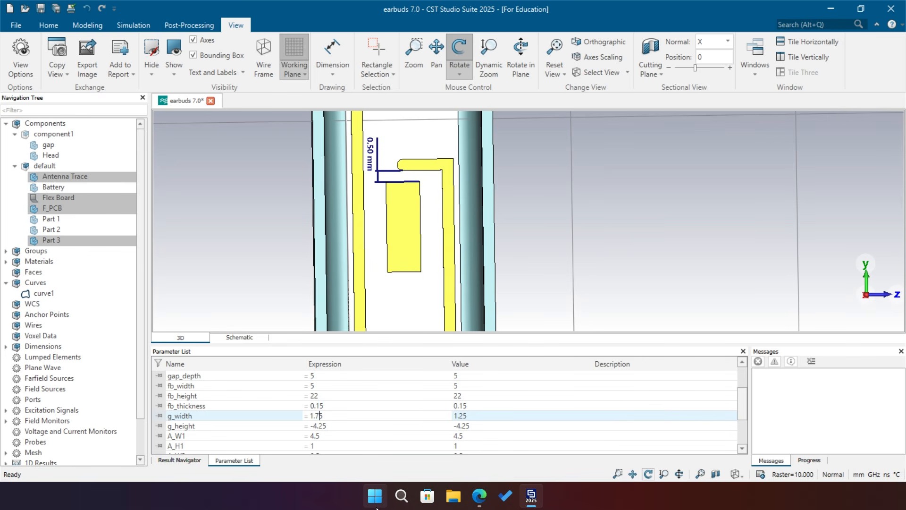
pyautogui.press('Return')
pyautogui.press('F7')
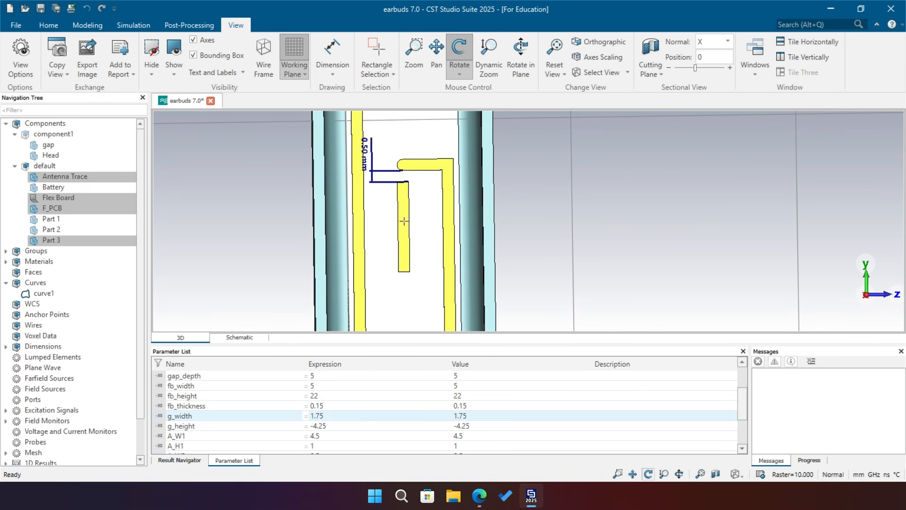
# - Define a 50 ohm S-parameter discrete face port from the inner strip's end edge to the facing antenna trace edge across the gap
pyautogui.scroll(-10, 407, 191)
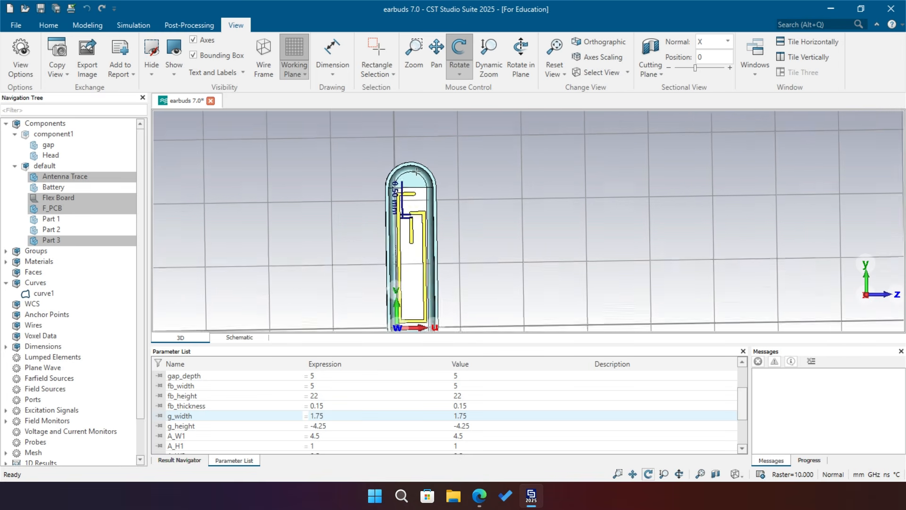
pyautogui.scroll(3, 396, 264)
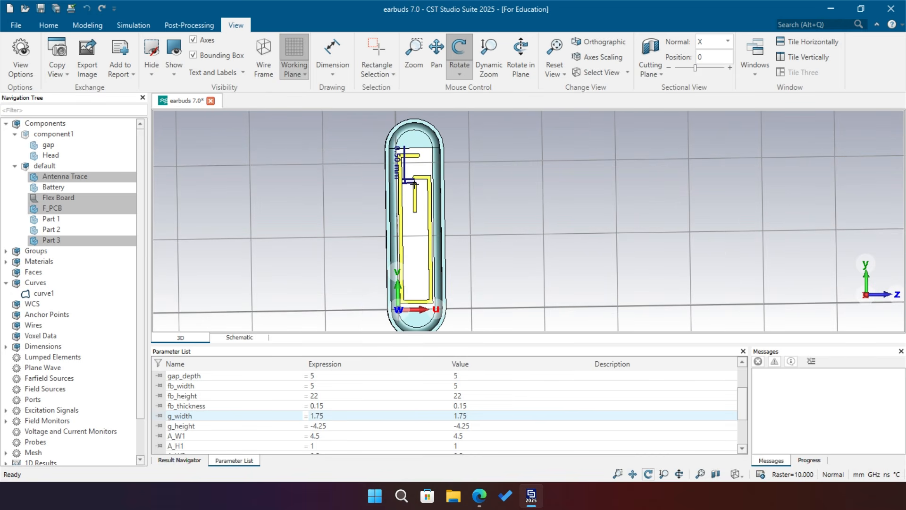
pyautogui.moveTo(484, 214); pyautogui.dragTo(480, 279)
pyautogui.scroll(2, 403, 156)
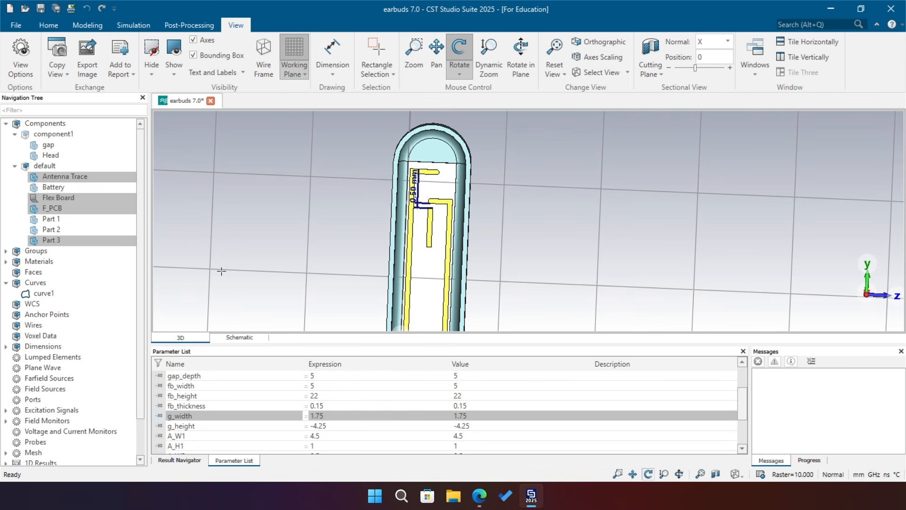
pyautogui.click(84, 25)
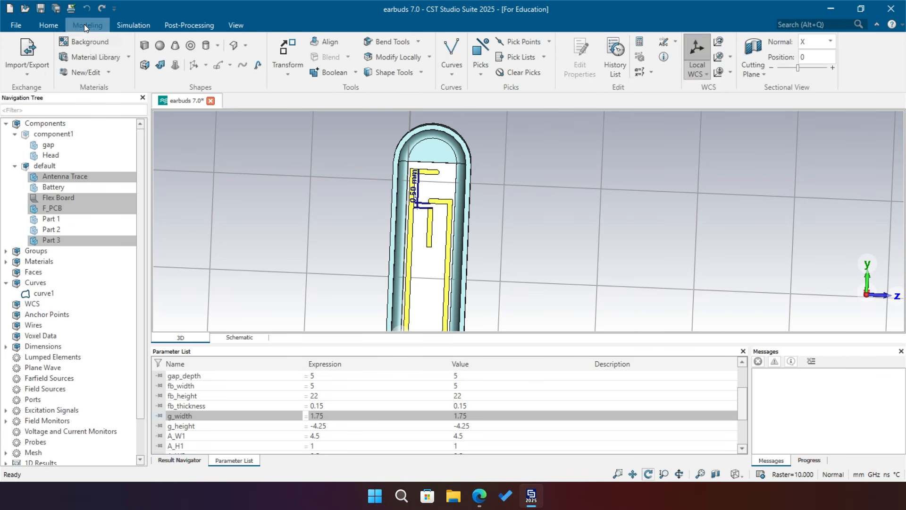
pyautogui.click(137, 25)
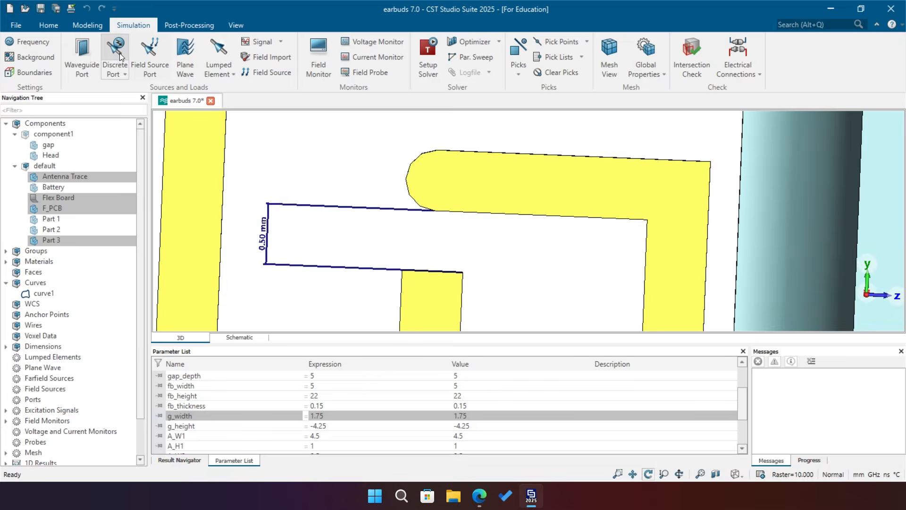
pyautogui.click(116, 53)
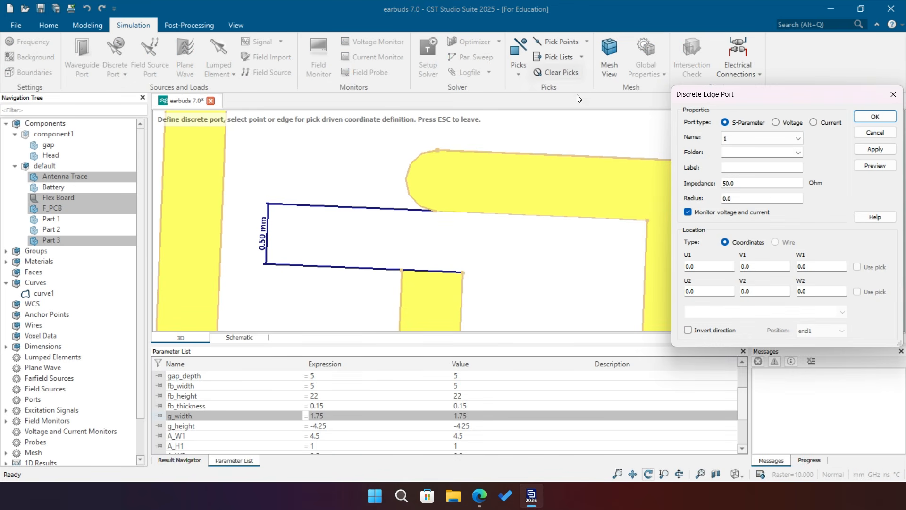
pyautogui.click(431, 271)
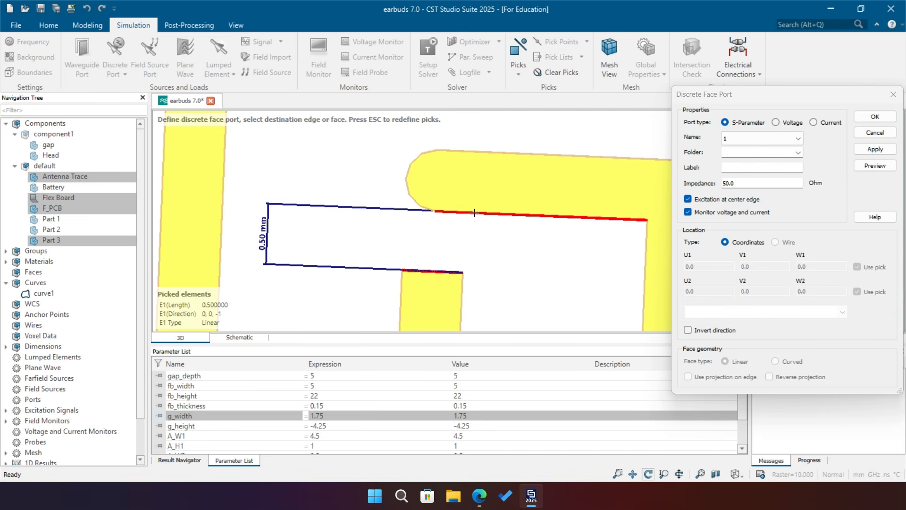
pyautogui.click(475, 213)
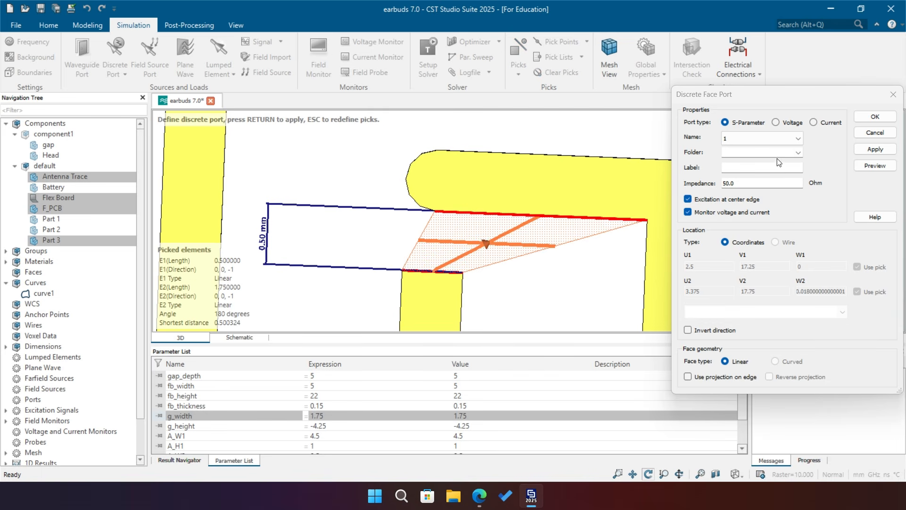
pyautogui.click(875, 117)
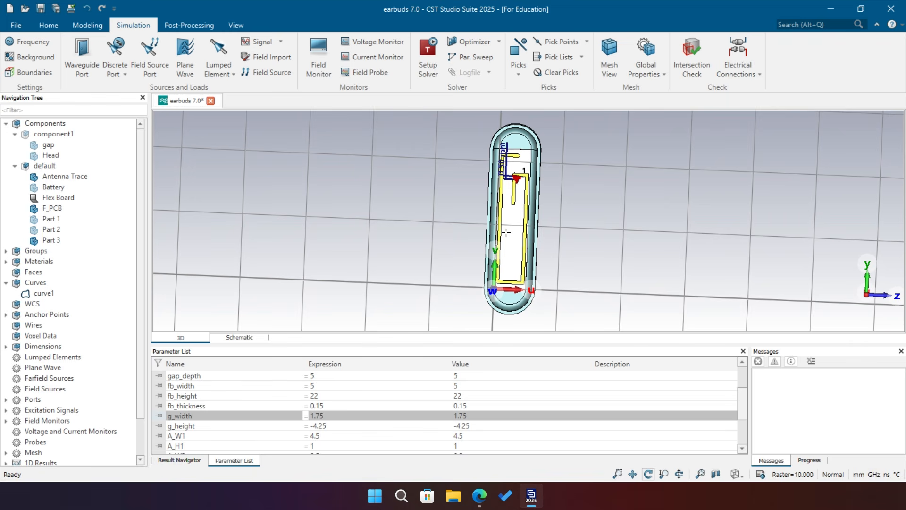
# - Inspect the hexahedral mesh over the earbud antenna and return to the normal model view
pyautogui.scroll(3, 508, 198)
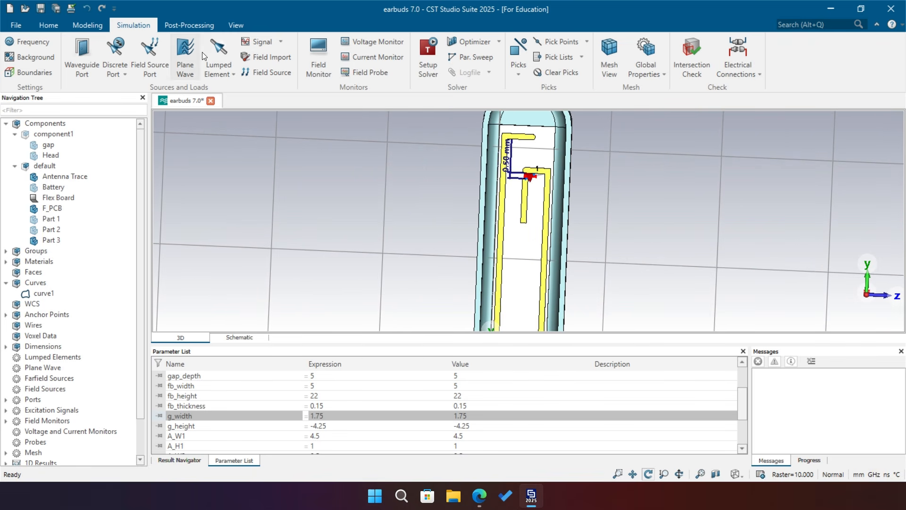
pyautogui.click(236, 26)
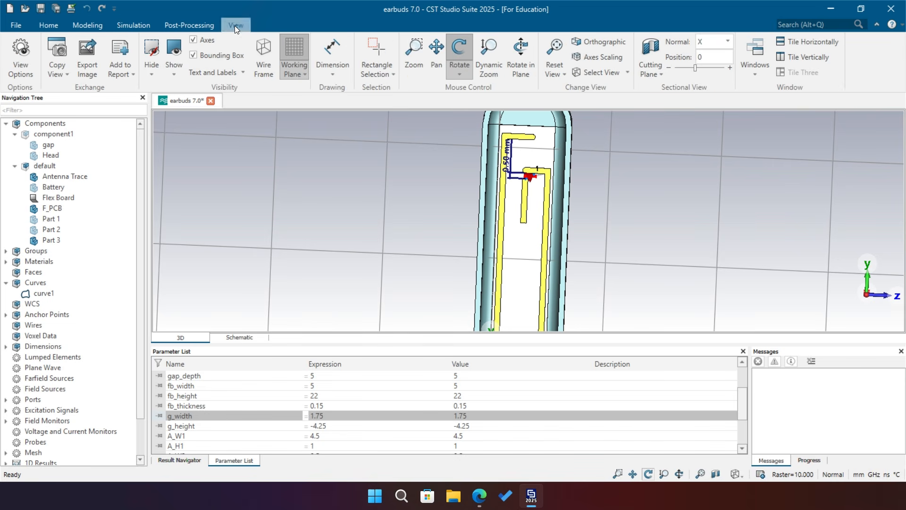
pyautogui.click(197, 24)
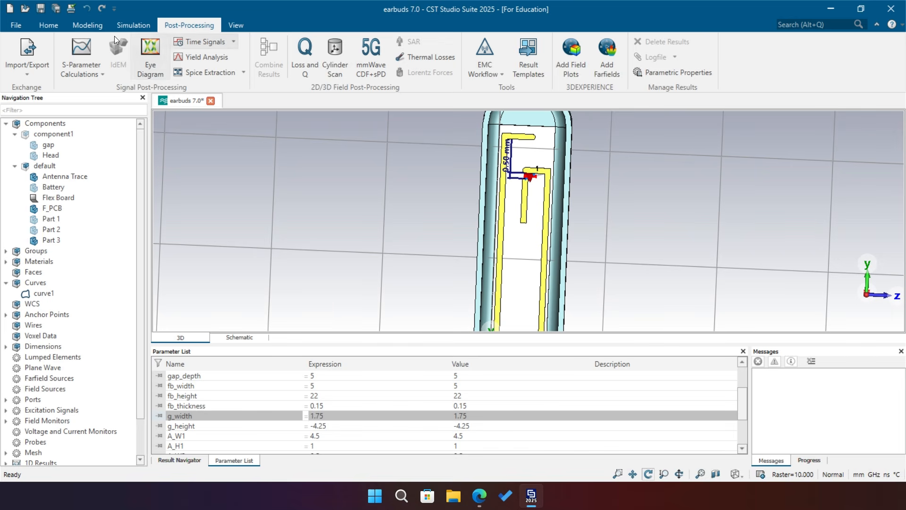
pyautogui.click(69, 26)
pyautogui.click(47, 25)
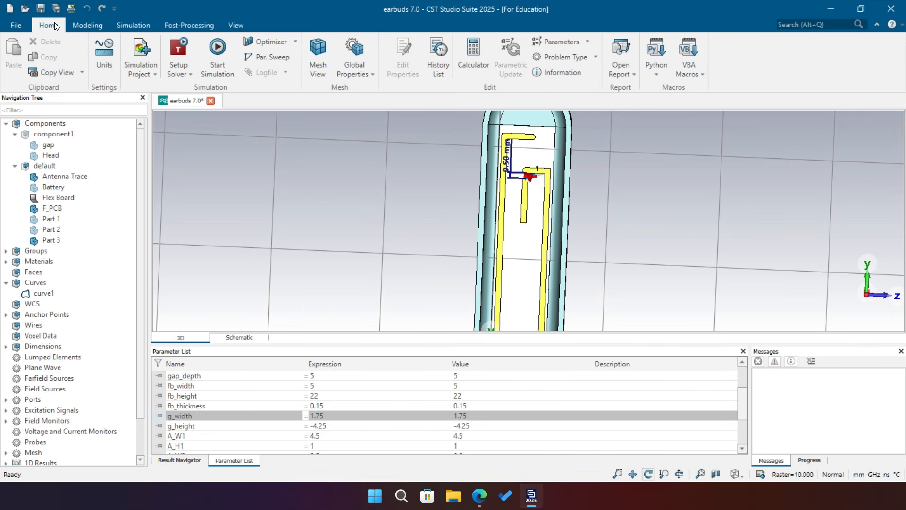
pyautogui.click(321, 50)
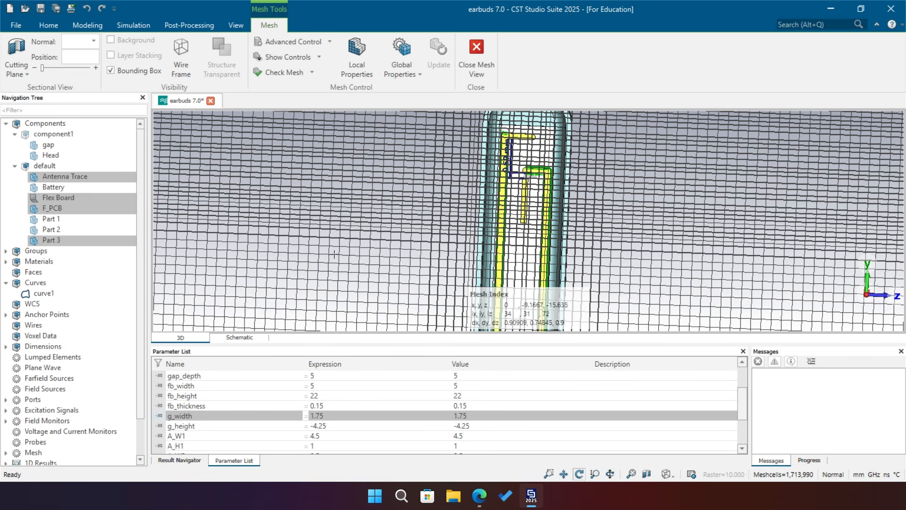
pyautogui.click(469, 50)
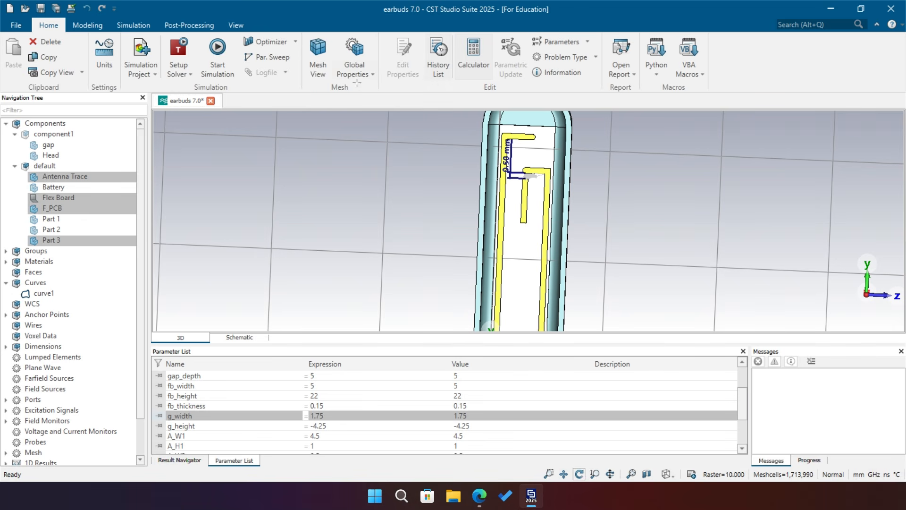
# - Set the global mesh to 10 cells per wavelength near the model and update the mesh
pyautogui.click(364, 47)
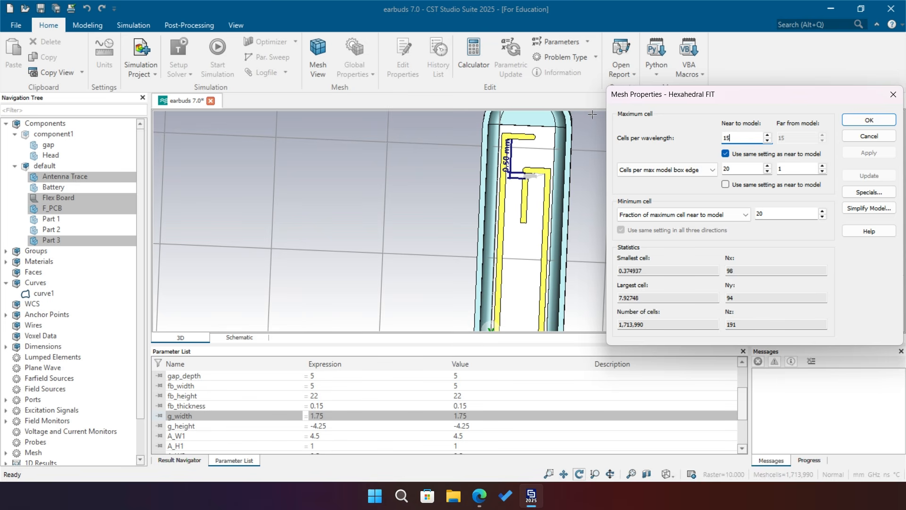
pyautogui.click(768, 141)
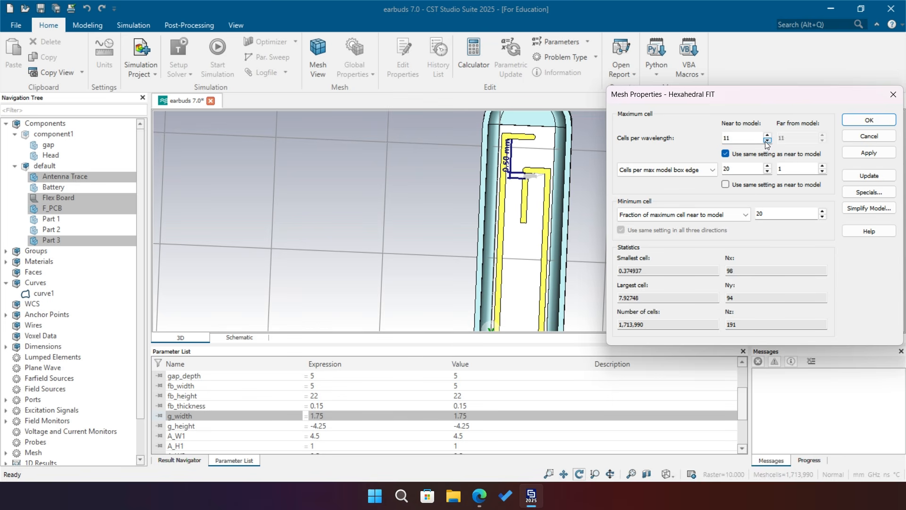
pyautogui.click(863, 176)
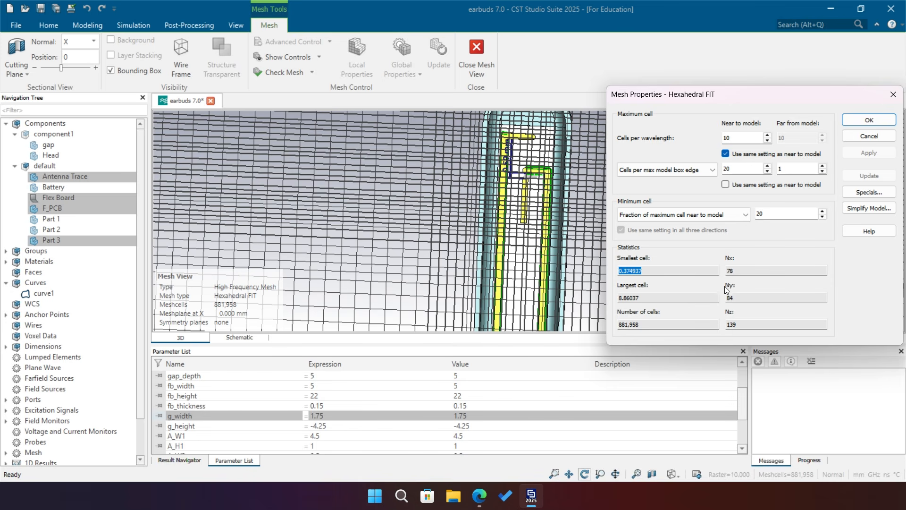
# - Try a minimum cell of 15 as the fraction of the maximum cell near the model and update the mesh
pyautogui.click(823, 217)
pyautogui.click(824, 217)
pyautogui.click(824, 217)
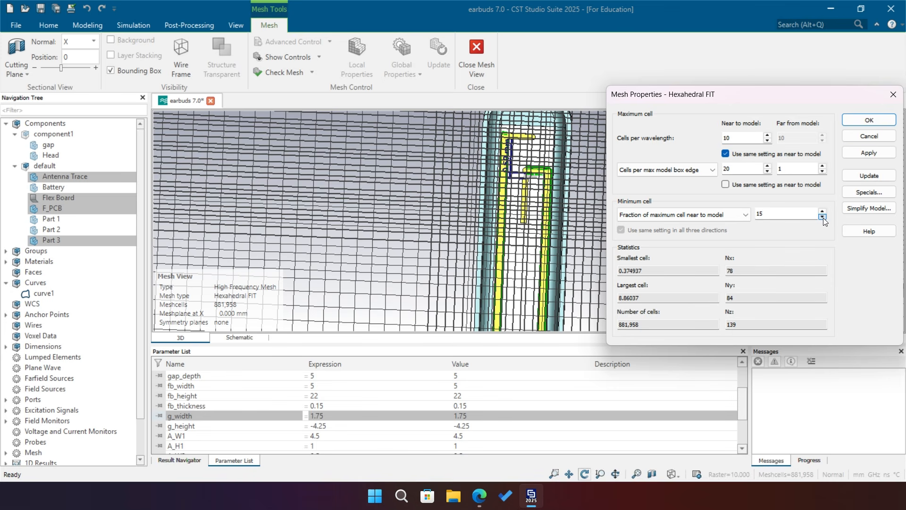
pyautogui.click(868, 174)
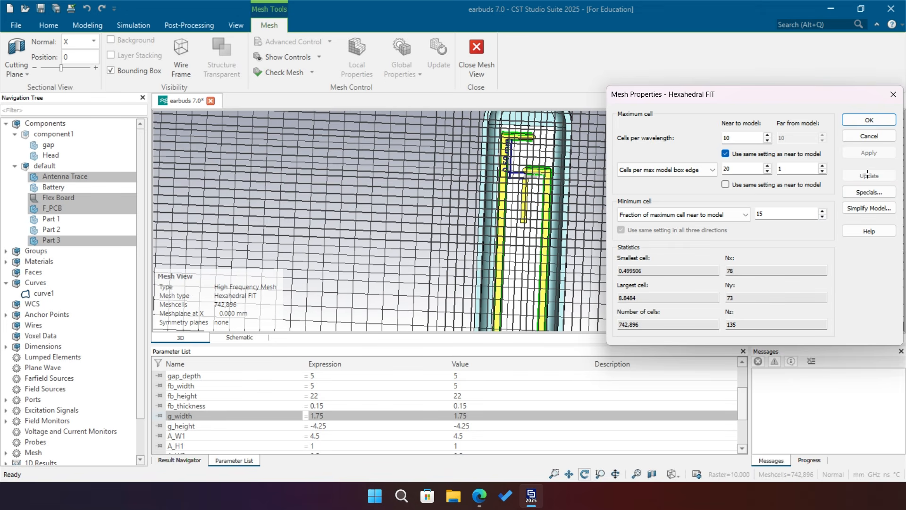
# - Set the minimum cell's fraction of maximum cell near to model to 10 and update the mesh
pyautogui.click(822, 217)
pyautogui.click(822, 217)
pyautogui.click(823, 217)
pyautogui.click(822, 217)
pyautogui.click(823, 217)
pyautogui.click(862, 175)
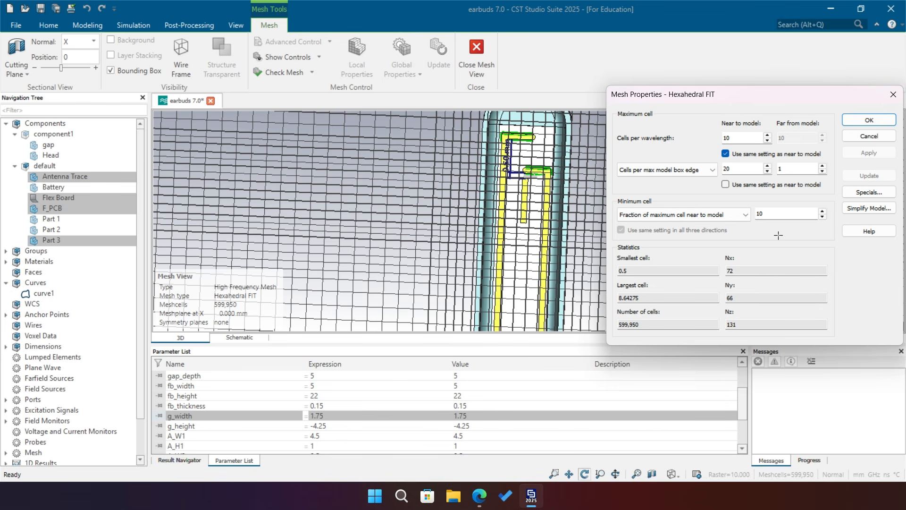
# - Set the near-model cells per max model box edge to 15, update the mesh and accept the mesh properties
pyautogui.moveTo(775, 97); pyautogui.dragTo(738, 76)
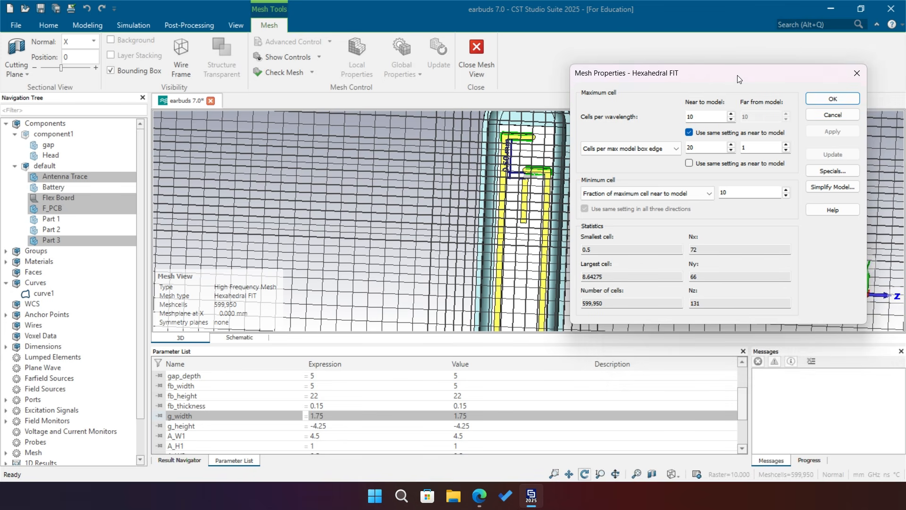
pyautogui.click(732, 149)
pyautogui.click(731, 149)
pyautogui.click(732, 150)
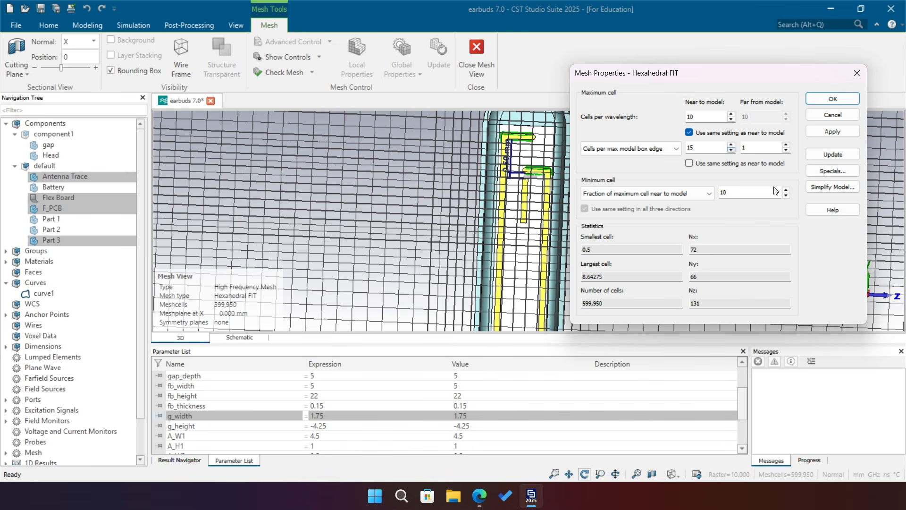
pyautogui.click(824, 155)
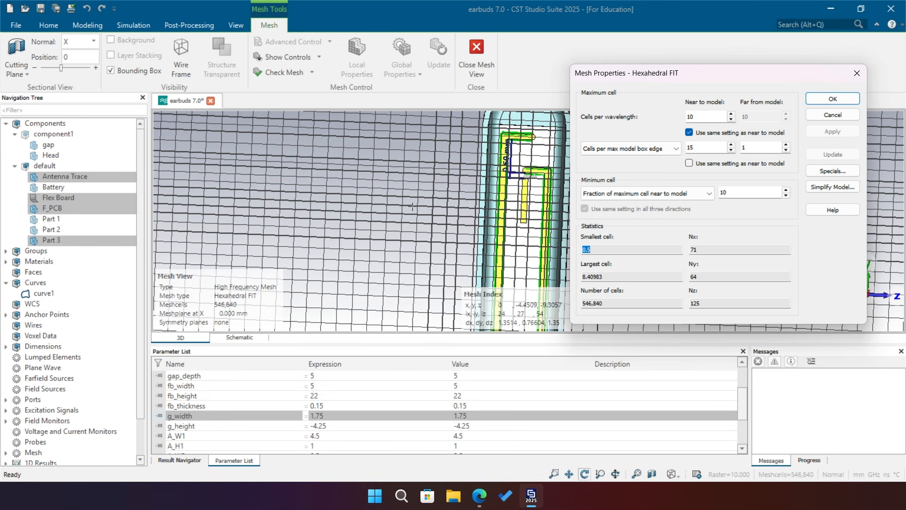
pyautogui.click(832, 99)
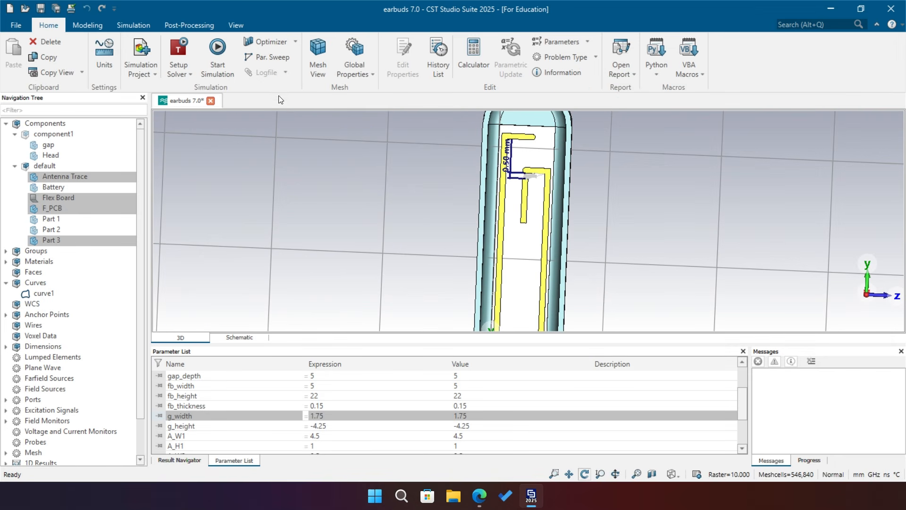
# - Try a time domain solver accuracy of -30 dB and close the solver parameters without starting the simulation
pyautogui.click(179, 46)
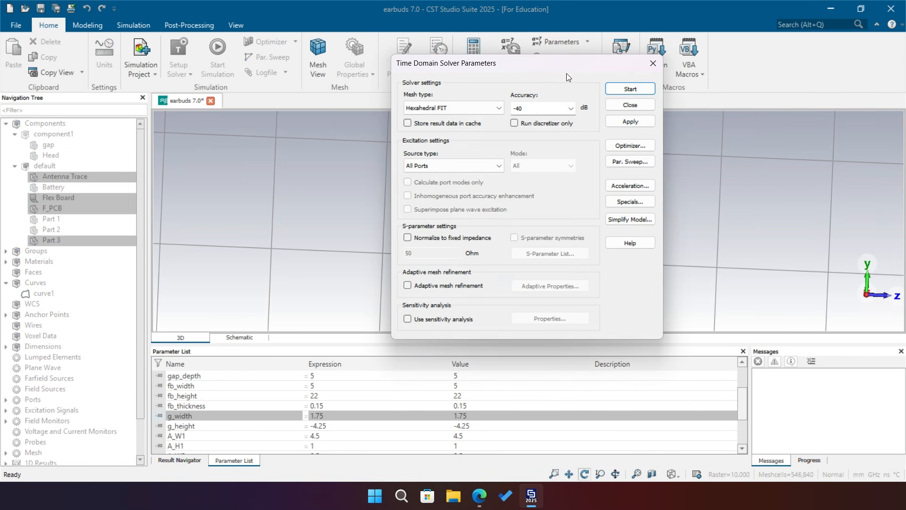
pyautogui.moveTo(534, 64); pyautogui.dragTo(717, 55)
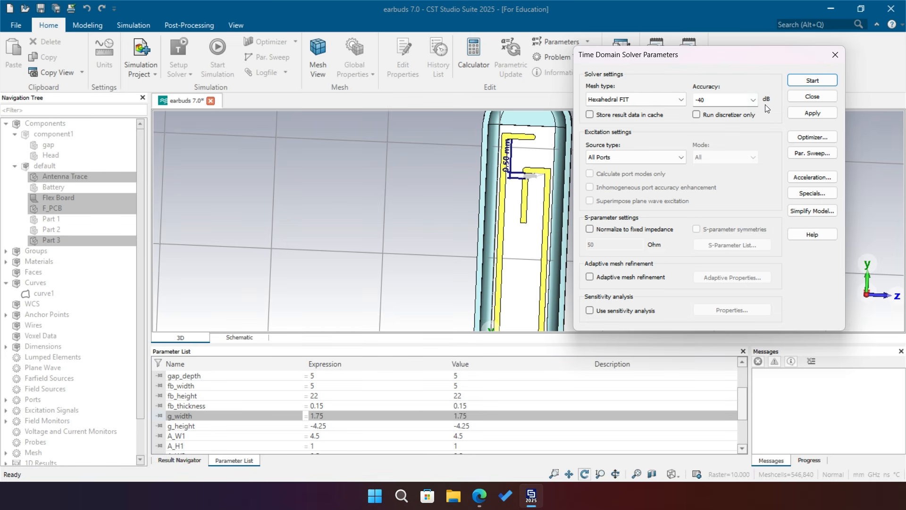
pyautogui.click(754, 100)
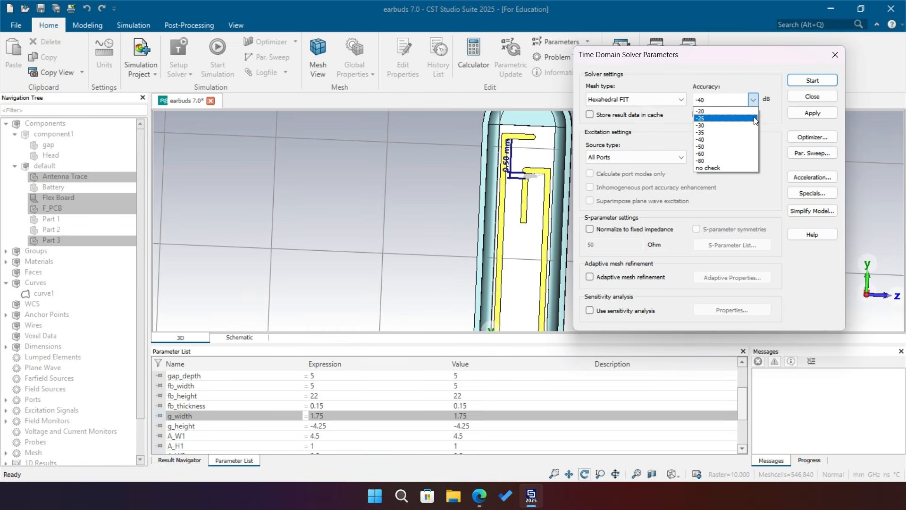
pyautogui.click(720, 125)
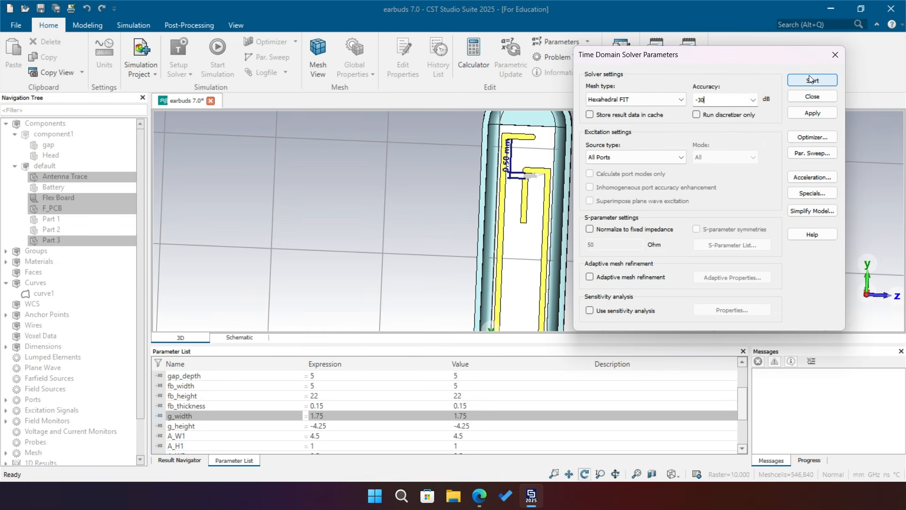
pyautogui.click(835, 54)
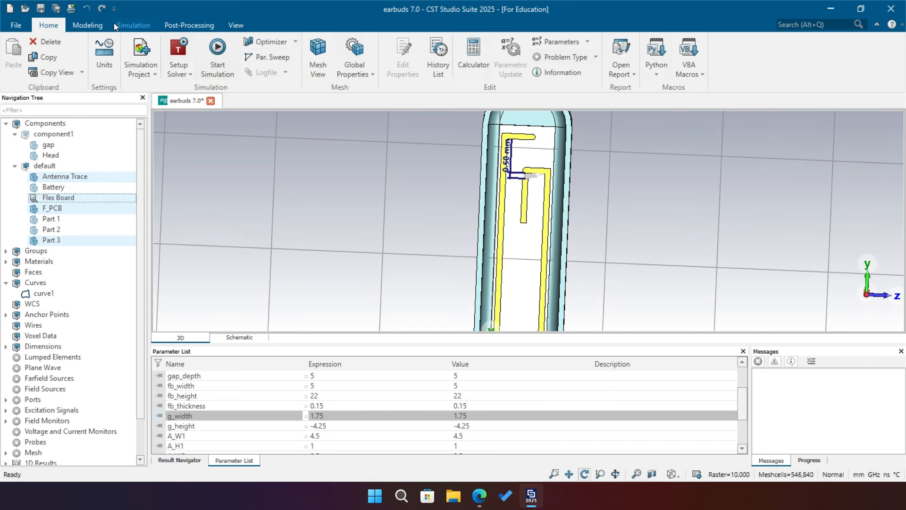
# - Define a farfield/RCS monitor at 2.44 GHz, replacing the existing monitor of the same name, and review the field monitors list
pyautogui.click(134, 26)
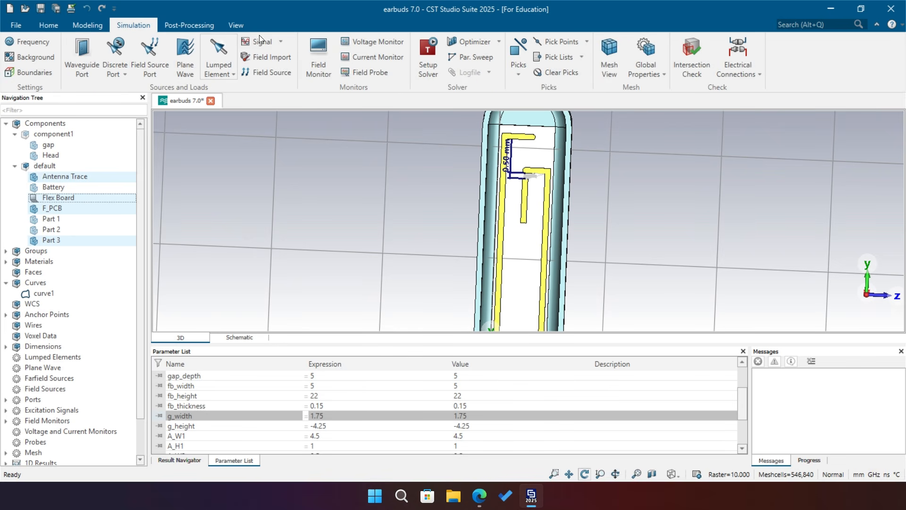
pyautogui.click(315, 46)
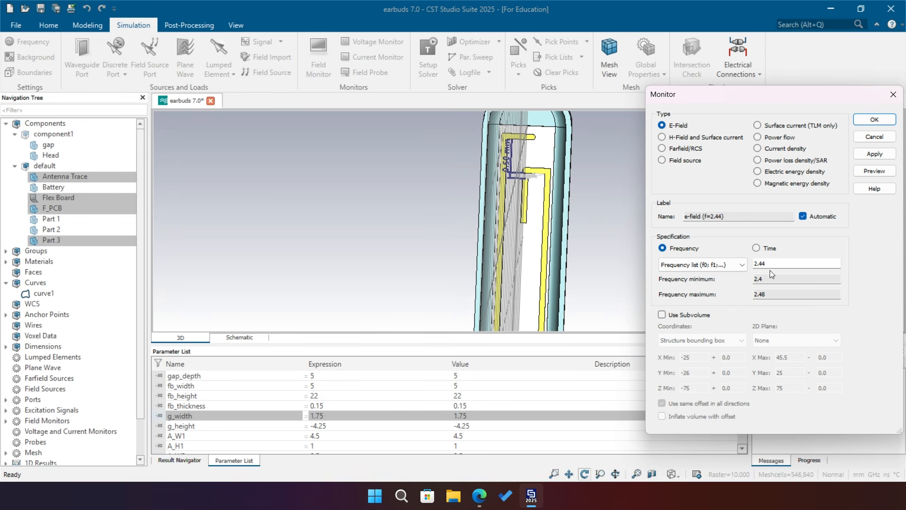
pyautogui.click(662, 149)
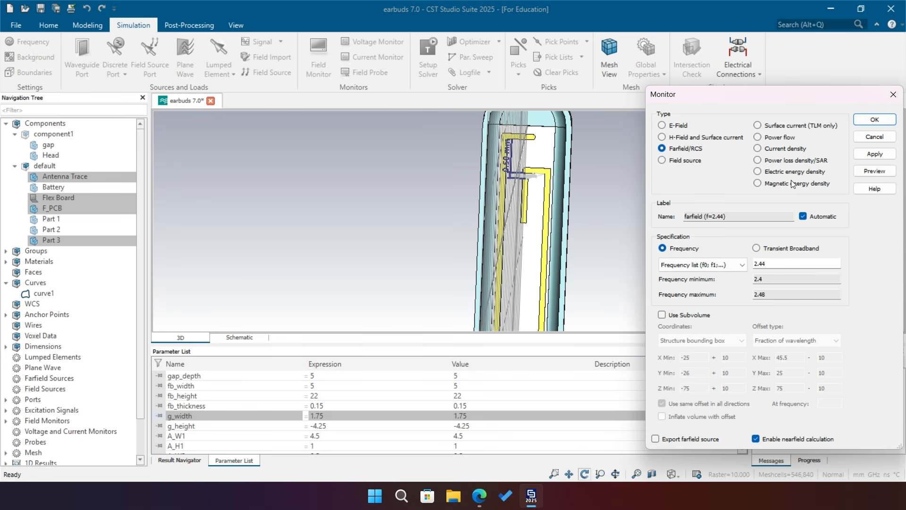
pyautogui.moveTo(735, 93); pyautogui.dragTo(501, 78)
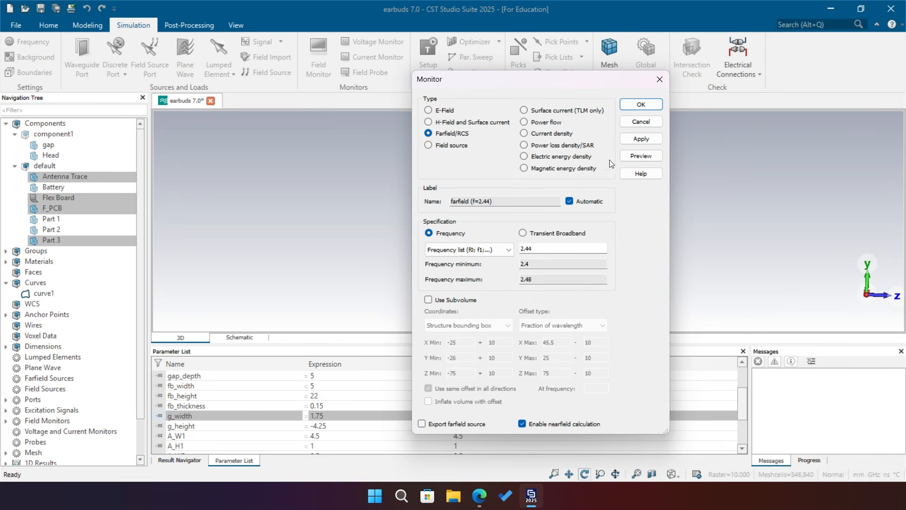
pyautogui.click(641, 104)
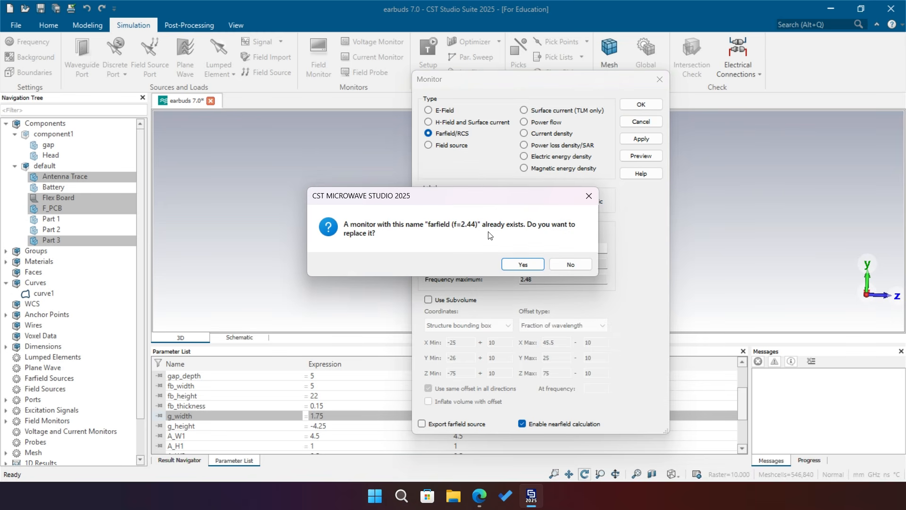
pyautogui.click(524, 264)
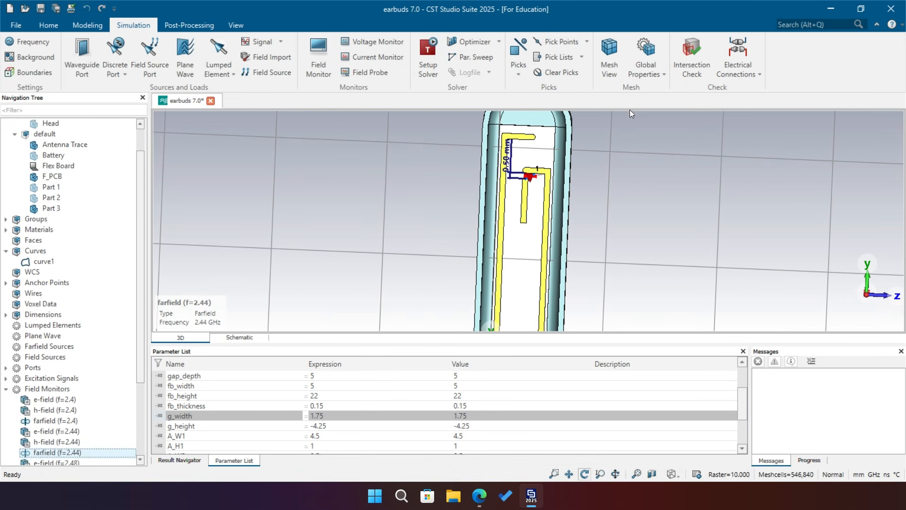
pyautogui.scroll(-4, 81, 351)
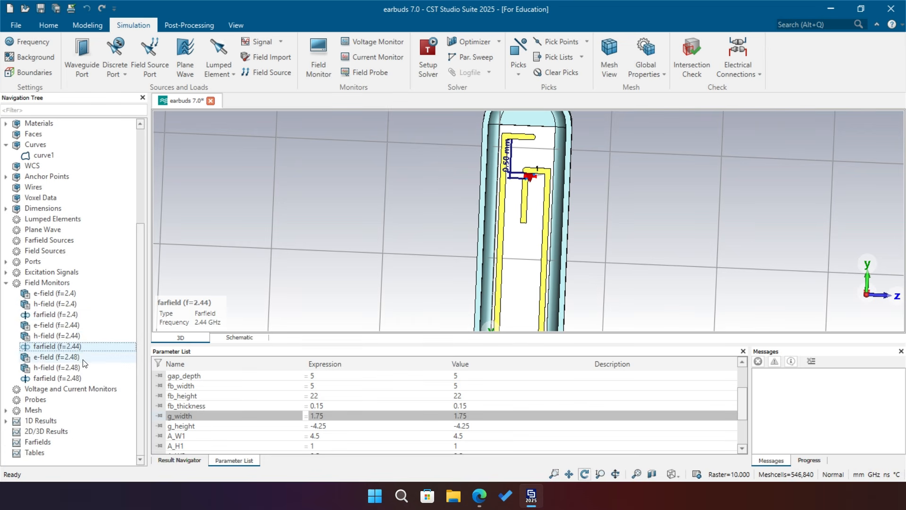
pyautogui.scroll(4, 84, 363)
pyautogui.scroll(1, 84, 362)
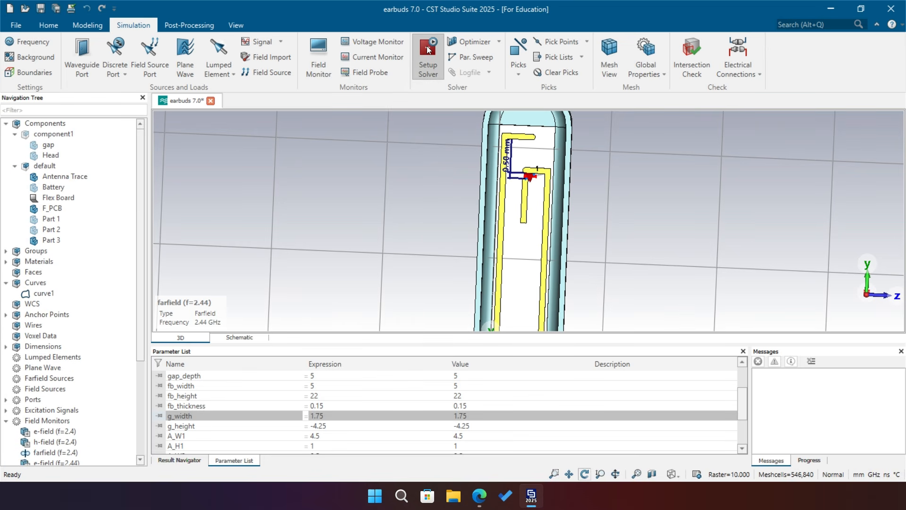
pyautogui.click(427, 46)
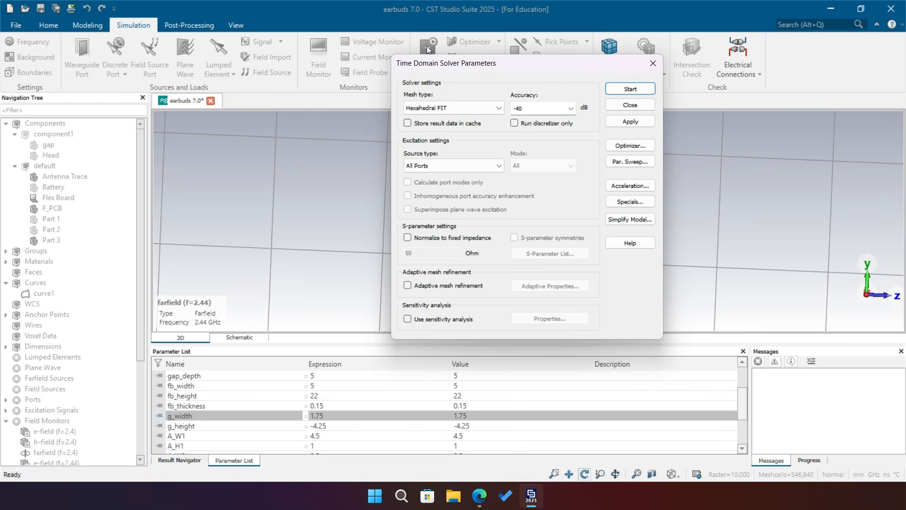
pyautogui.click(626, 89)
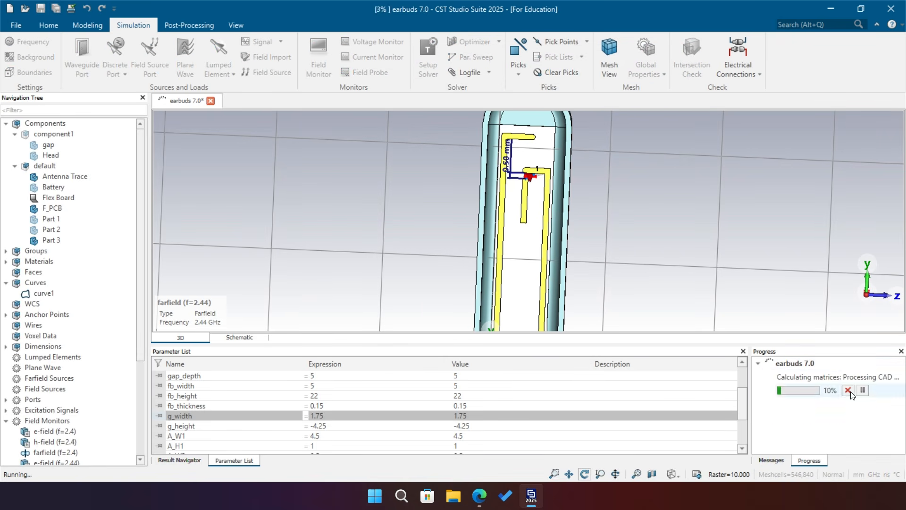
pyautogui.click(848, 391)
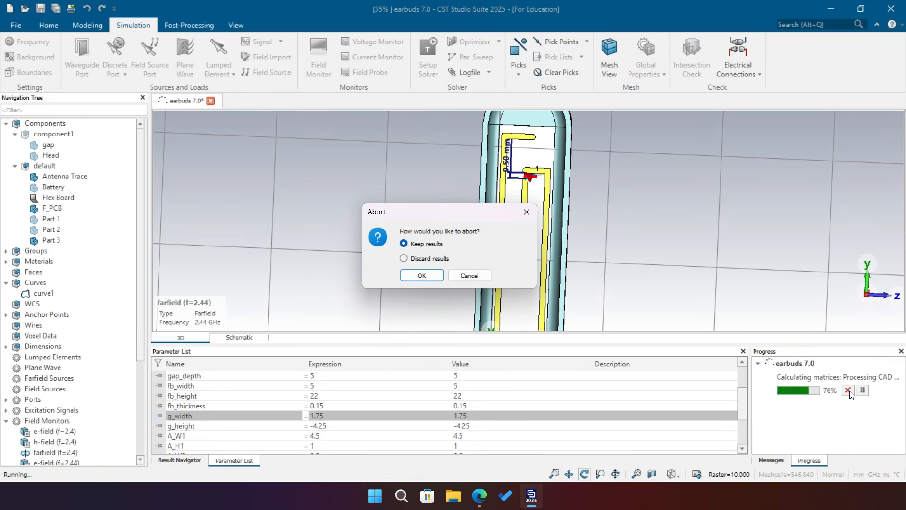
pyautogui.click(425, 275)
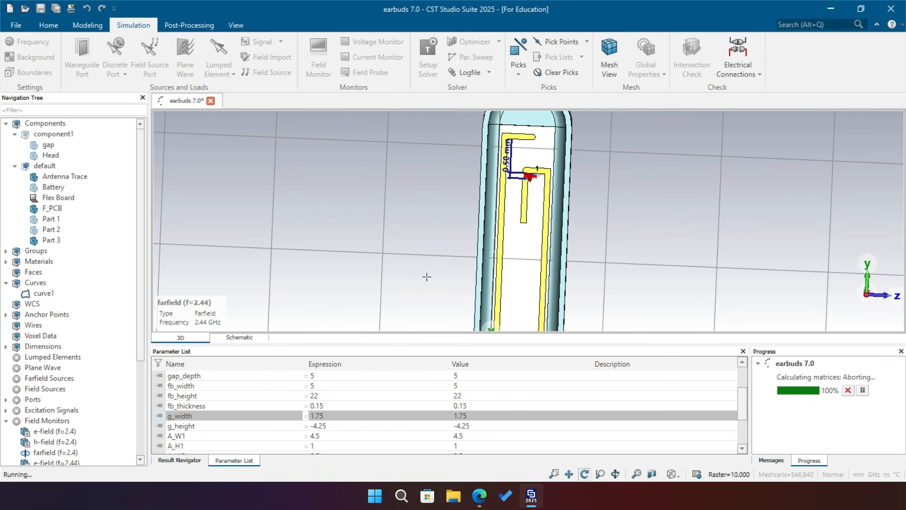
# - Set the time domain solver accuracy to -30 dB and start the simulation
pyautogui.click(428, 45)
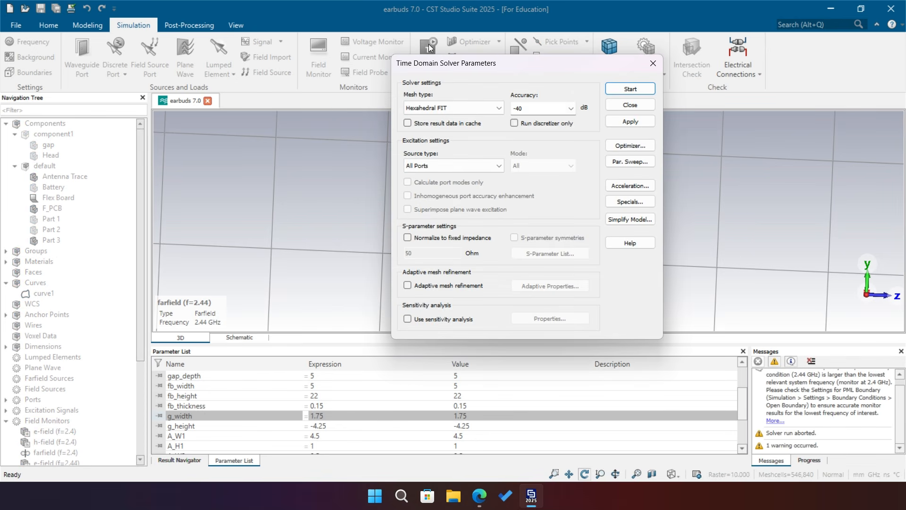
pyautogui.click(569, 109)
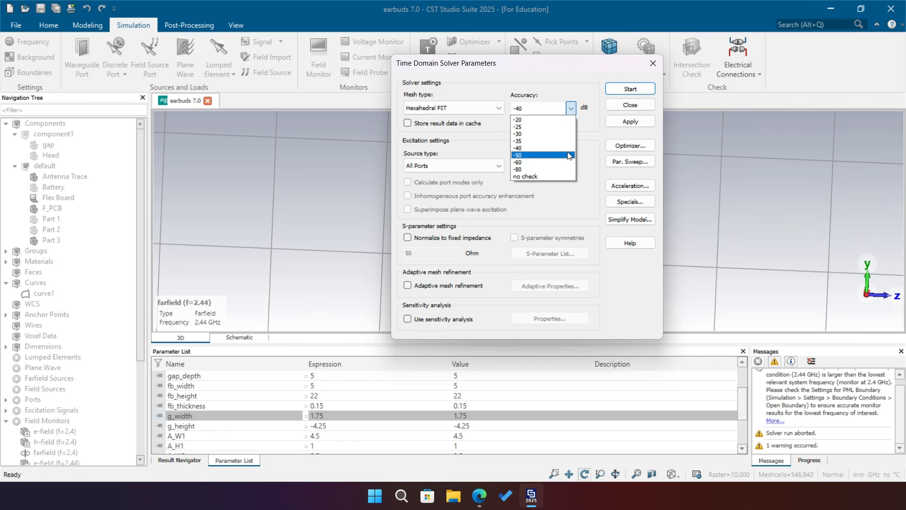
pyautogui.click(528, 135)
pyautogui.click(630, 88)
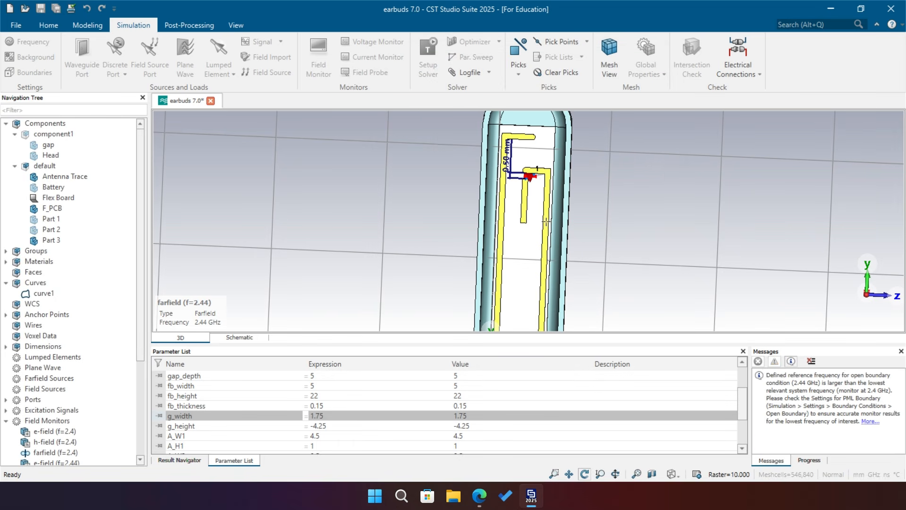